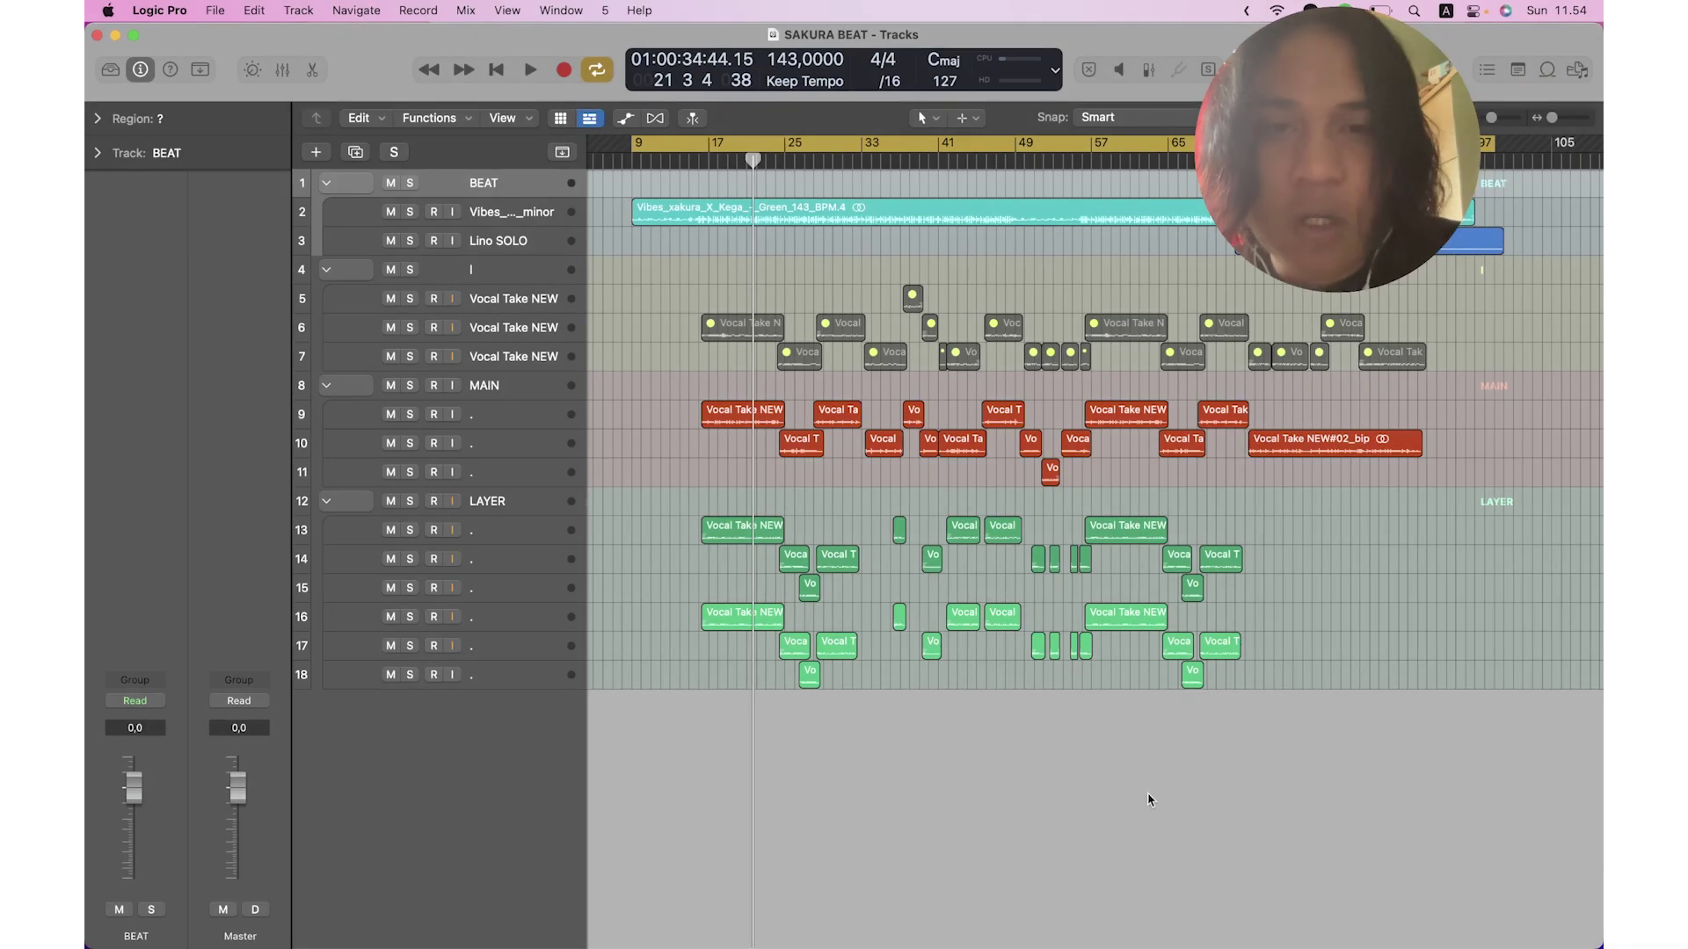
Zoom the arrangement in on the vocal regions and play it from bar 15.
scroll(773, 328, up, 8)
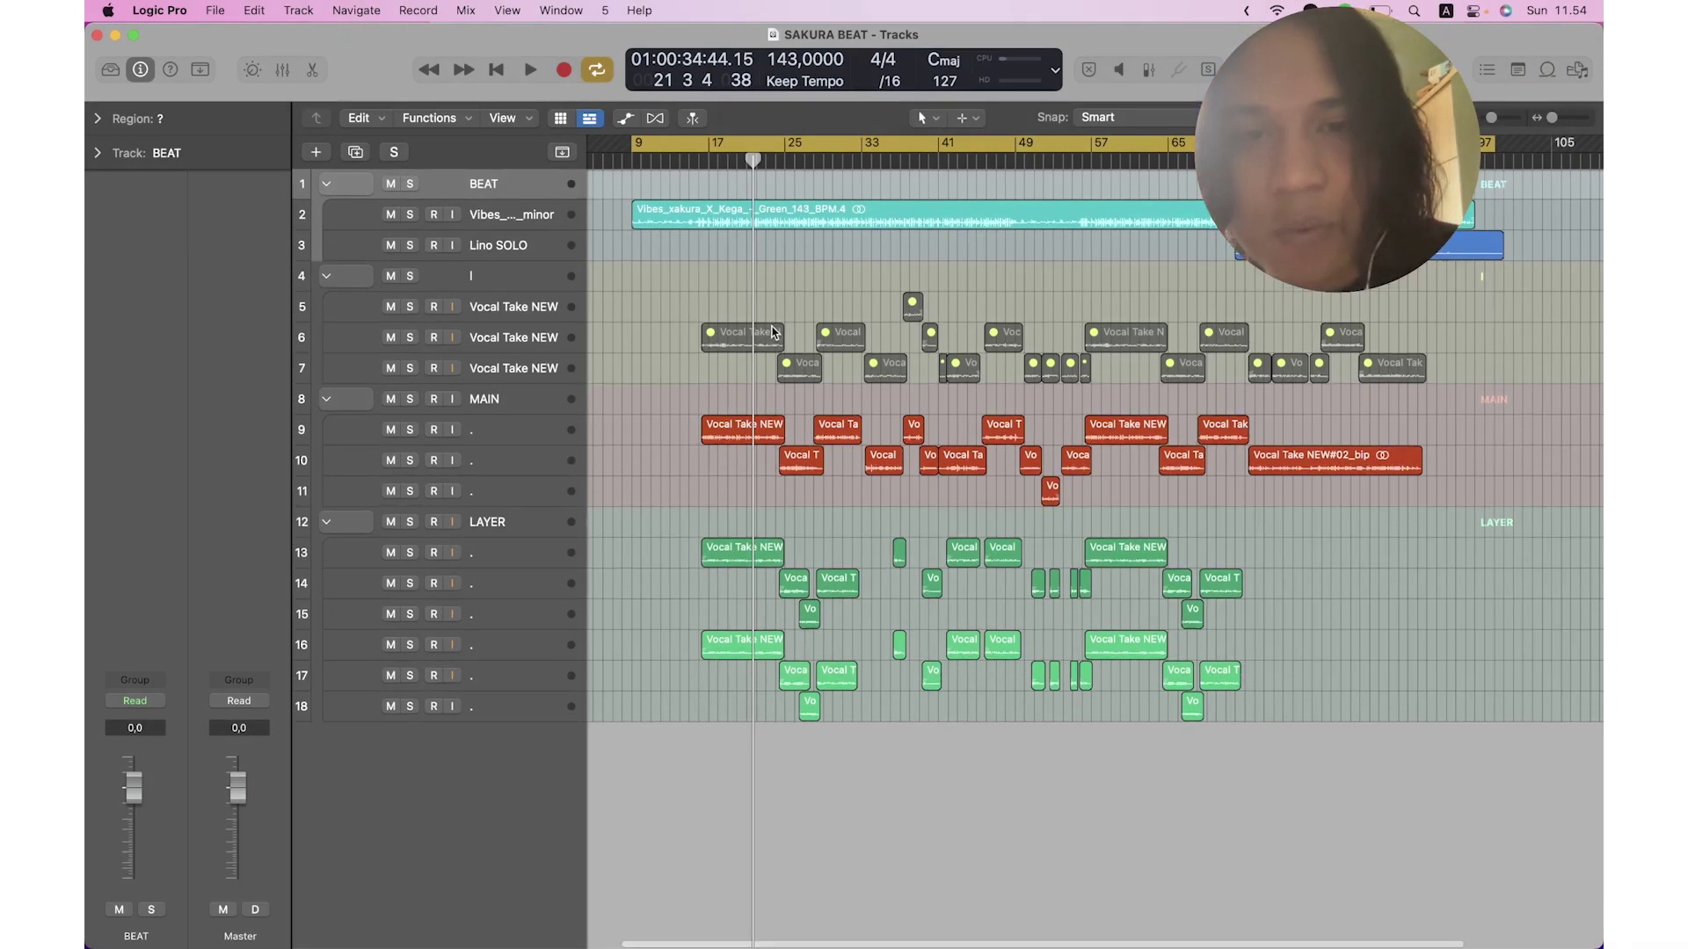
scroll(707, 304, left, 2)
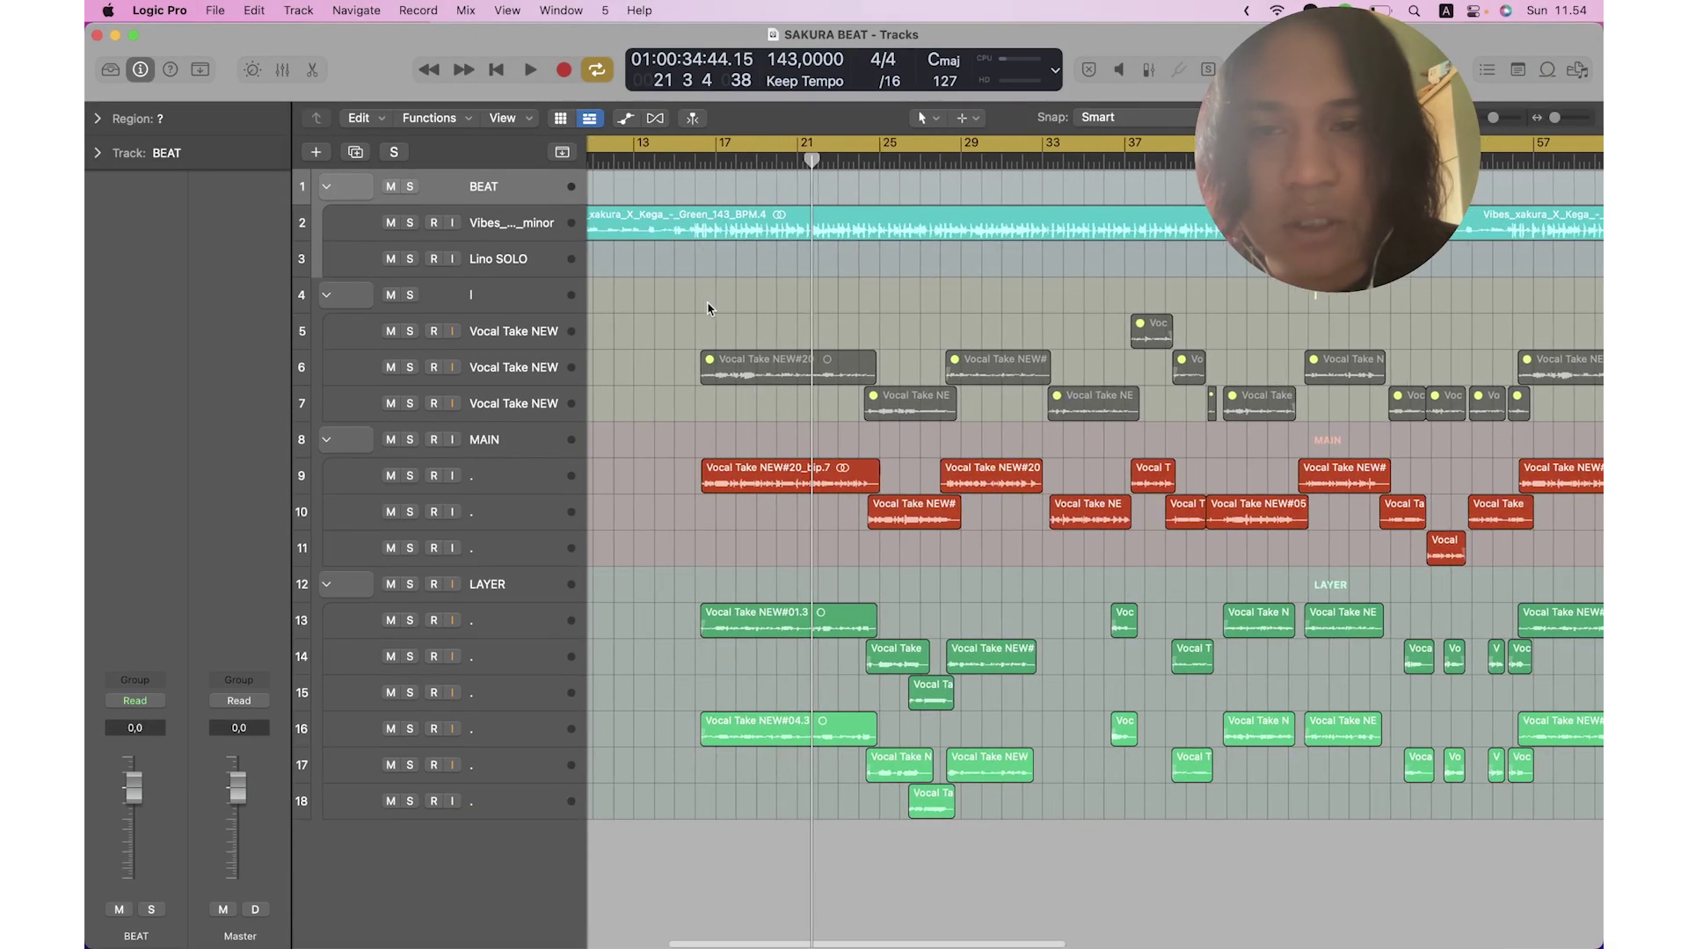
click(562, 217)
click(568, 185)
click(675, 161)
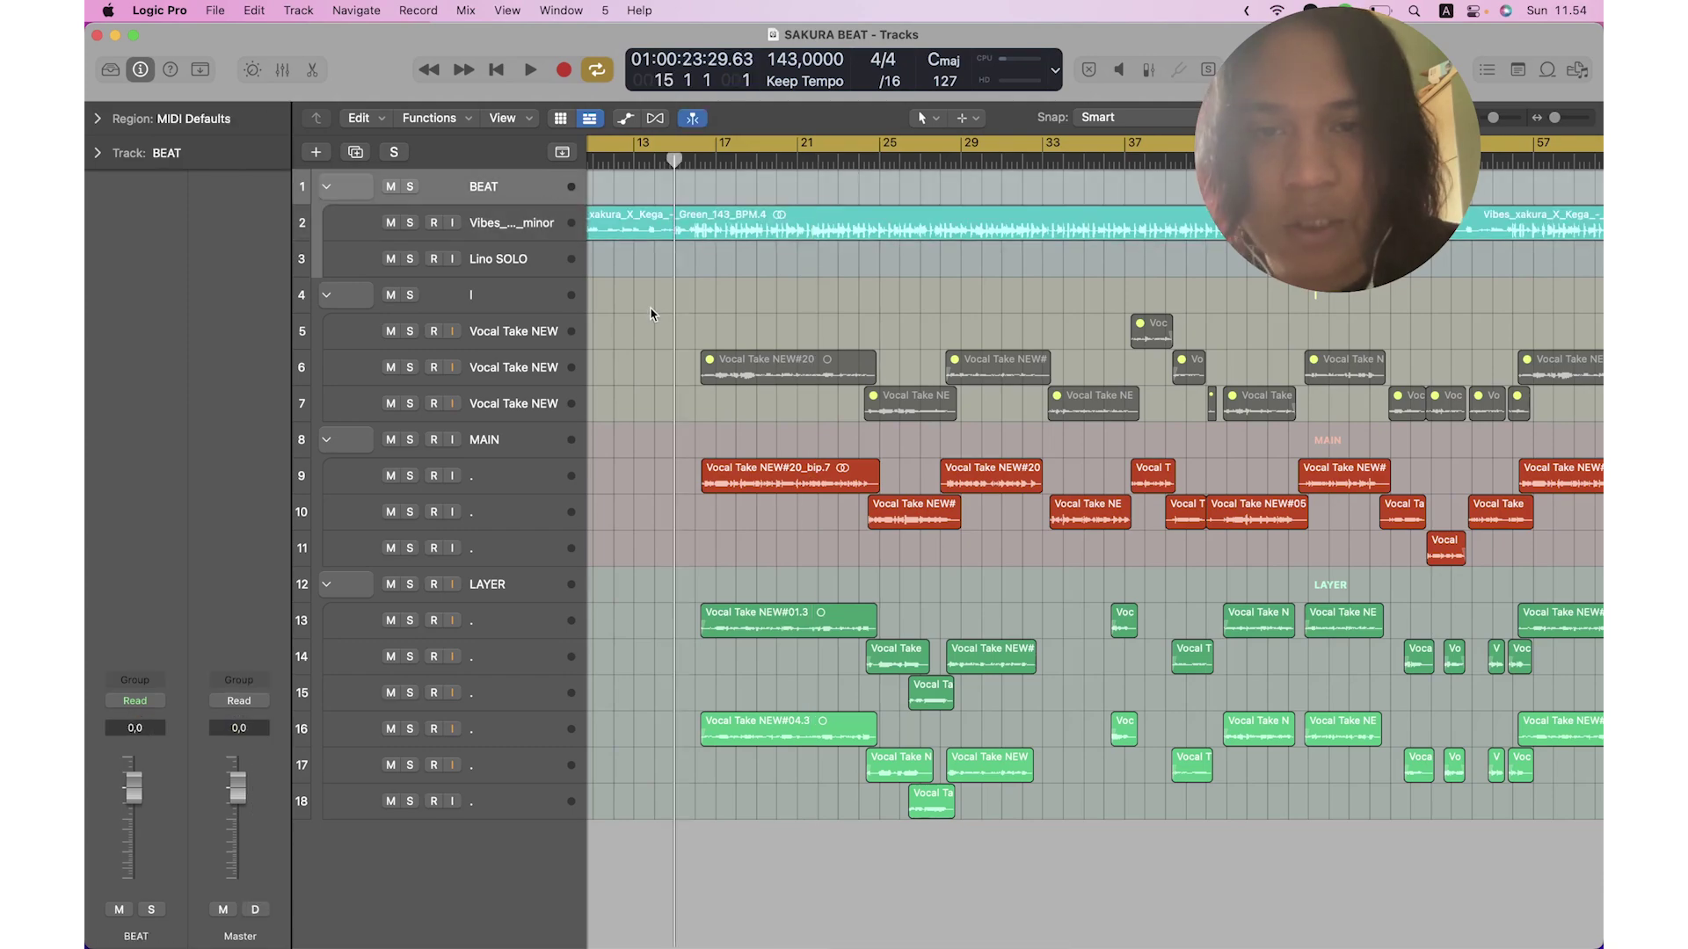
key(space)
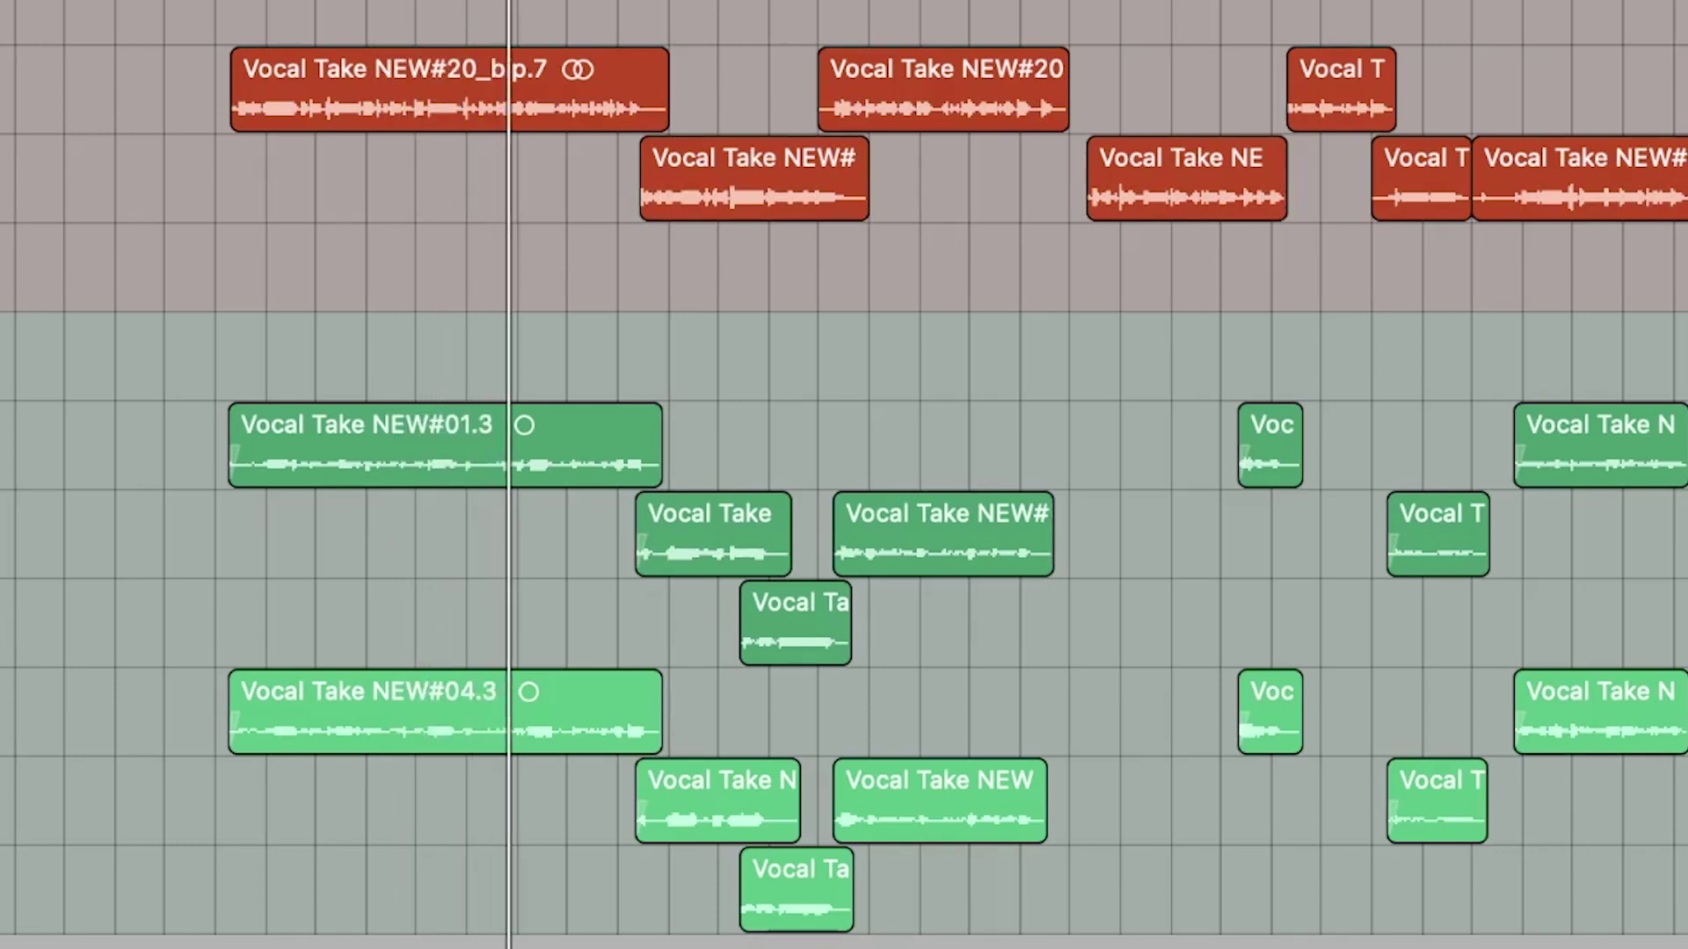
Listen to the Vocal Take NEW#20 region on its own in close view, and clear the region selection.
key(super+Left)
key(super+Left)
key(super+Left)
key(super+Left)
key(super+Left)
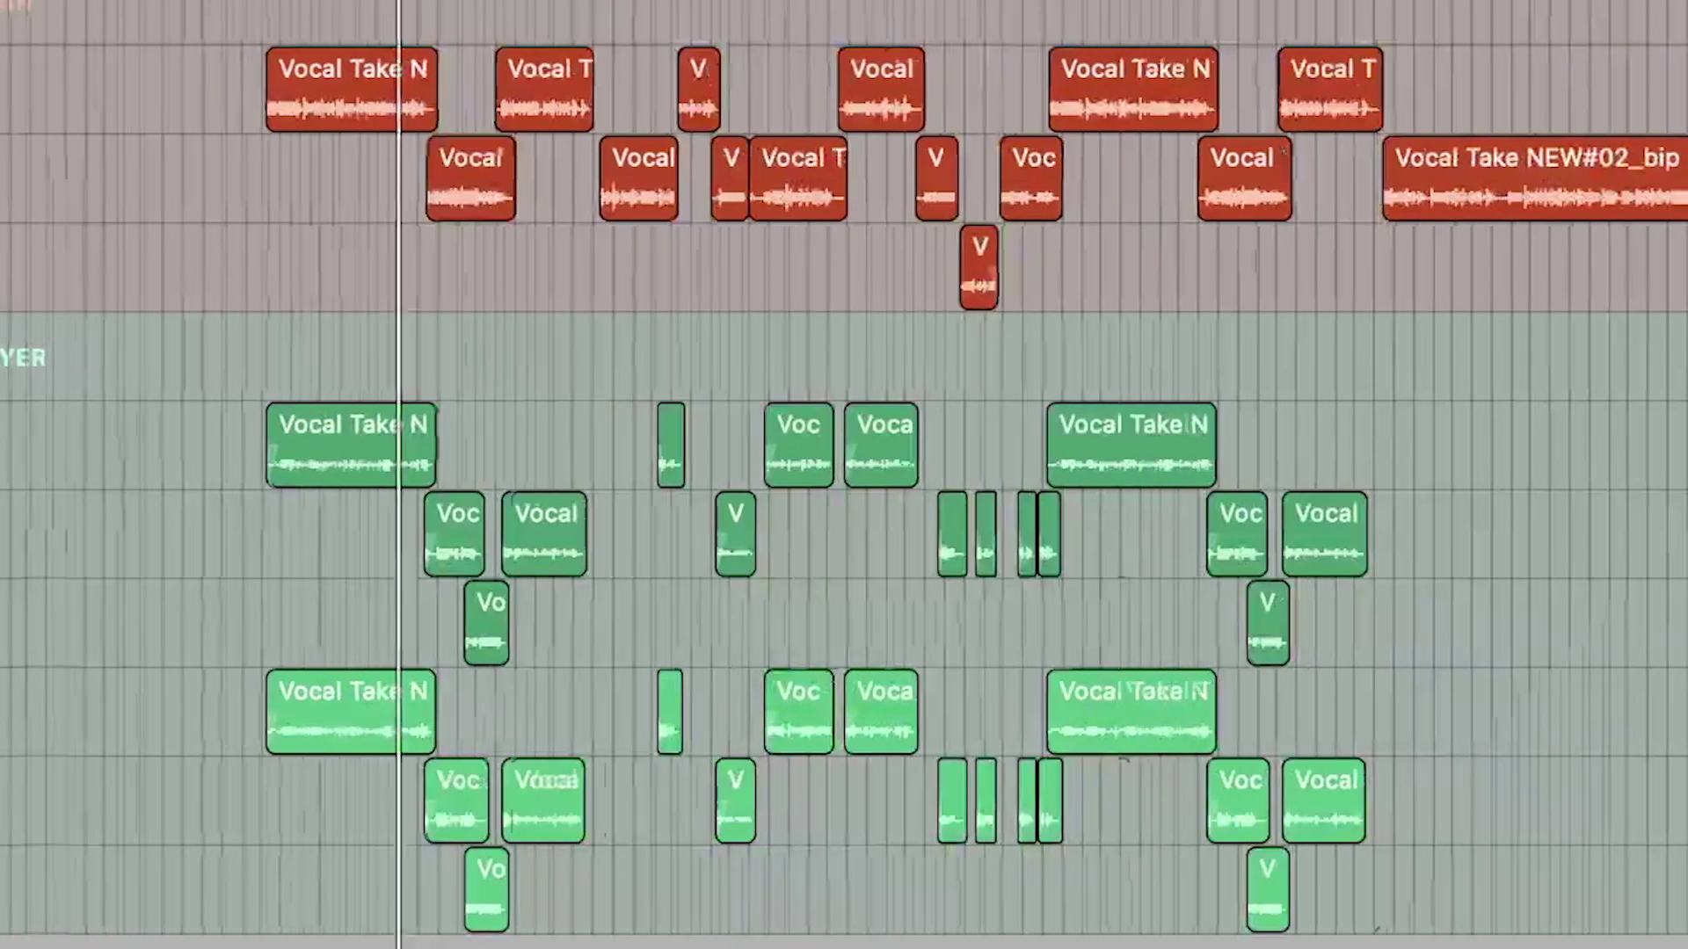
key(super+Right)
key(super+Right)
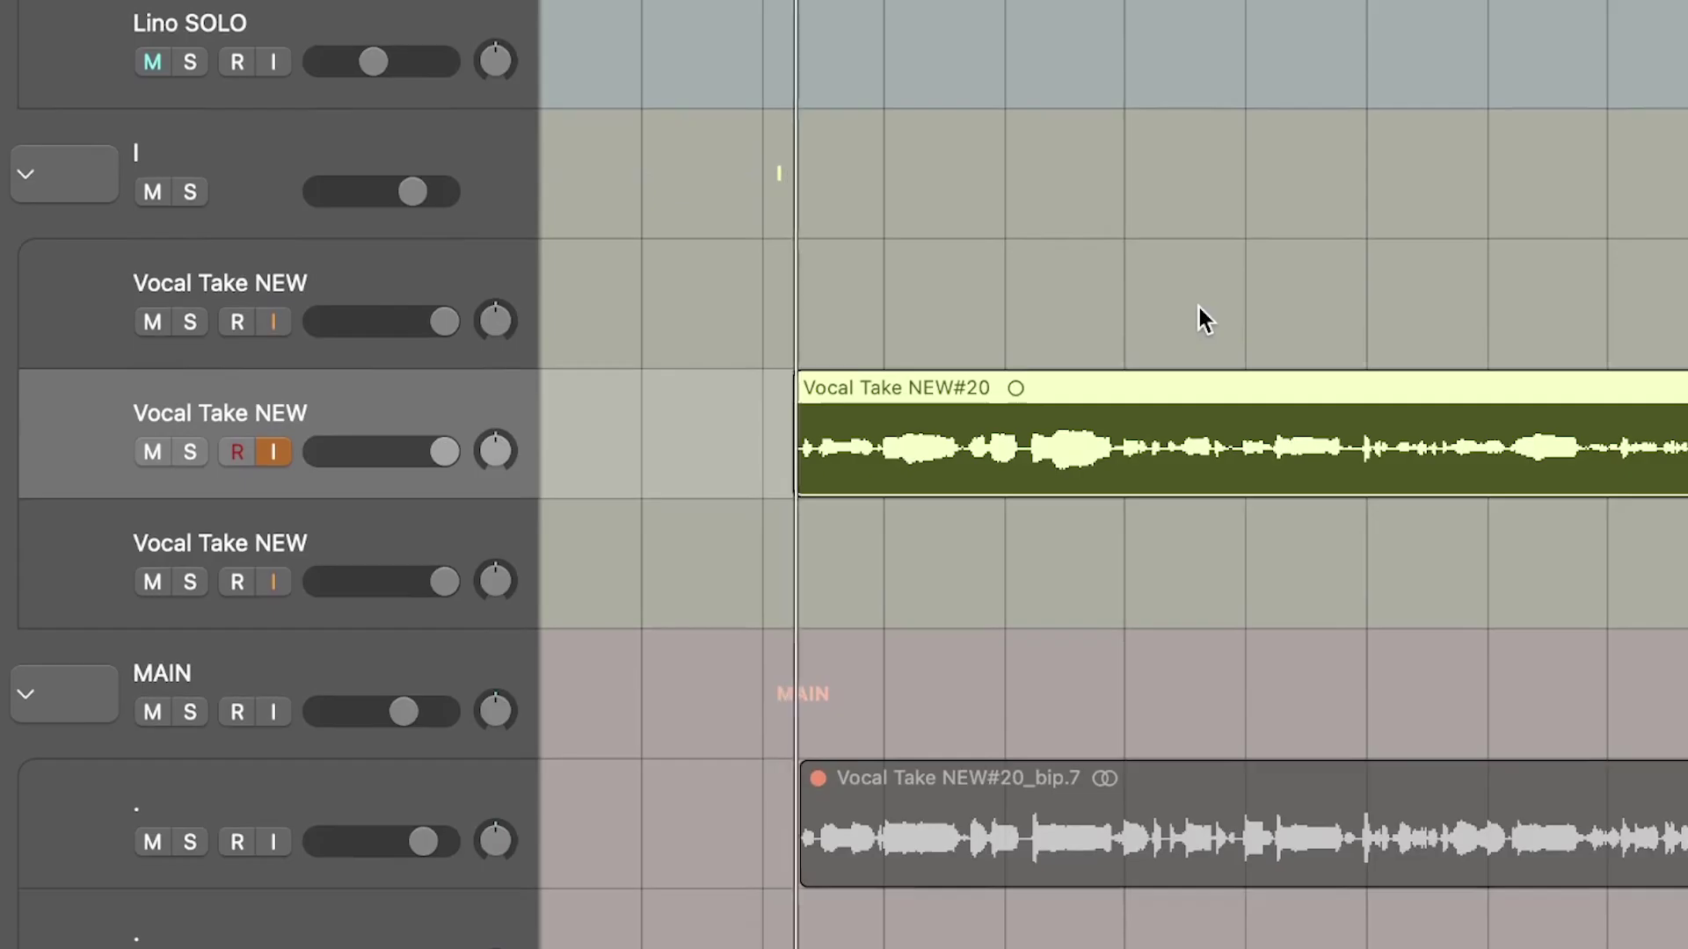
scroll(1197, 304, right, 3)
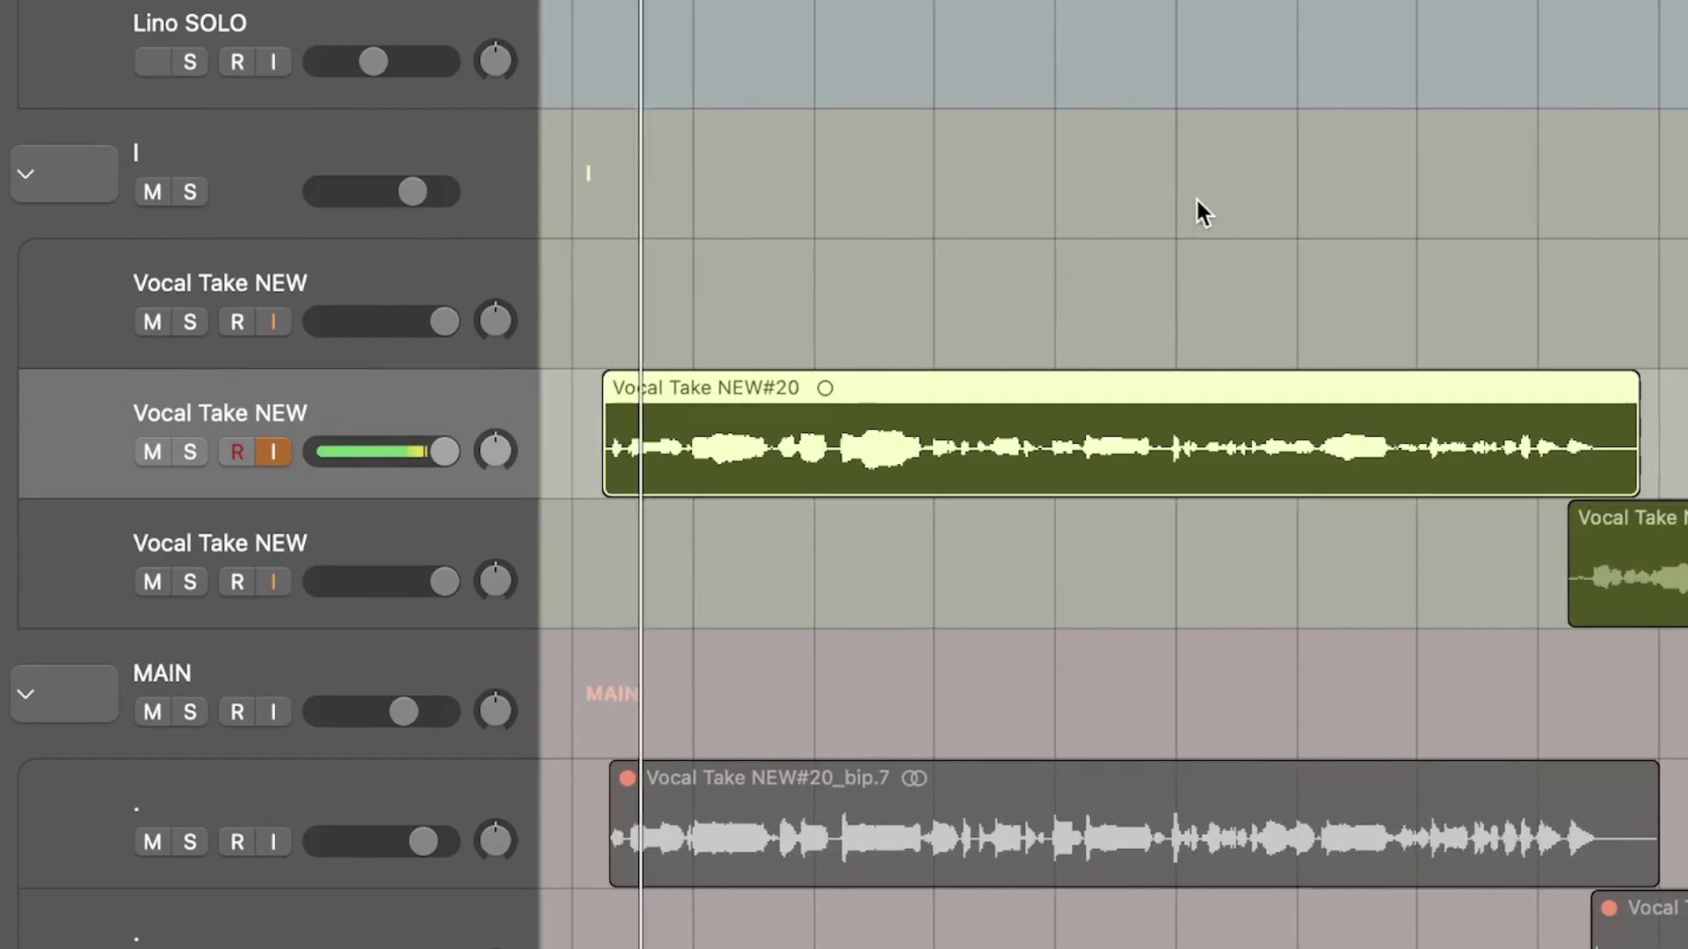
click(1199, 197)
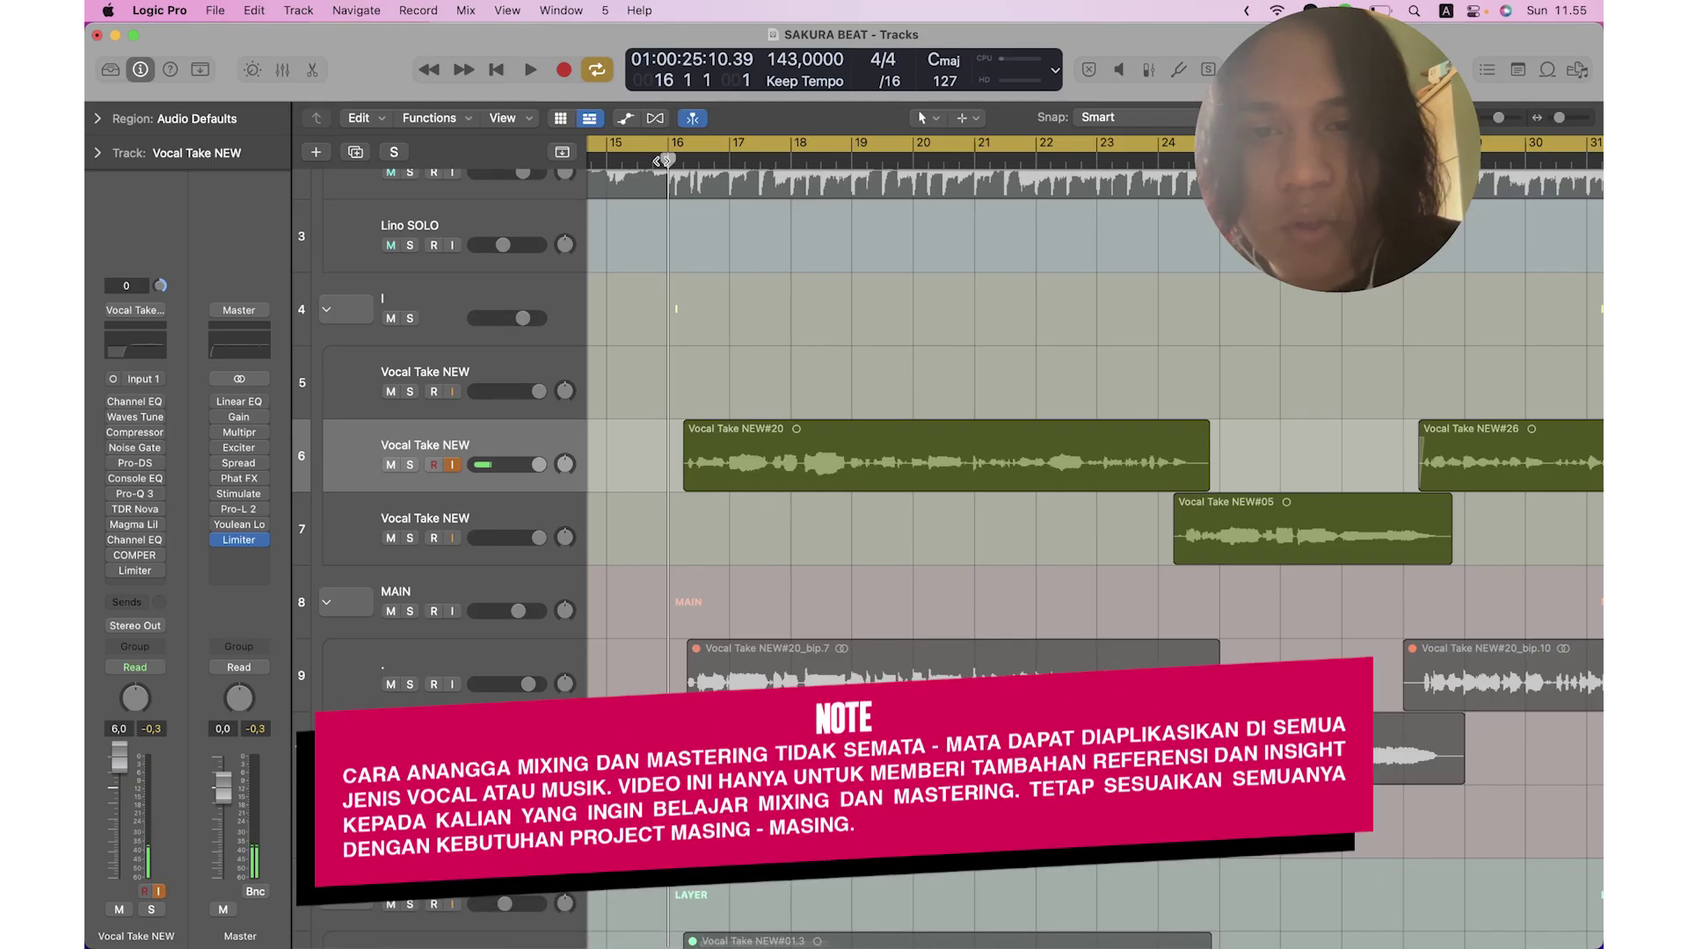
Enable the first Channel EQ on the Vocal Take NEW track, audition the vocal through it, and close it.
scroll(643, 485, down, 2)
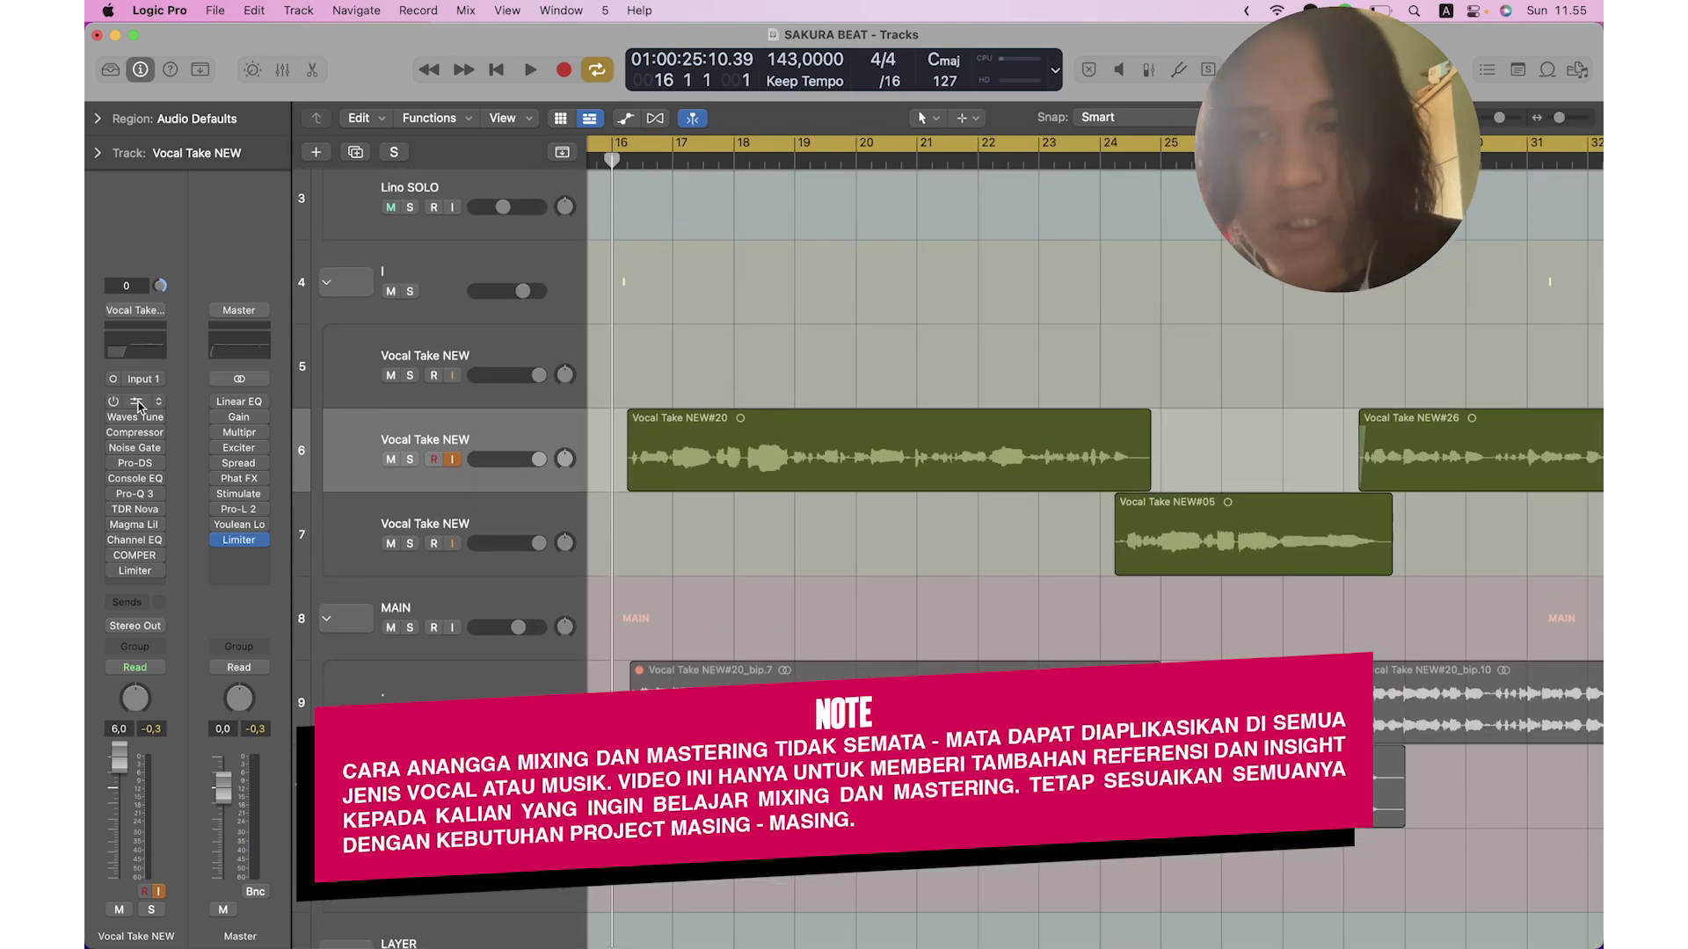
click(135, 402)
scroll(941, 37, down, 5)
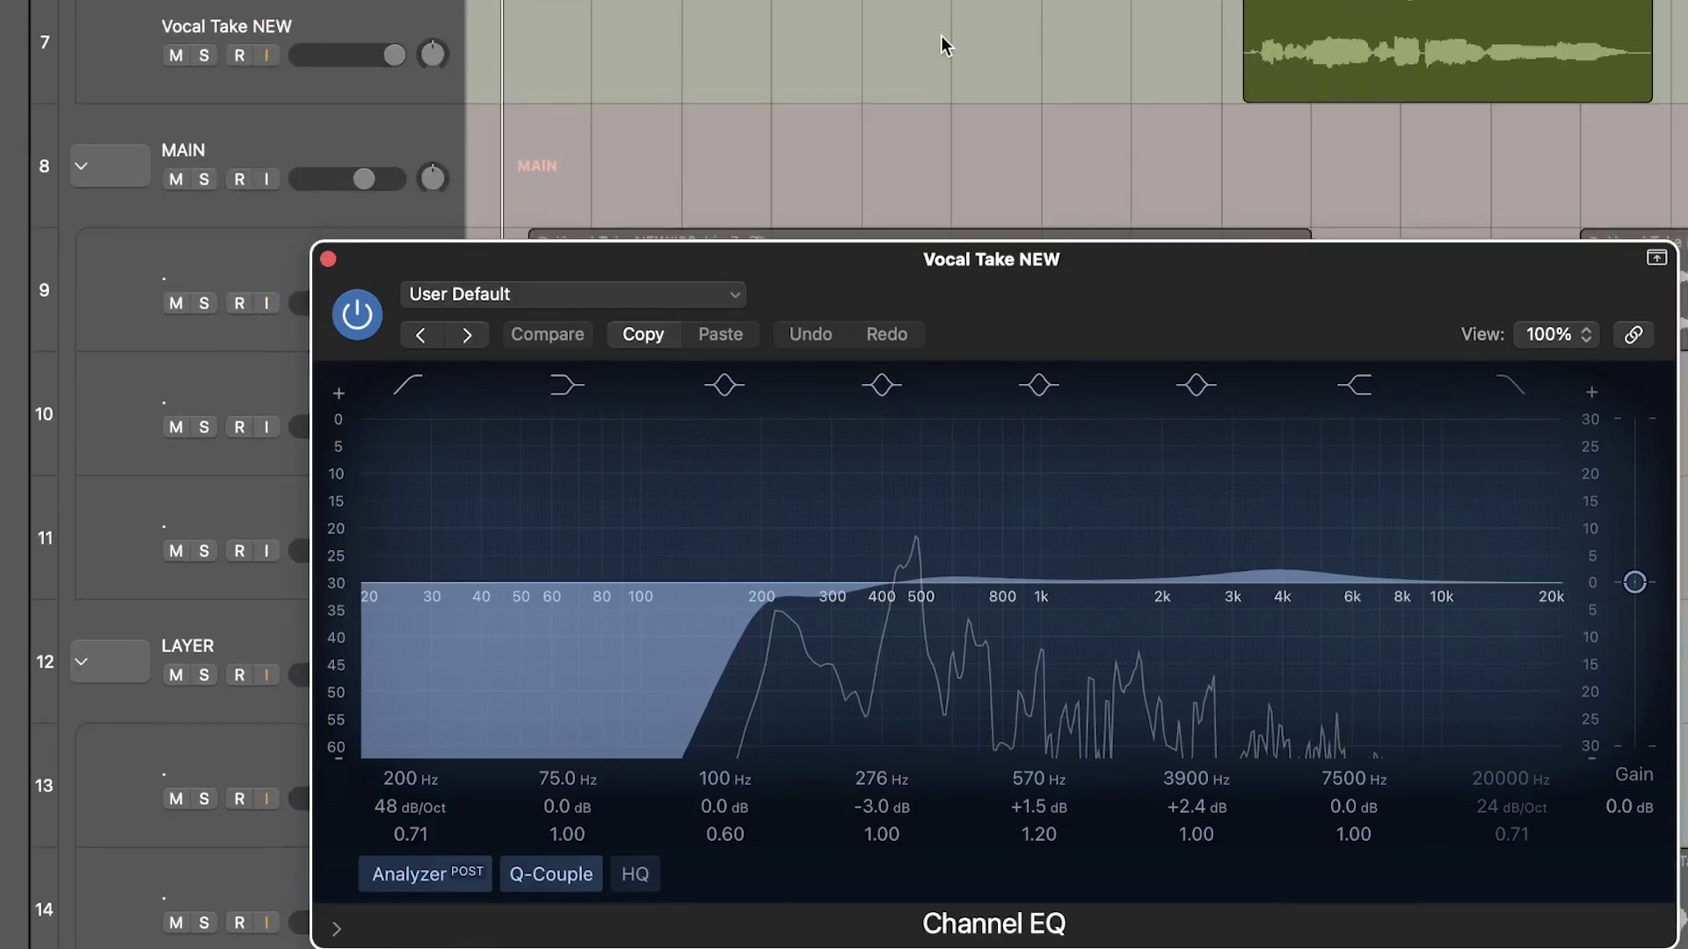
scroll(941, 37, down, 2)
click(942, 224)
drag(919, 295, 914, 141)
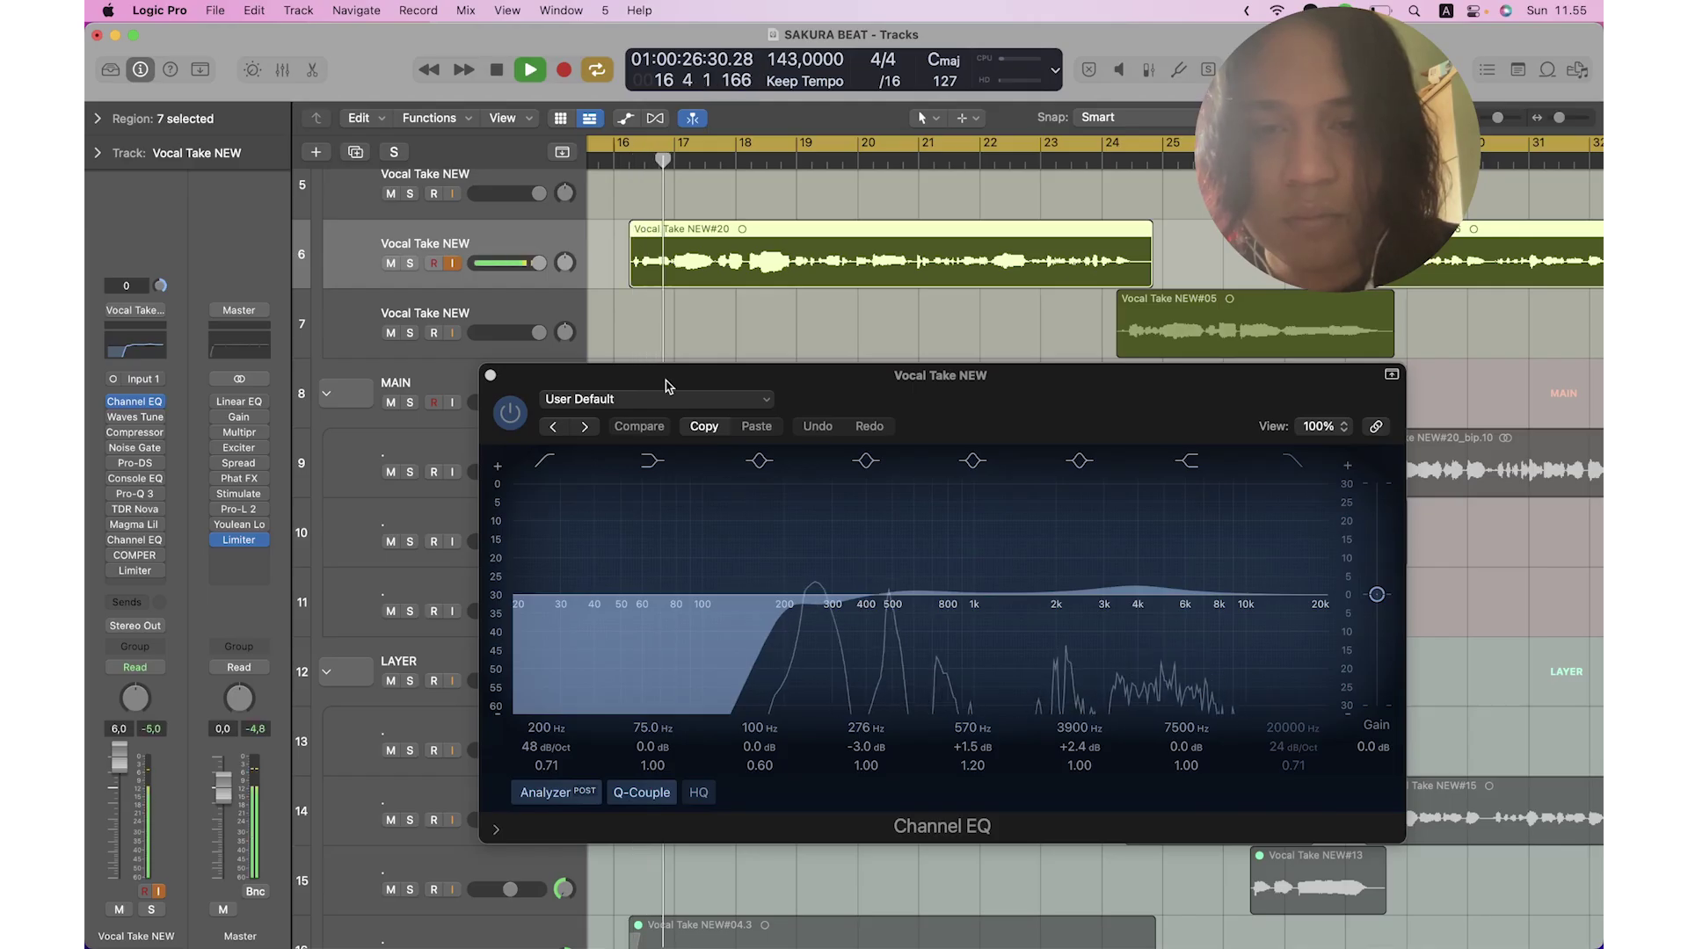
click(491, 378)
key(space)
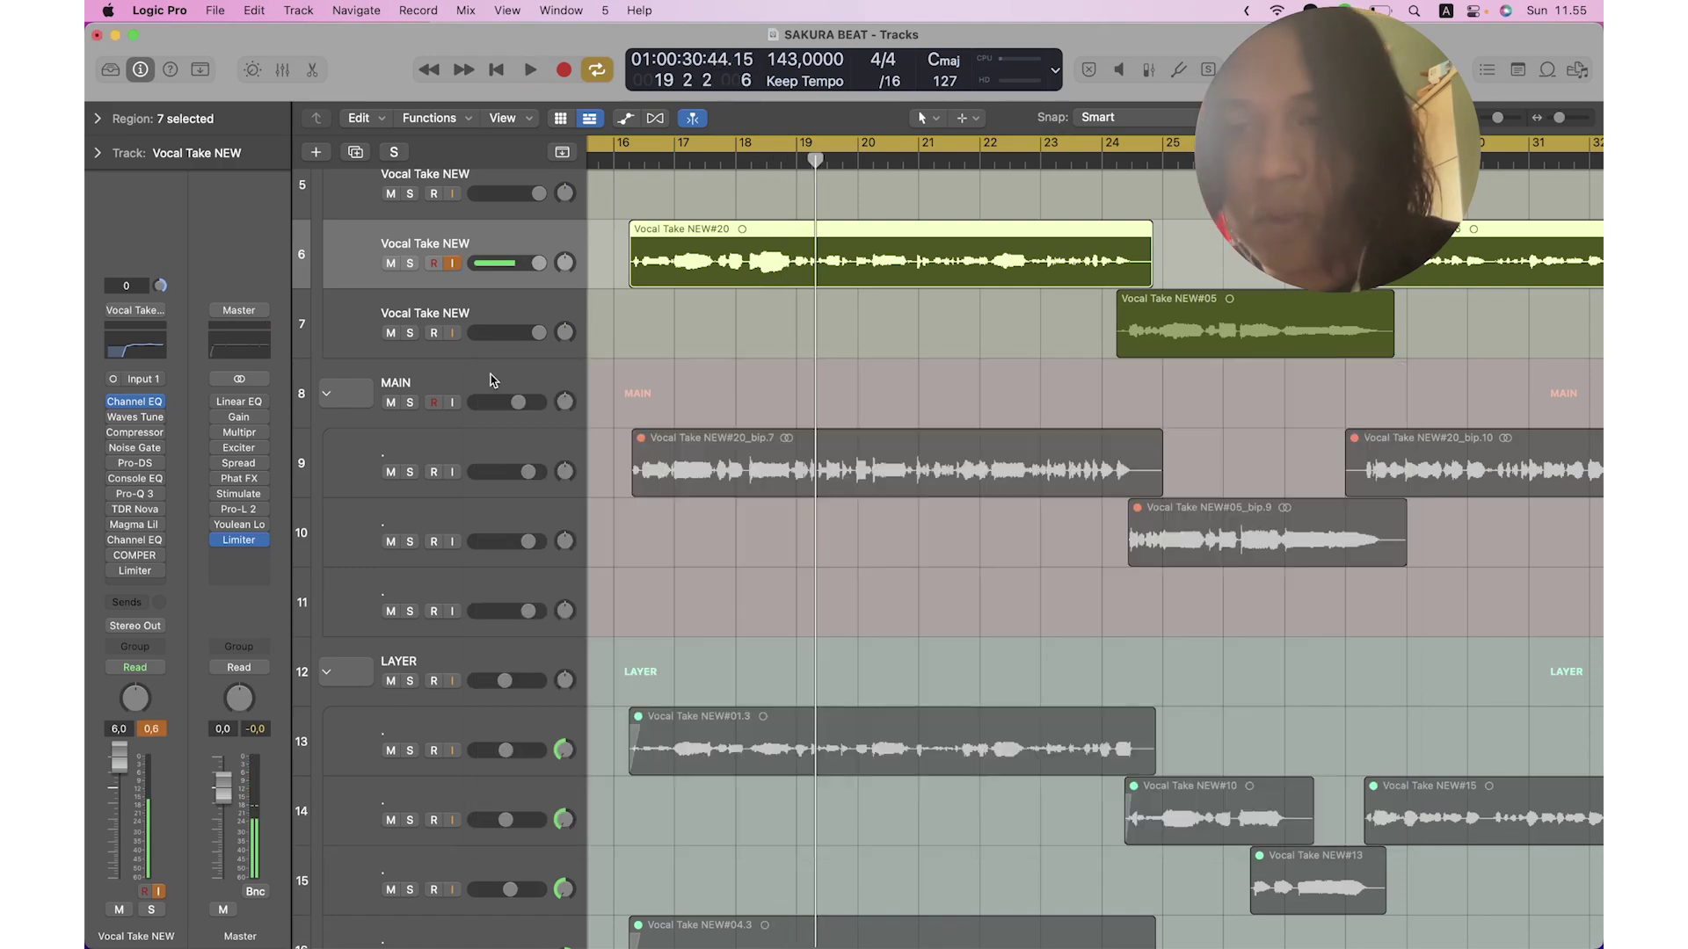
Enable Waves Tune Real-Time on the vocal track and recheck the first Channel EQ alongside it.
click(154, 418)
drag(506, 49, 504, 33)
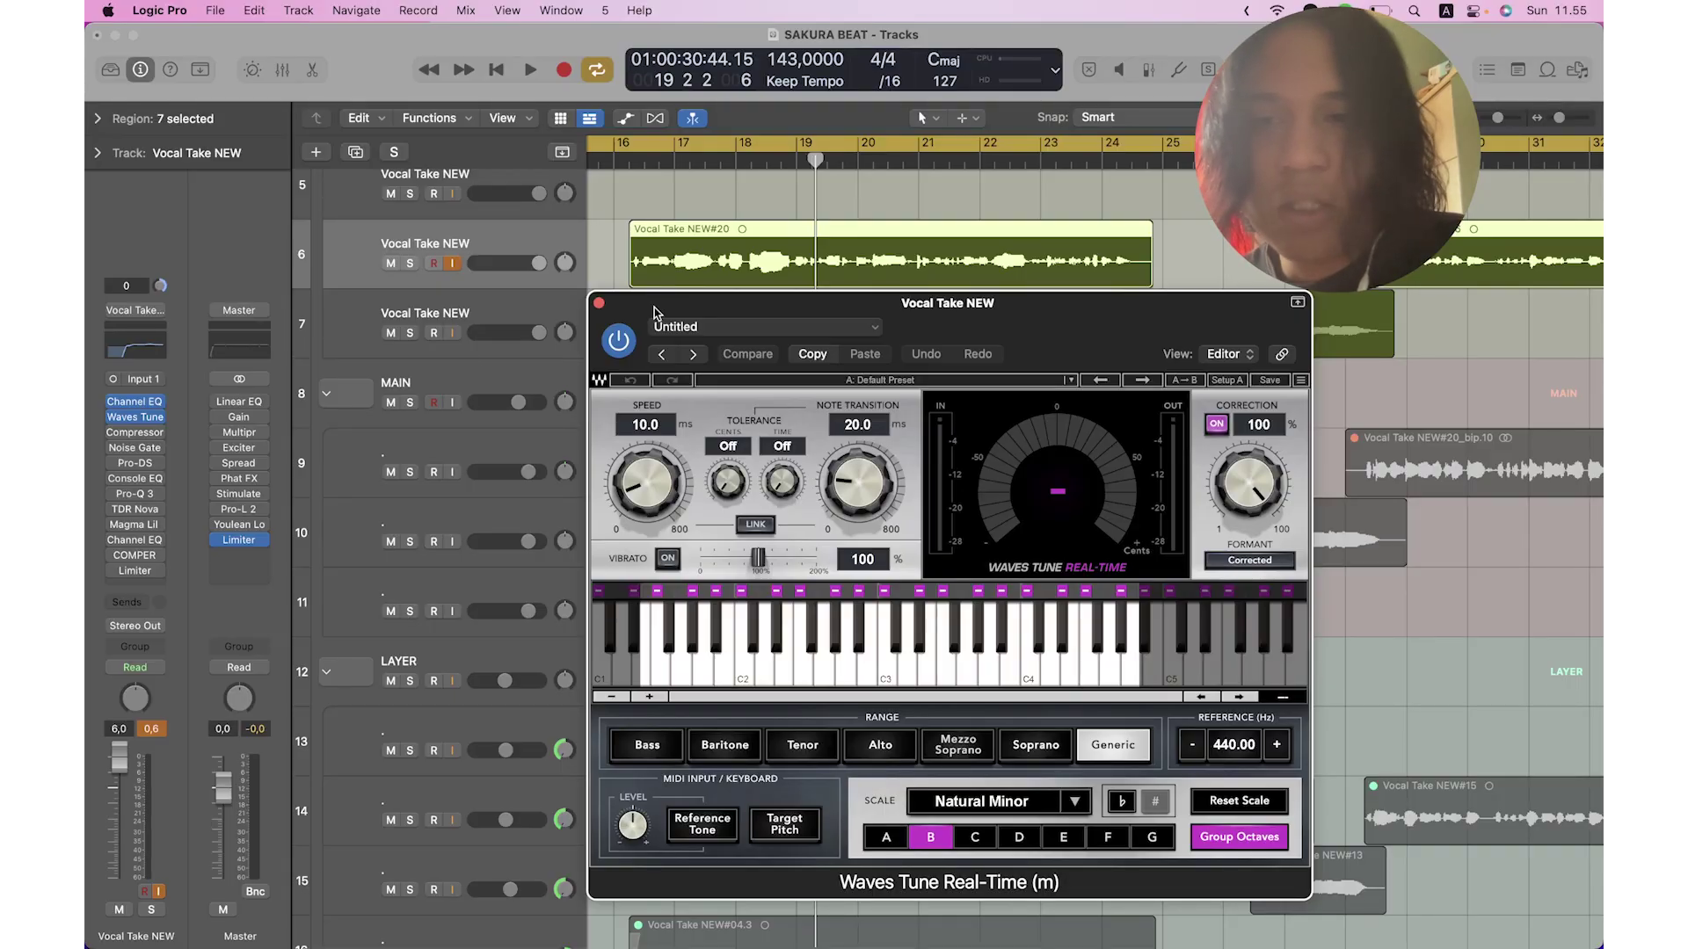
click(140, 407)
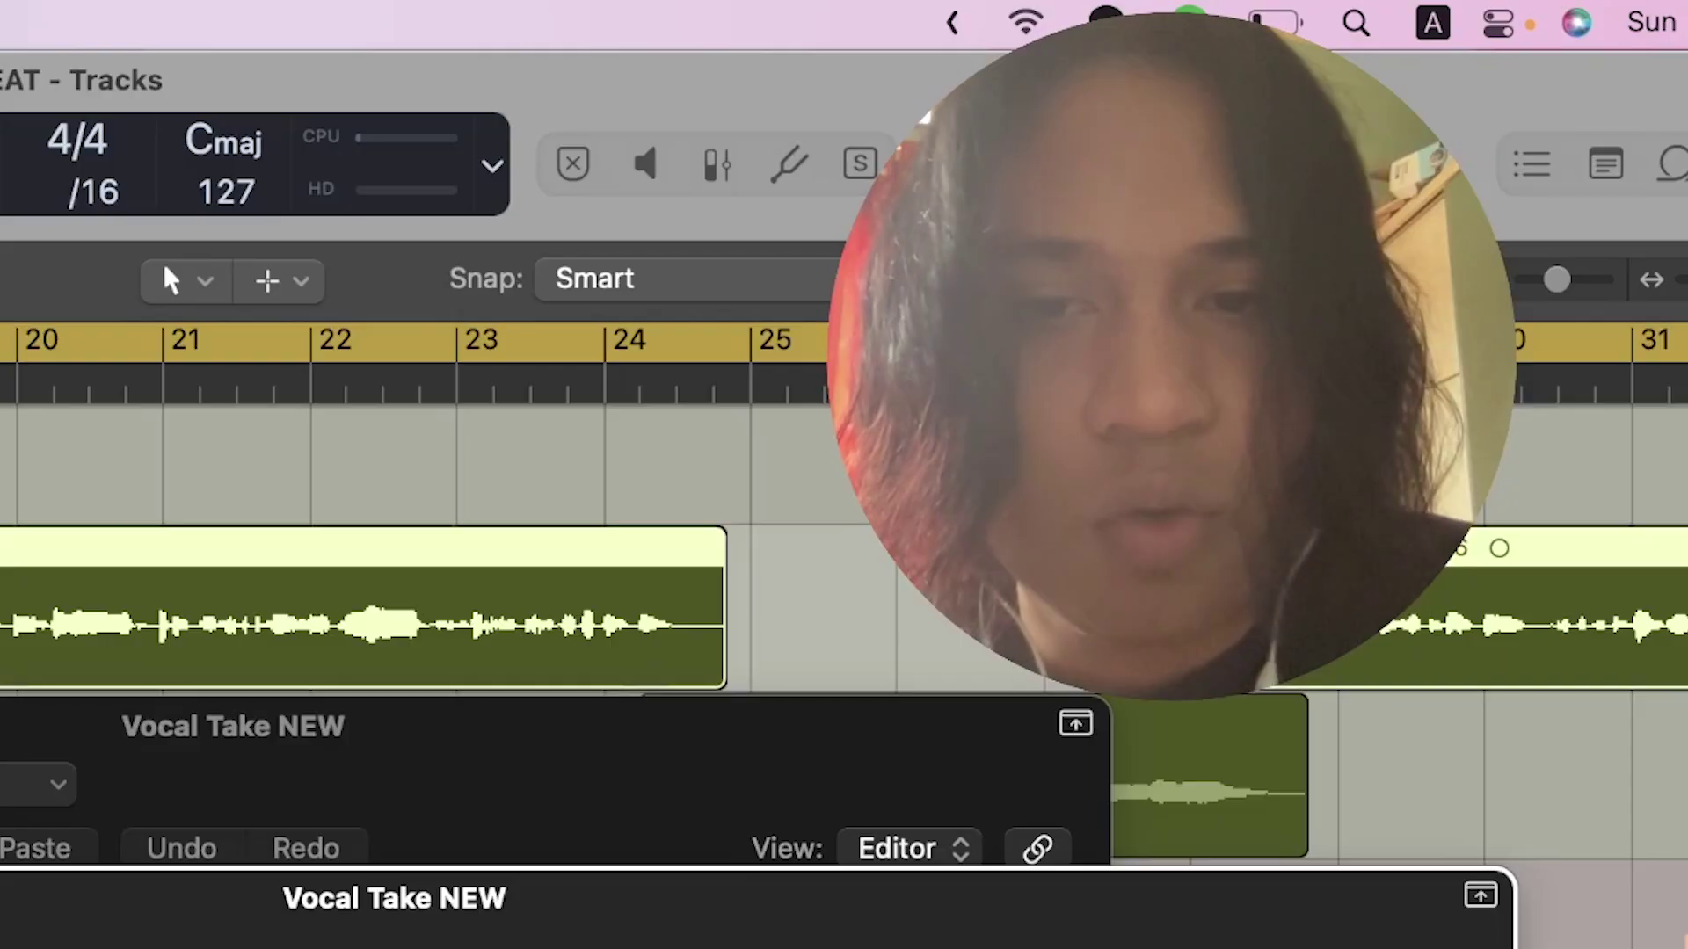
click(564, 374)
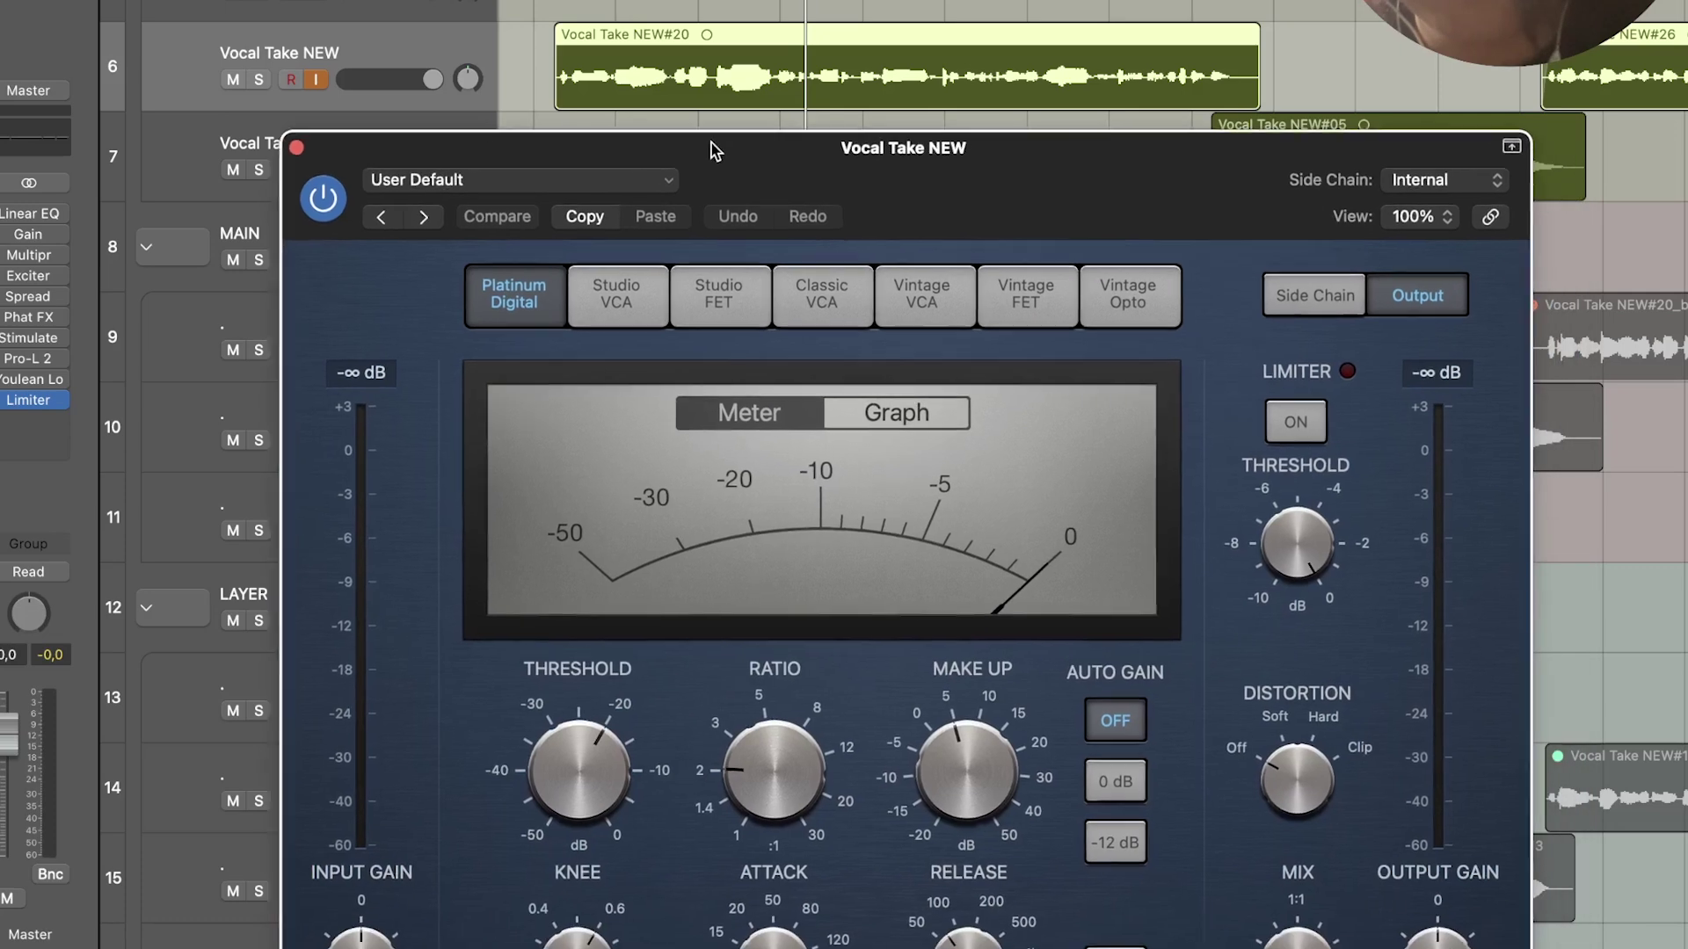
Enable the Compressor on the vocal track, play the vocal through it, and close its window.
drag(710, 142, 685, 129)
scroll(838, 3, down, 3)
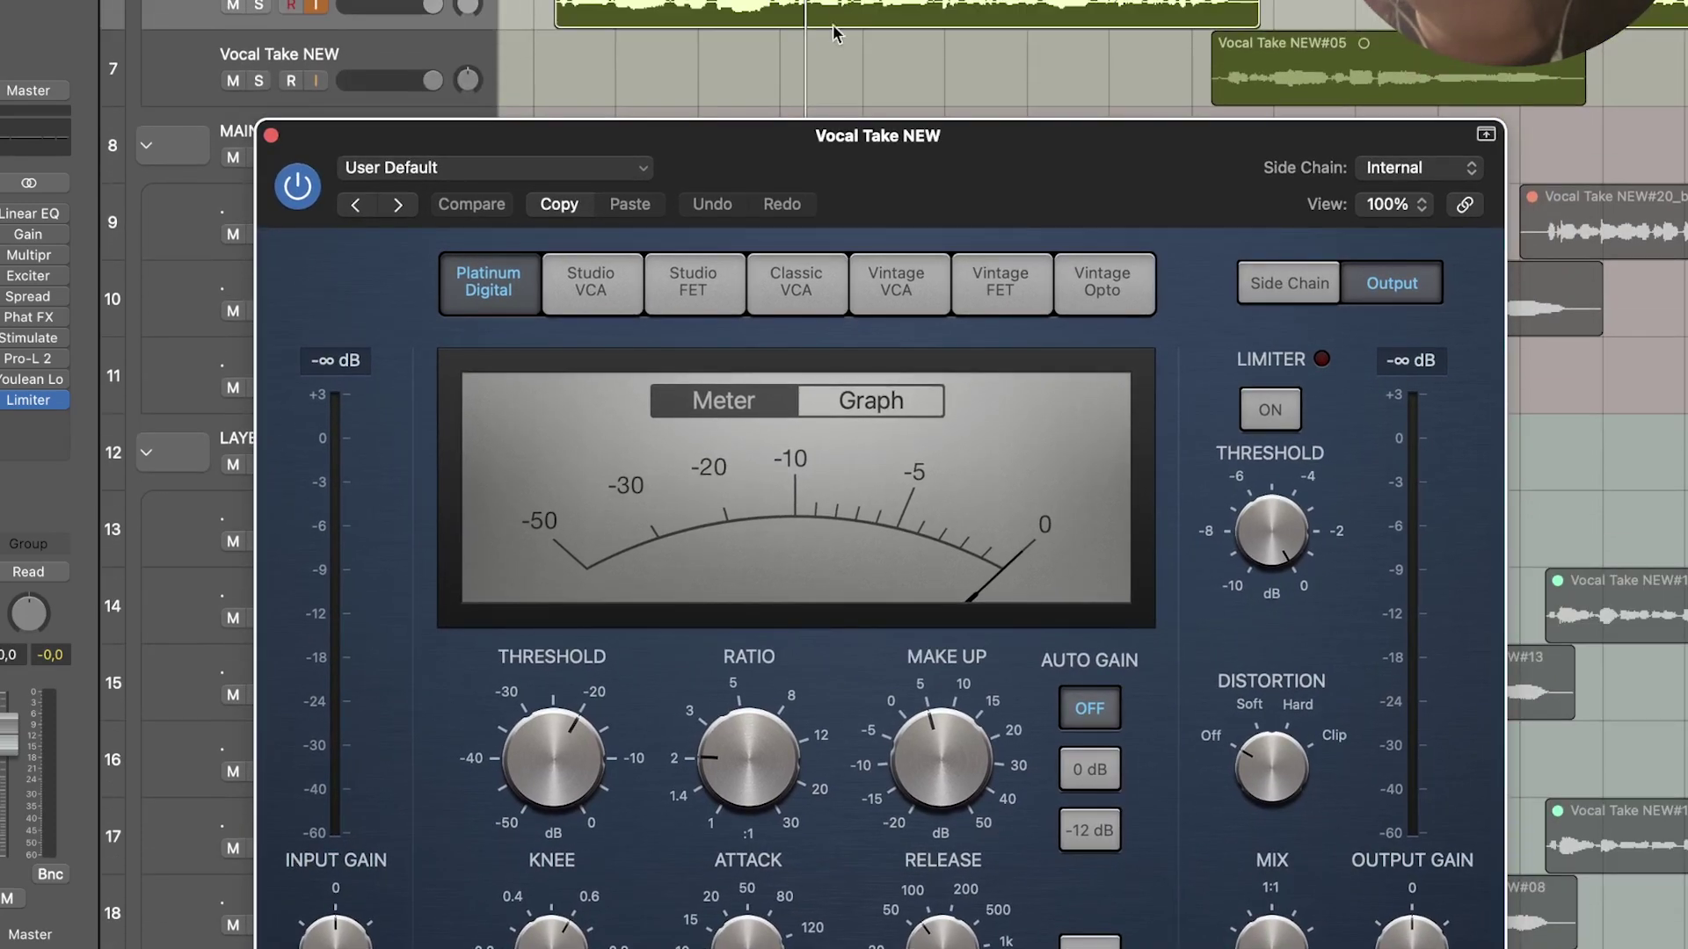
drag(816, 167, 774, 136)
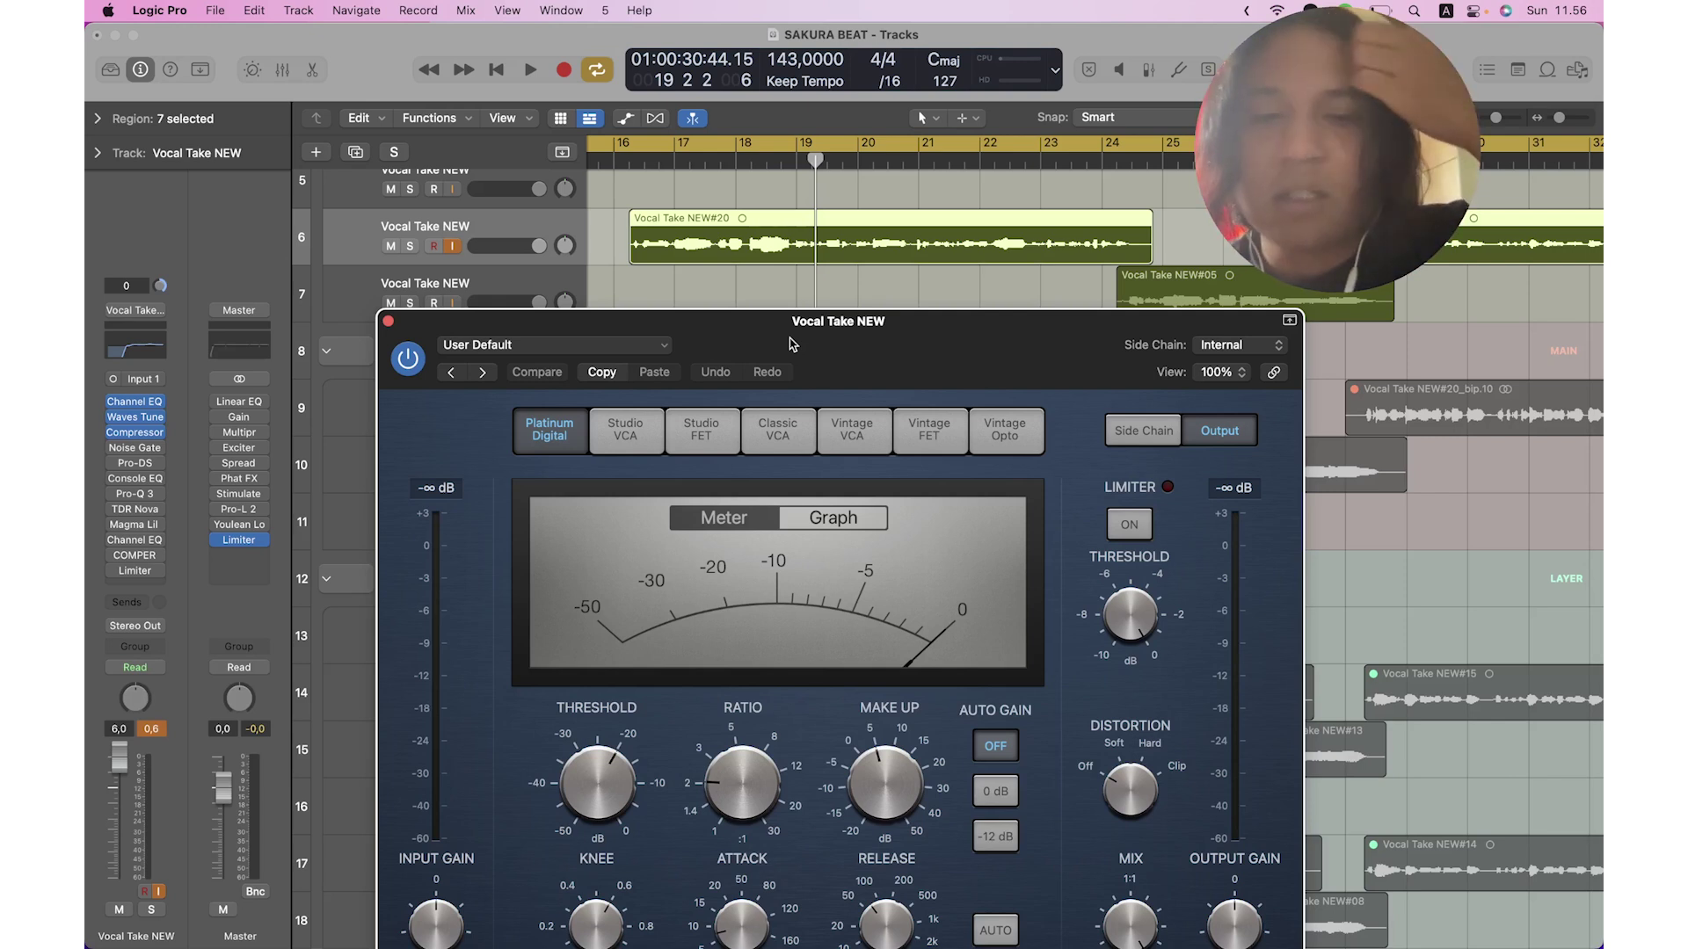
drag(791, 344, 787, 323)
key(space)
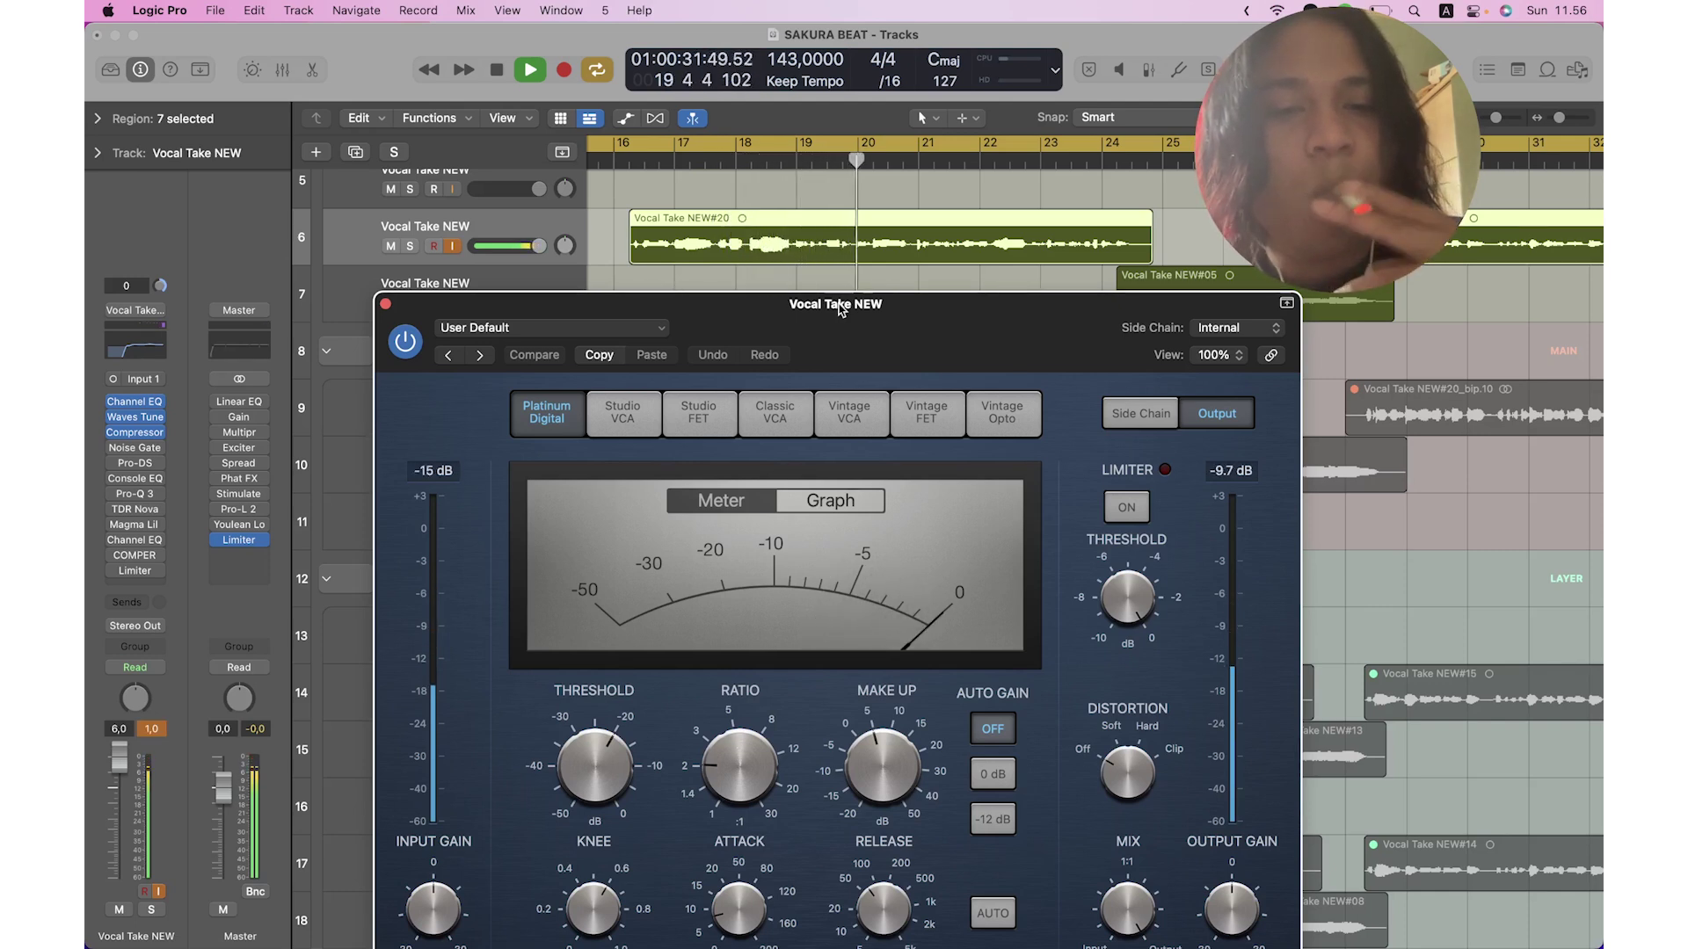
key(space)
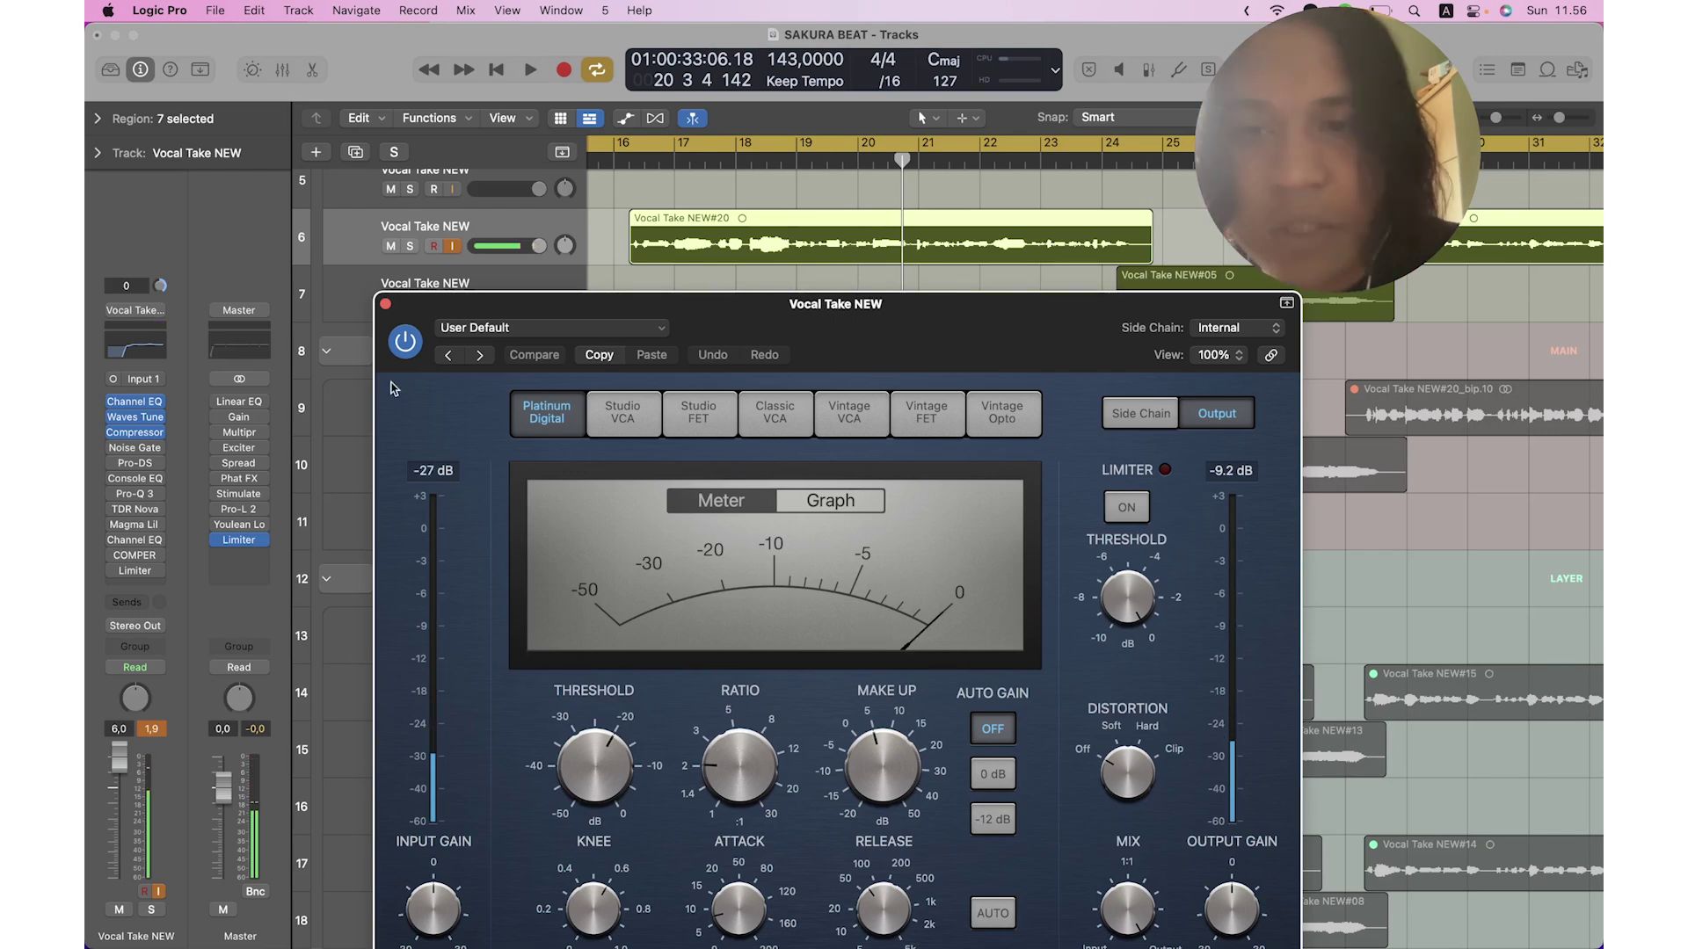
click(386, 305)
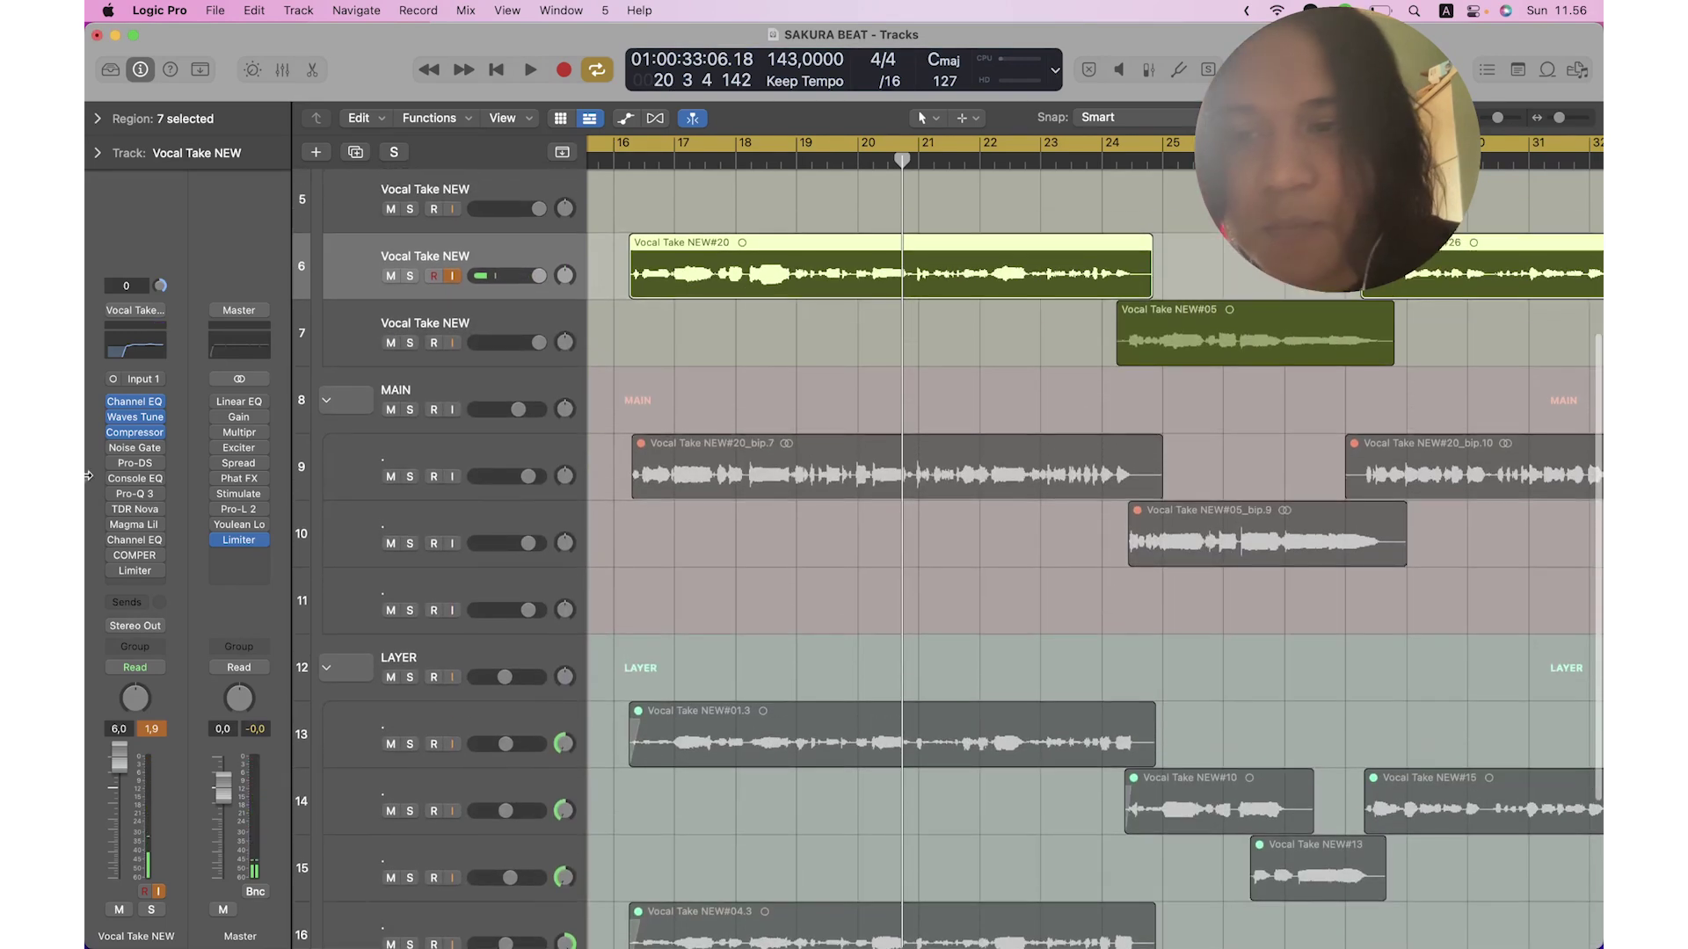
Enable the Noise Gate on the vocal track and close it after checking its settings.
click(139, 449)
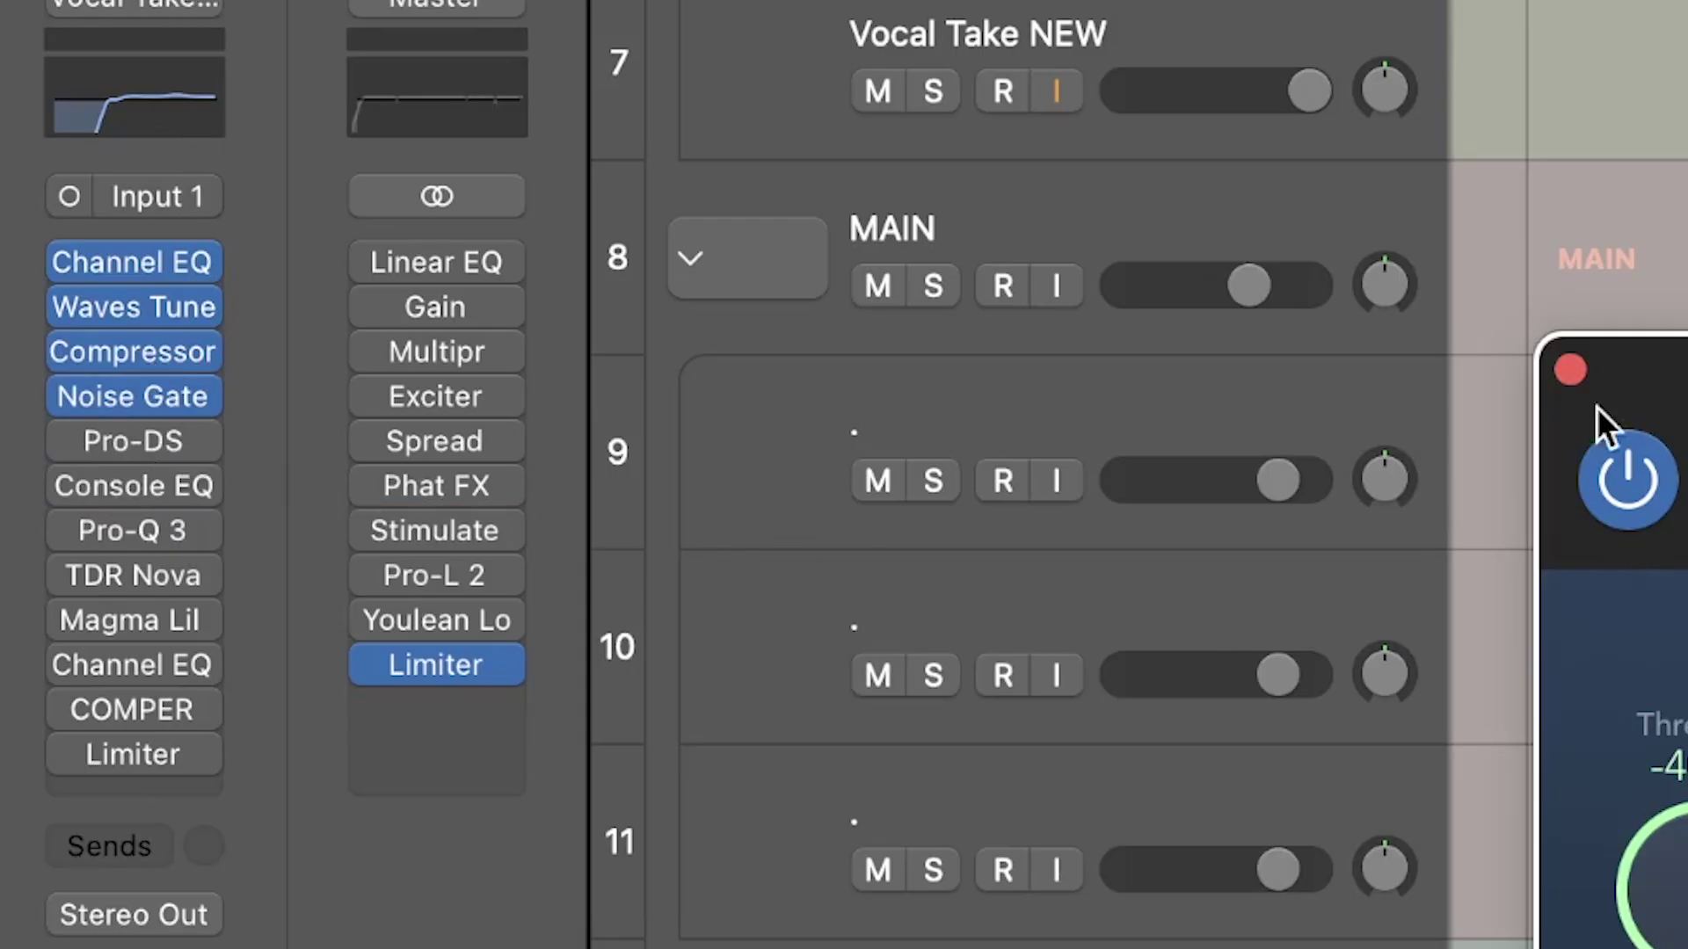
click(1570, 370)
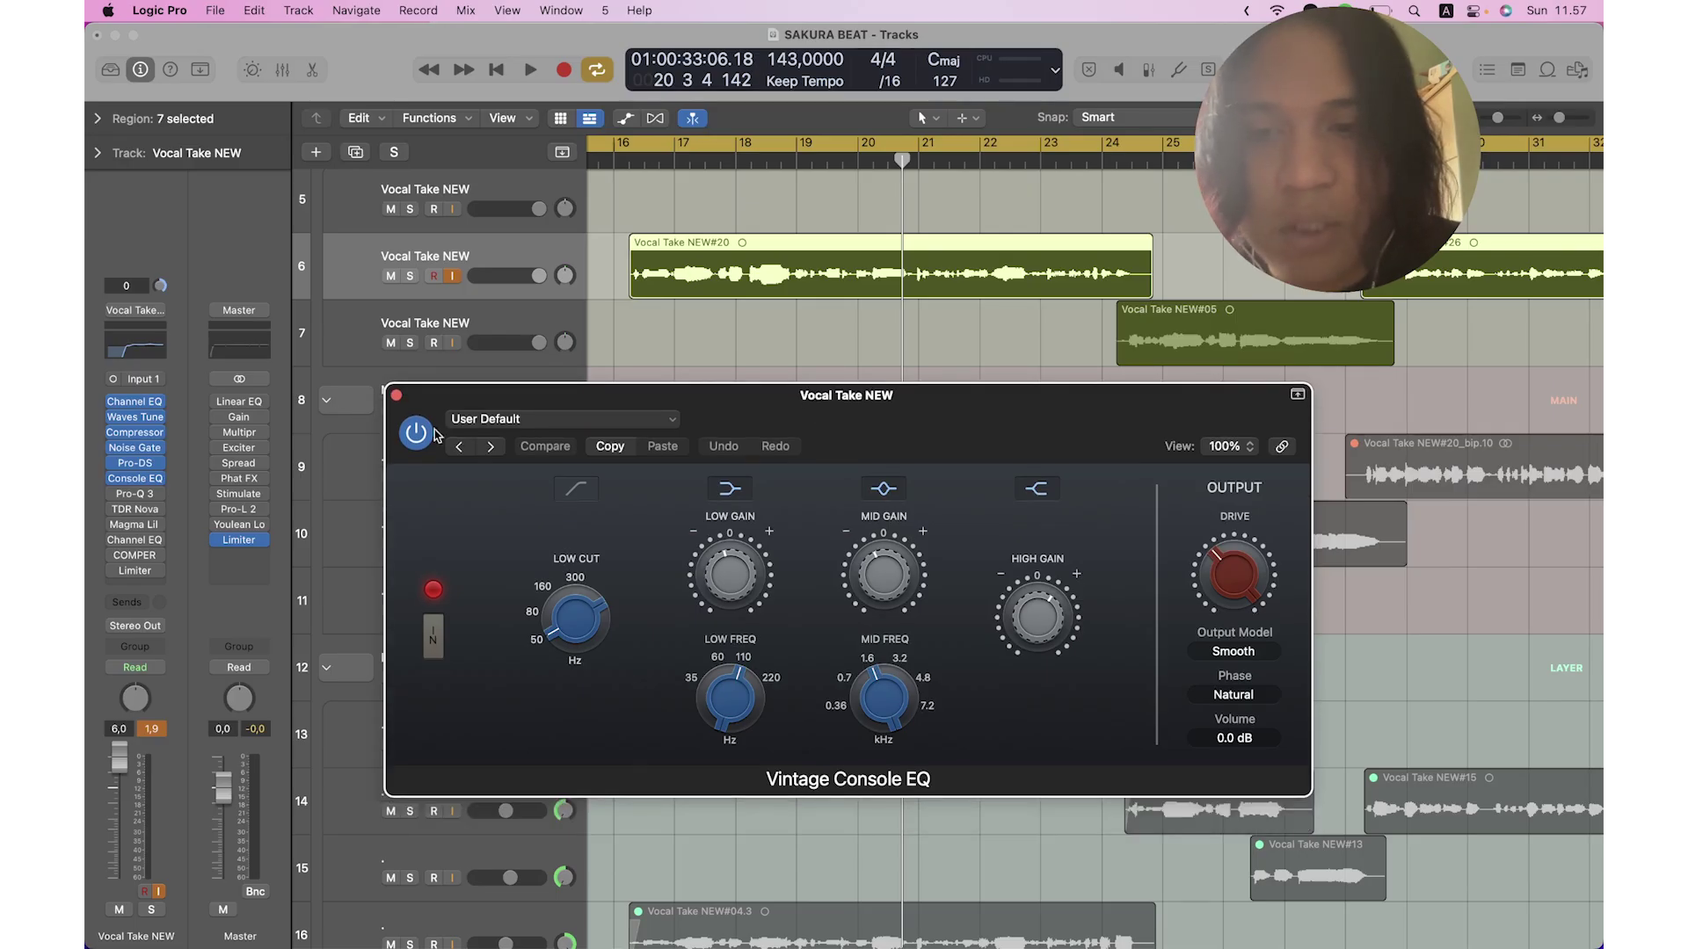
Review the bypassed Vintage Console EQ's gain and drive settings and its Output Model choices, keeping Smooth.
drag(447, 398, 386, 452)
drag(741, 458, 735, 391)
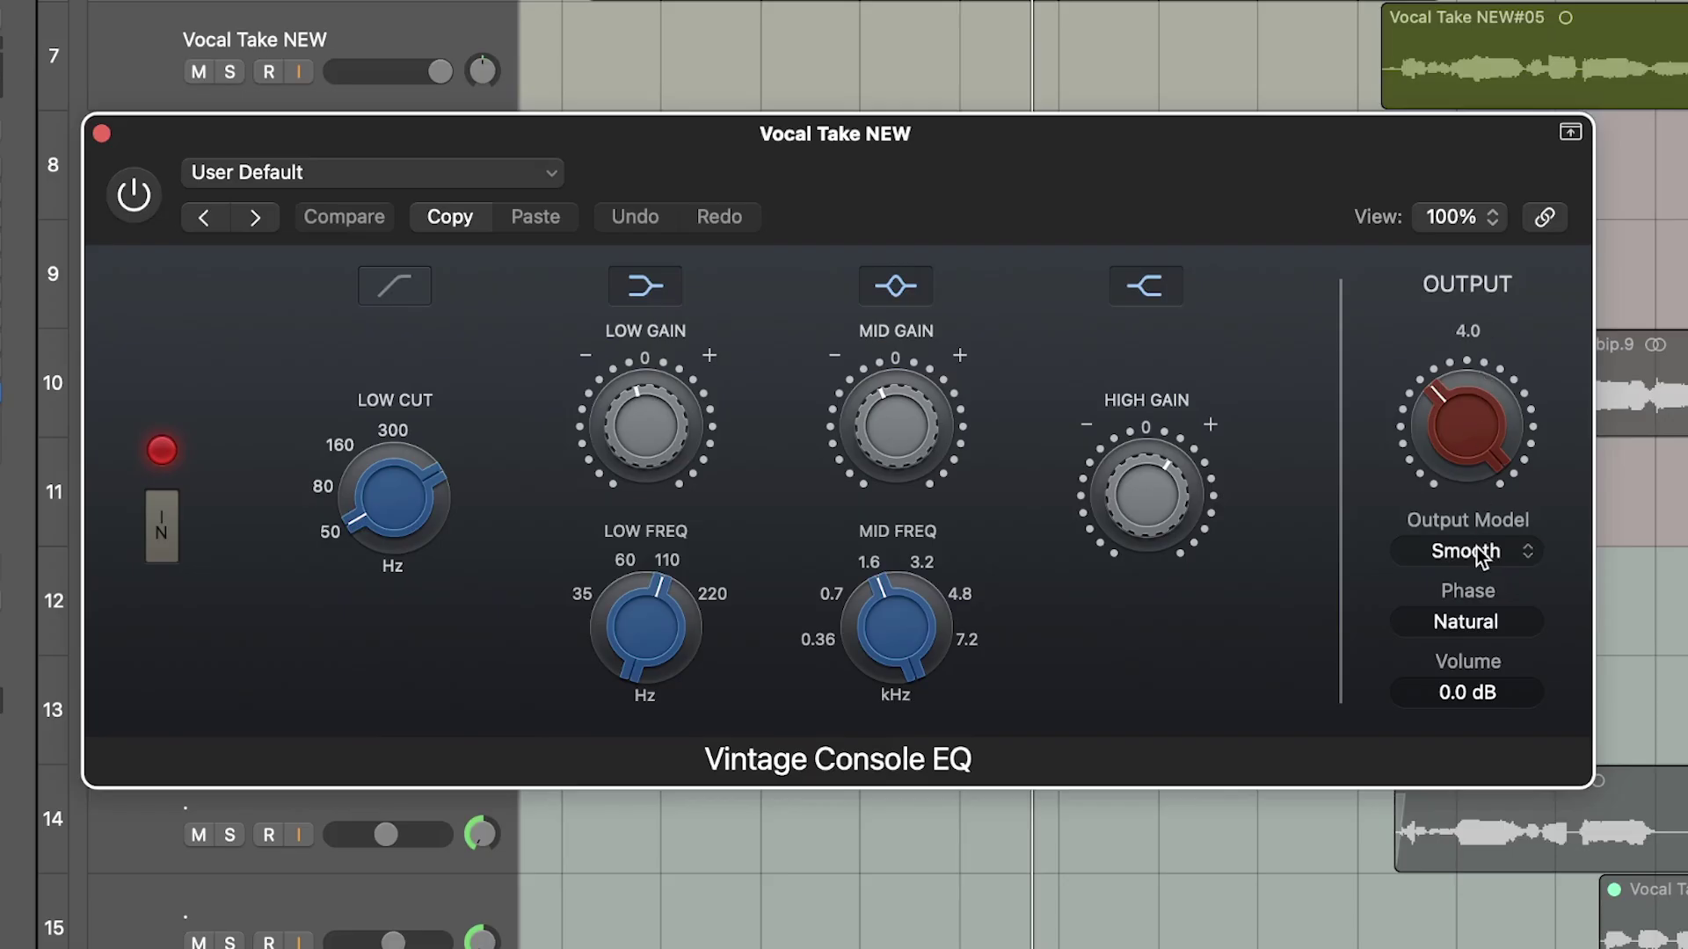
click(1477, 552)
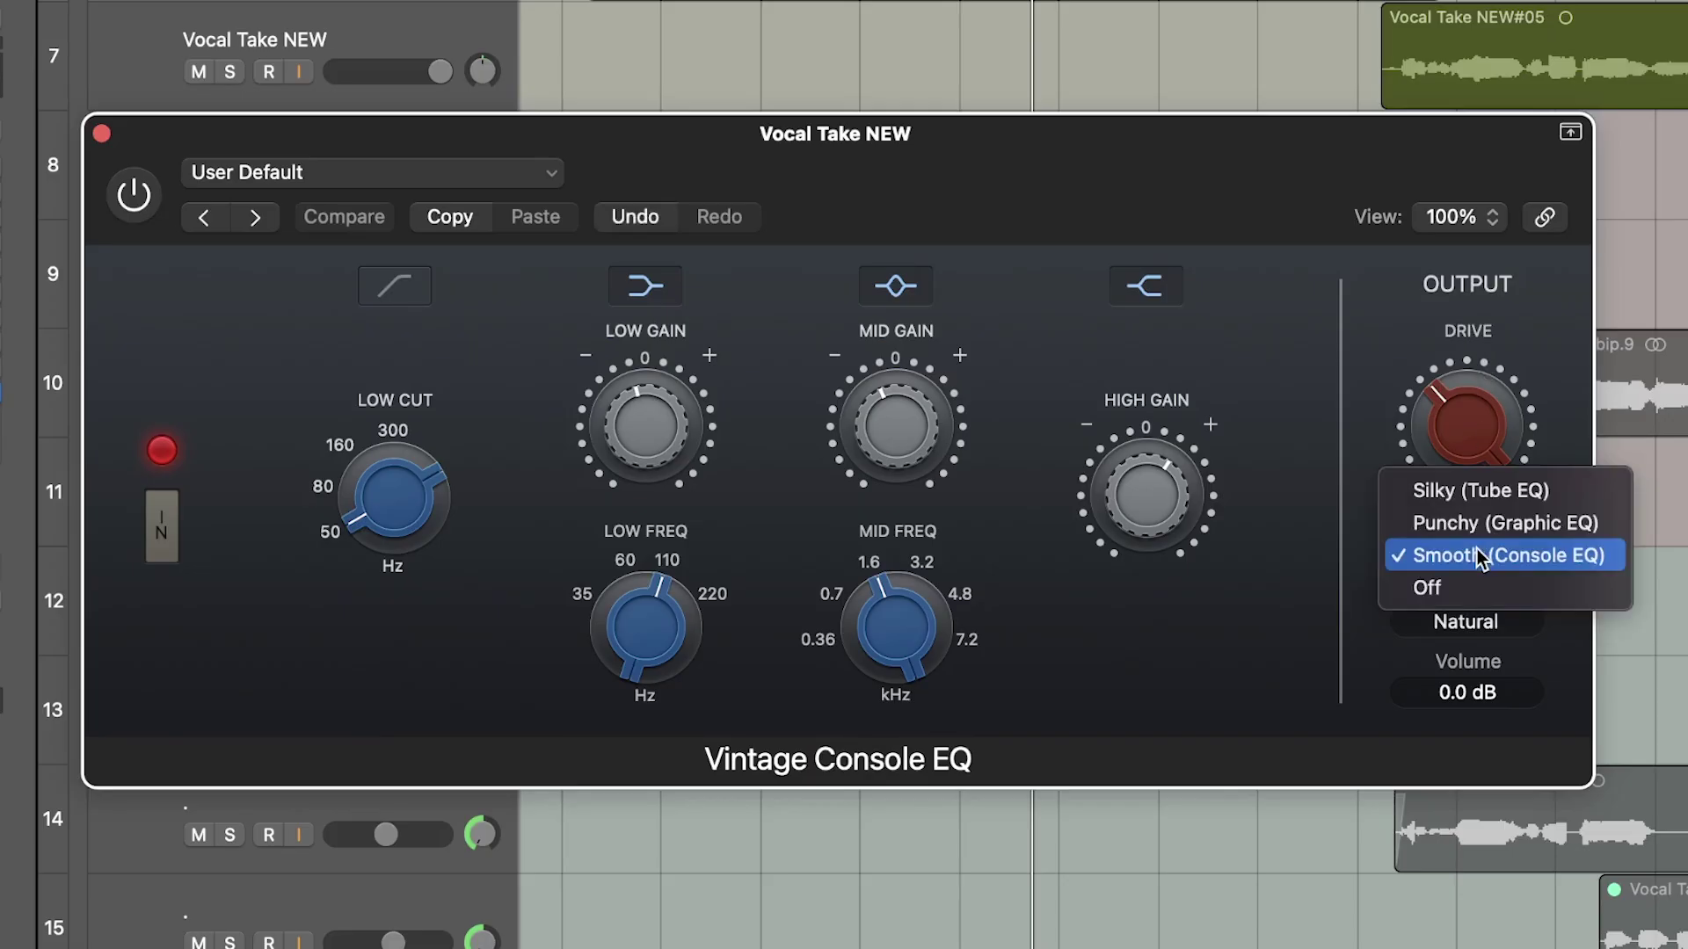
click(1368, 524)
mouse_move(752, 151)
mouse_down()
mouse_move(780, 150)
mouse_move(756, 143)
mouse_up()
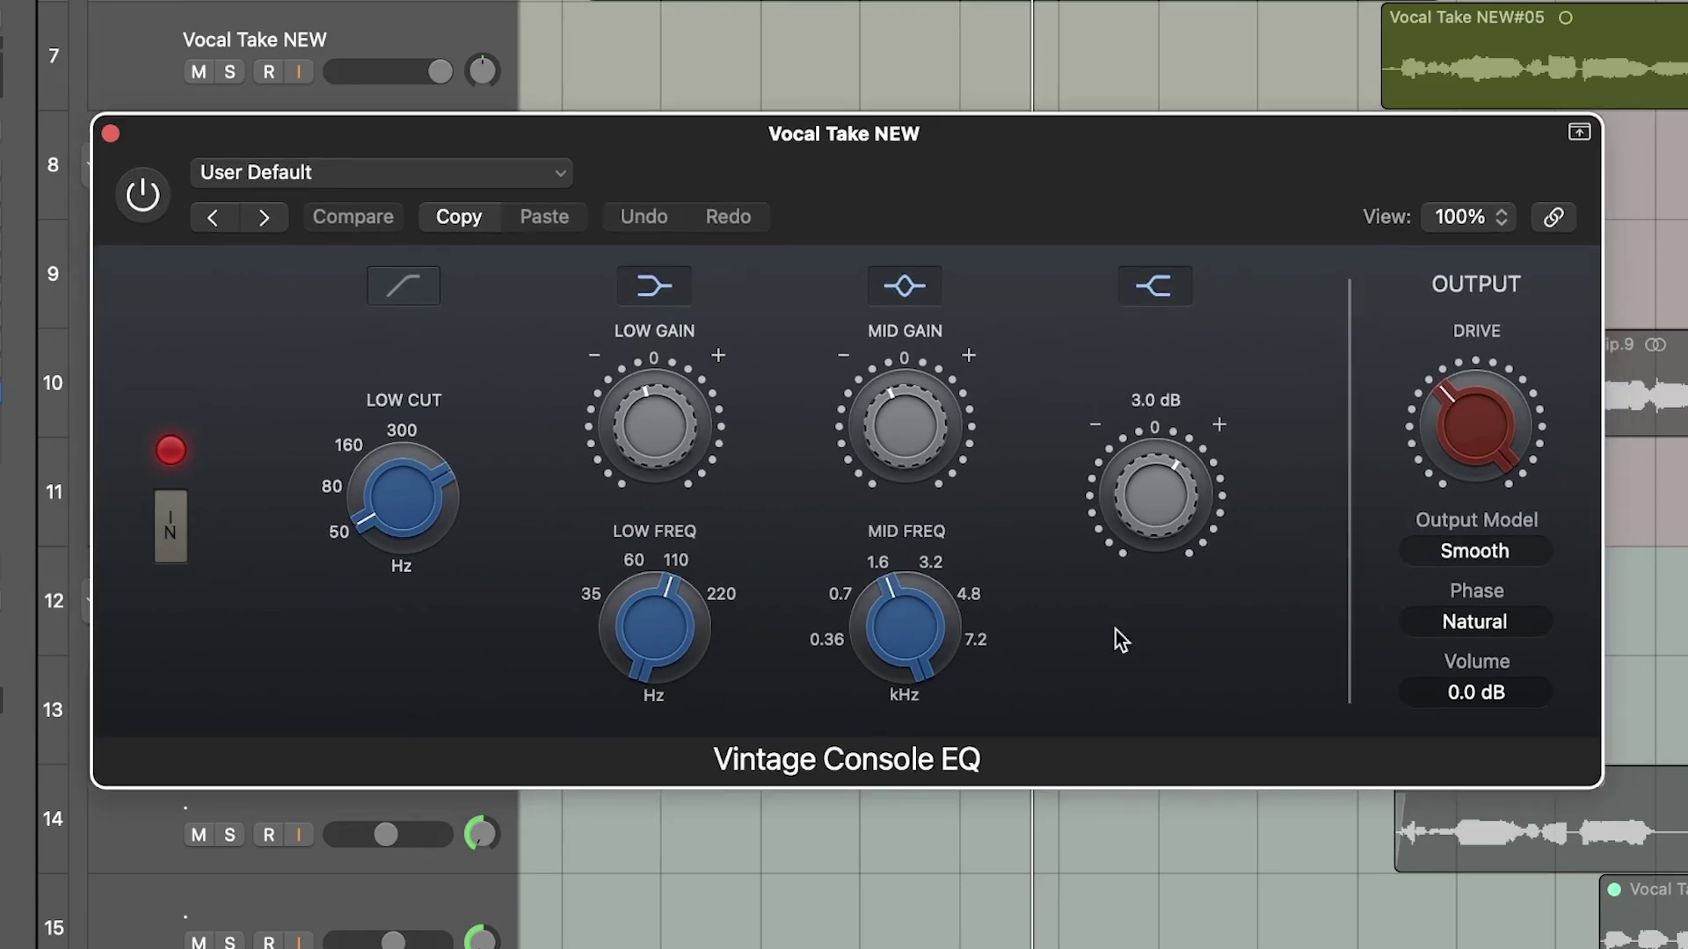
drag(911, 140, 917, 142)
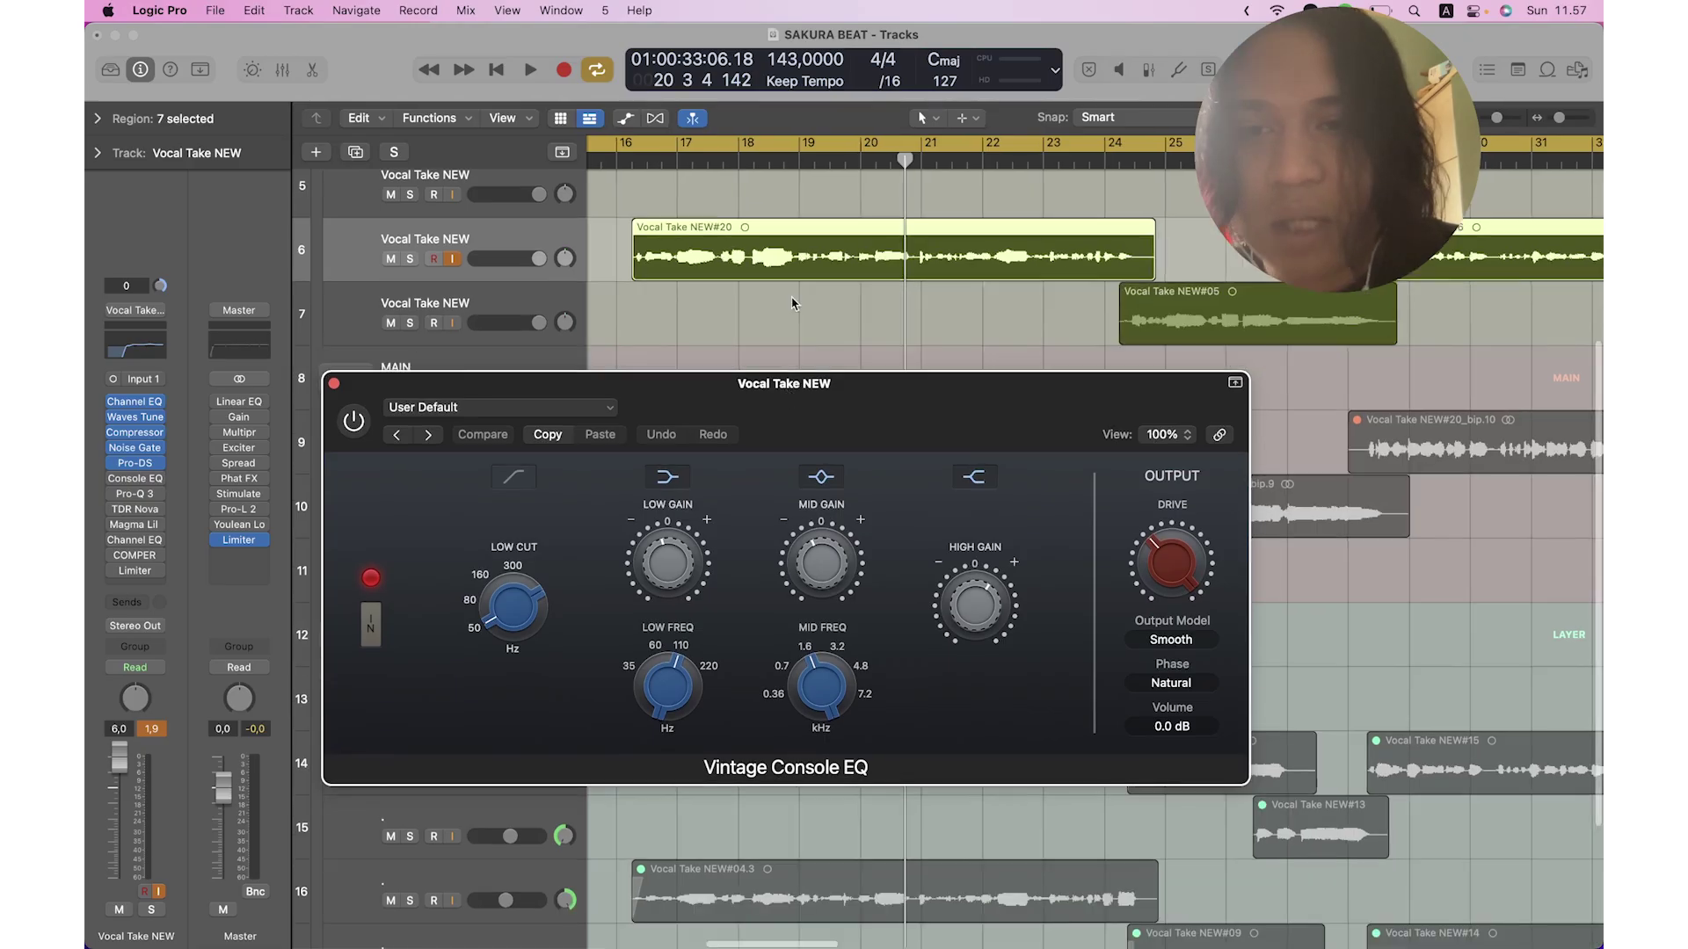
Compare the vocal with the Vintage Console EQ bypassed and active, leave it enabled, and close it.
scroll(792, 303, up, 1)
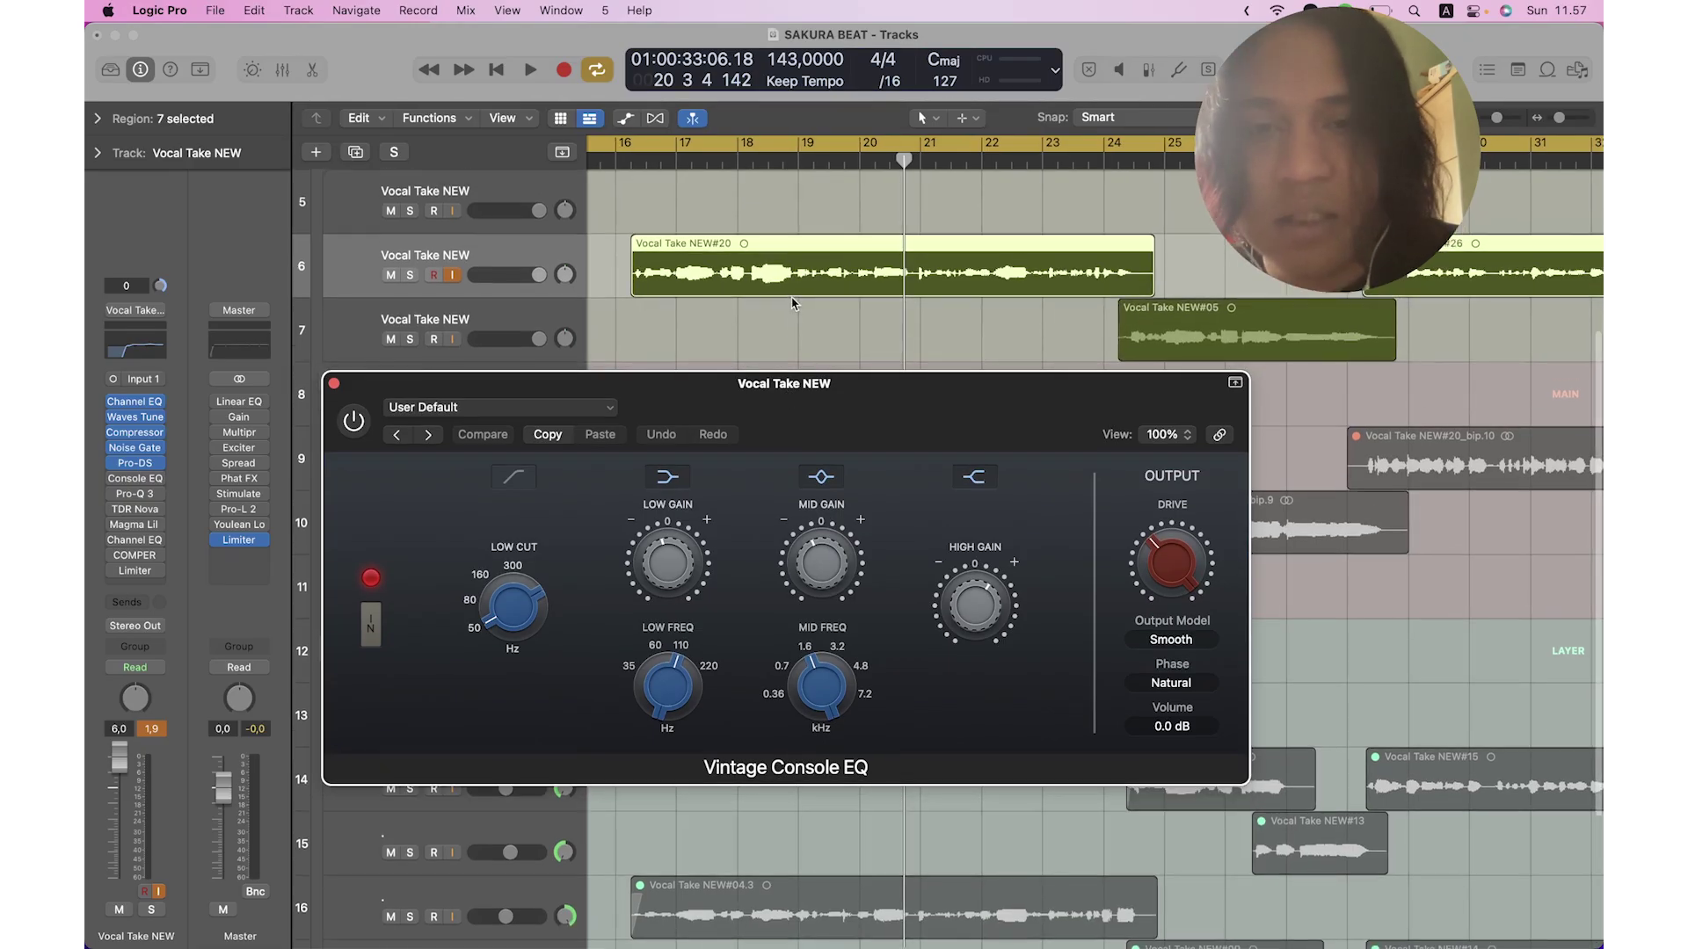
drag(731, 395, 733, 360)
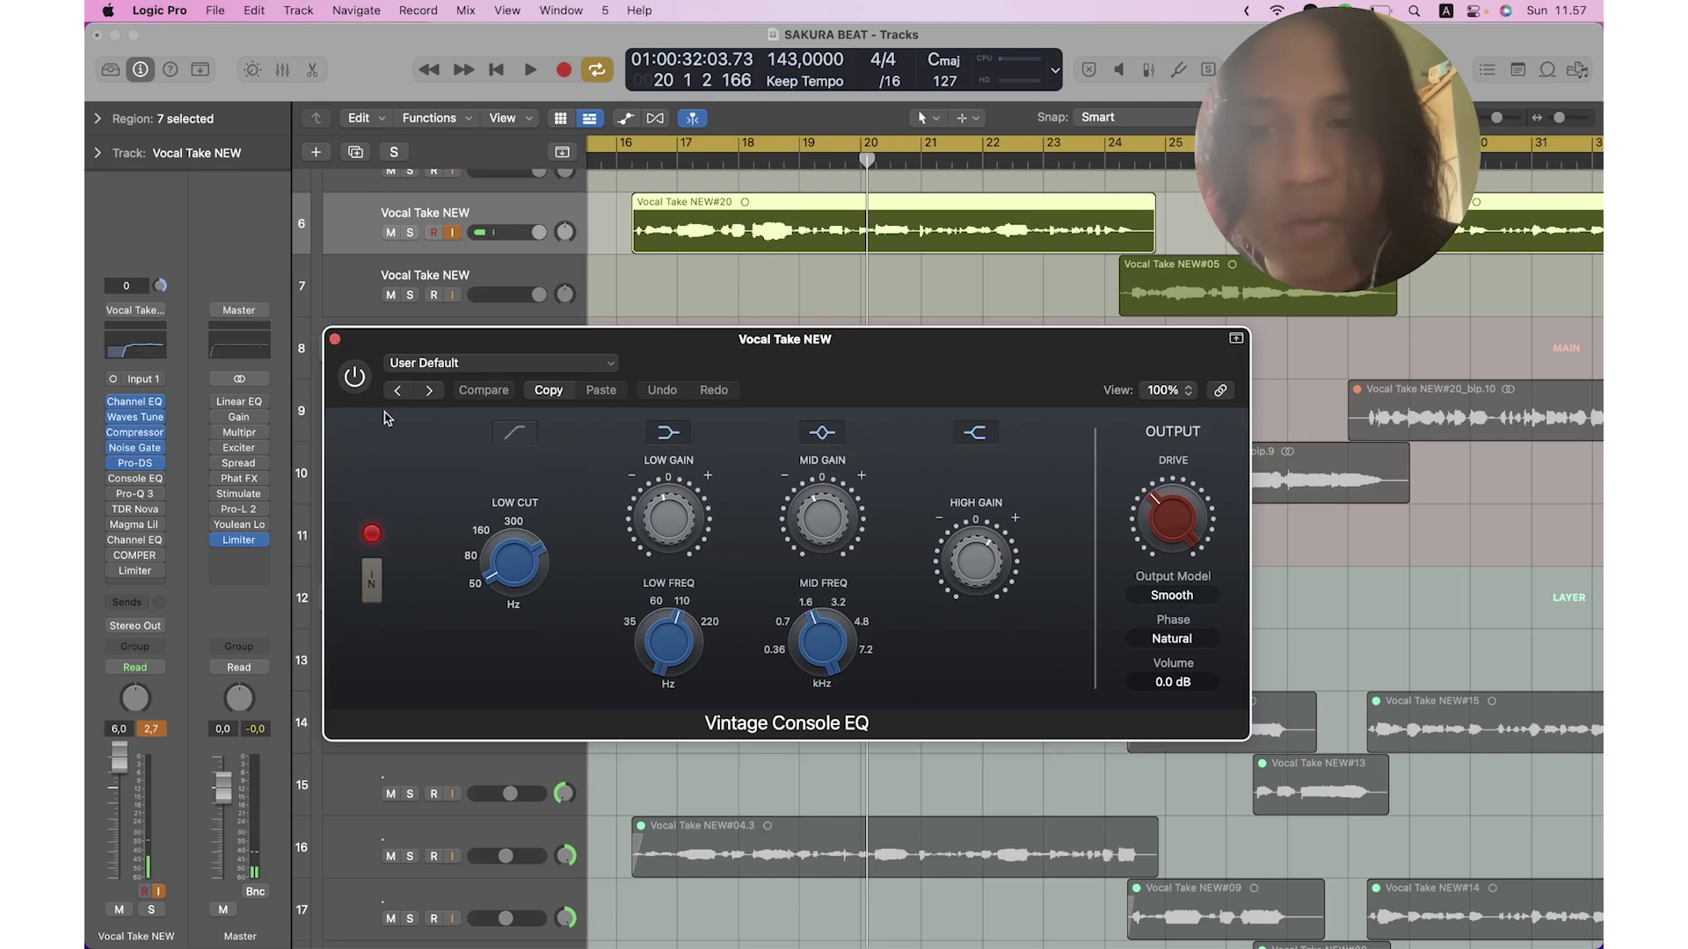
click(335, 340)
click(130, 482)
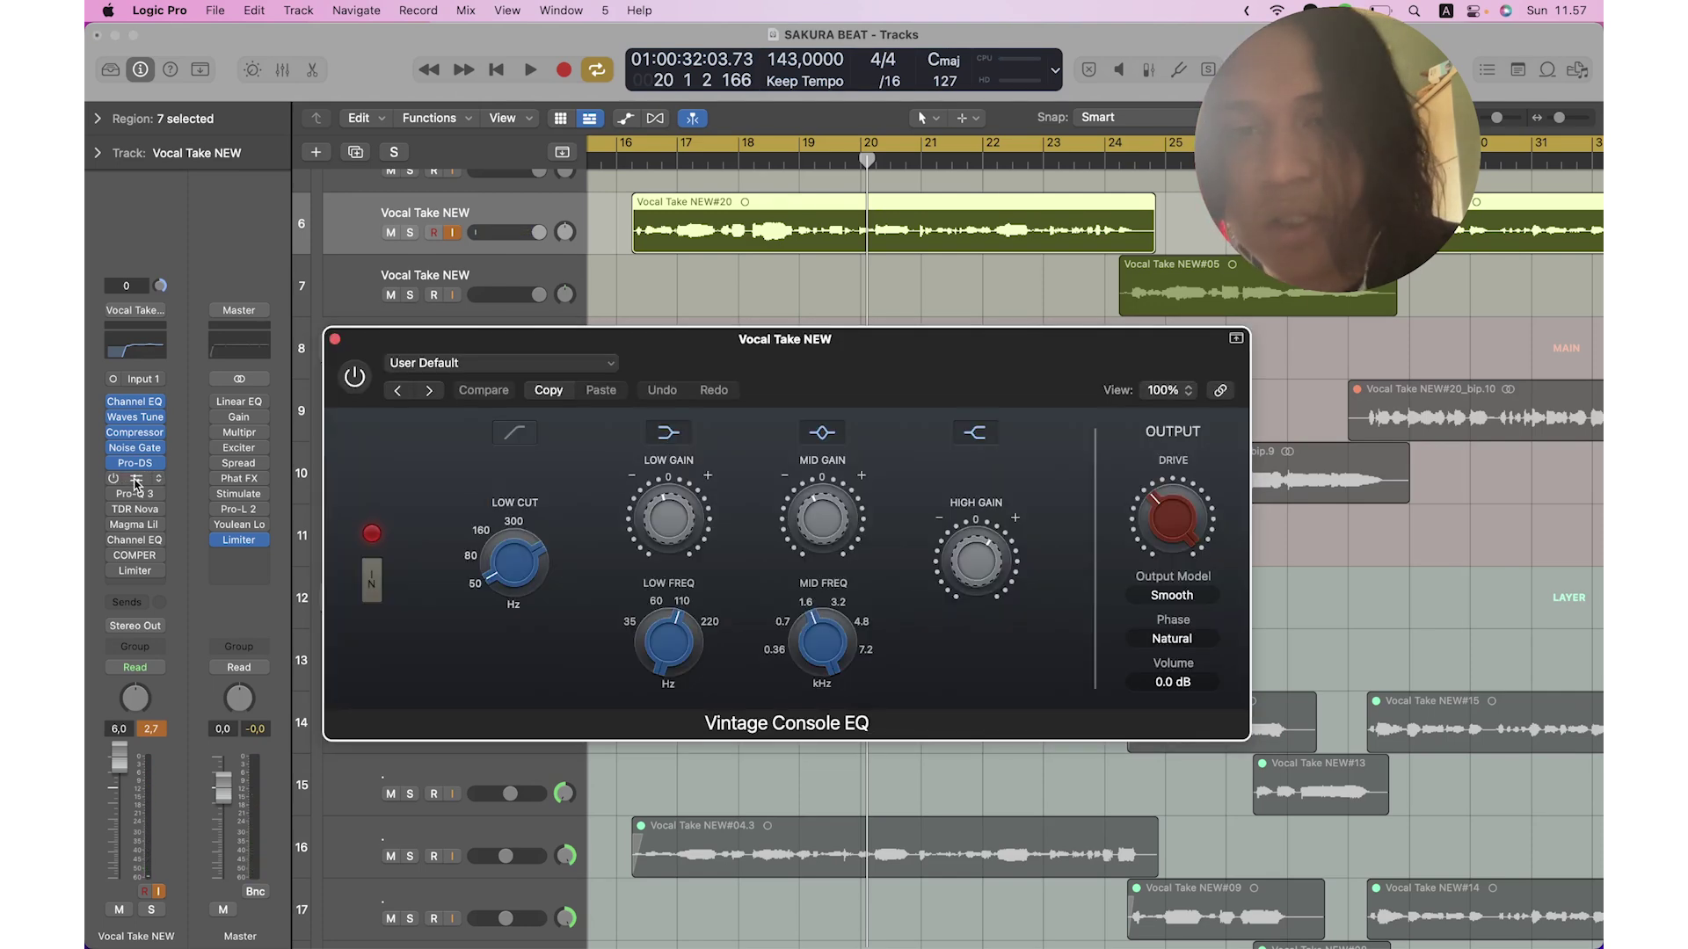
key(space)
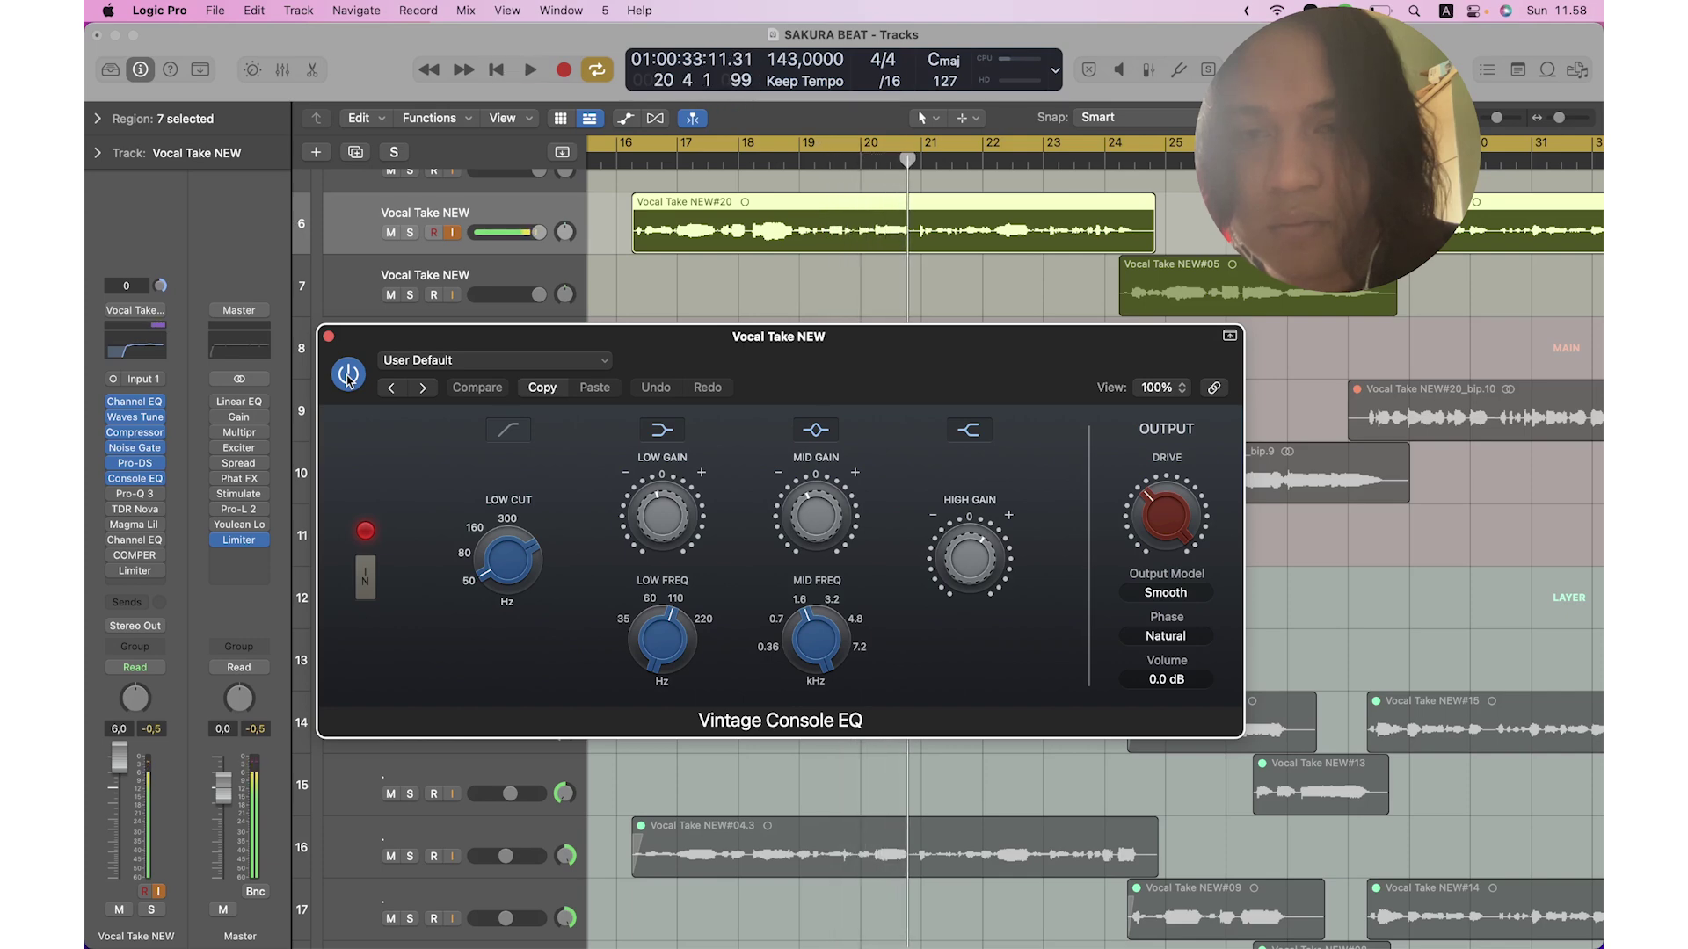
click(329, 336)
Enable the FabFilter Pro-Q 3 on the vocal track, audition the vocal through it, and close it.
click(134, 493)
drag(666, 331, 647, 271)
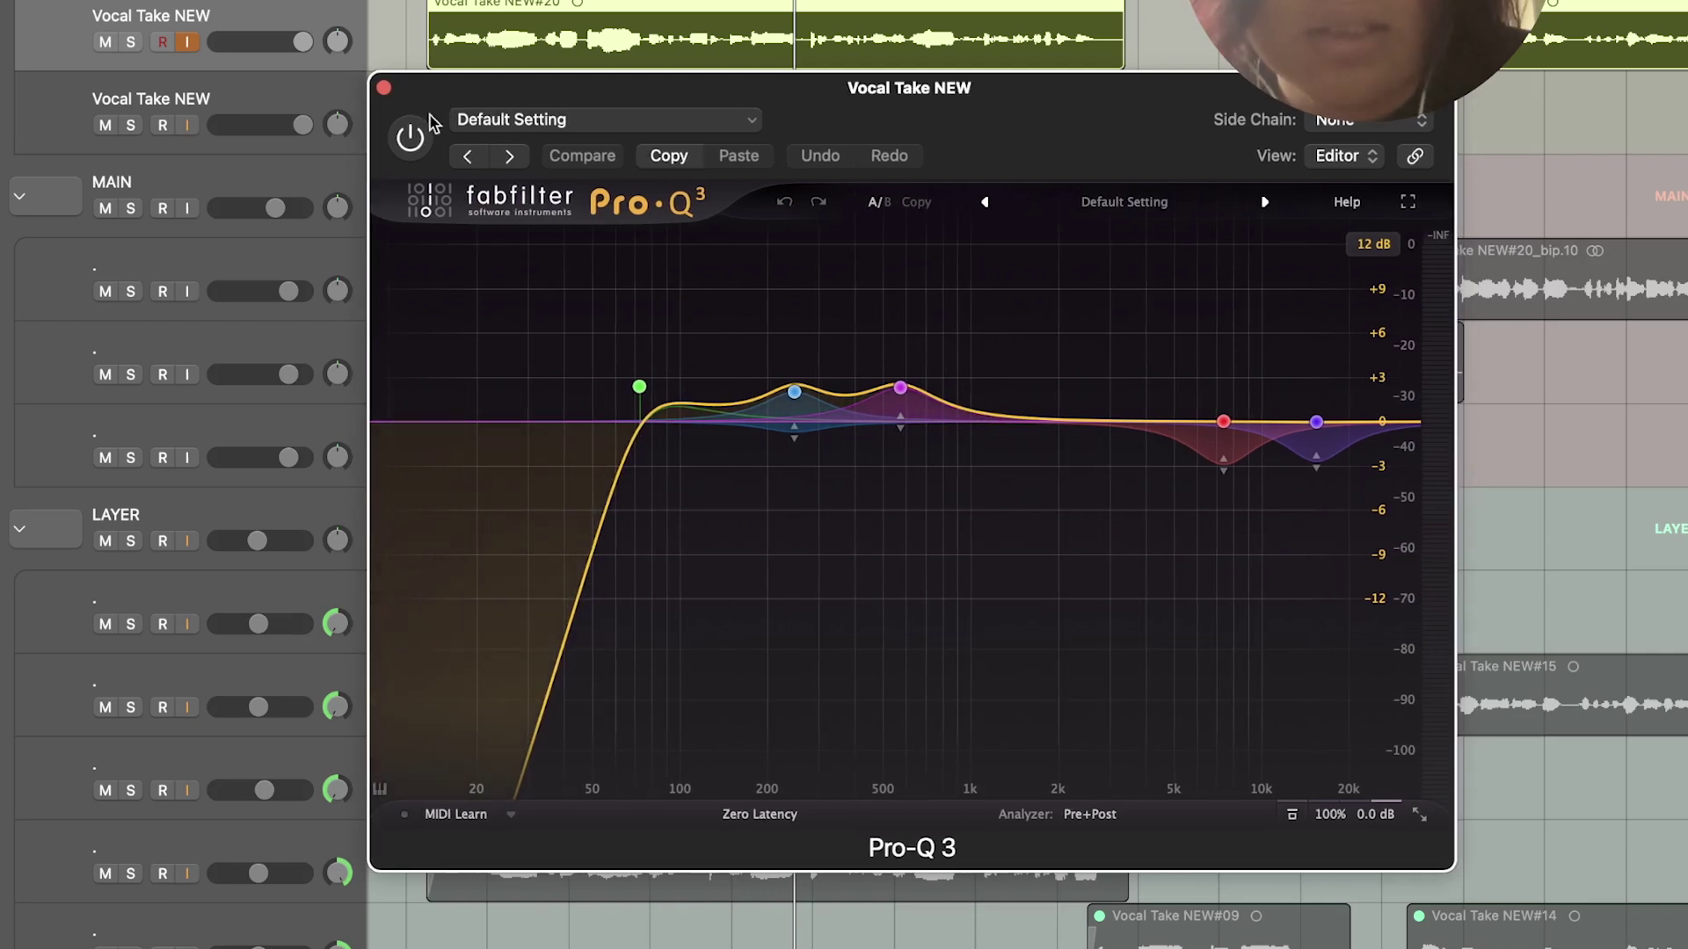
key(space)
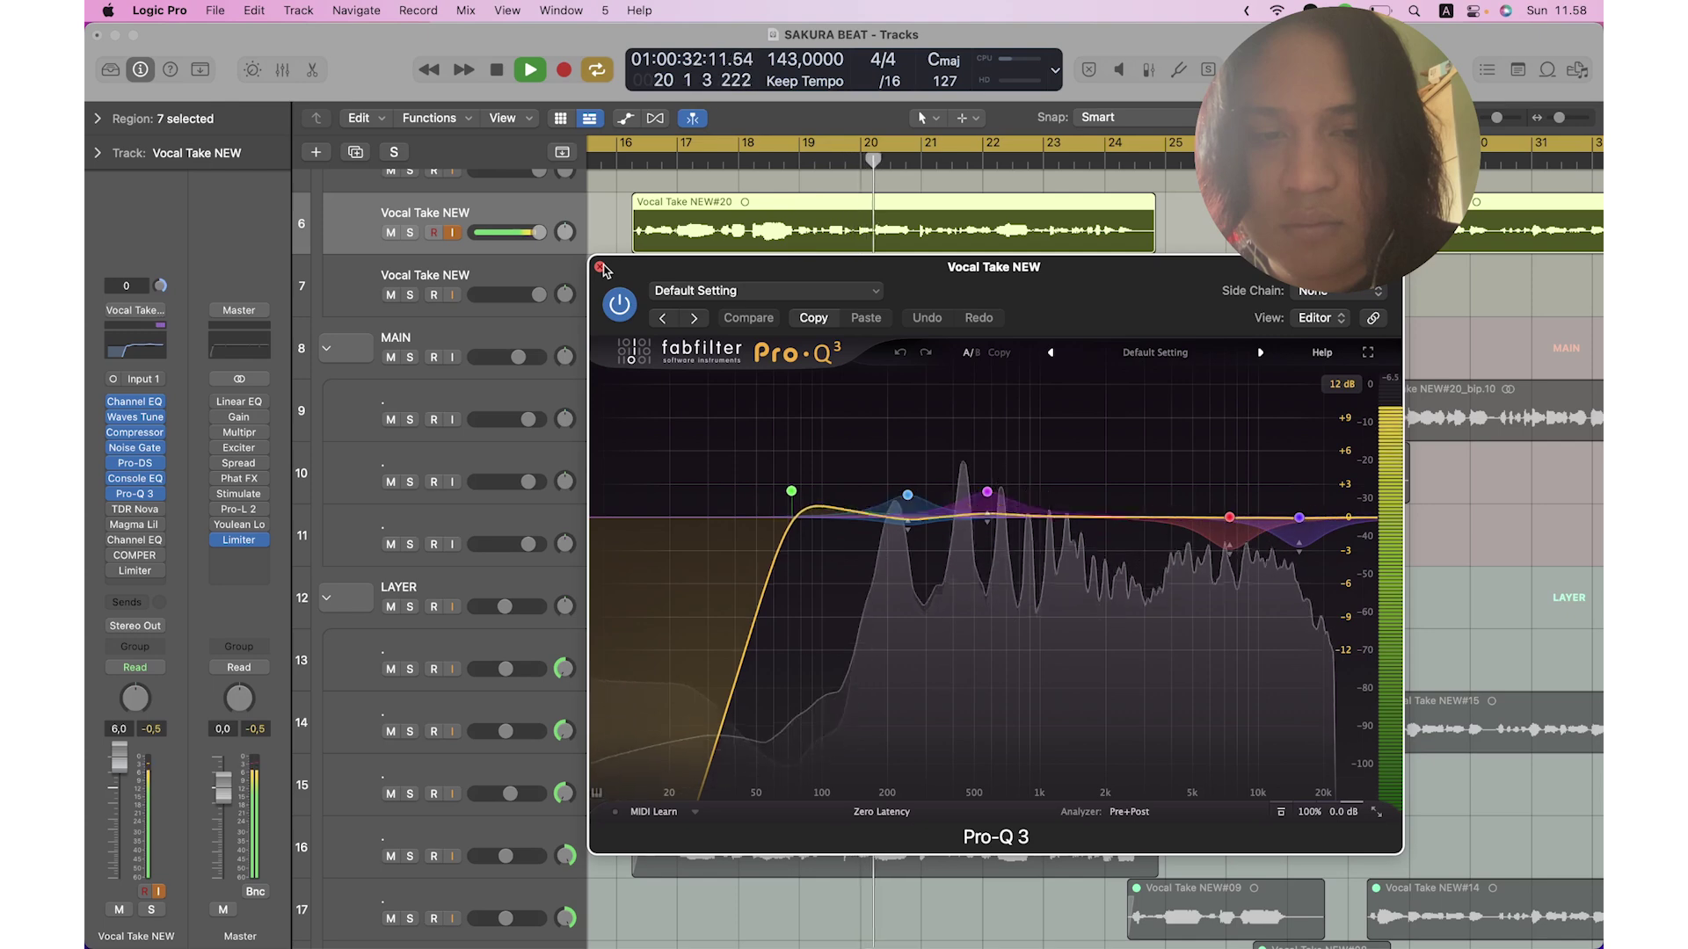
click(601, 267)
key(space)
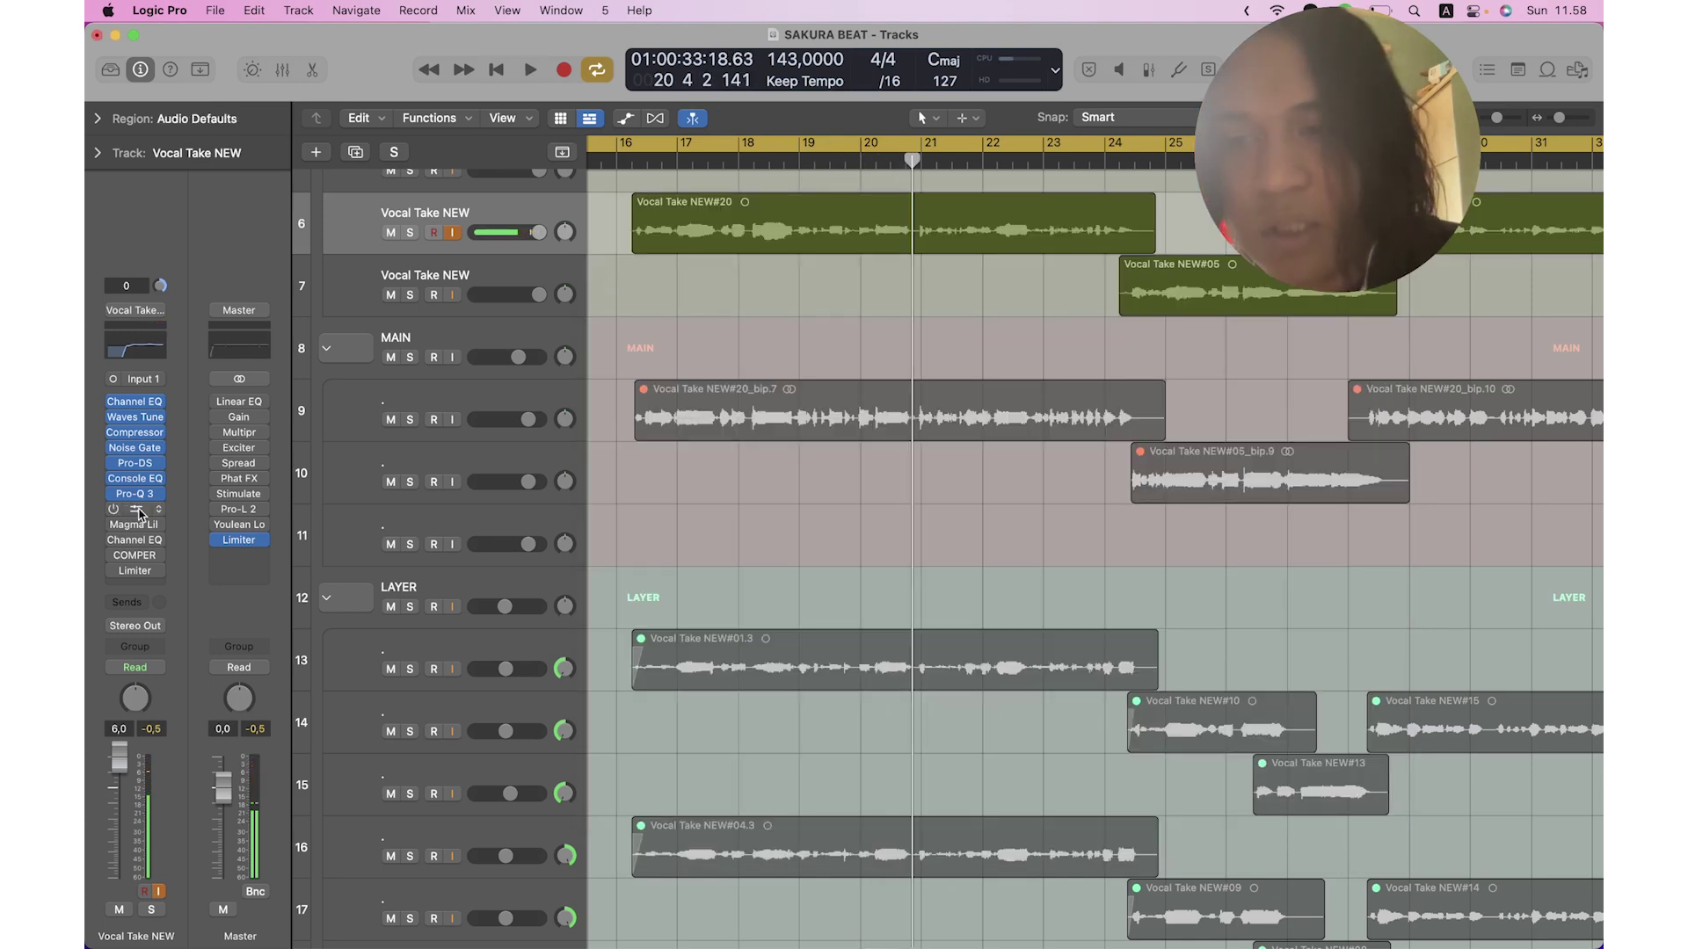
Enable TDR Nova with its De-ess (split) preset on the vocal track, and return the playhead to bar 16.
click(137, 510)
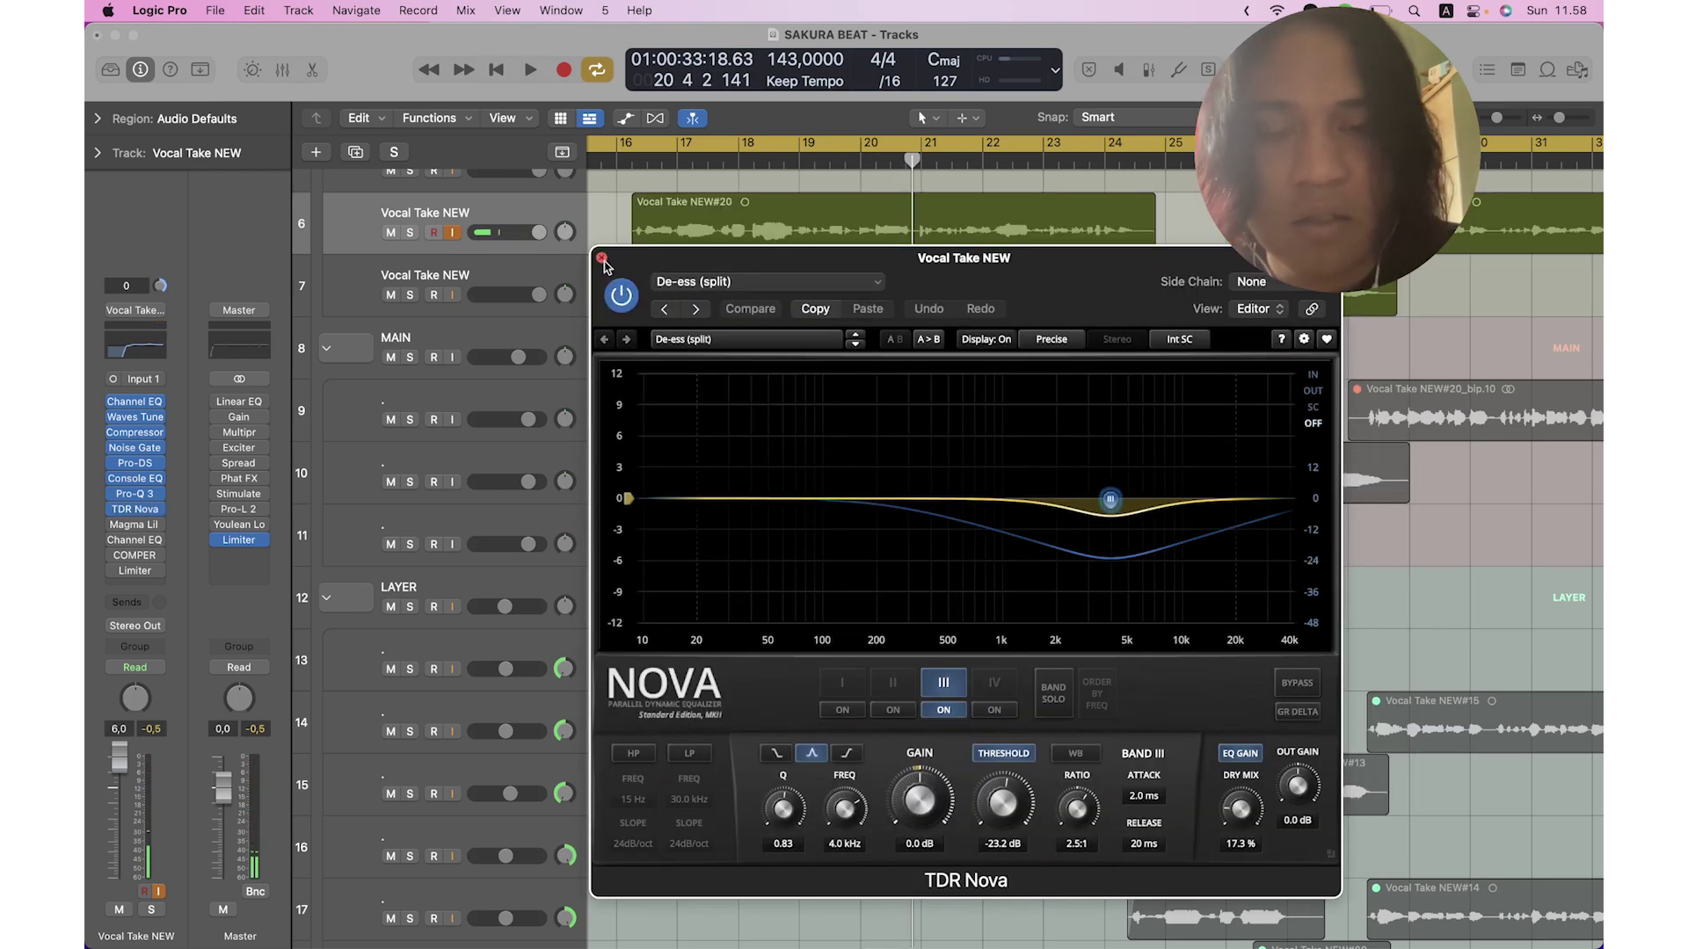
click(602, 260)
scroll(607, 268, up, 2)
key(Return)
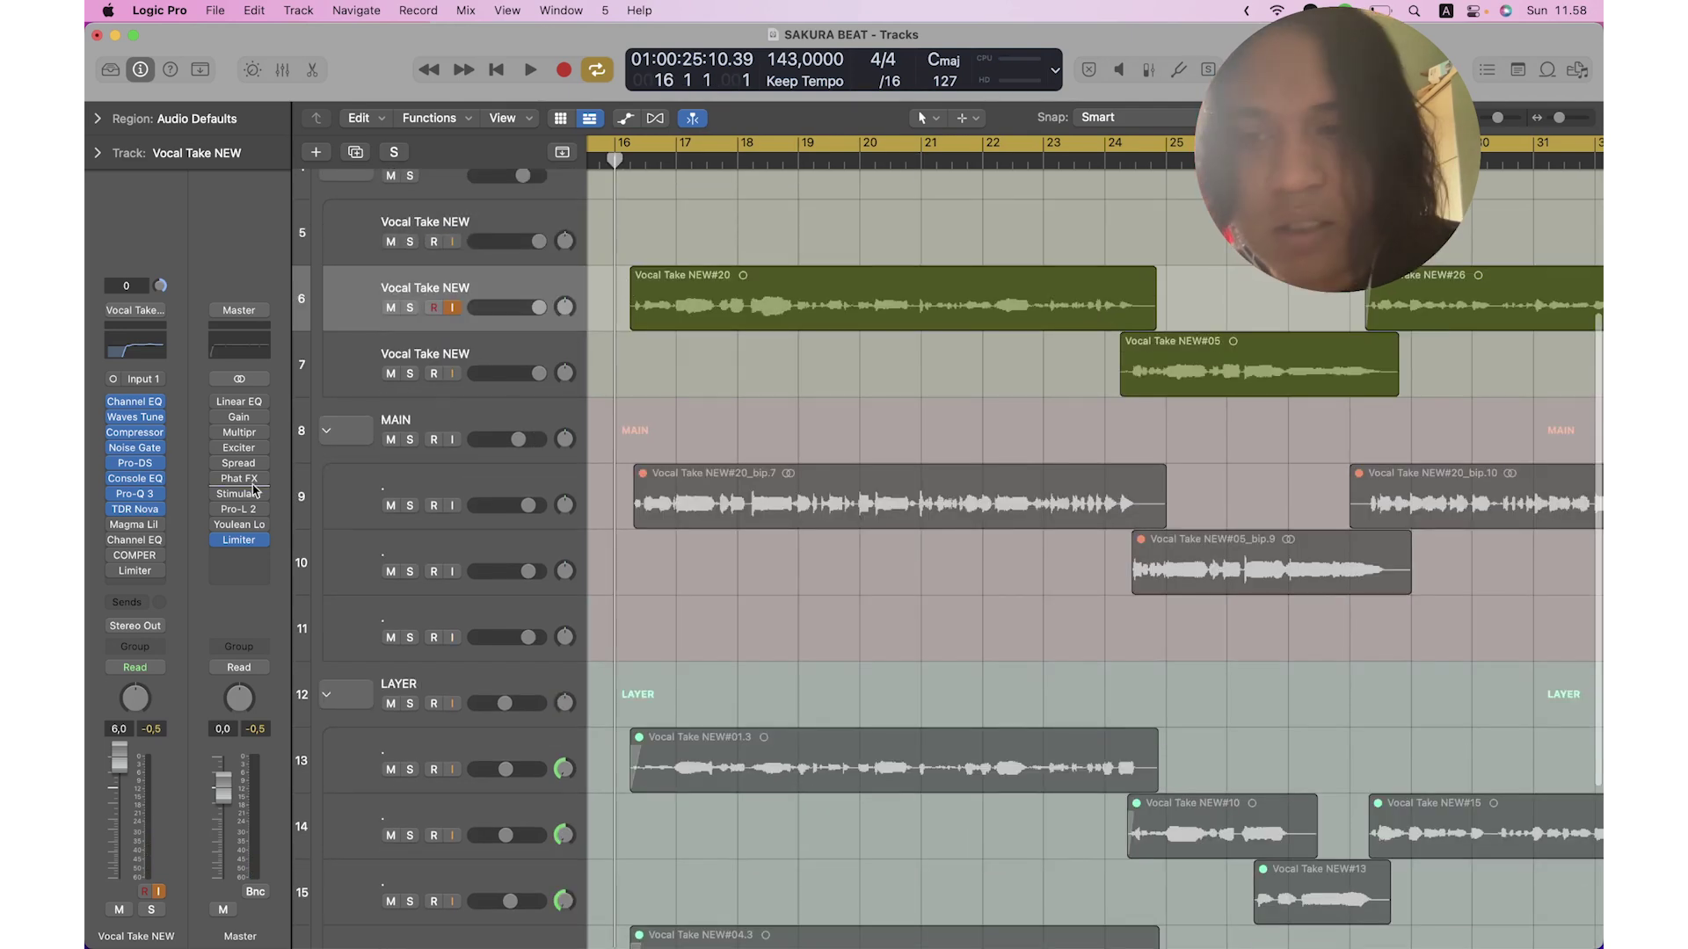
Review TDR Nova's De-ess (split) threshold, ratio and mix settings on the vocal track, and close it.
click(136, 509)
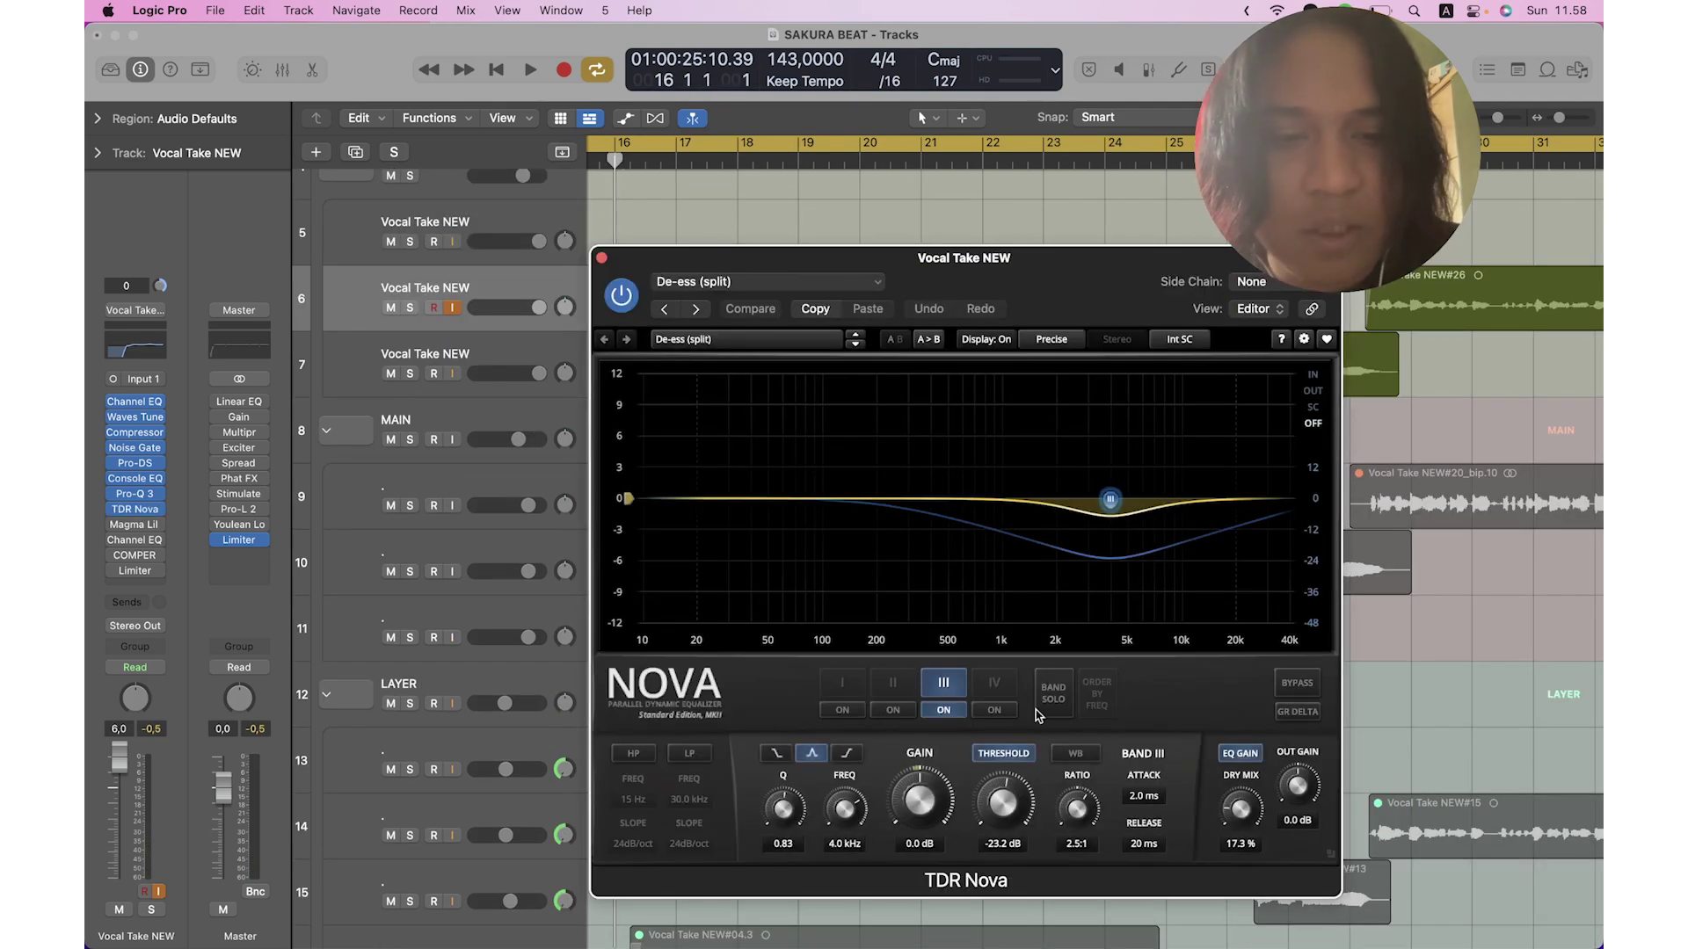
click(602, 258)
scroll(634, 178, down, 2)
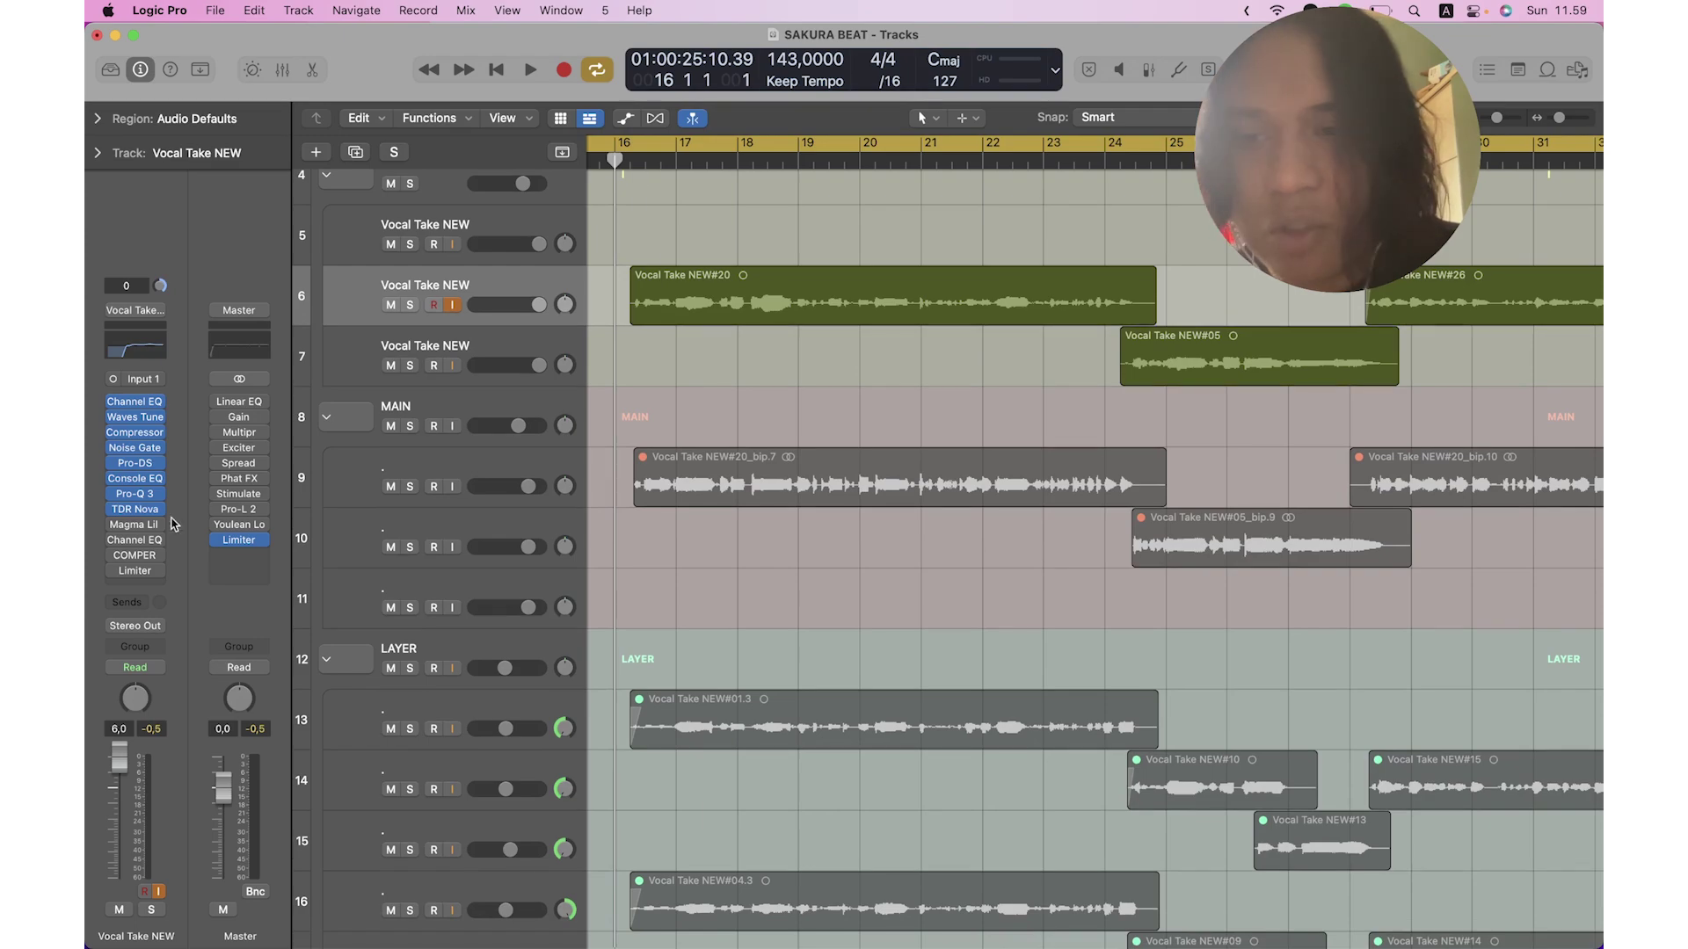
Enable Magma Lil Tube and the Channel EQ after it on the vocal track, and close both plug-ins.
click(141, 527)
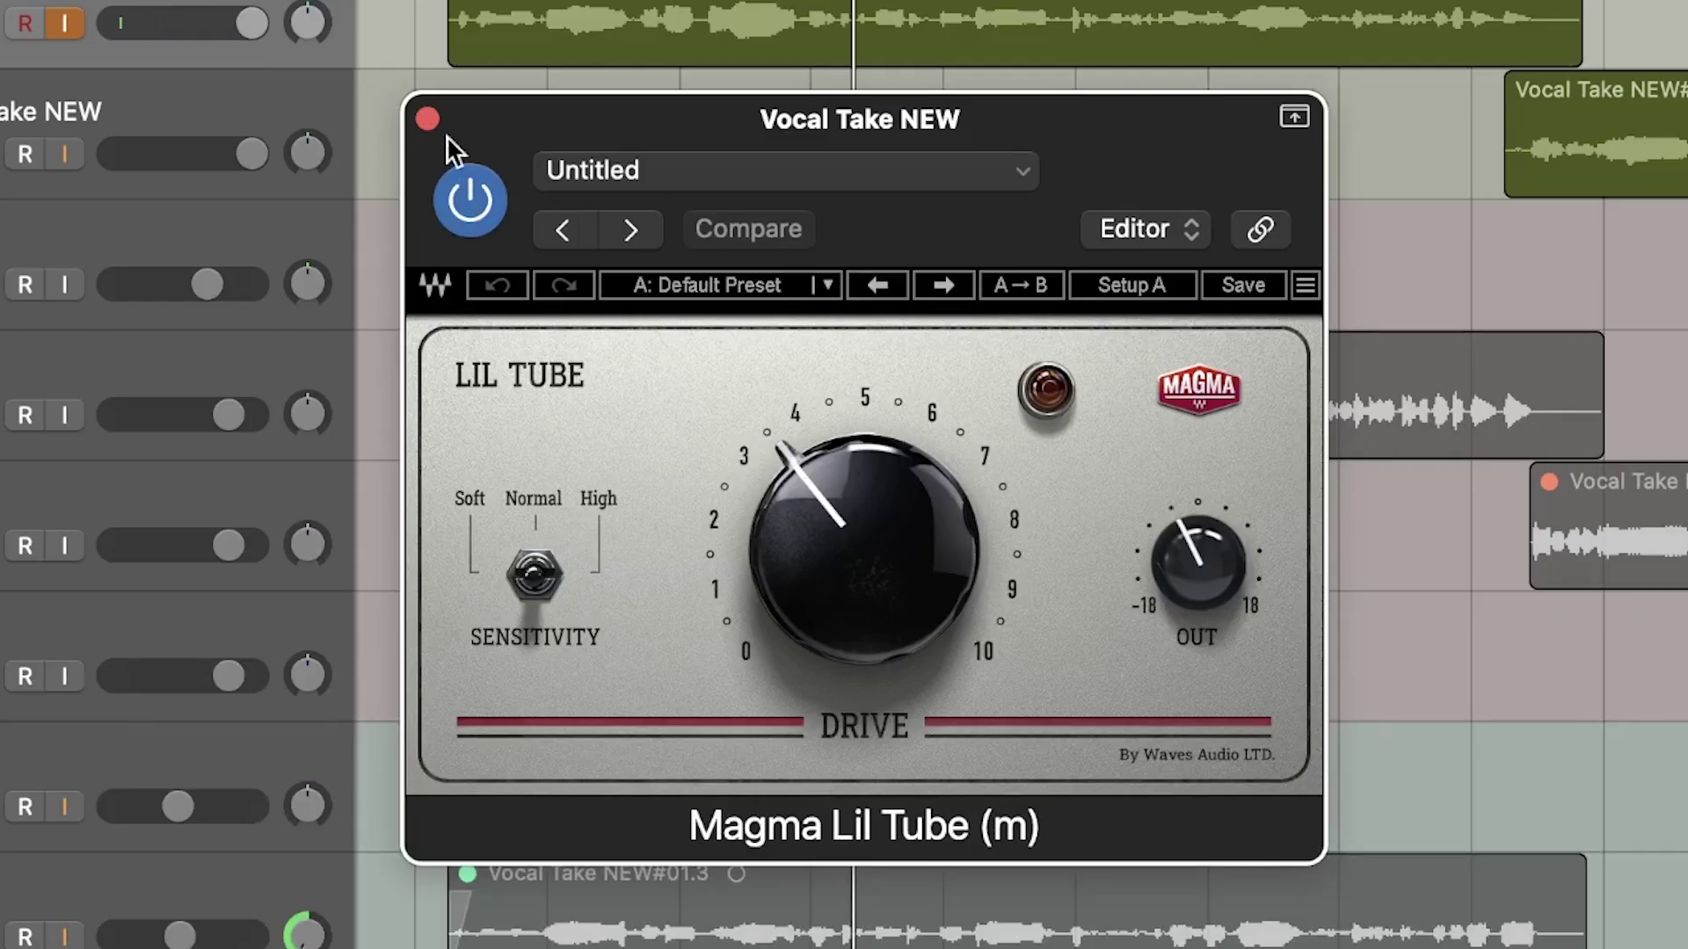
click(427, 117)
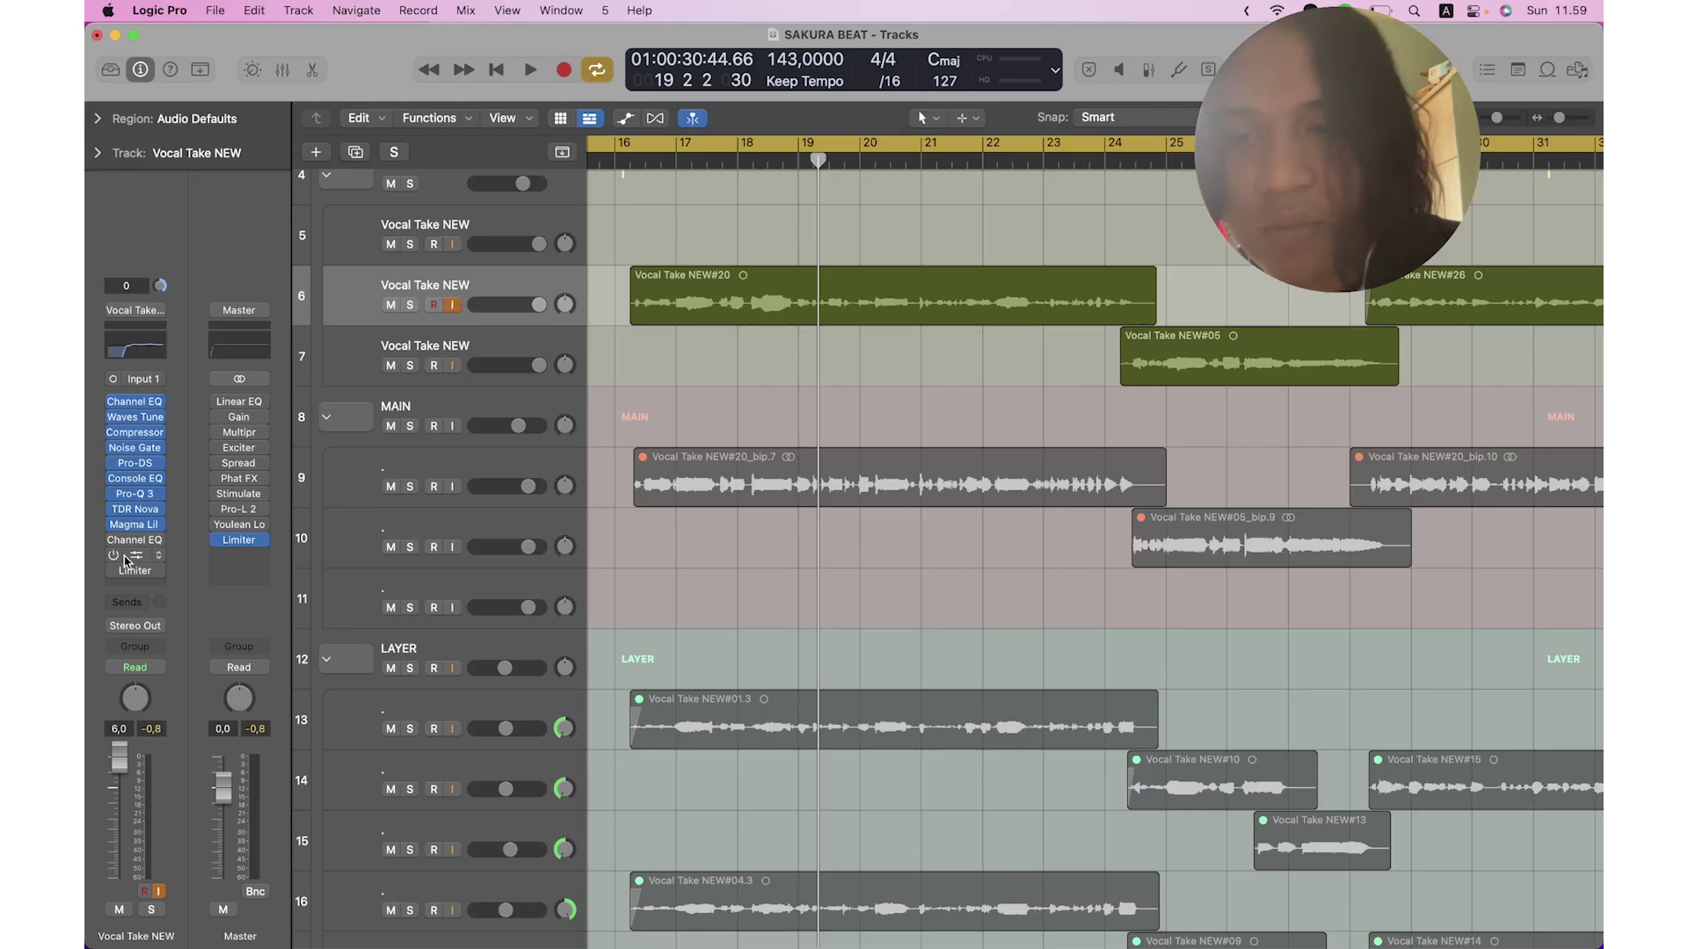
click(134, 542)
click(607, 347)
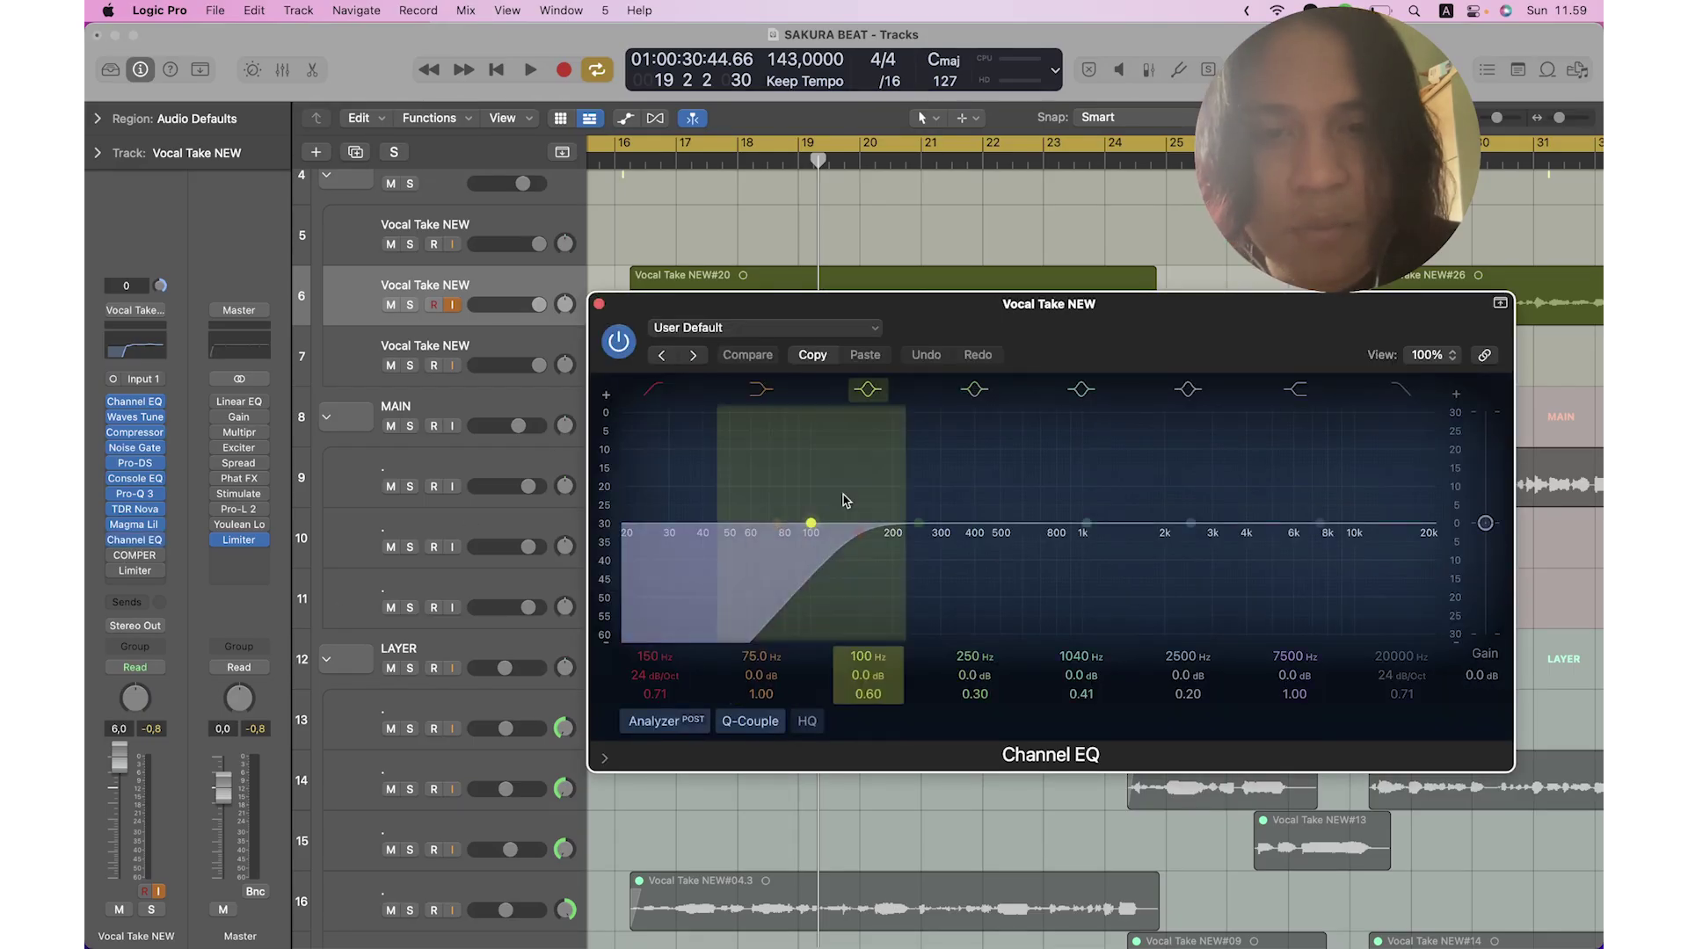
drag(949, 323, 888, 327)
click(539, 302)
Enable COMPER on the vocal track, audition the vocal together with the beat, and stop playback.
click(135, 555)
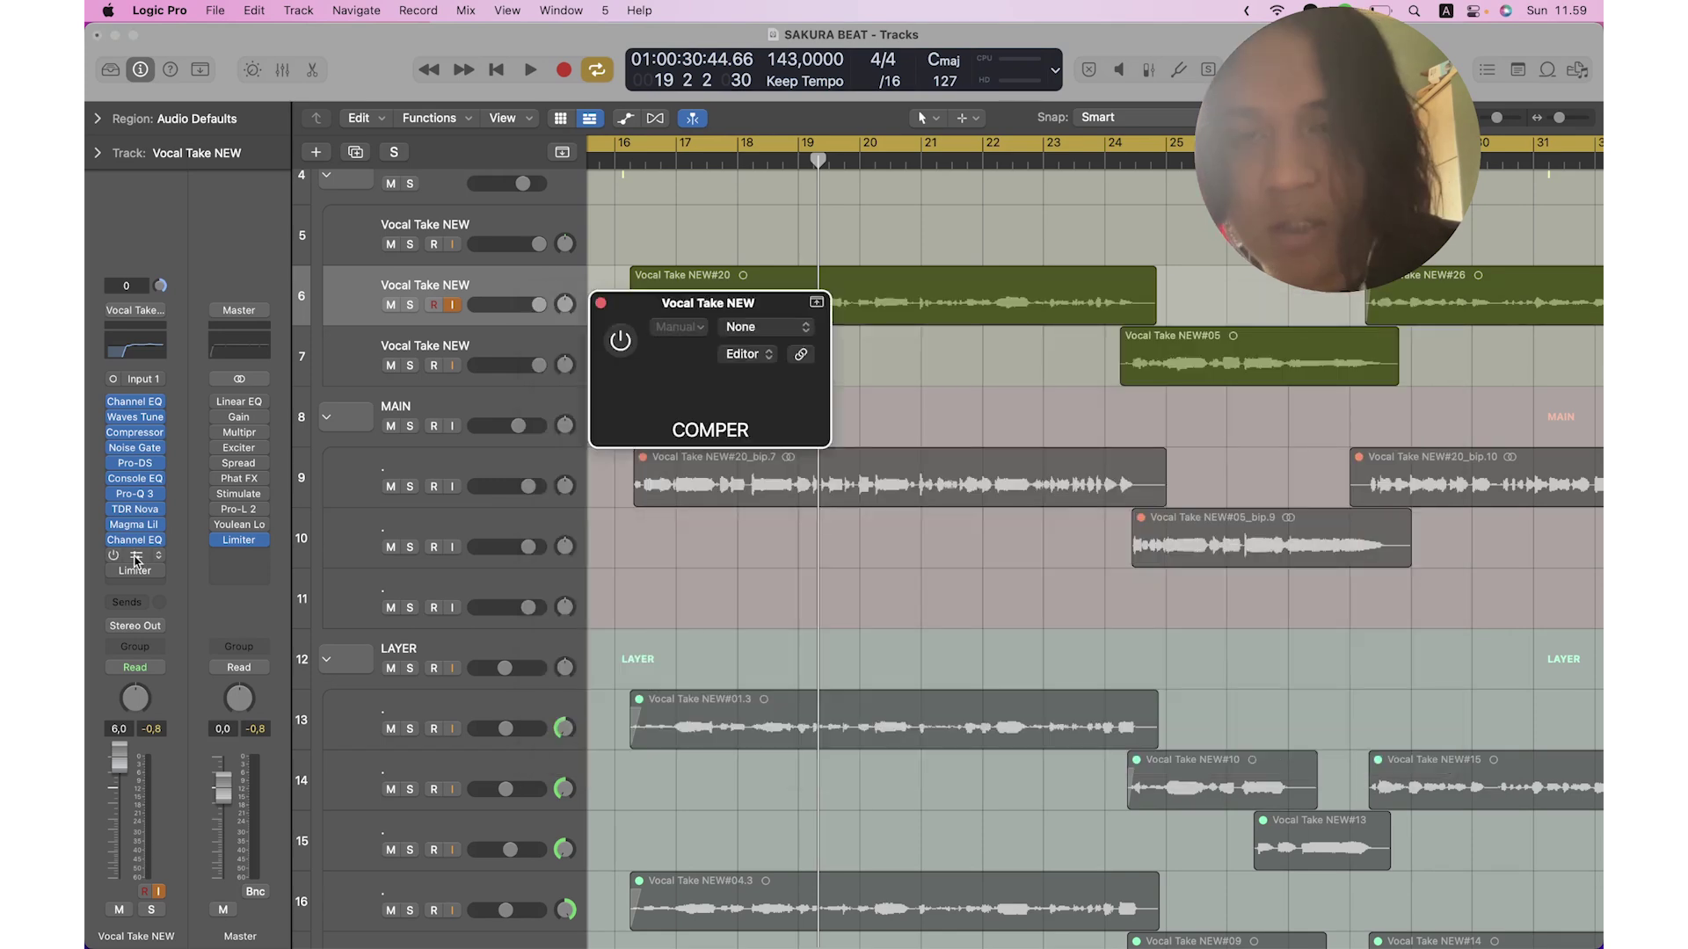
drag(737, 312, 739, 369)
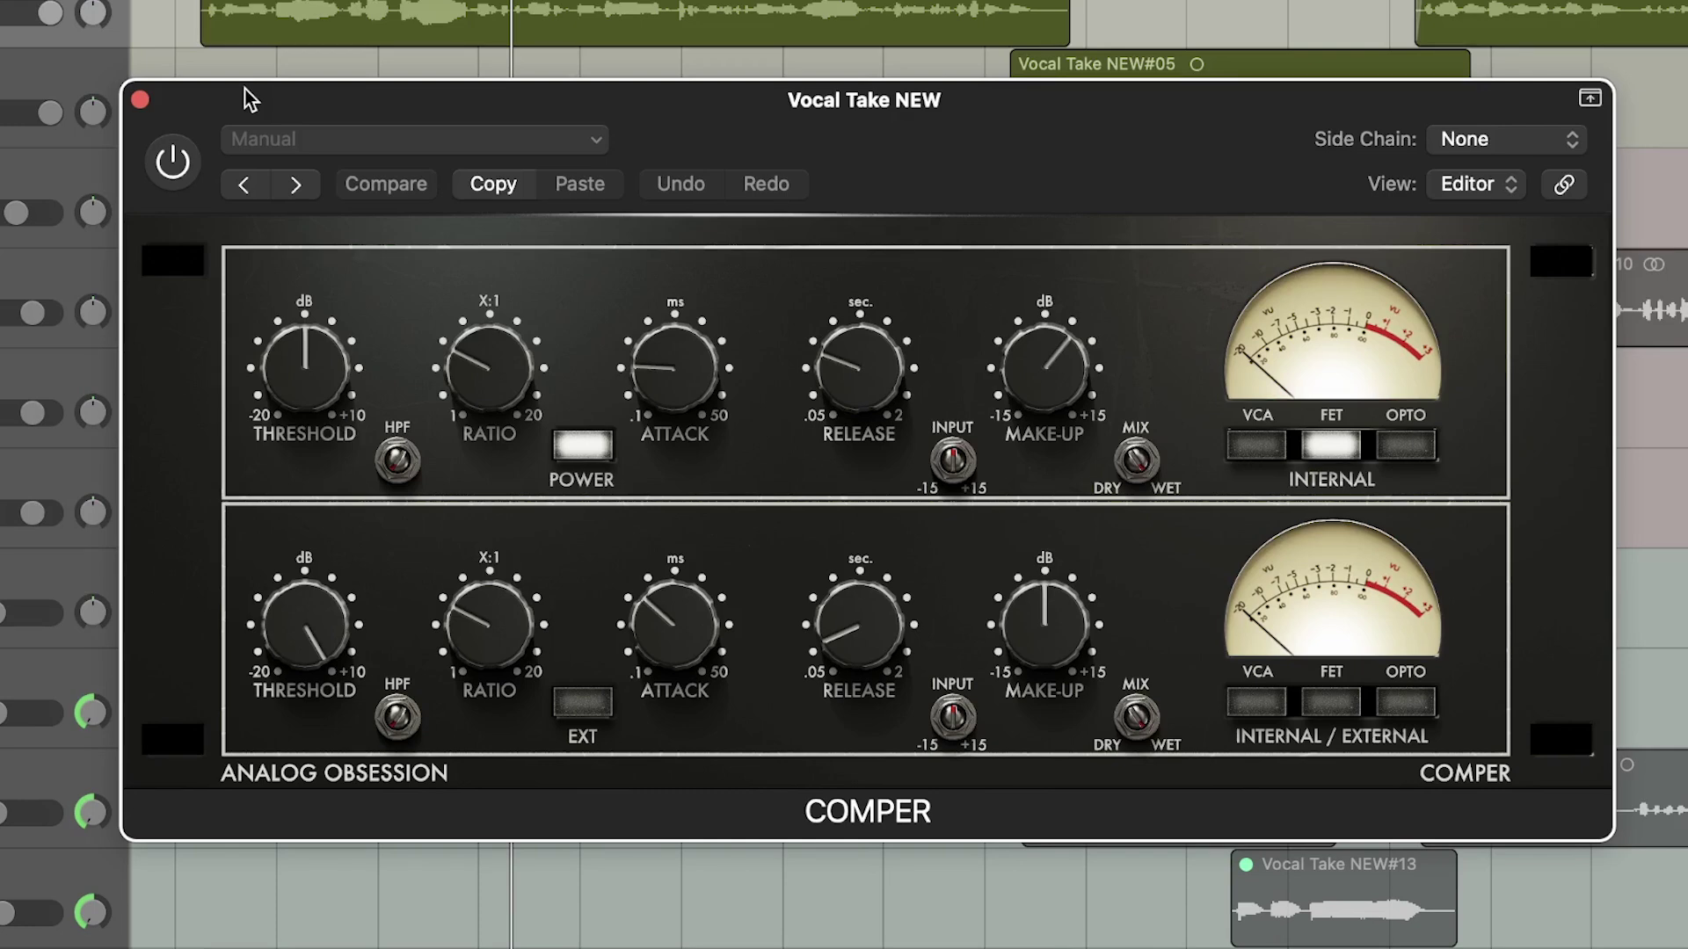
drag(259, 100, 271, 67)
key(super+Up)
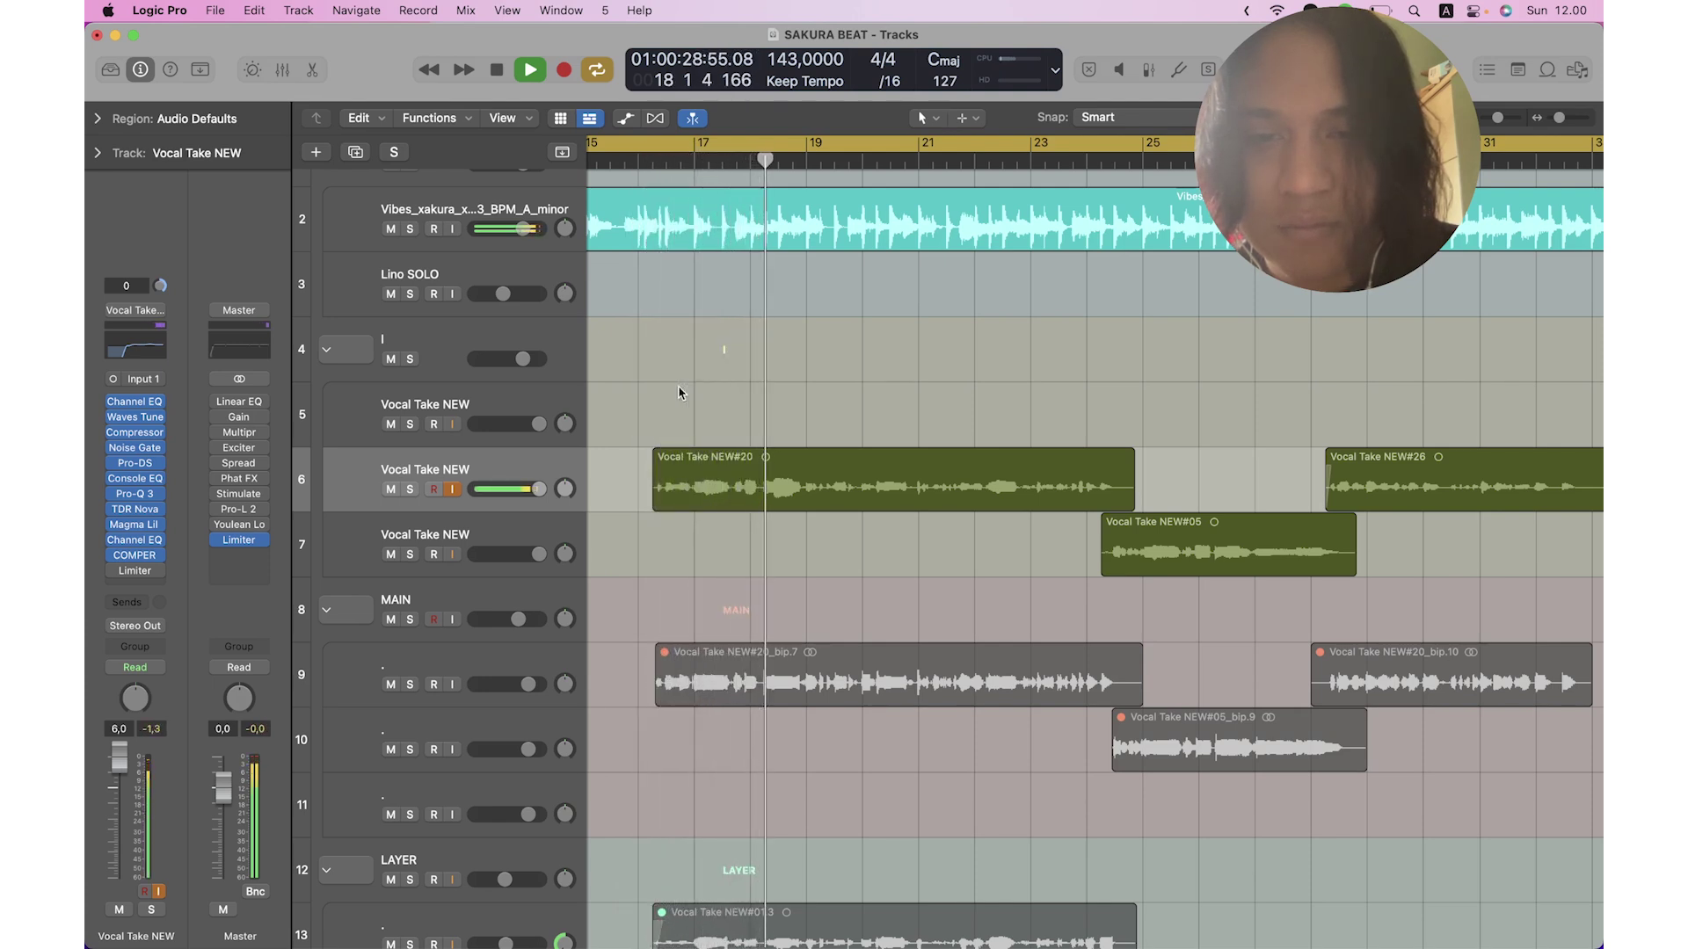
scroll(633, 356, up, 2)
key(space)
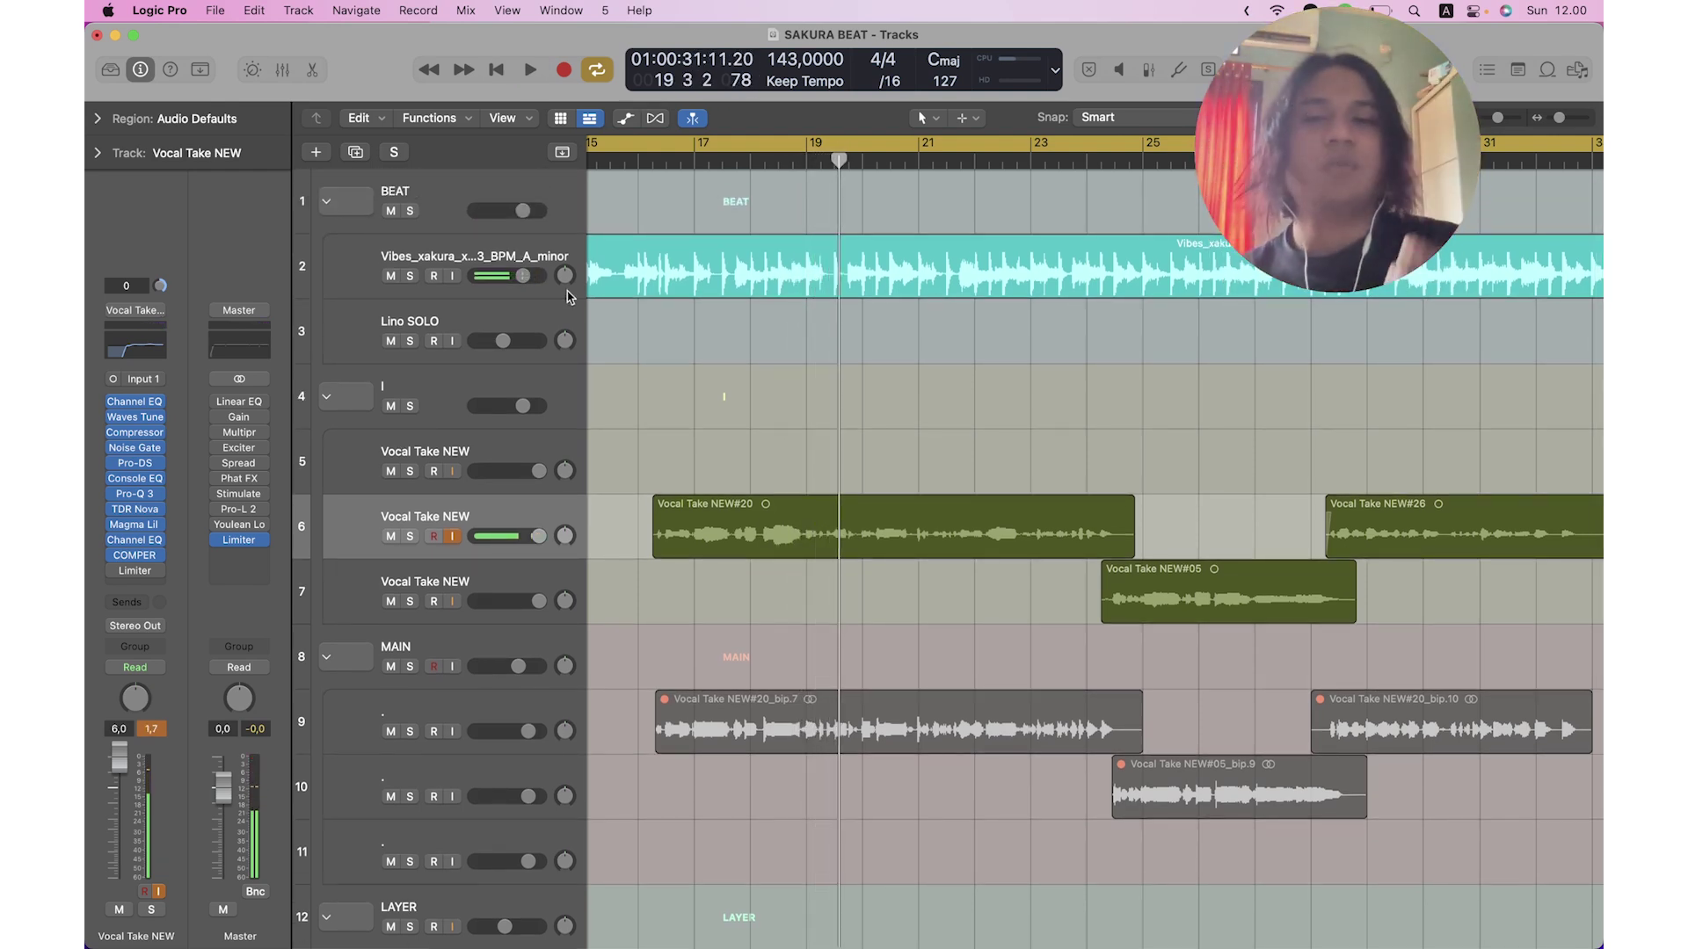
Mute the BEAT stack and all regions on the three Vocal Take NEW tracks.
click(392, 212)
key(super+Left)
key(super+Left)
click(534, 444)
shift+click(528, 587)
key(ctrl+m)
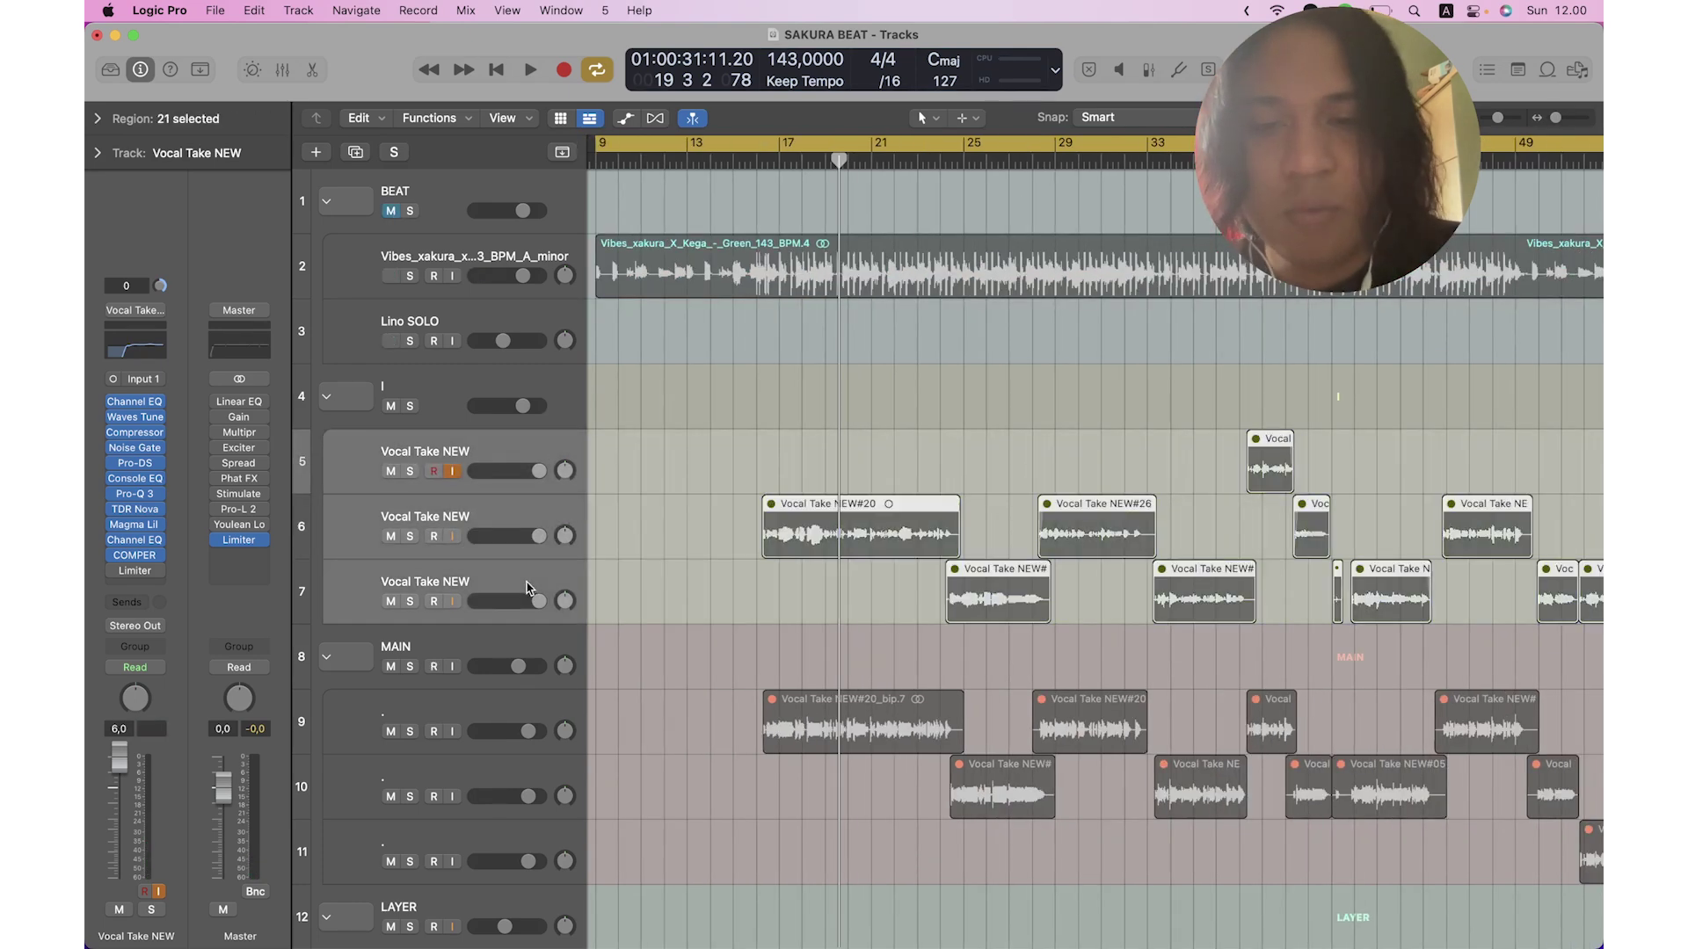
Unmute the vocal regions on the MAIN stack's three tracks, and select the MAIN stack.
click(458, 647)
scroll(458, 646, down, 3)
click(495, 613)
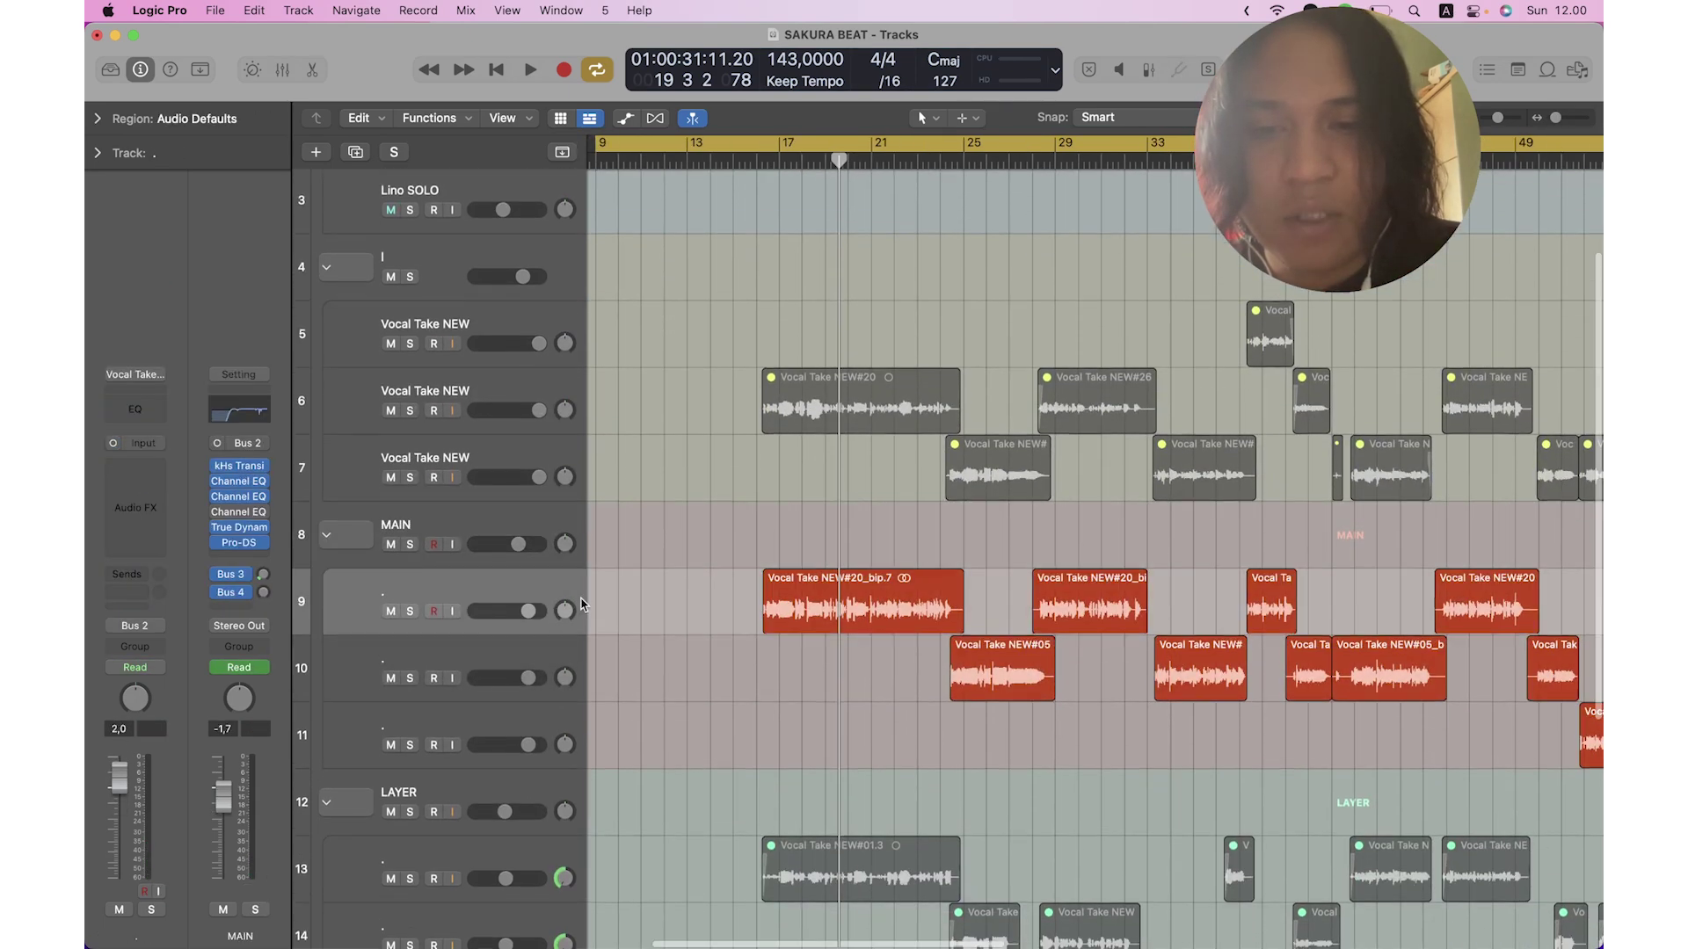
key(super+Down)
key(super+Left)
key(super+Left)
drag(659, 549, 1358, 774)
click(619, 613)
click(573, 530)
Place the playhead at 15 4 1, just before the first MAIN vocal region, and unmute the BEAT stack.
key(super+Right)
key(super+Right)
key(super+Right)
key(super+Right)
key(super+Right)
key(super+Right)
key(super+Right)
key(super+Right)
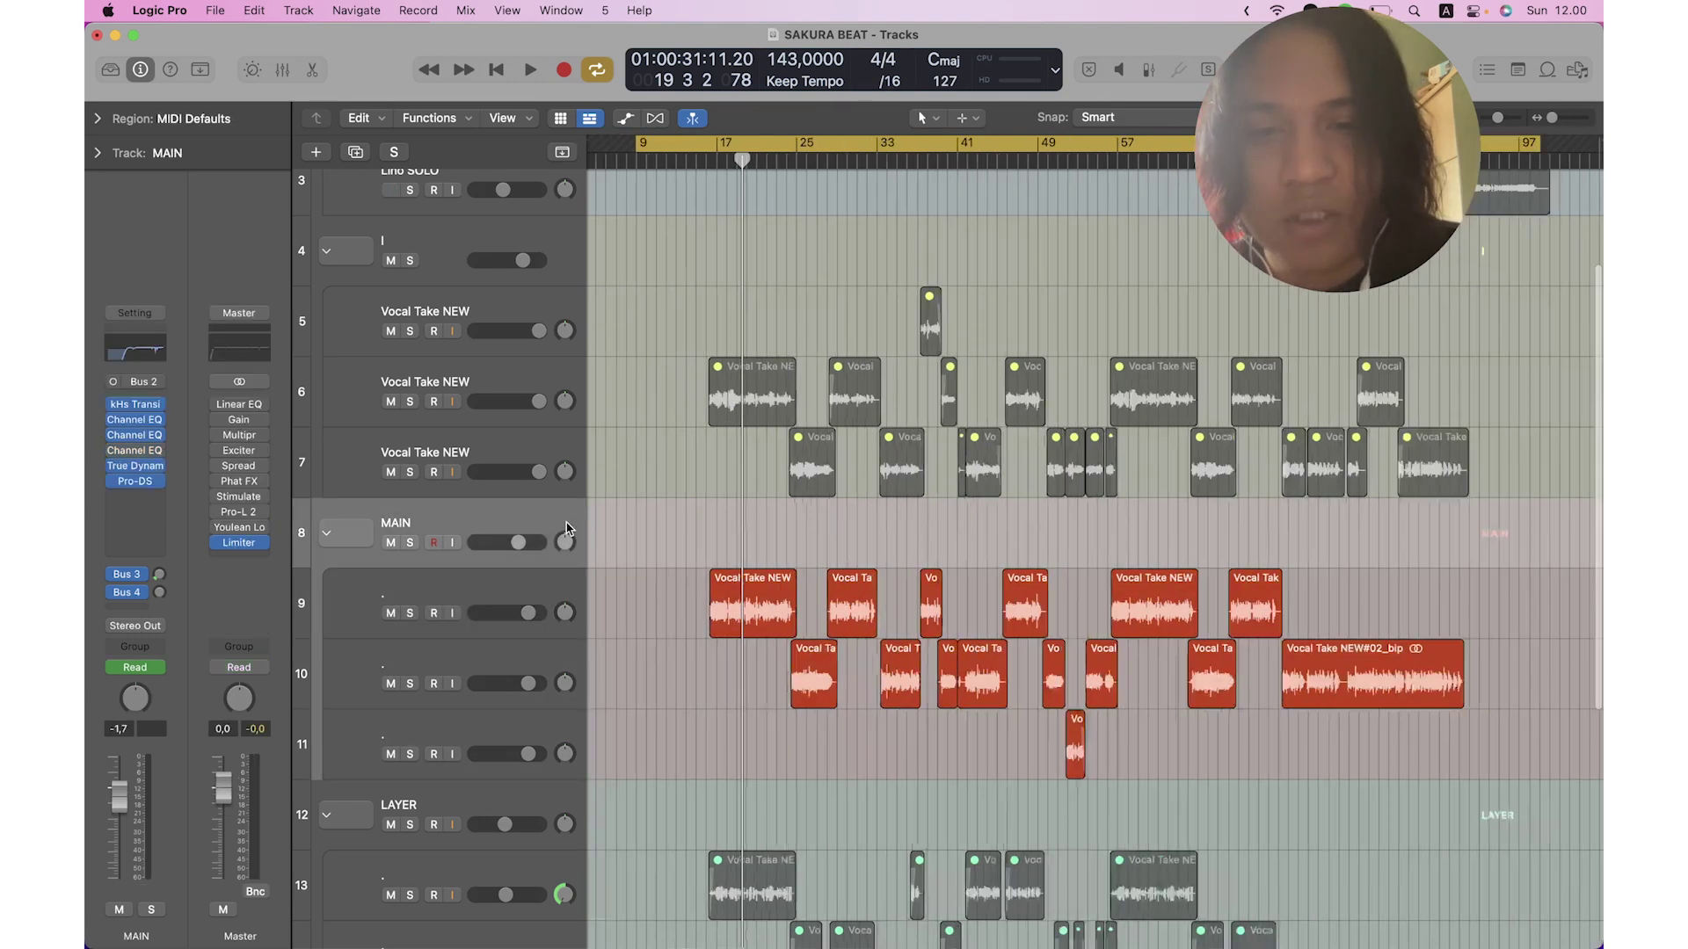
key(super+Up)
click(802, 160)
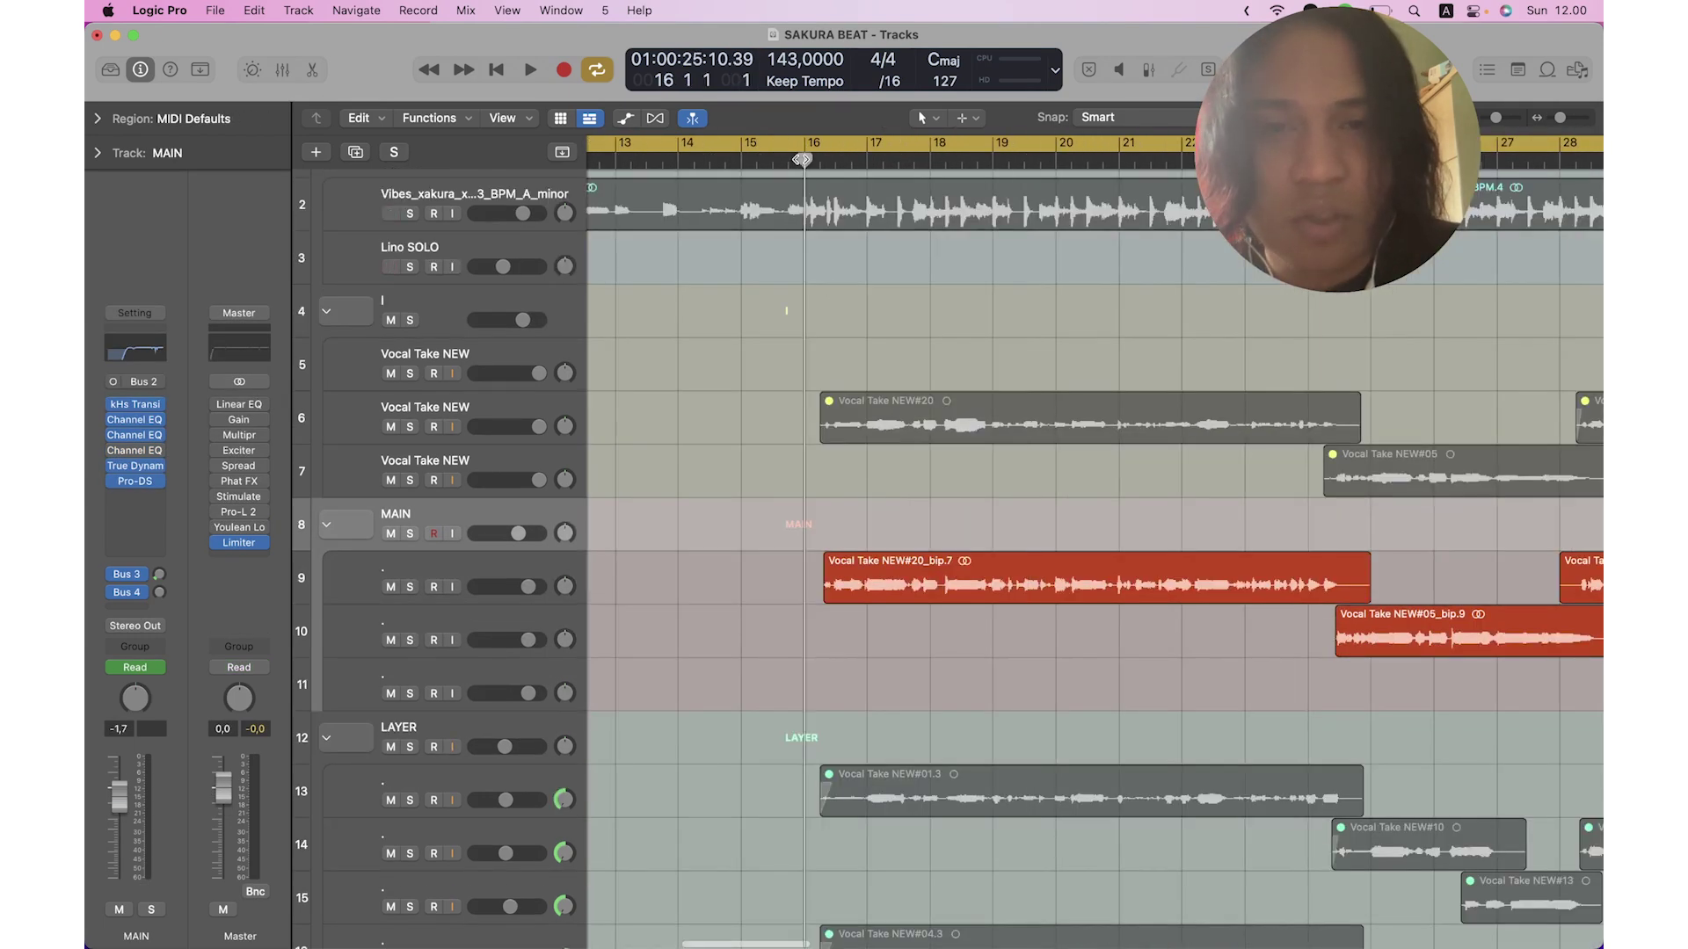
click(743, 160)
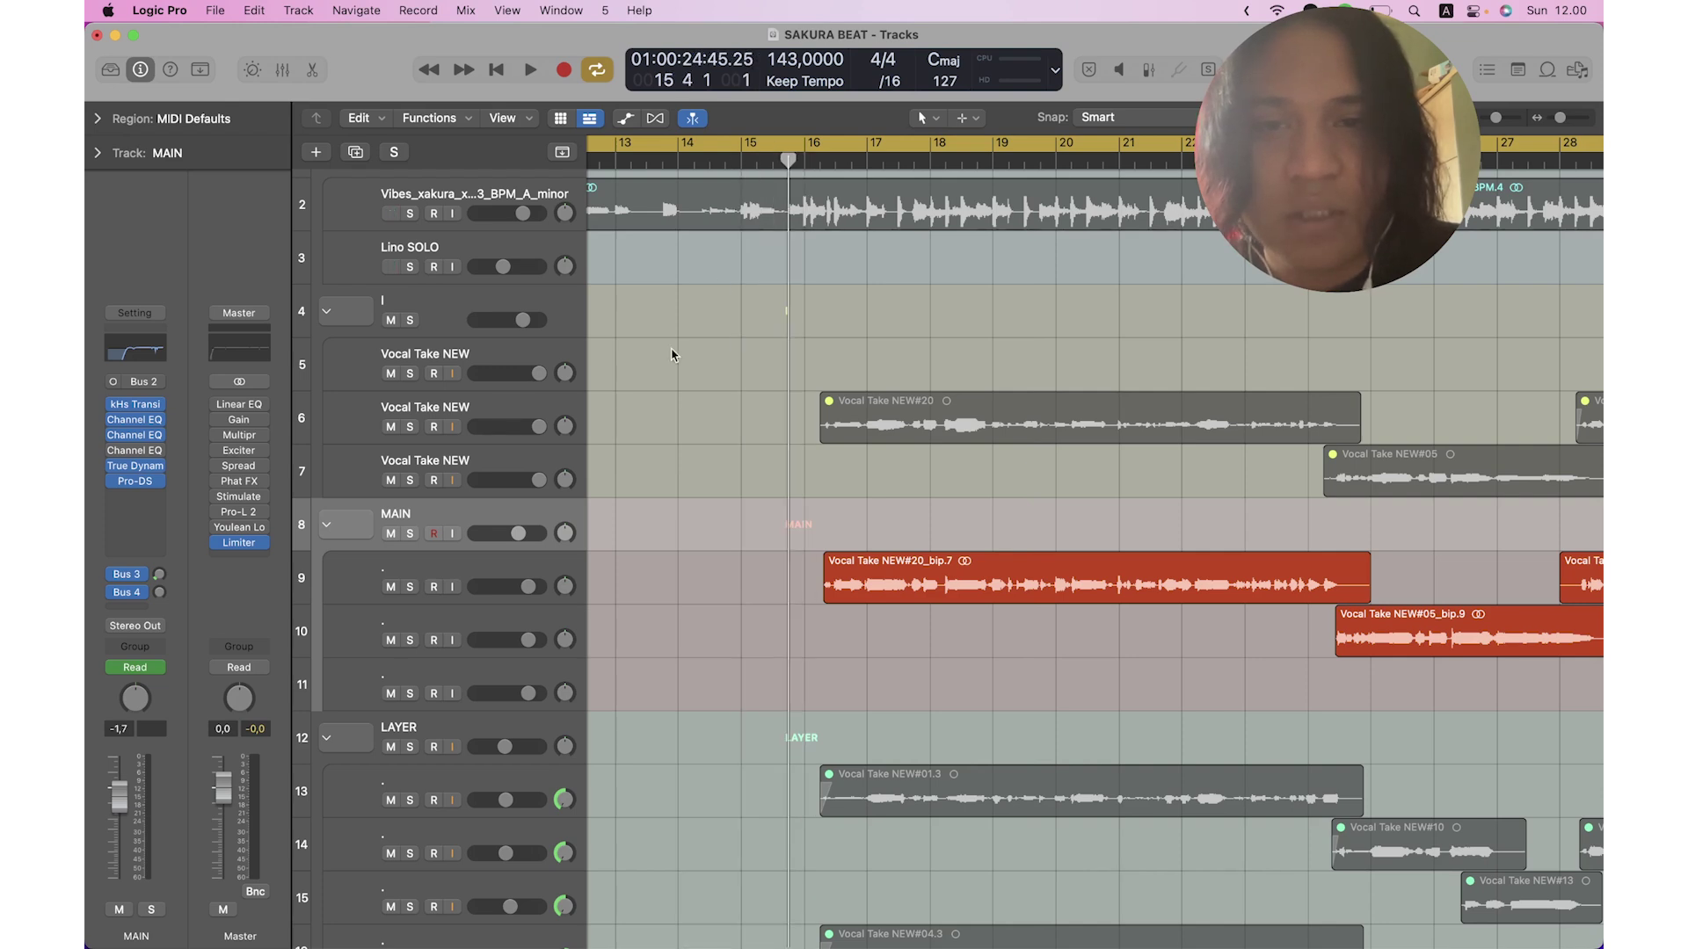
scroll(670, 355, up, 2)
click(391, 205)
scroll(96, 448, down, 2)
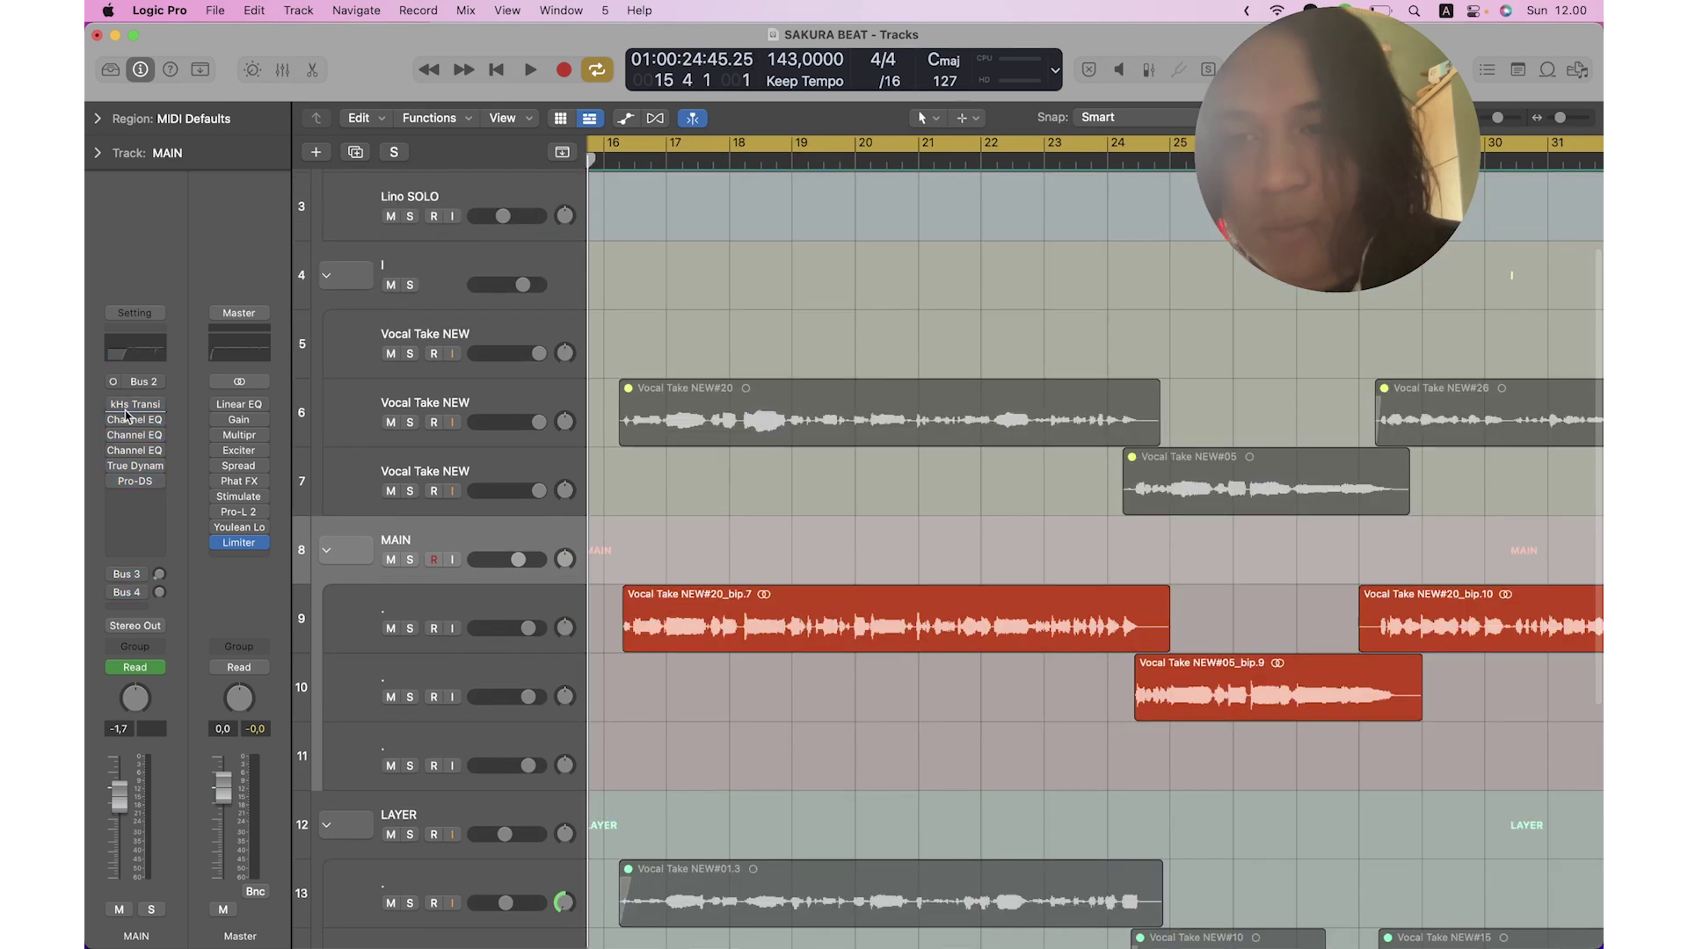
Enable the kHs Transient Shaper on the MAIN stack and close it.
click(133, 404)
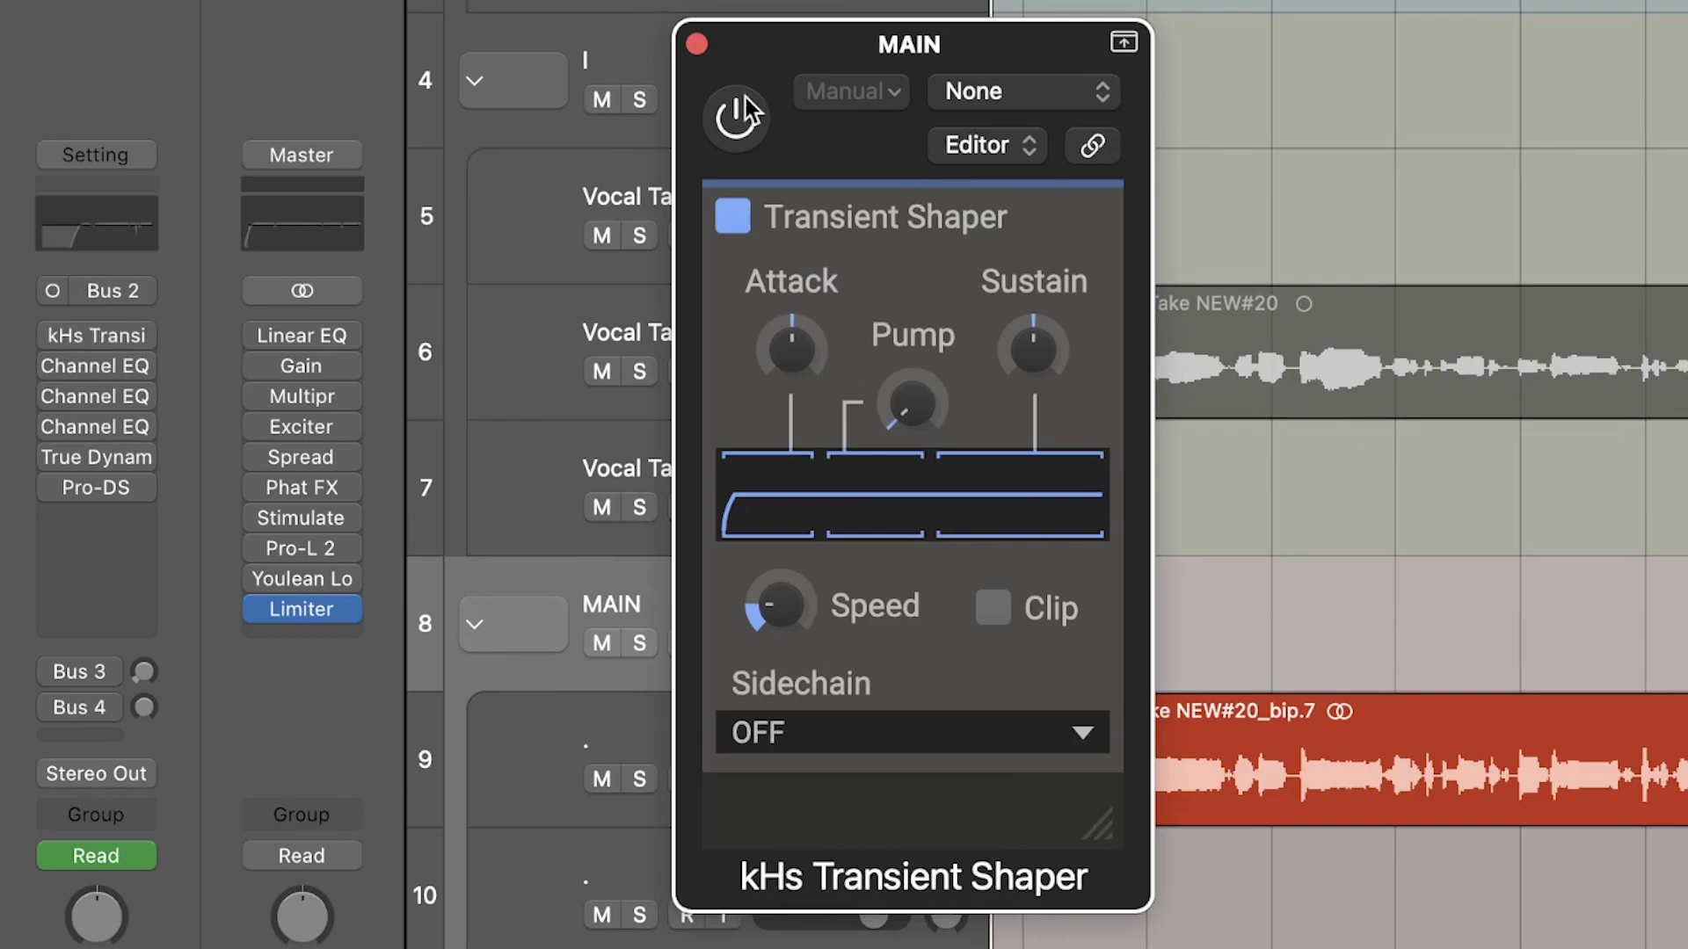
click(742, 102)
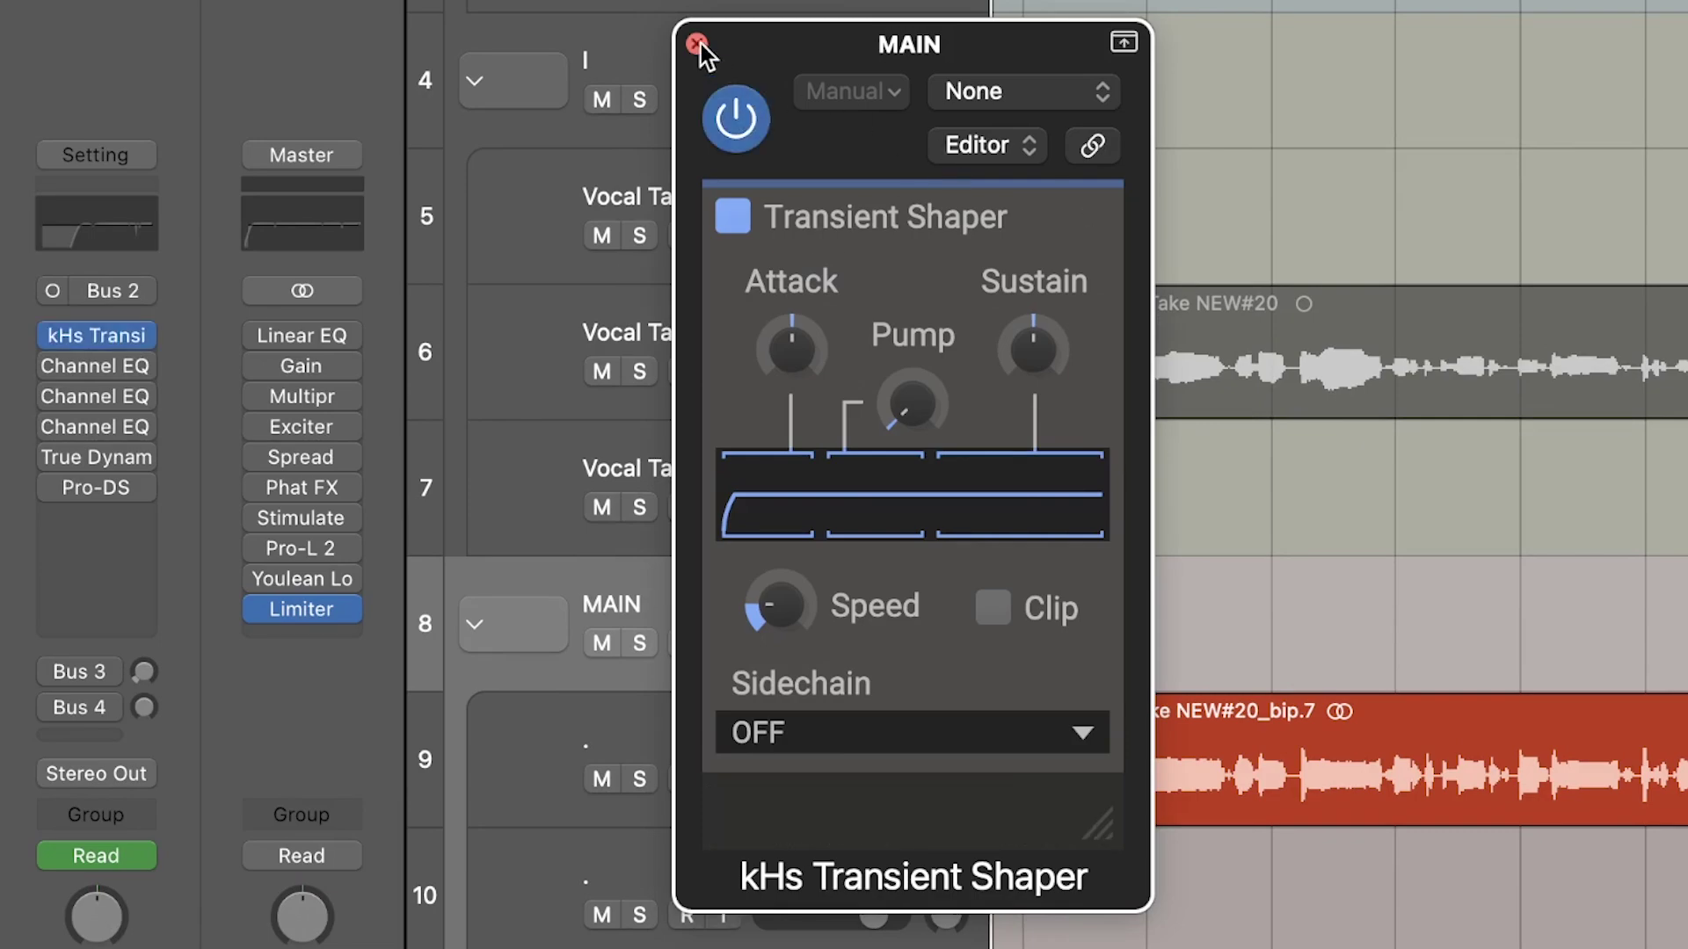
click(698, 44)
scroll(909, 797, down, 1)
scroll(906, 563, down, 5)
scroll(904, 561, left, 3)
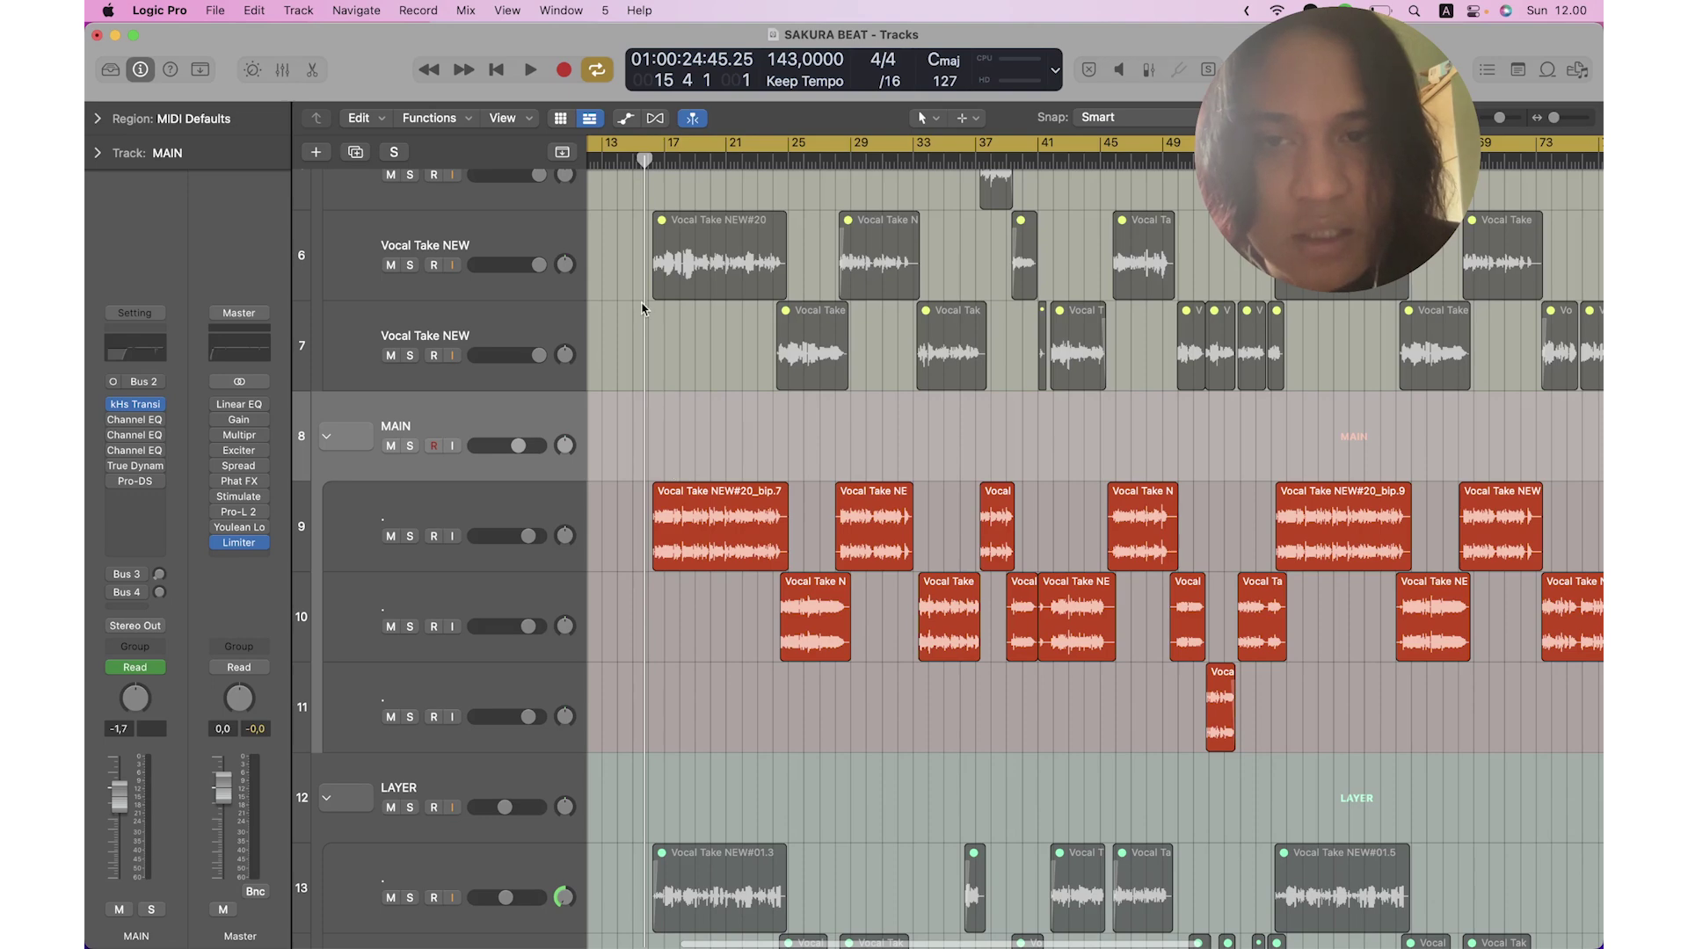
scroll(642, 309, up, 2)
scroll(501, 325, down, 5)
scroll(706, 296, up, 5)
scroll(706, 296, right, 1)
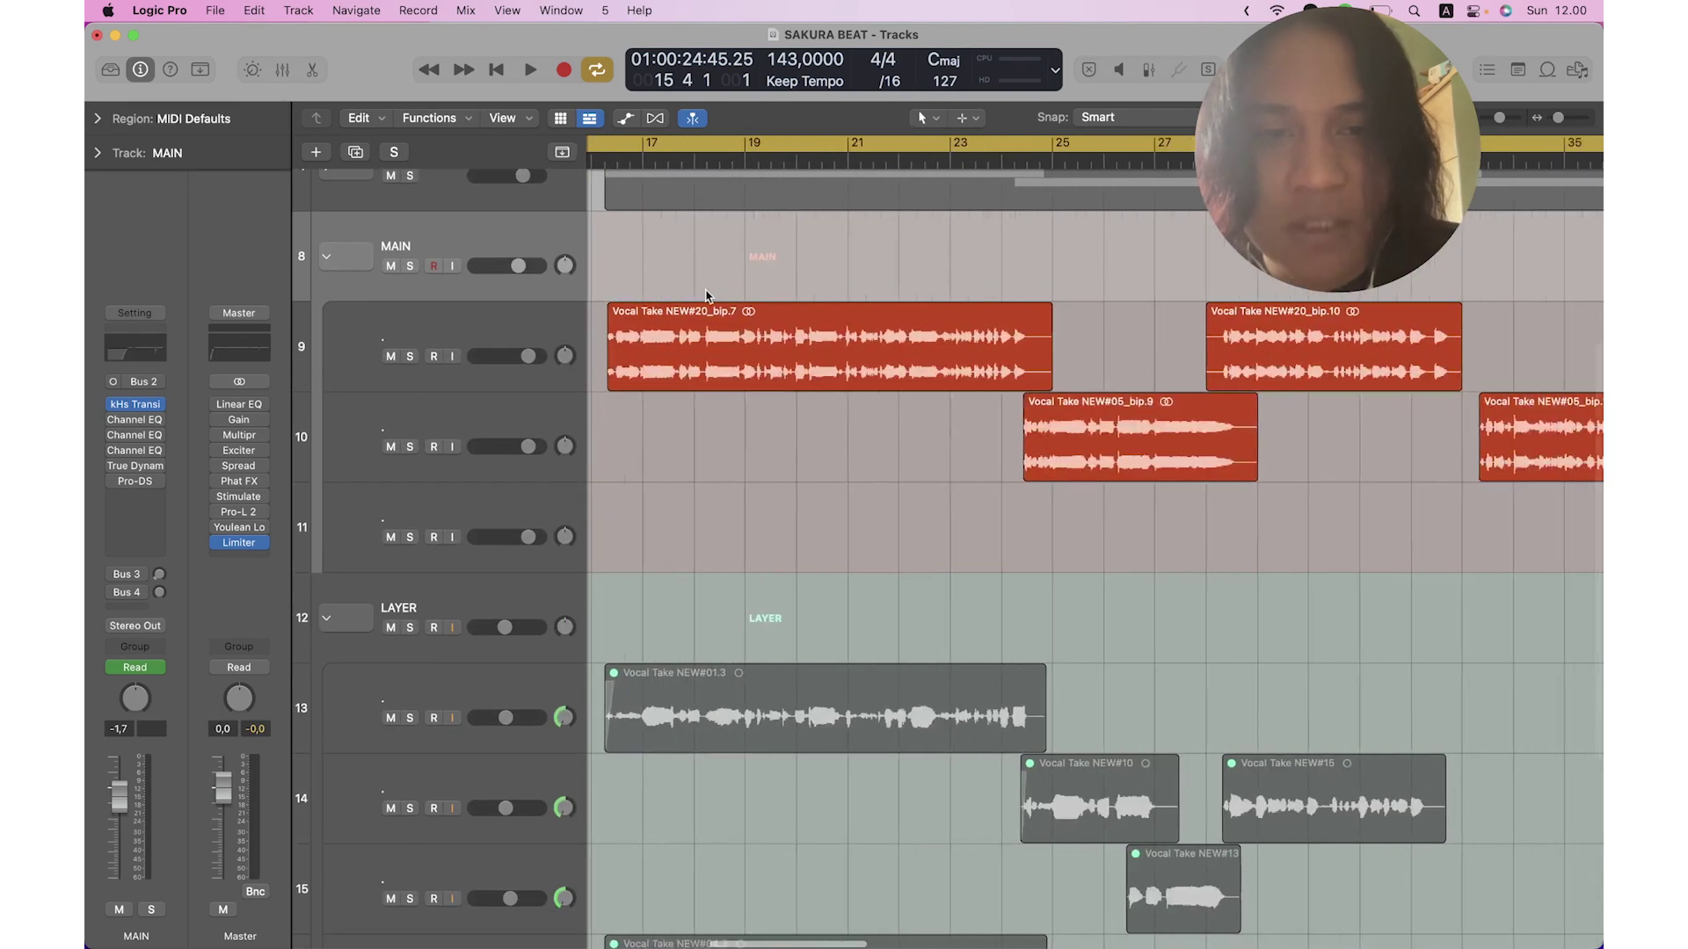
scroll(706, 297, right, 10)
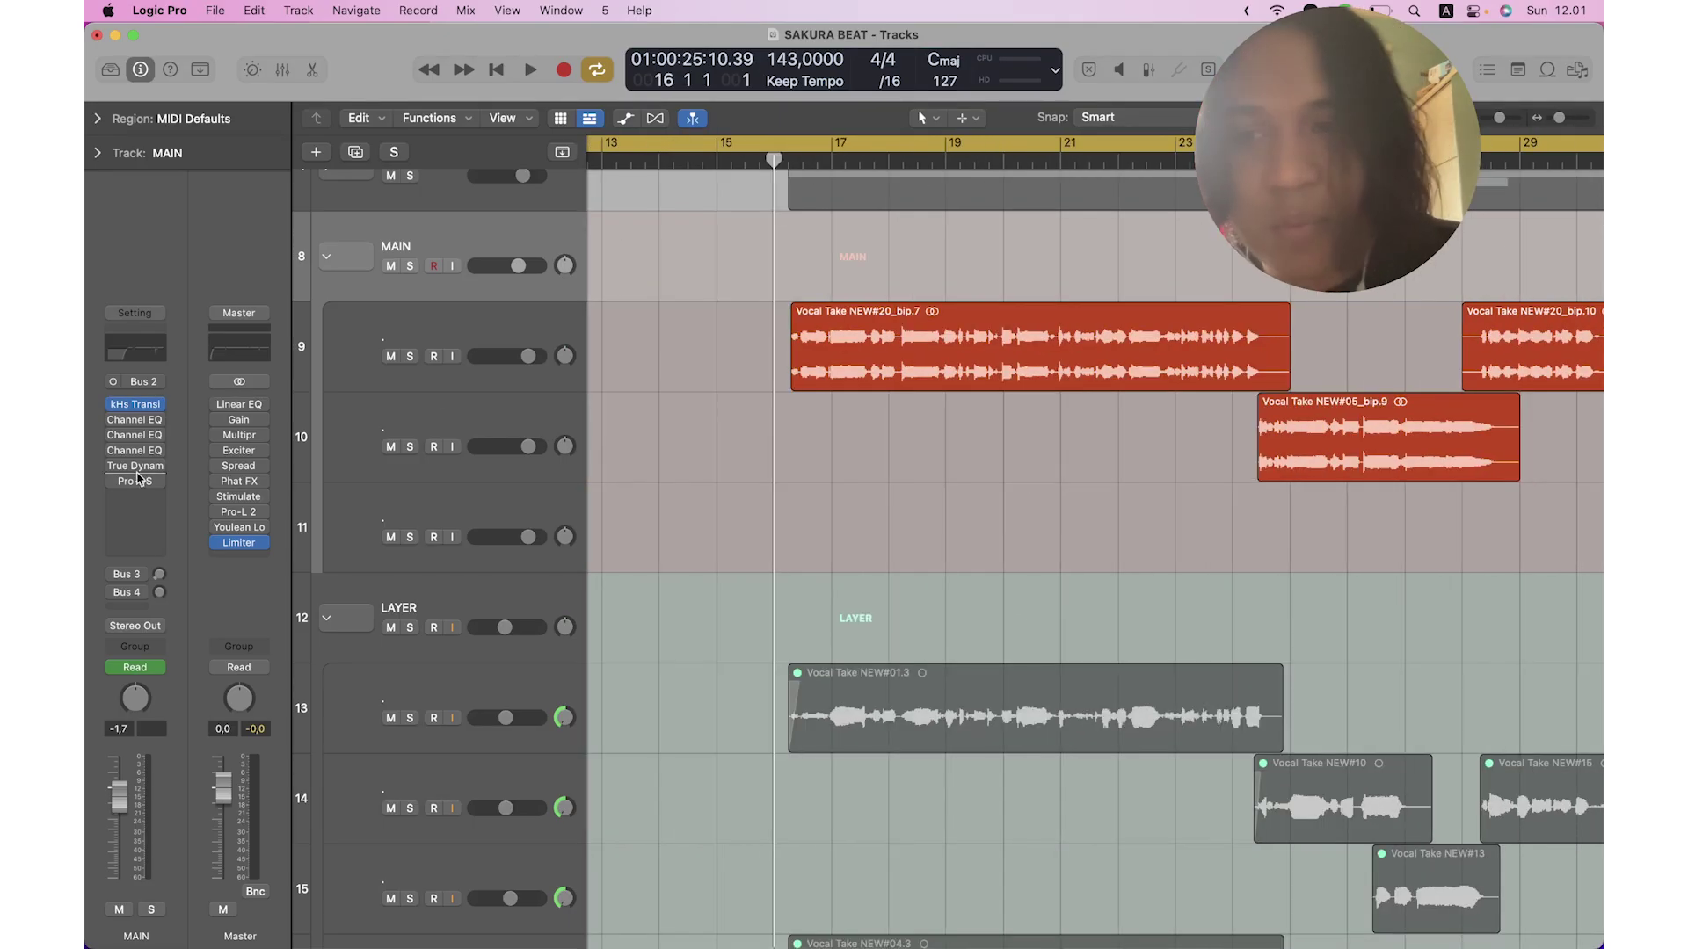
Enable the first two Channel EQs on the MAIN stack, review their curves, and close them.
click(133, 422)
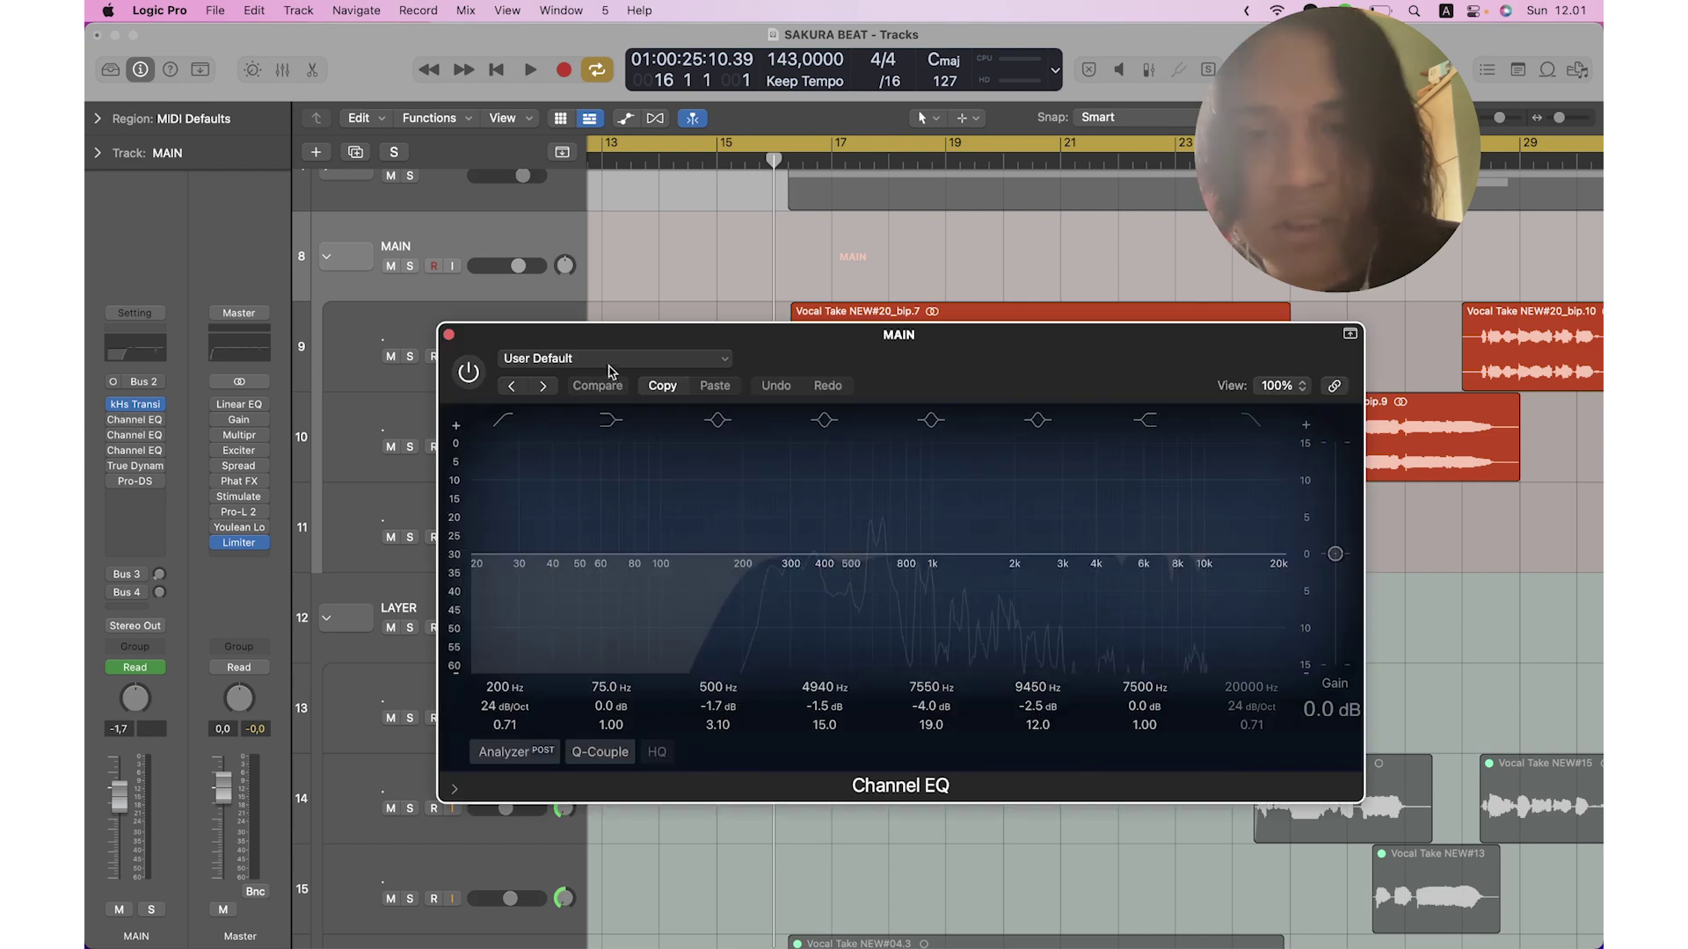
drag(897, 332, 1024, 212)
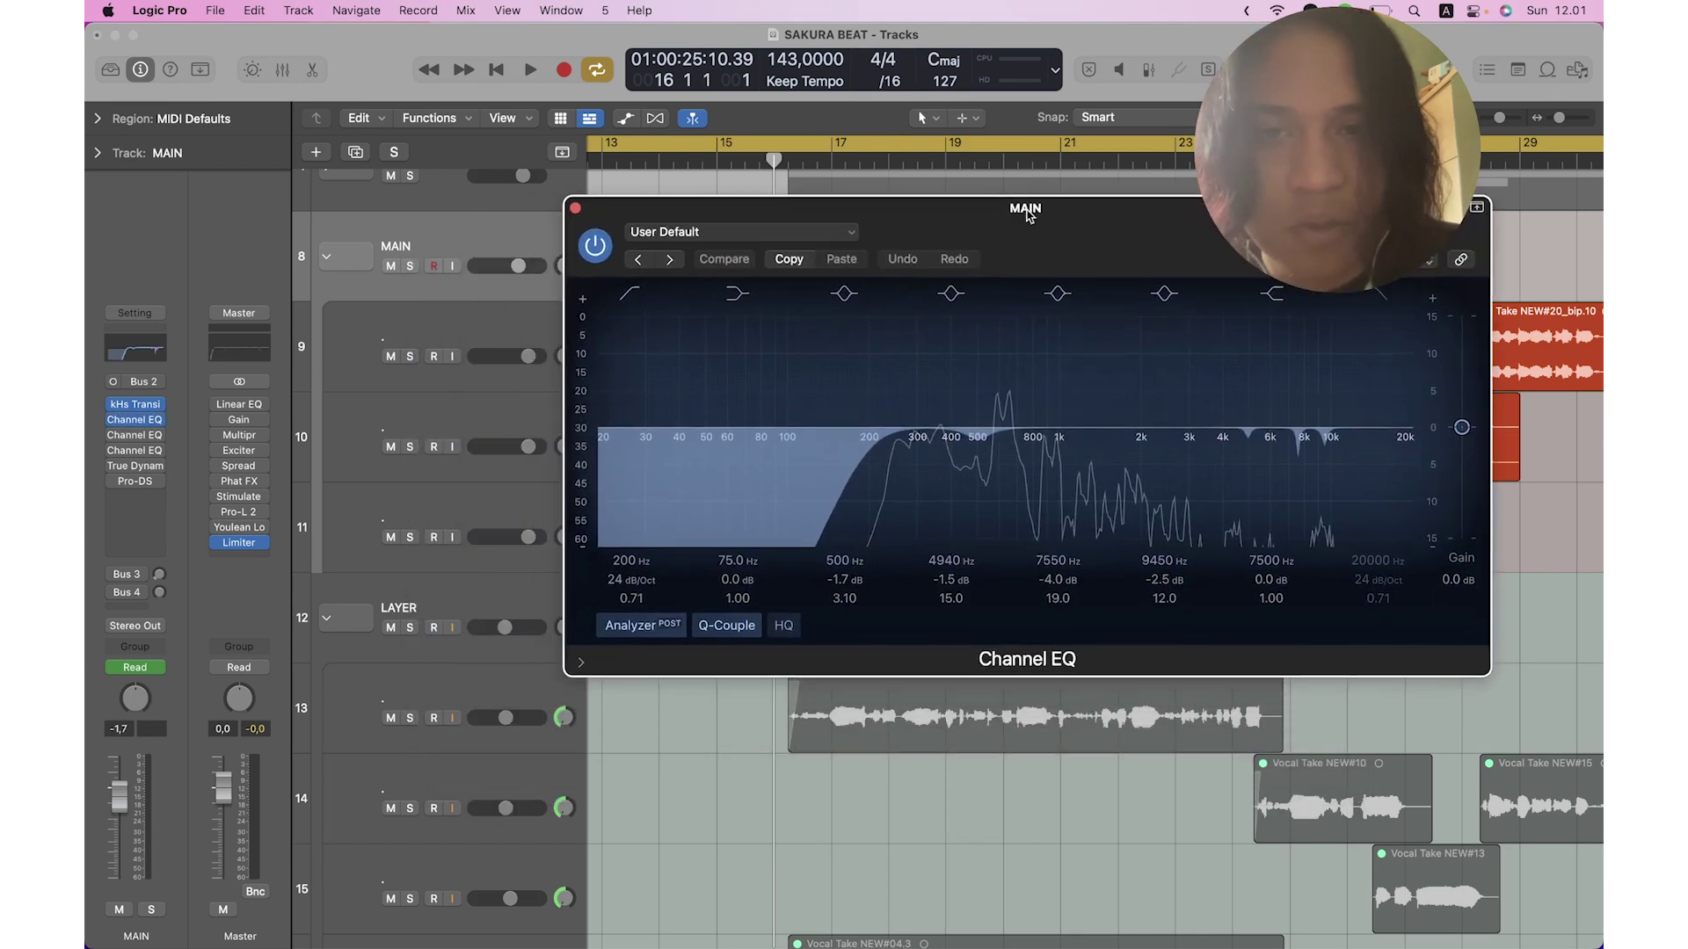
click(136, 442)
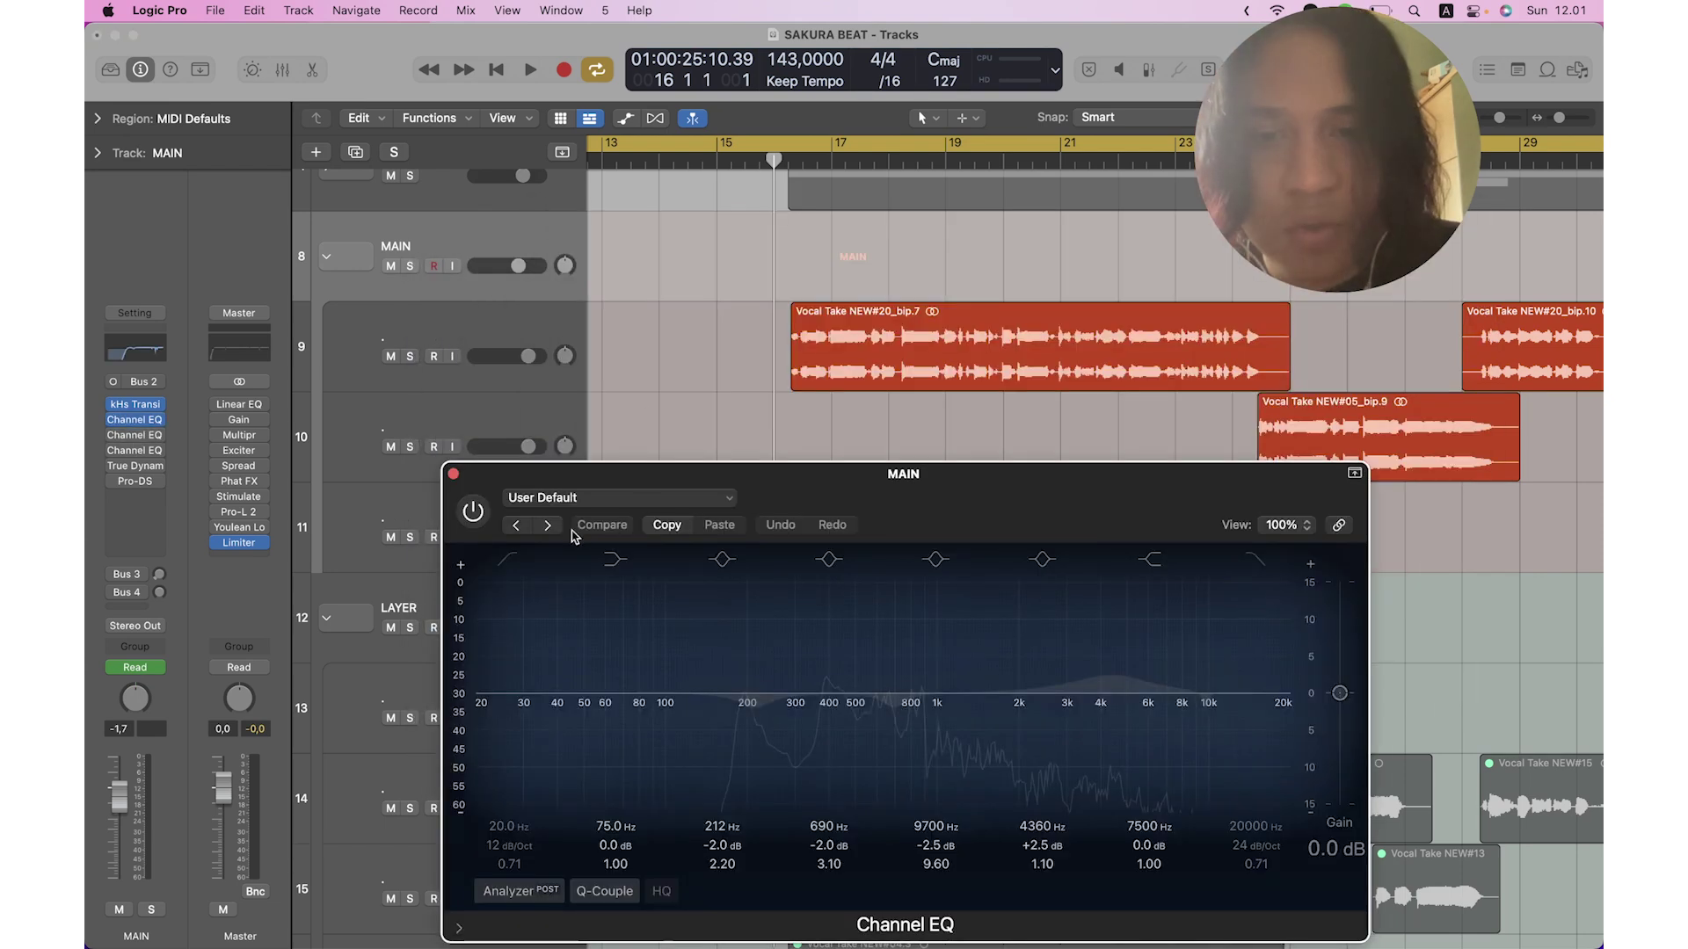
click(472, 511)
drag(967, 475, 933, 340)
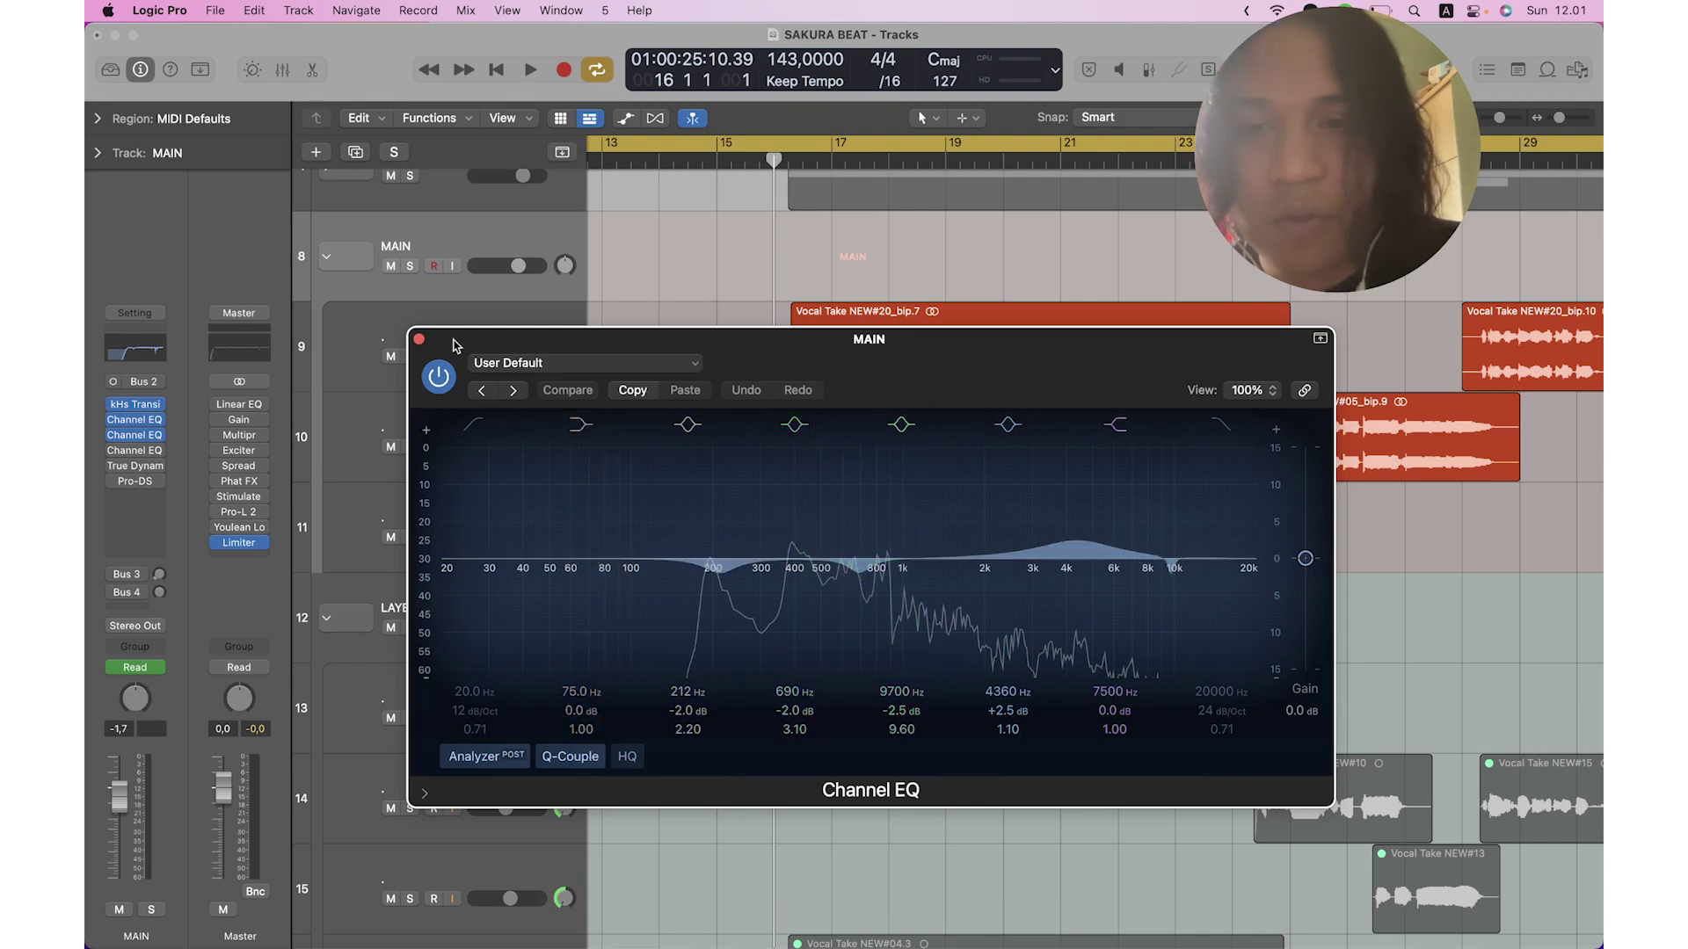
click(420, 340)
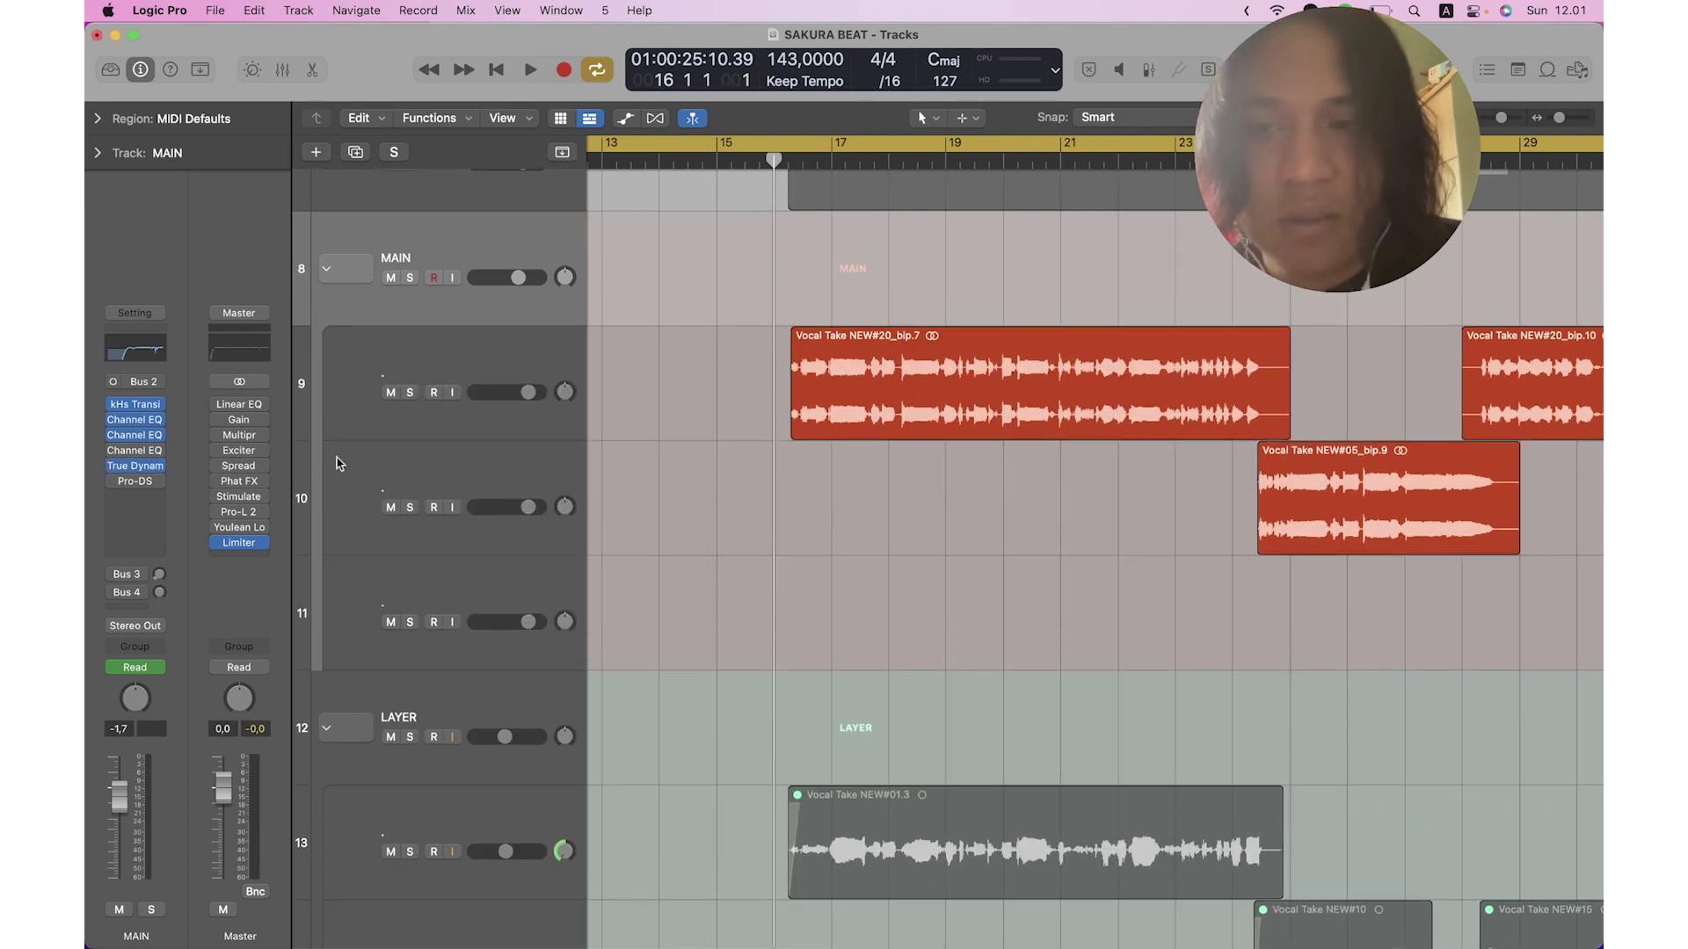
Enable True Dynamics on the MAIN stack, and select the vocal regions on tracks 9 to 11.
click(135, 465)
drag(813, 441, 799, 366)
scroll(930, 225, down, 10)
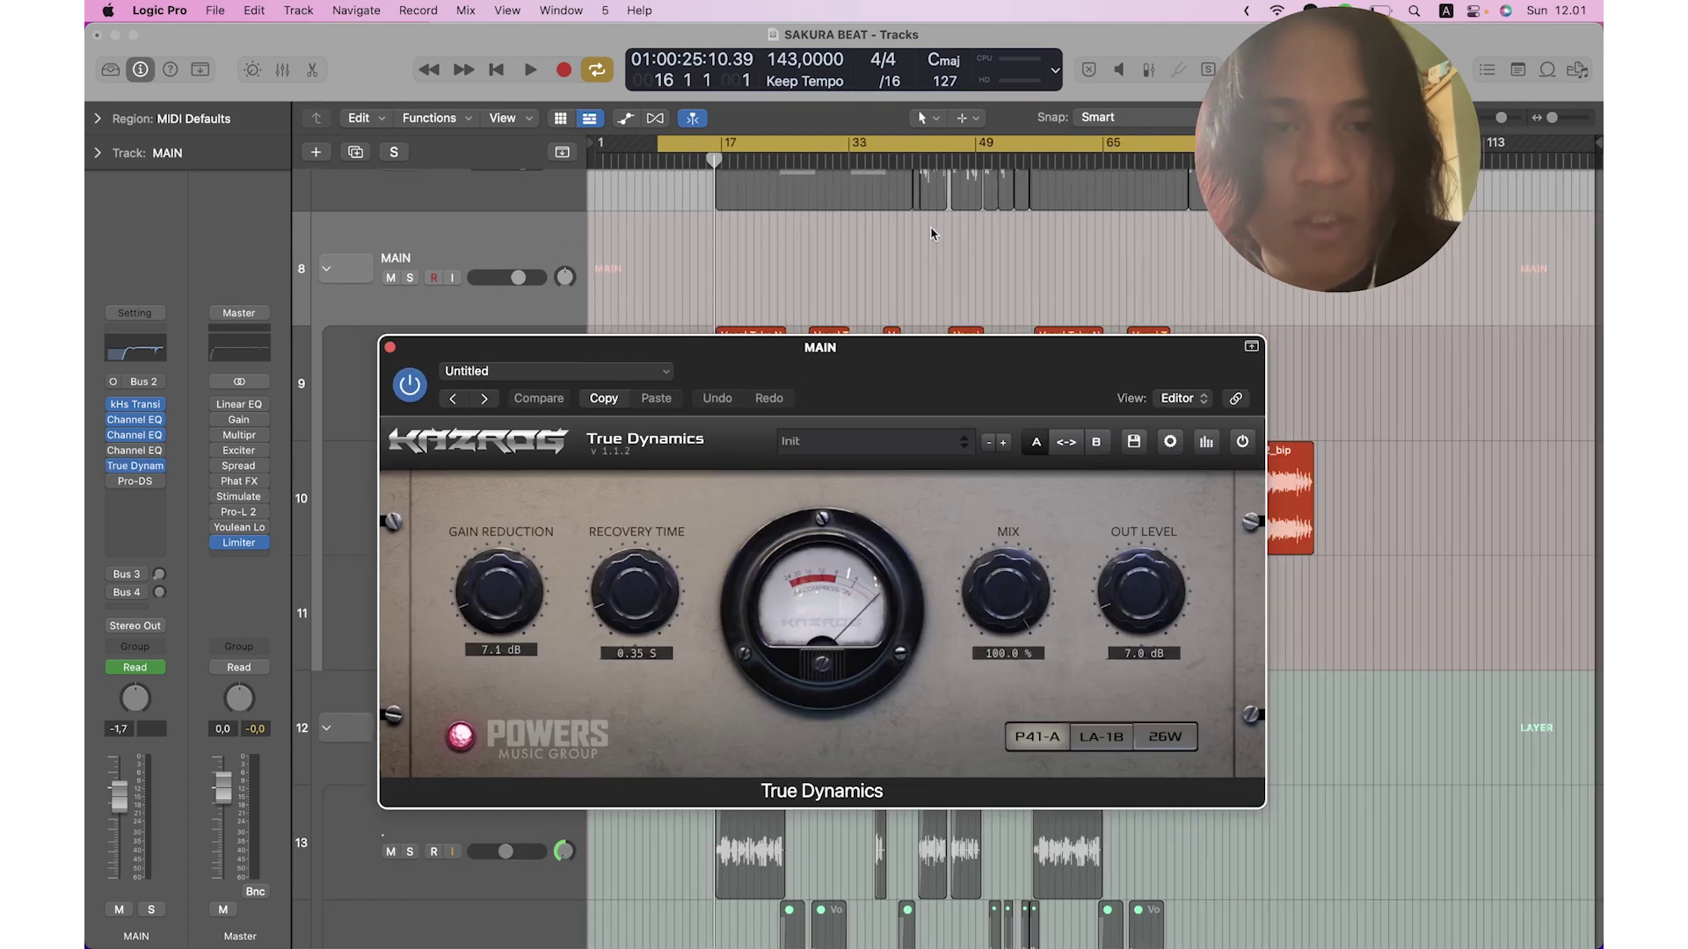
drag(967, 348, 967, 555)
drag(1296, 478, 708, 331)
click(674, 331)
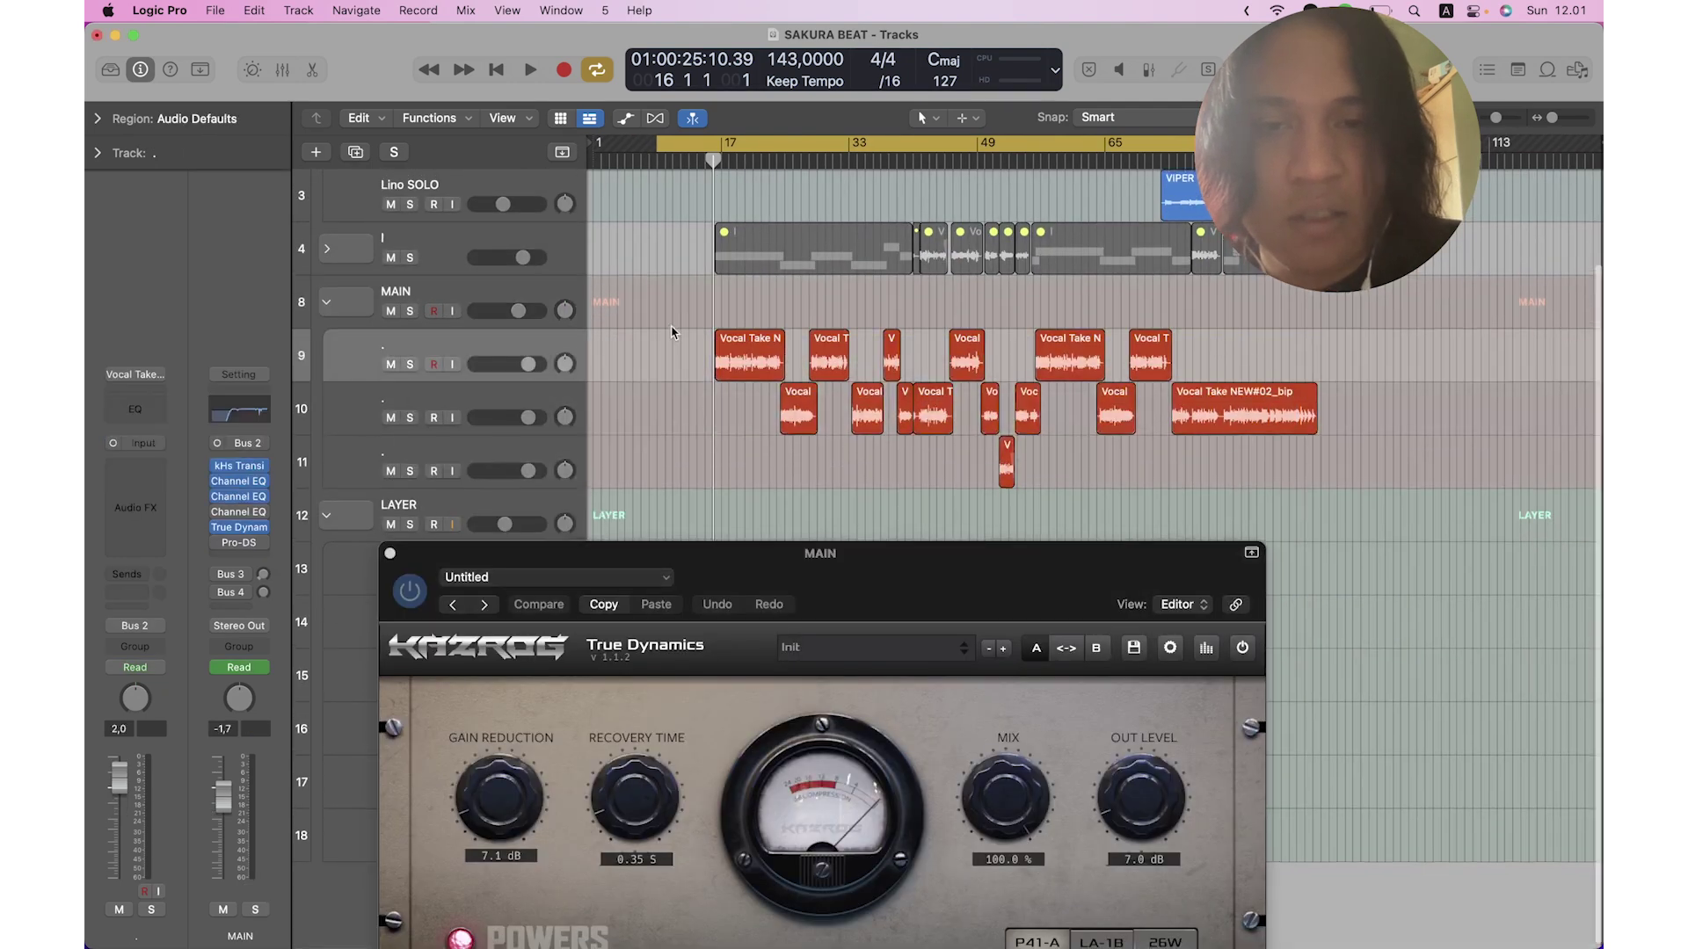
Reposition the True Dynamics window for a clear view of its controls, and select the MAIN stack again.
scroll(695, 264, up, 4)
drag(850, 556, 849, 315)
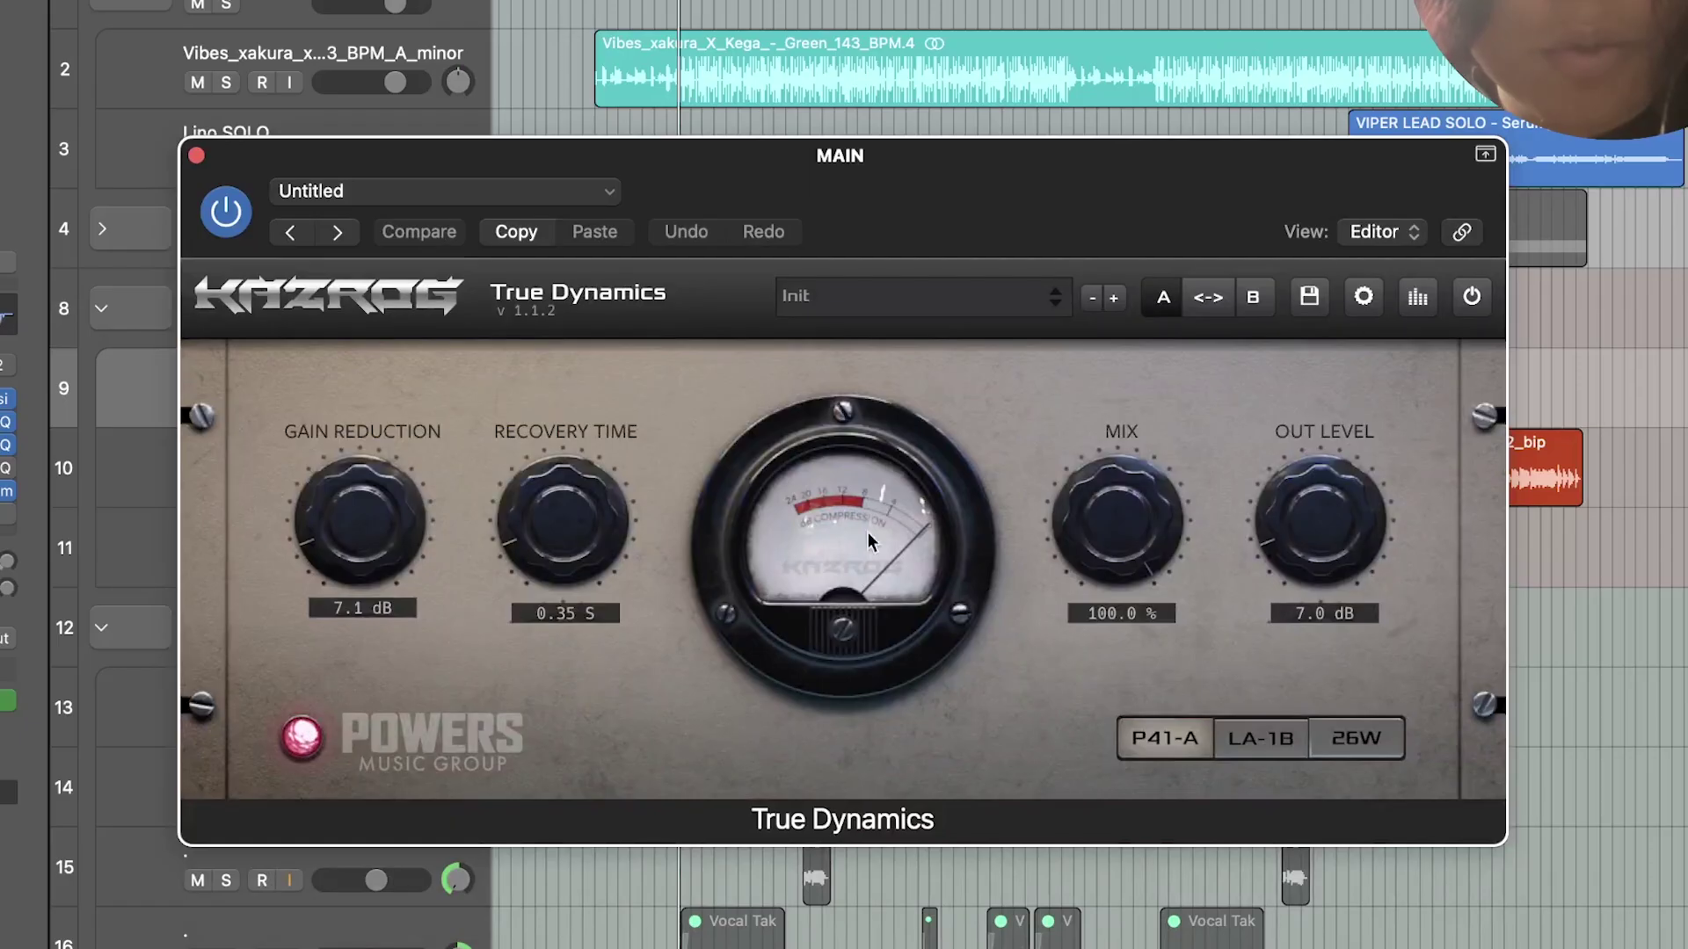
scroll(547, 29, down, 4)
scroll(547, 30, up, 4)
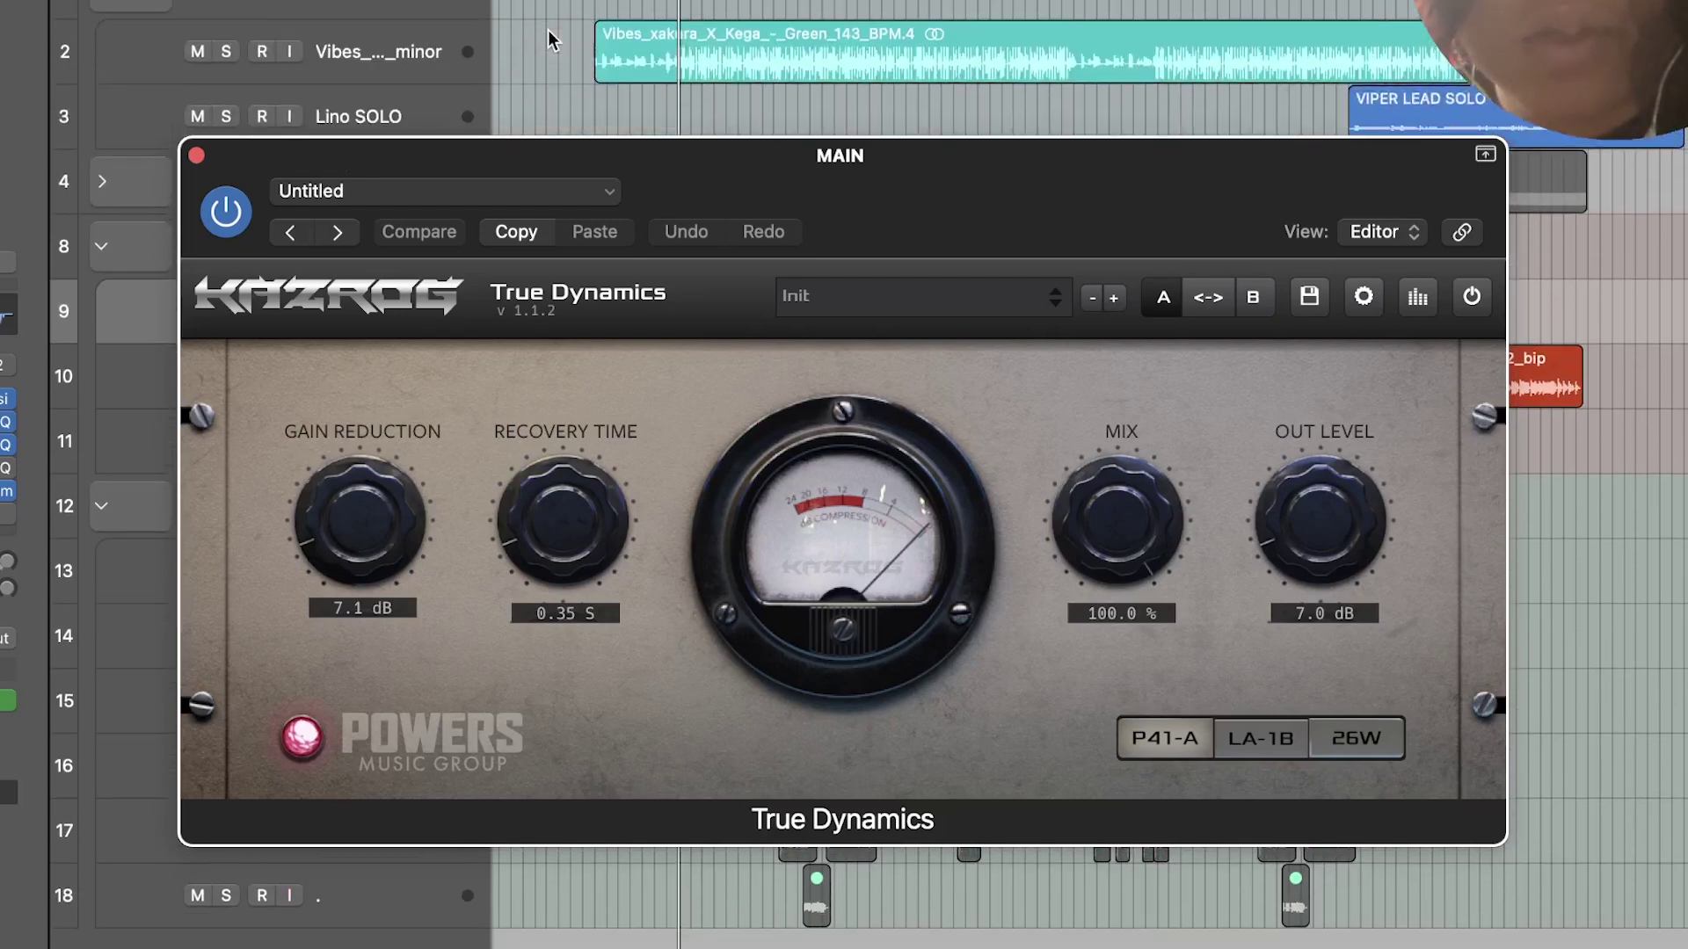
scroll(547, 30, up, 5)
scroll(547, 30, down, 8)
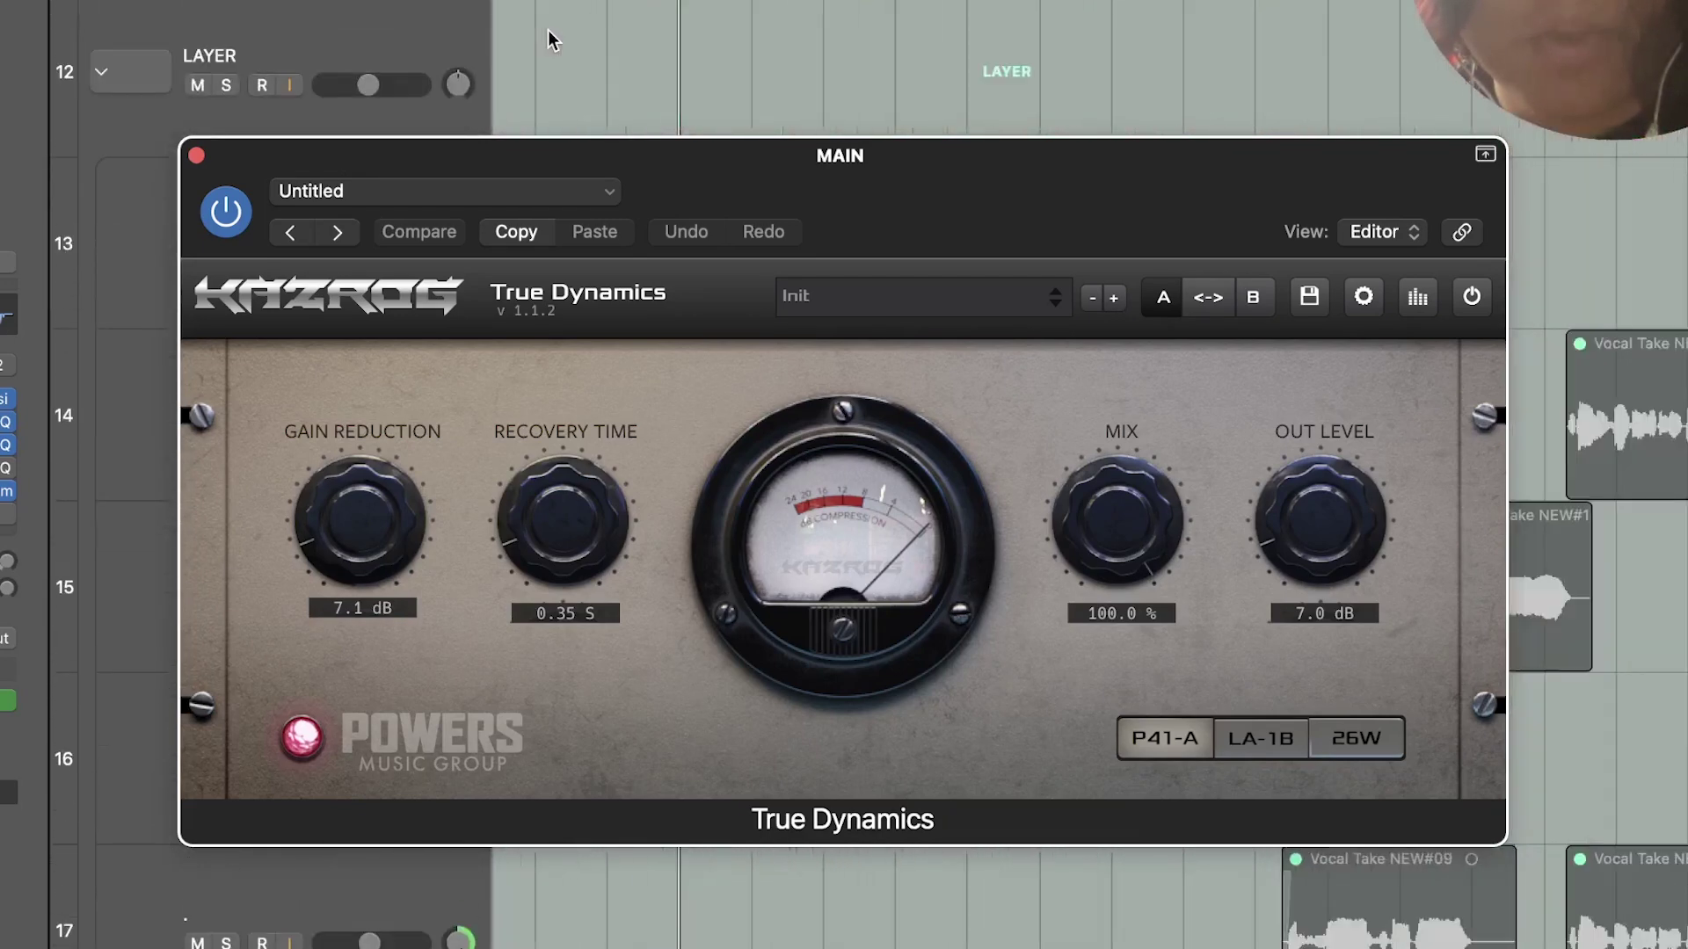
scroll(547, 30, up, 5)
scroll(547, 30, up, 3)
click(385, 5)
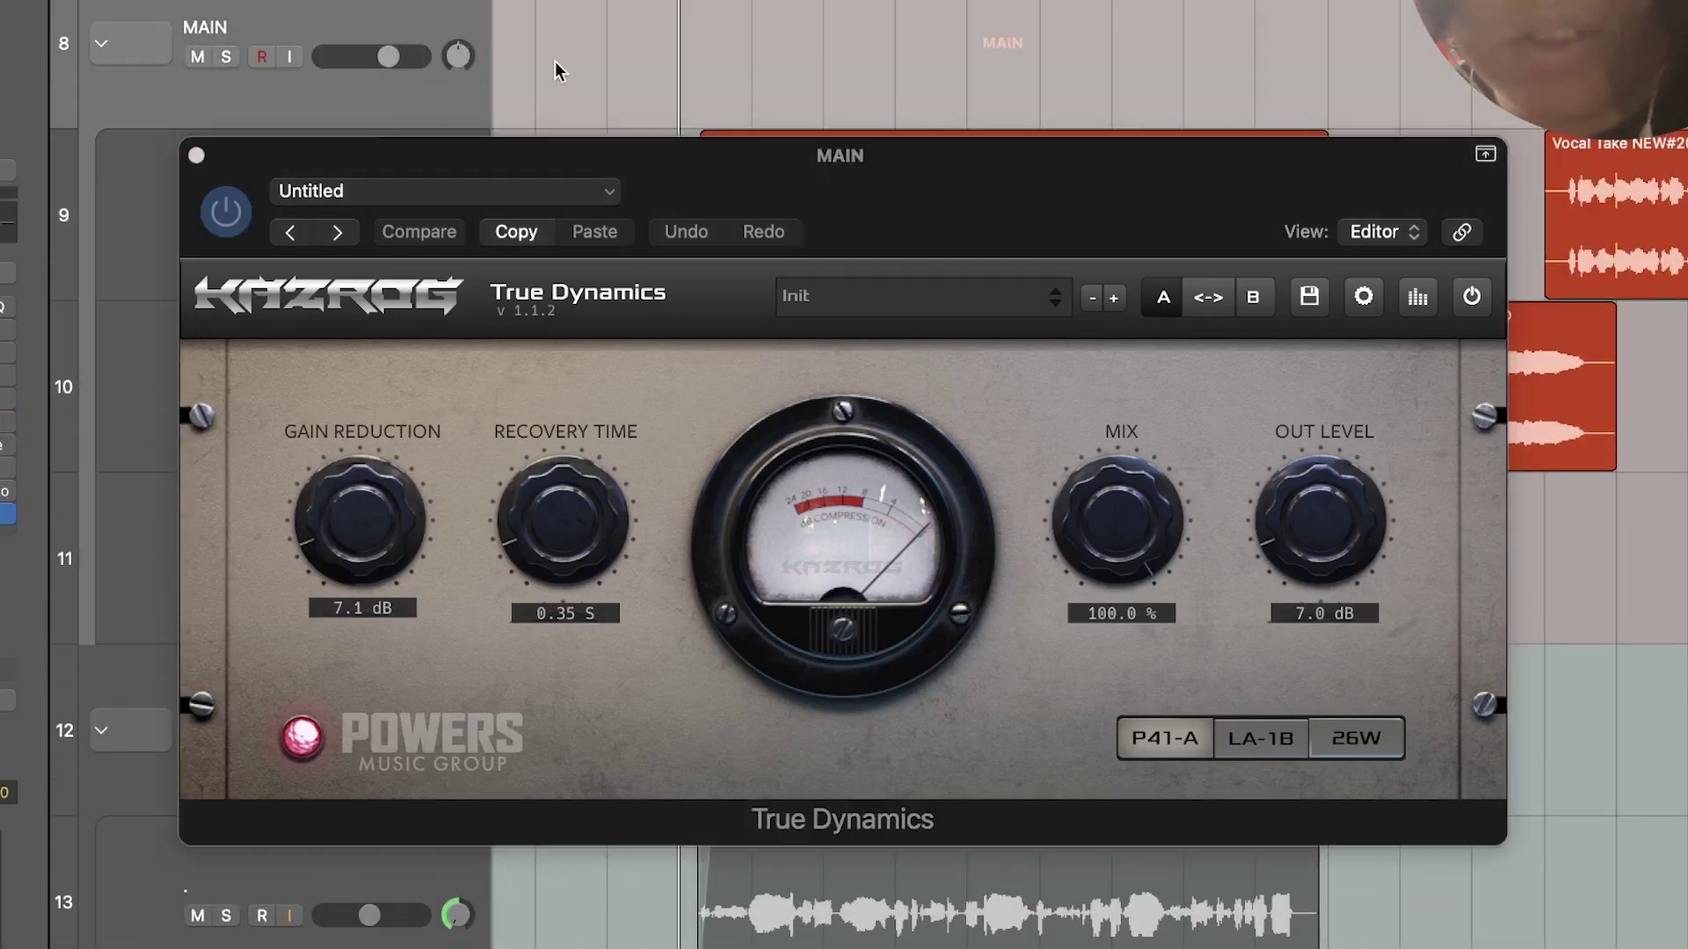
Audition the MAIN vocals through True Dynamics, and activate the MAIN stack's Bus 3 send.
scroll(555, 63, down, 1)
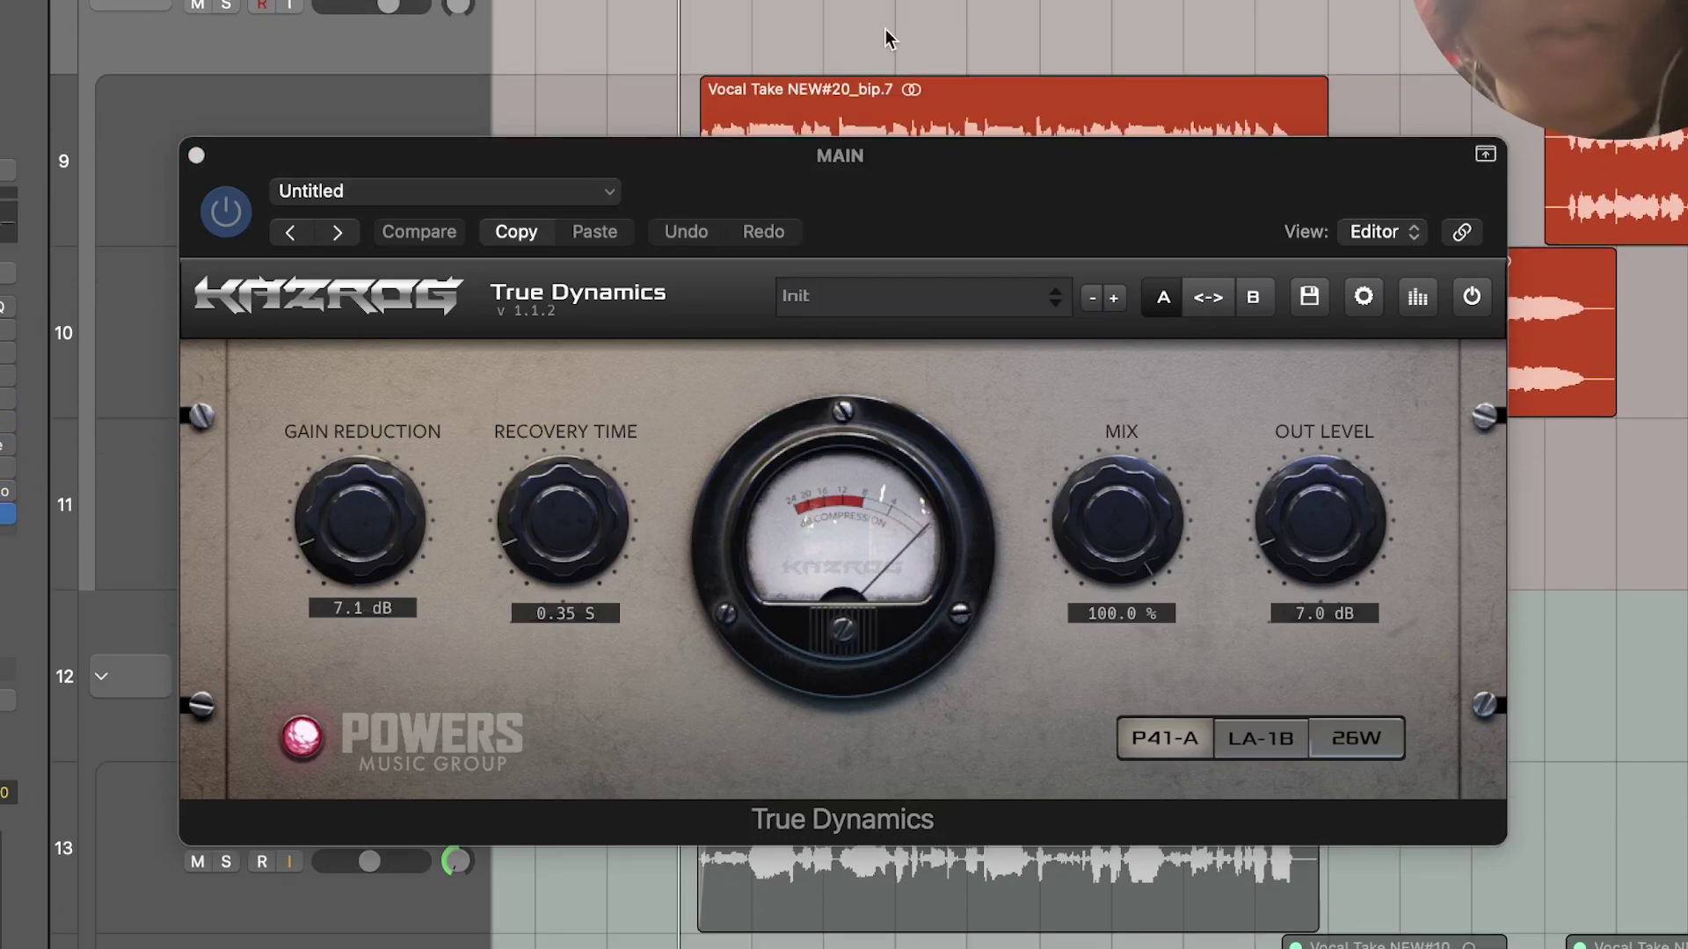
scroll(884, 29, down, 1)
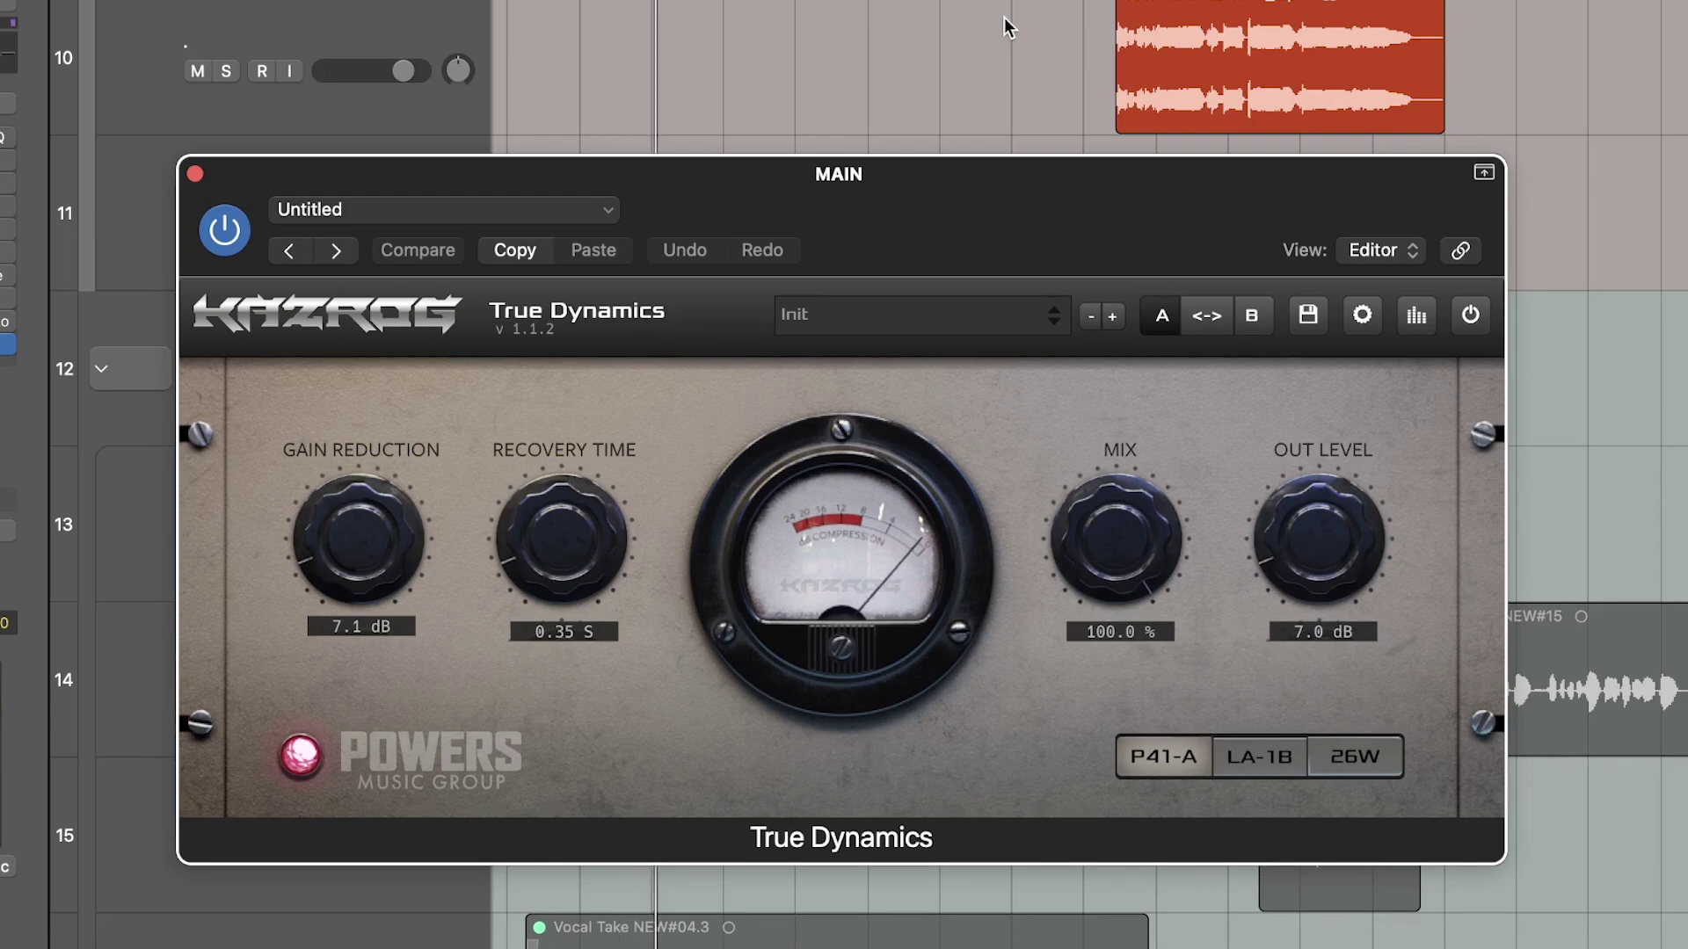
scroll(1004, 17, up, 2)
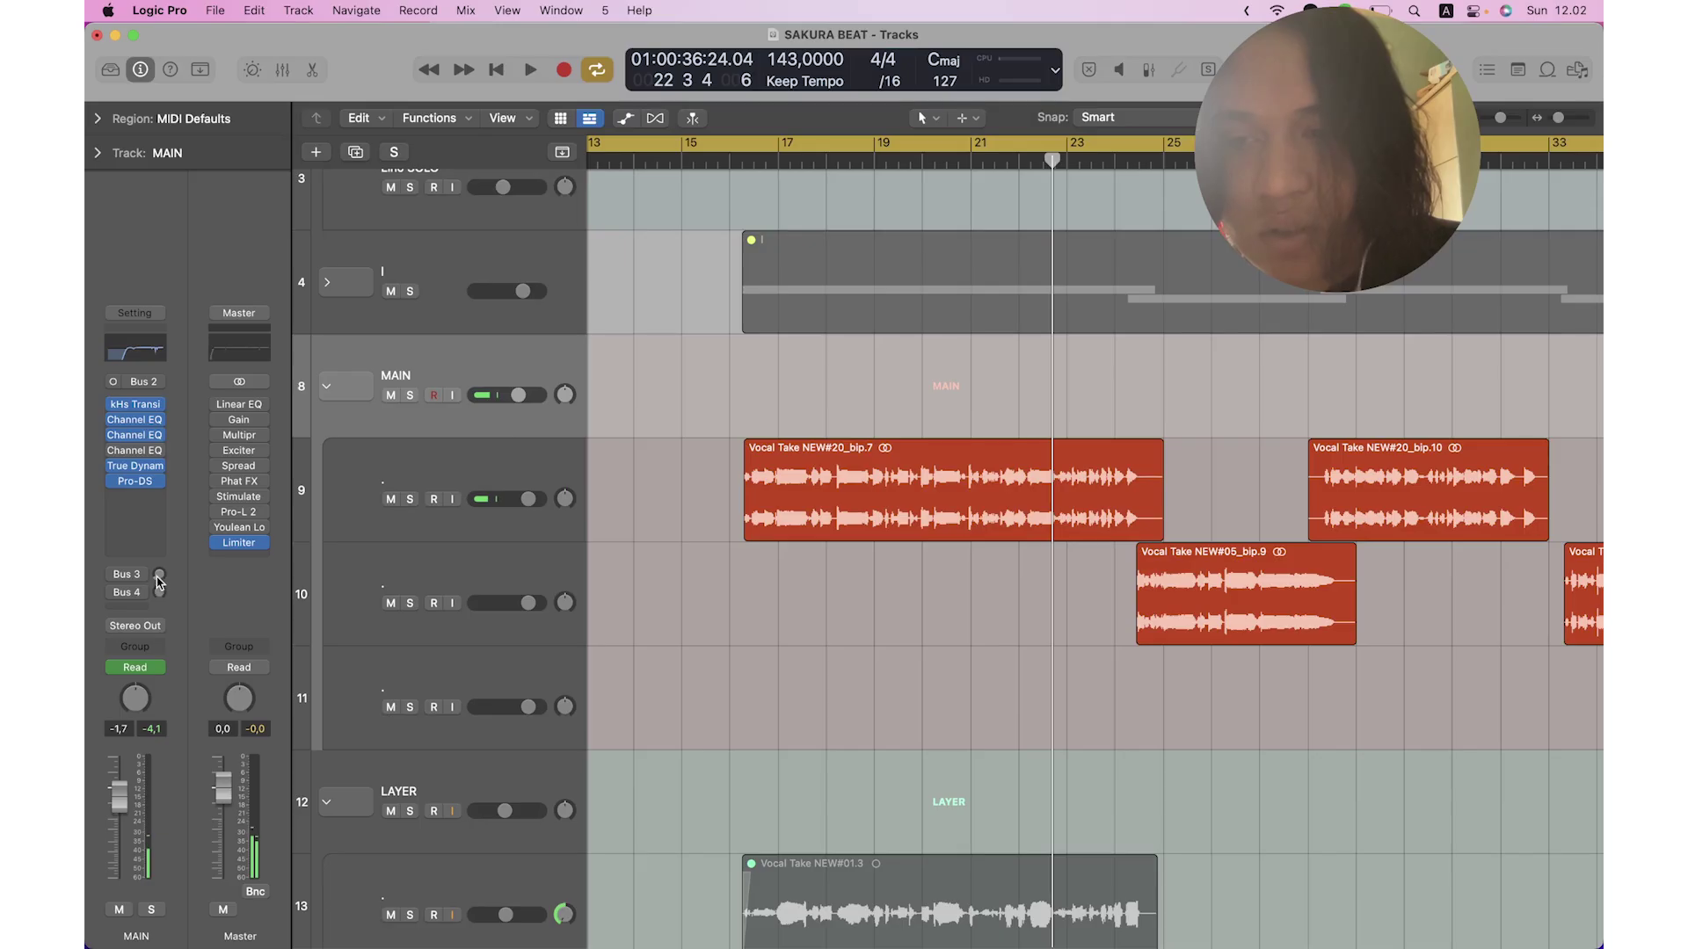
click(160, 577)
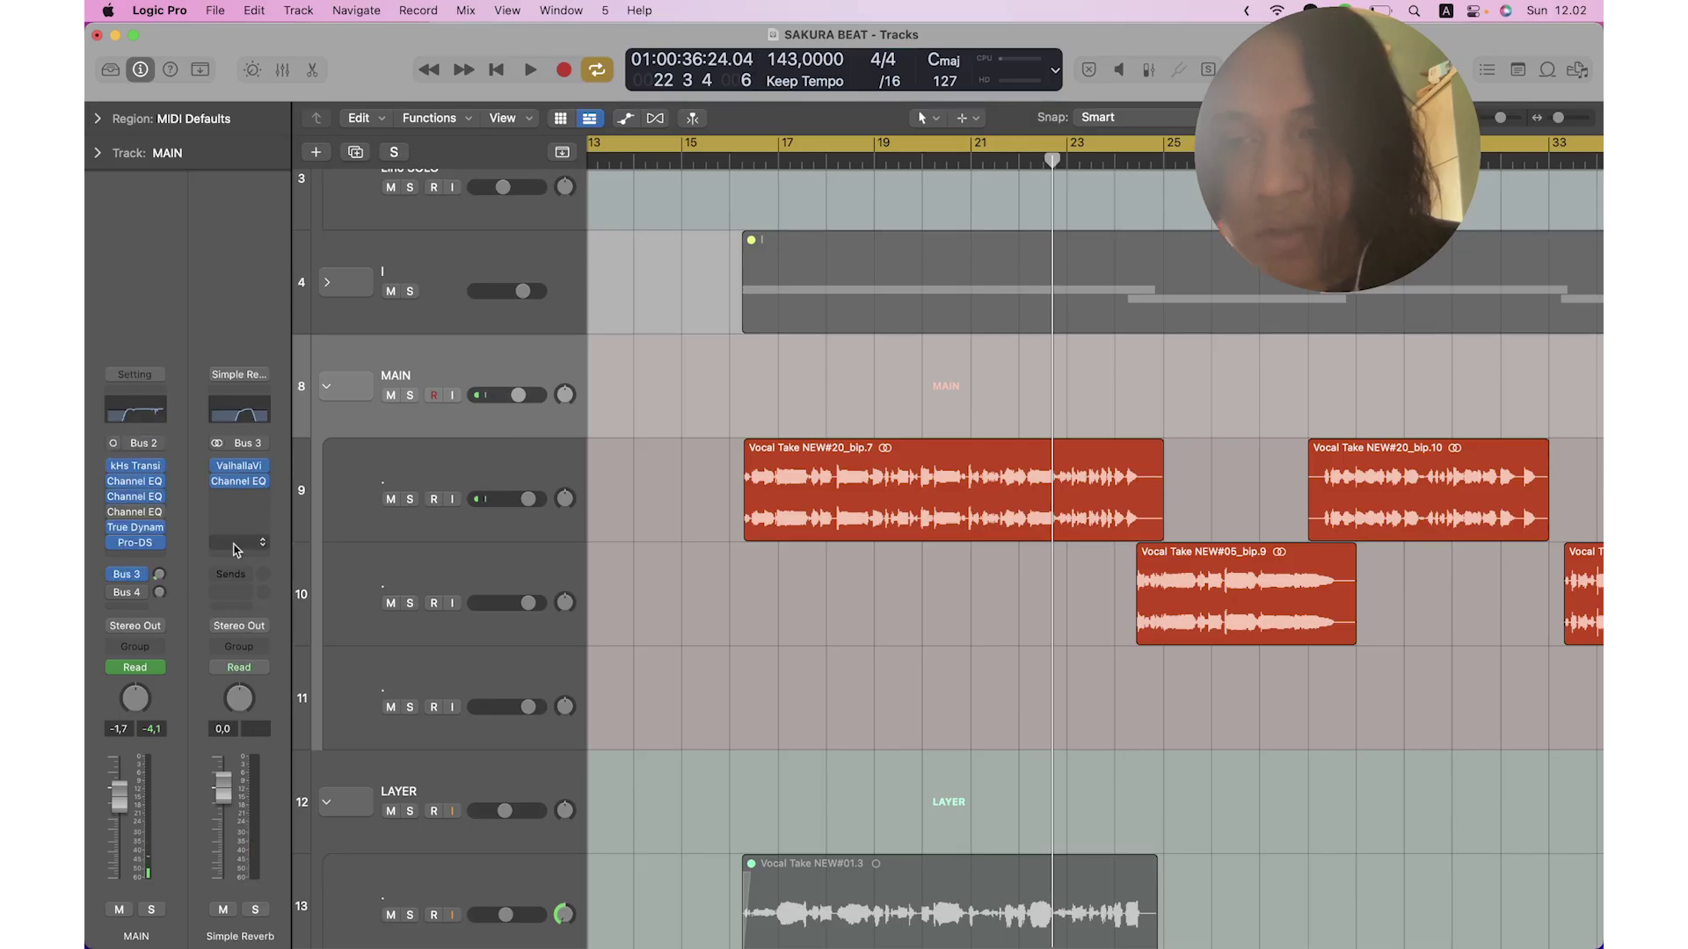
Audition the MAIN vocals from the first region on track 9 with the Bus 3 reverb send active.
key(a)
key(a)
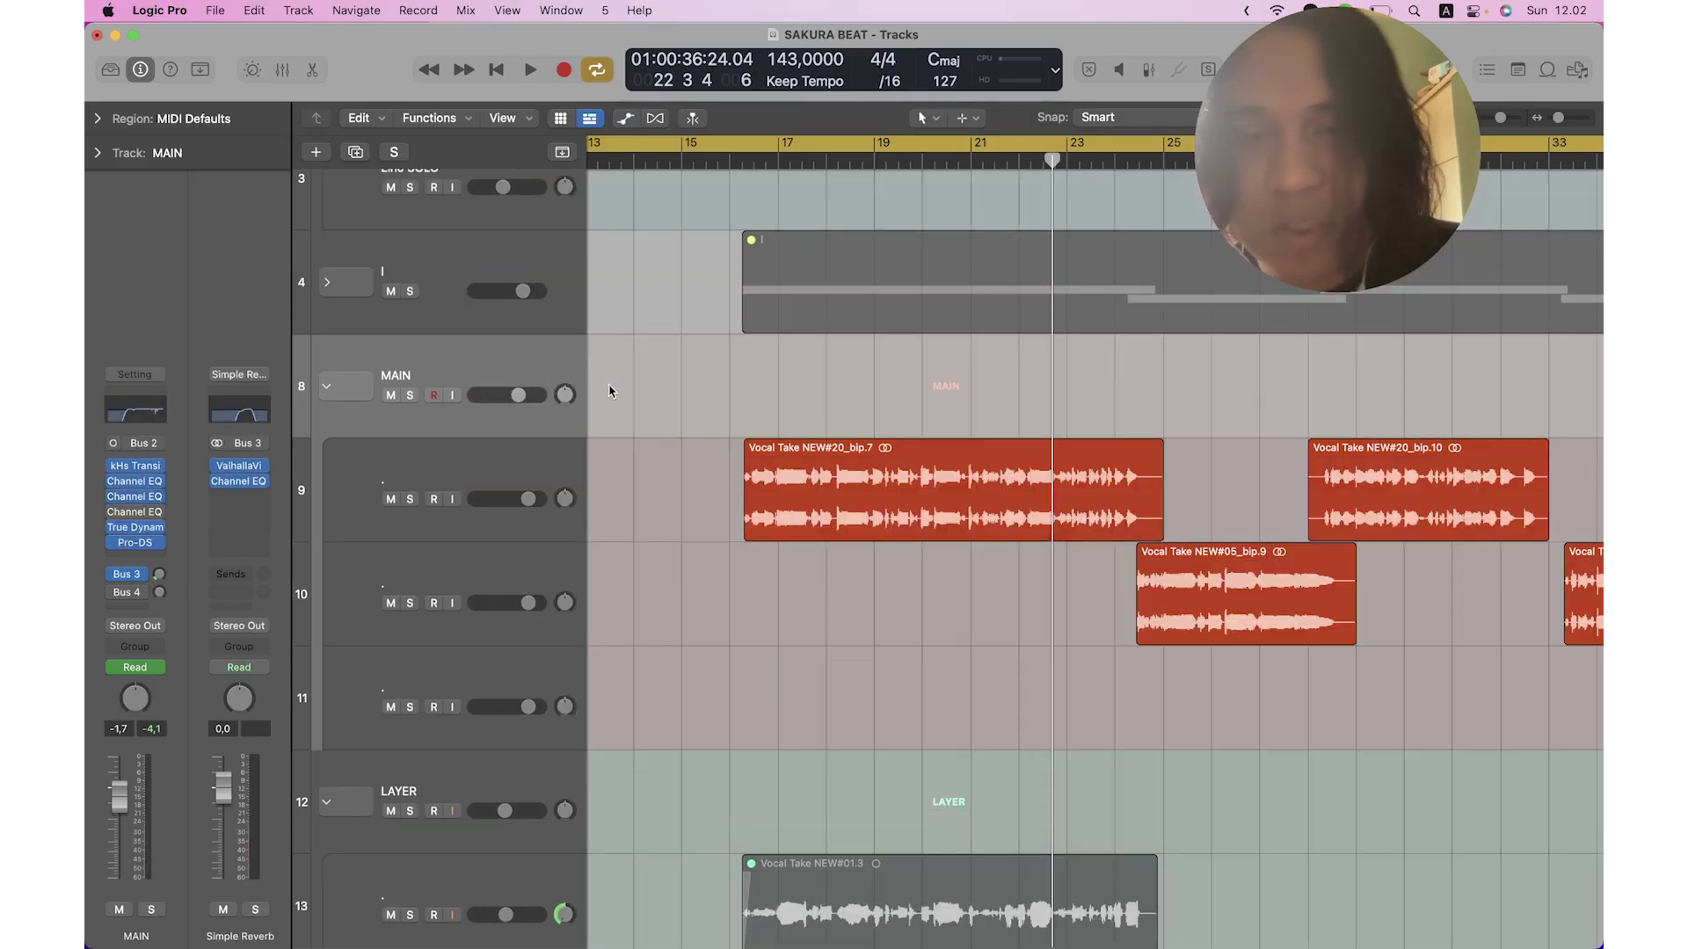
key(super+Down)
key(super+Down)
click(730, 160)
key(a)
key(a)
scroll(717, 441, down, 1)
key(space)
key(space)
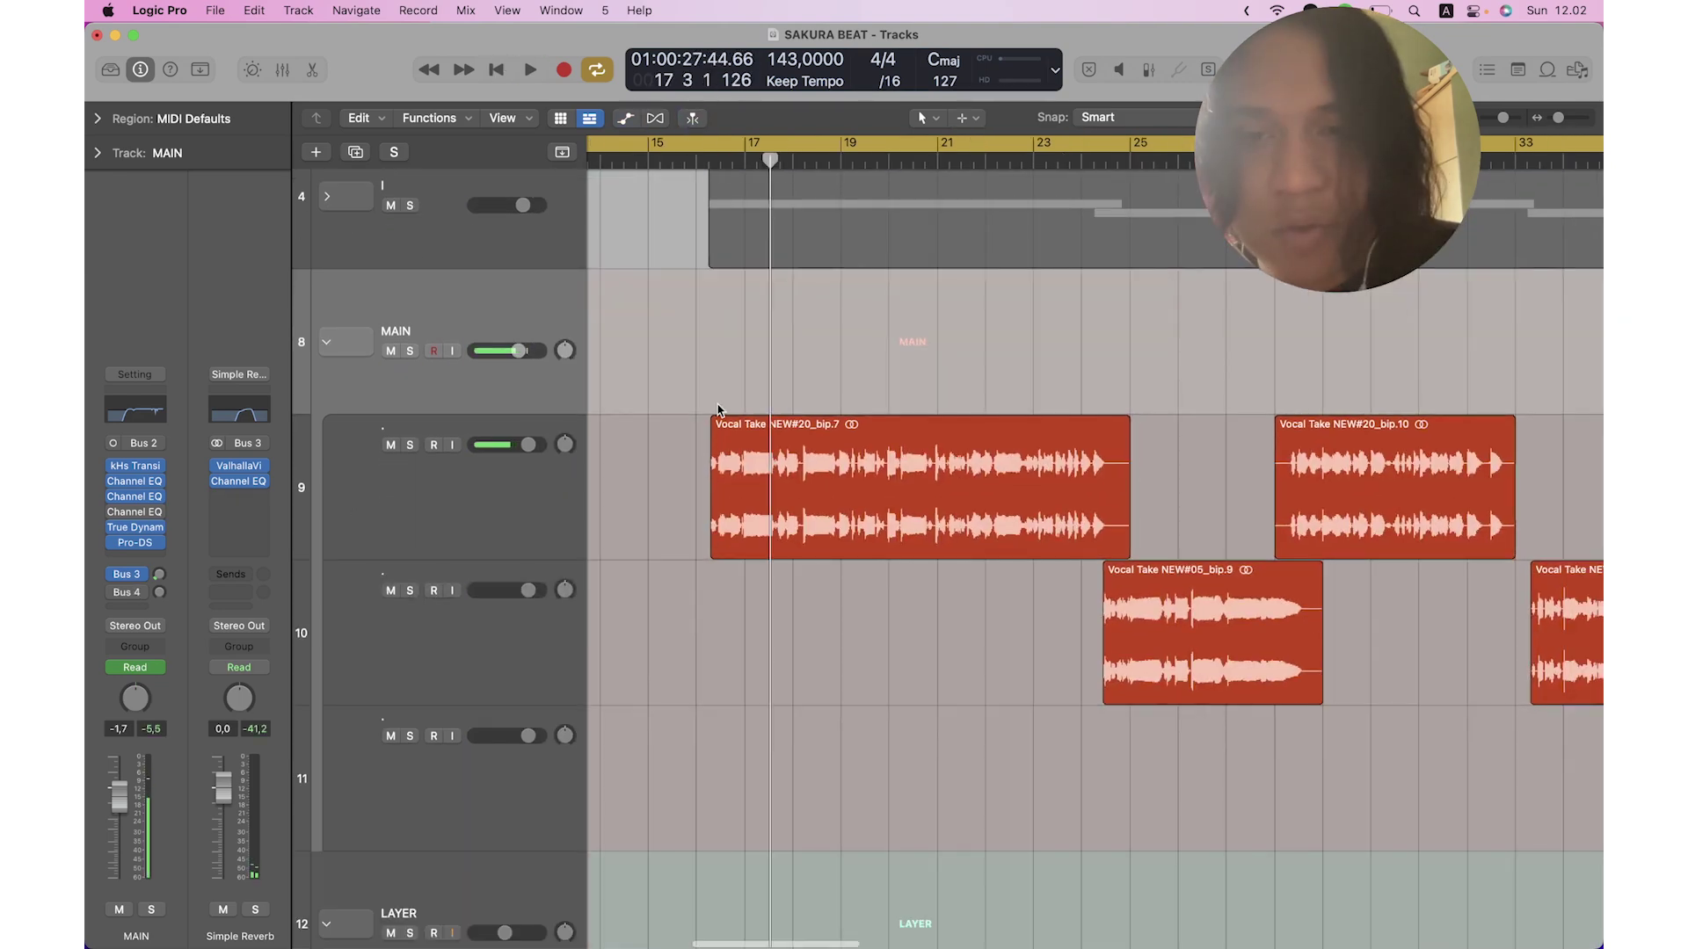
scroll(829, 384, right, 6)
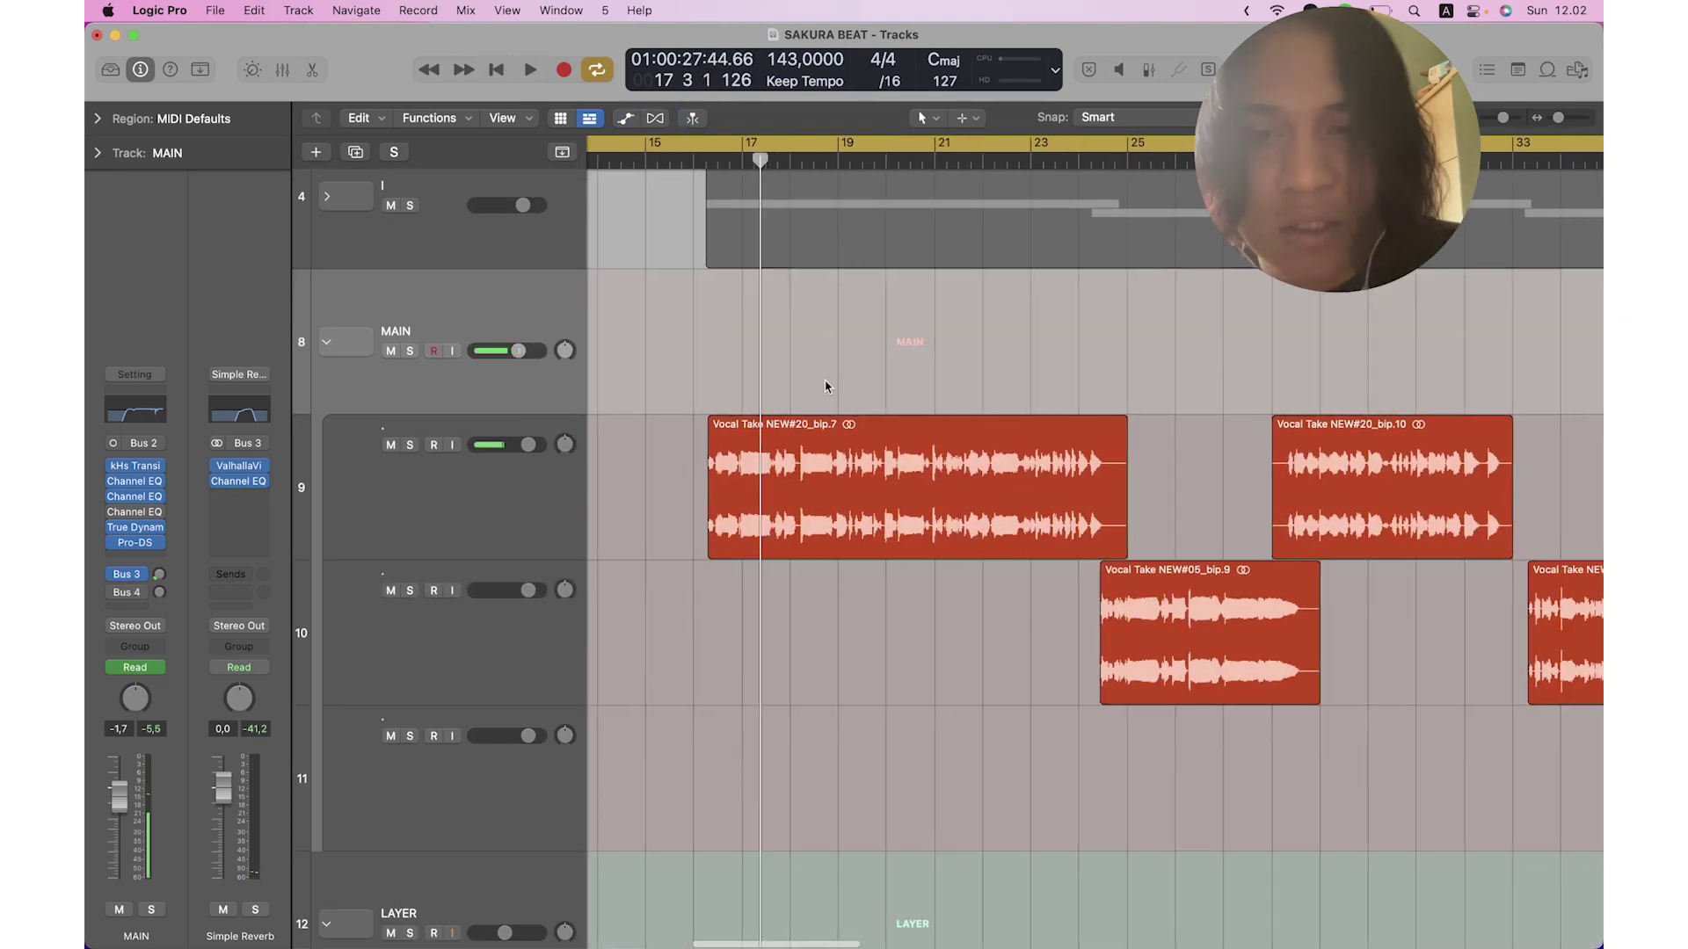
Audition the end of the MAIN vocal phrase on track 9, just before bar 33.
key(a)
key(a)
scroll(817, 325, right, 3)
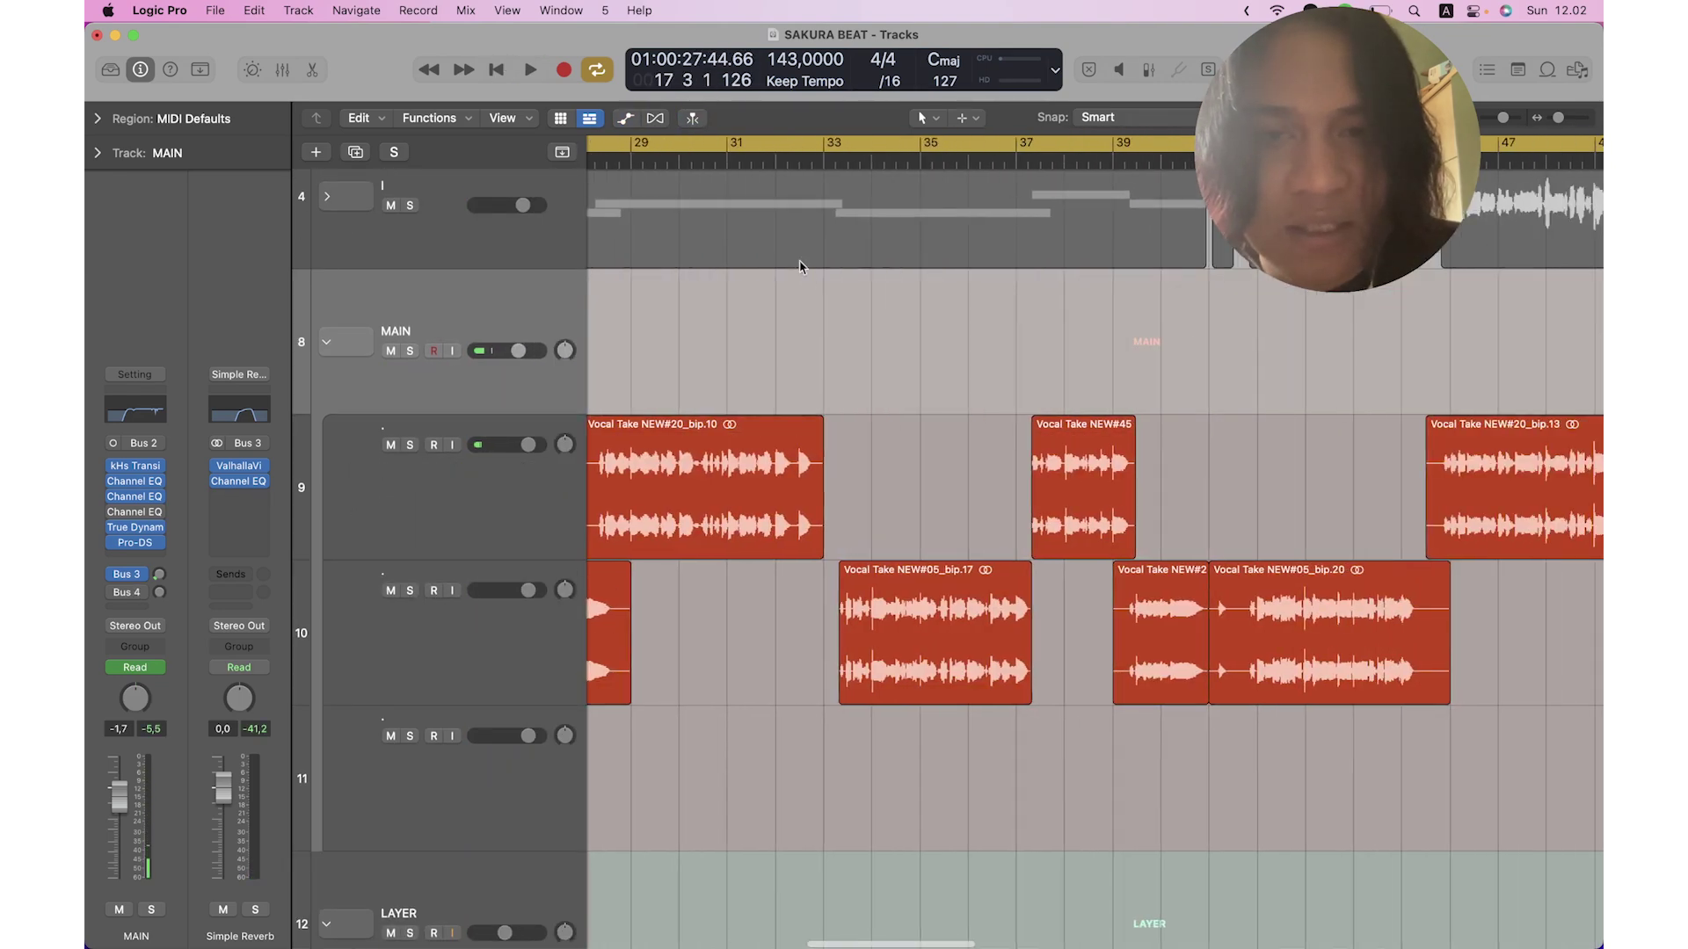
click(778, 161)
scroll(778, 162, up, 5)
key(space)
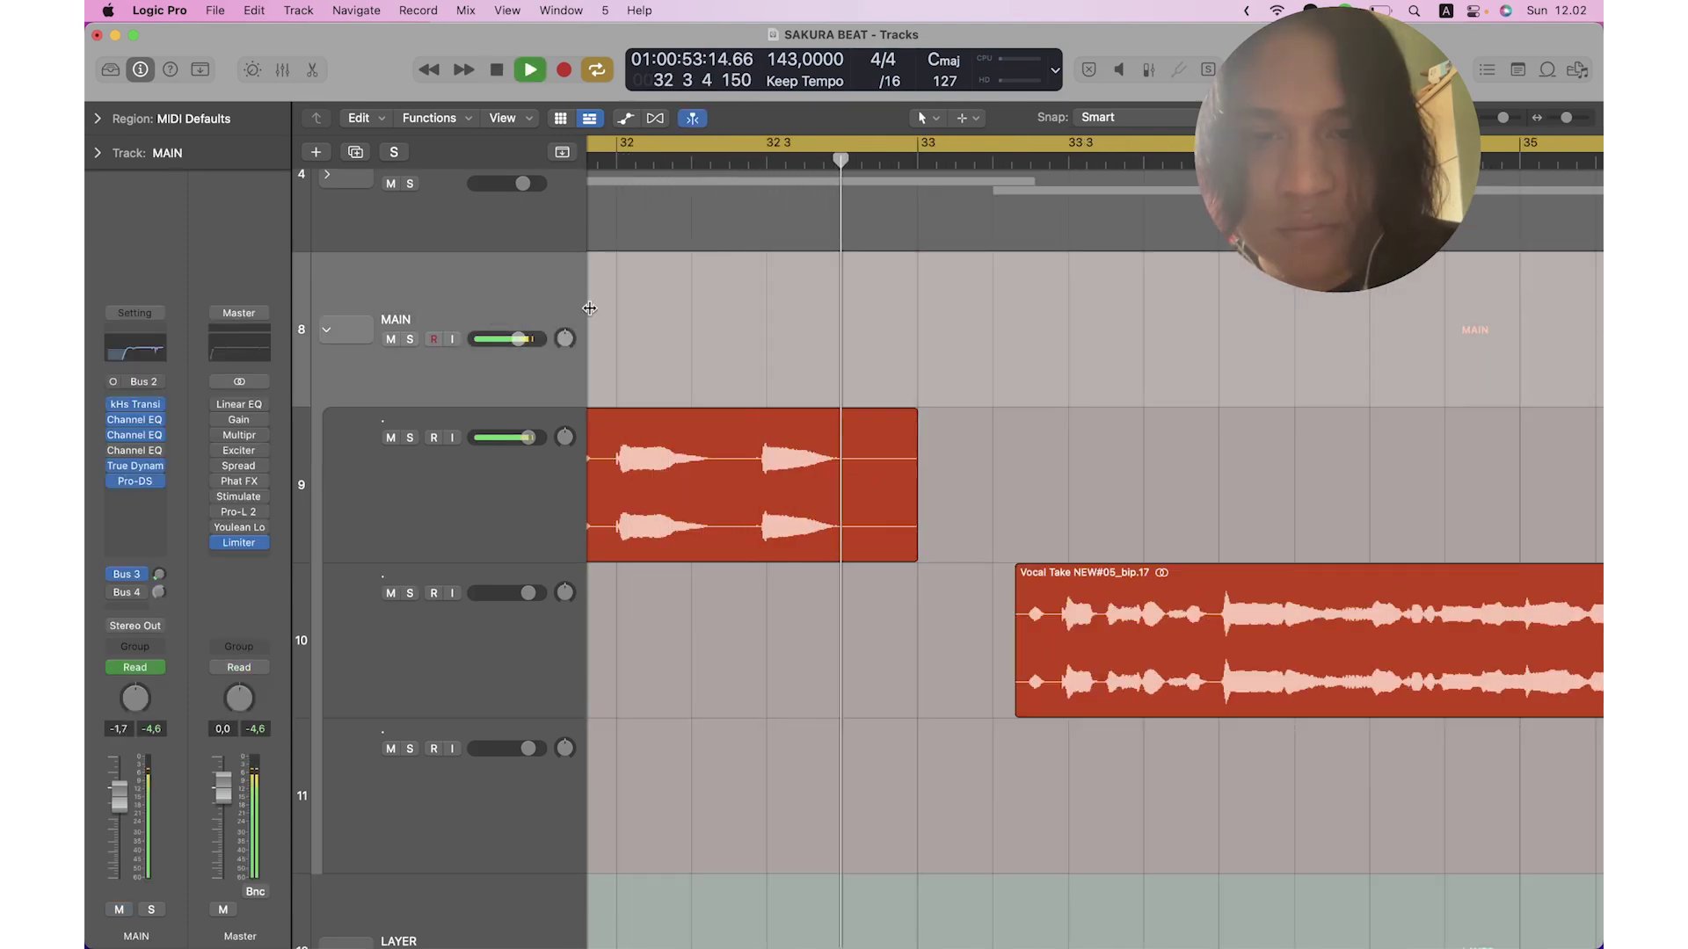
key(space)
Activate the MAIN stack's Bus 4 send, return the playhead to bar 16, and expand the stack's automation lanes.
scroll(590, 309, down, 5)
scroll(585, 323, left, 10)
click(641, 161)
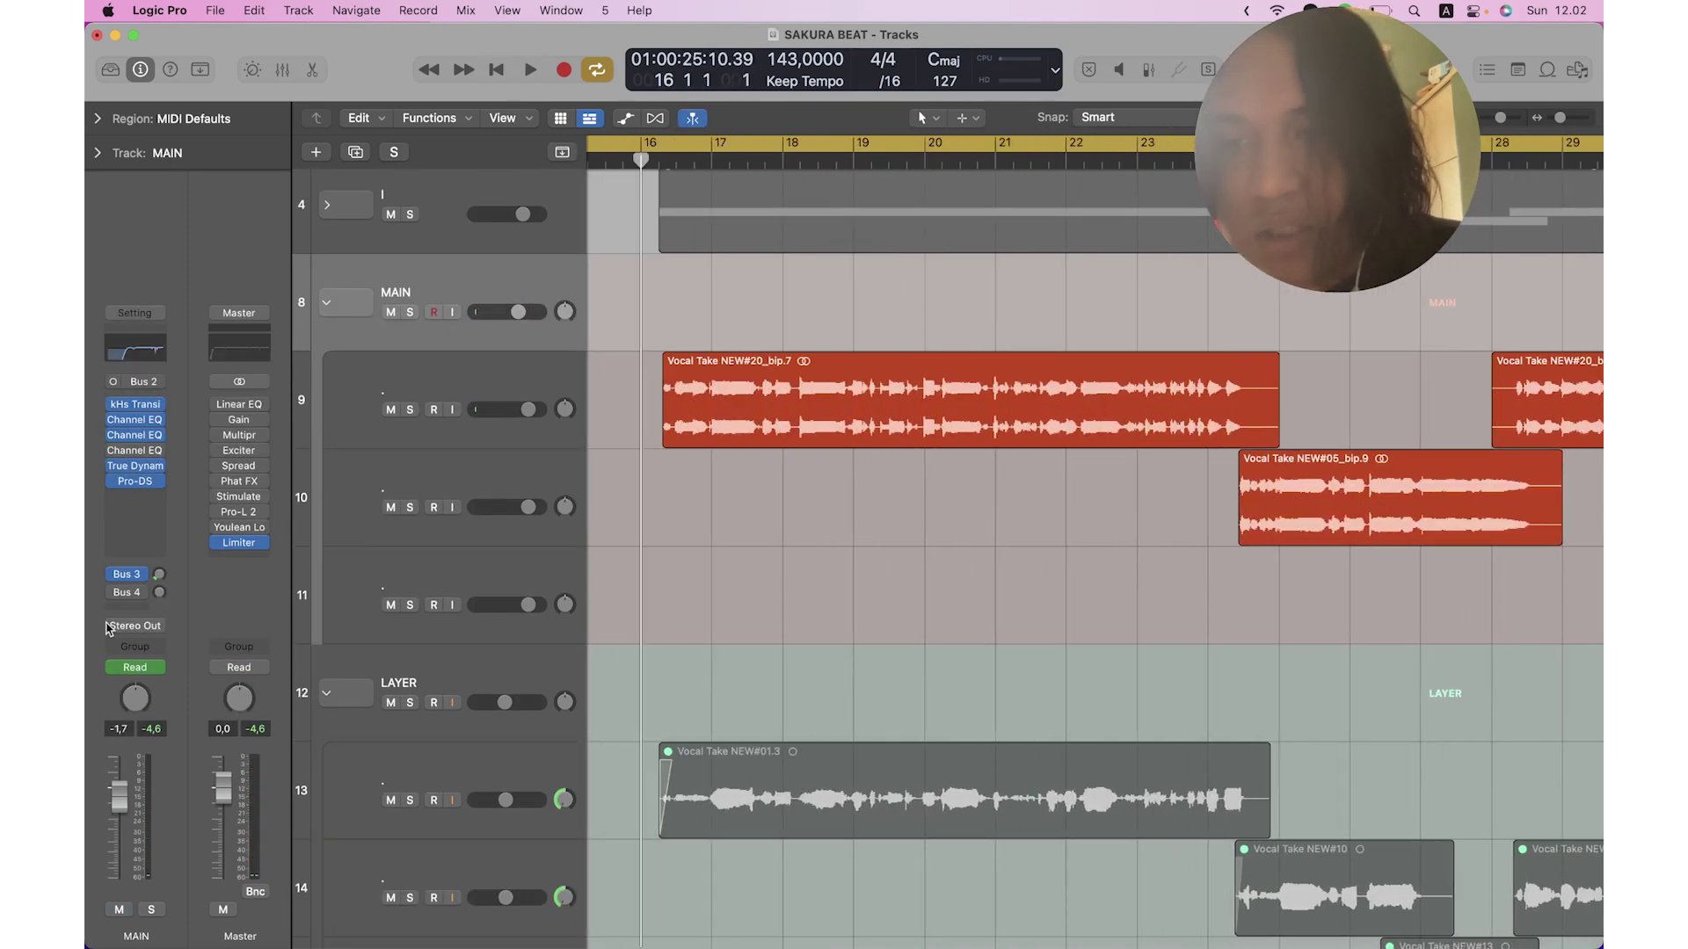
key(a)
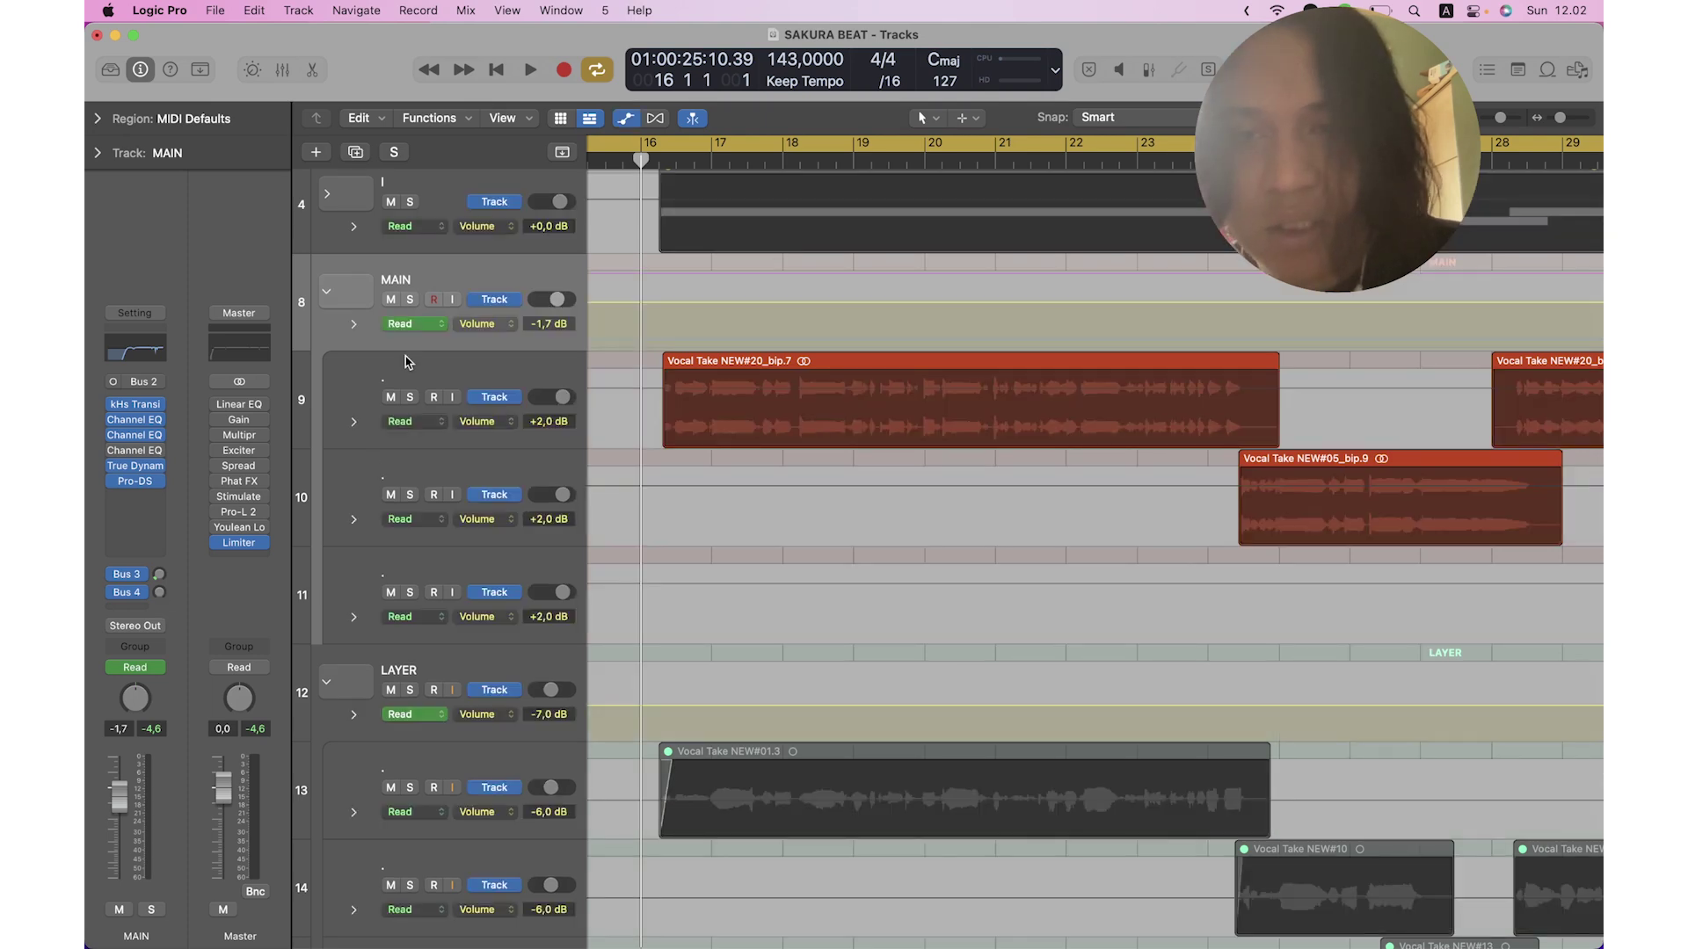
click(353, 324)
scroll(733, 328, right, 15)
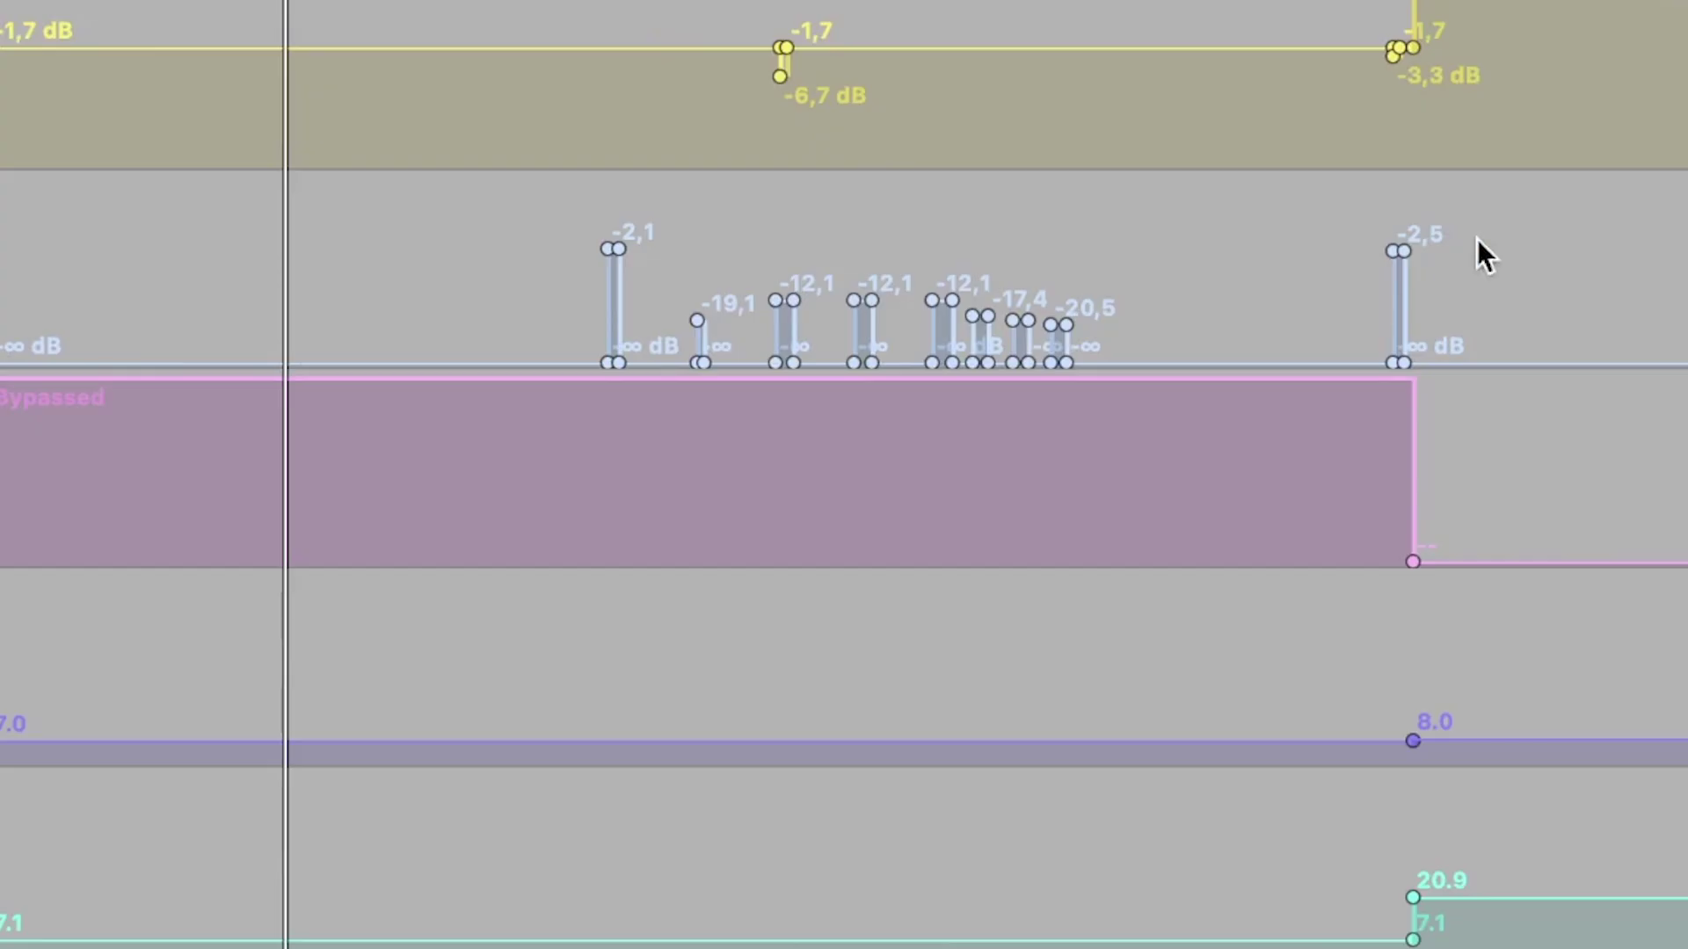
Review the MAIN stack's delay send automation, and play it from bar 31 past bar 33.
drag(1562, 230, 540, 290)
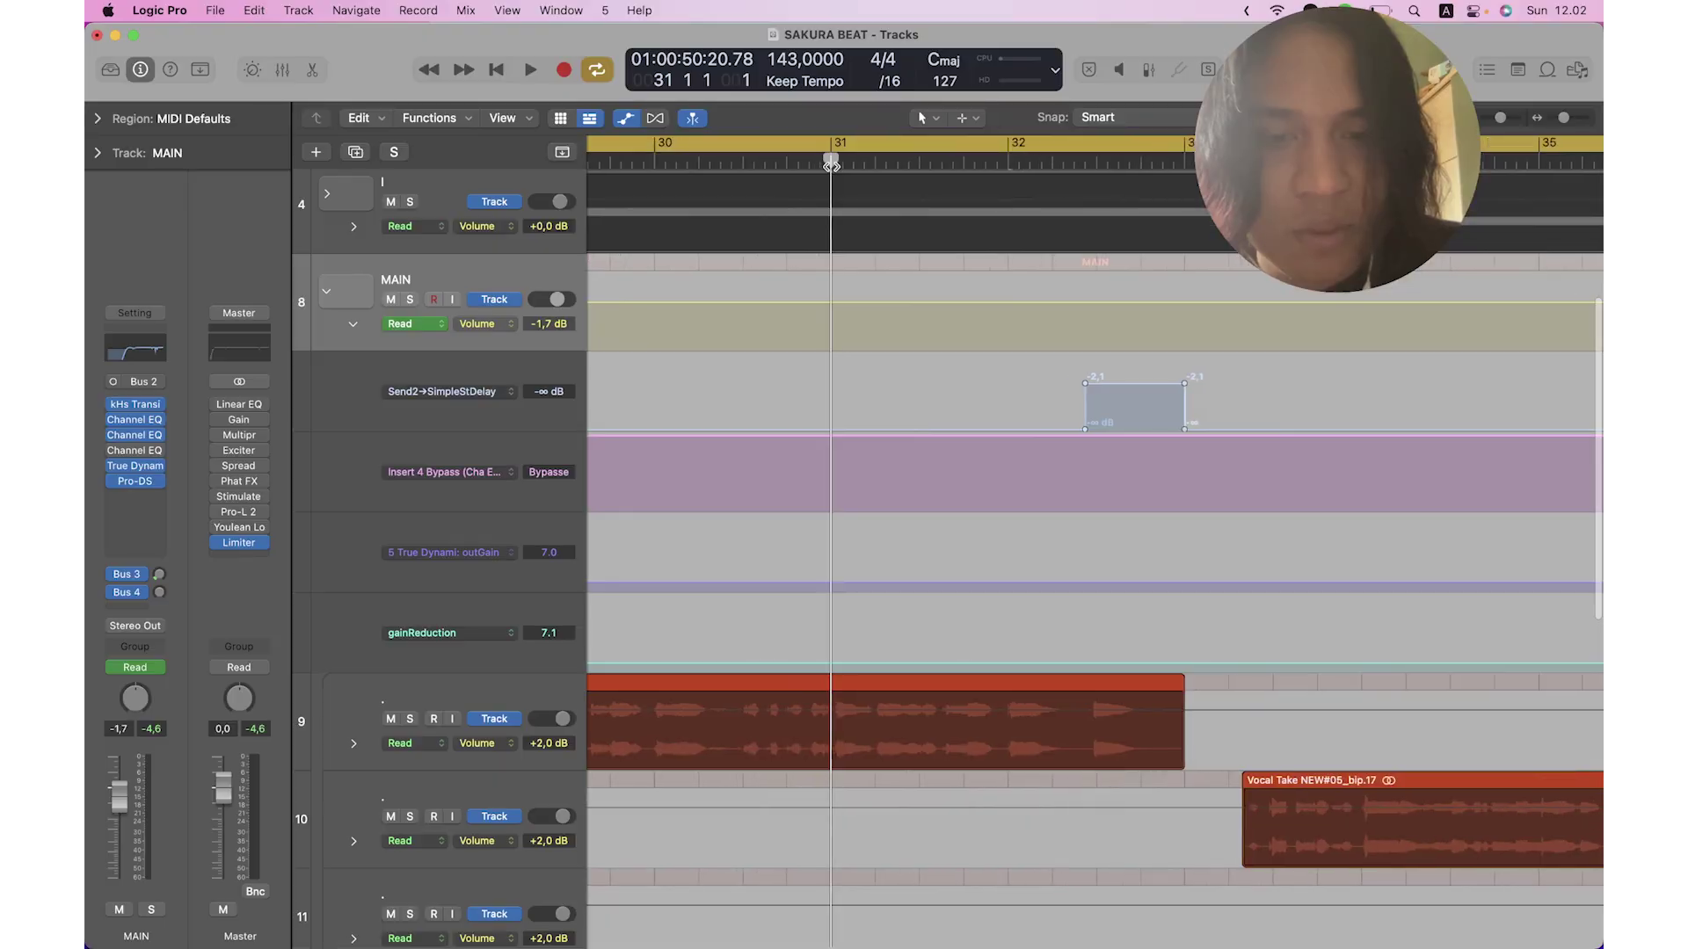
key(space)
key(super+Down)
key(super+Down)
scroll(872, 463, right, 3)
scroll(872, 464, down, 2)
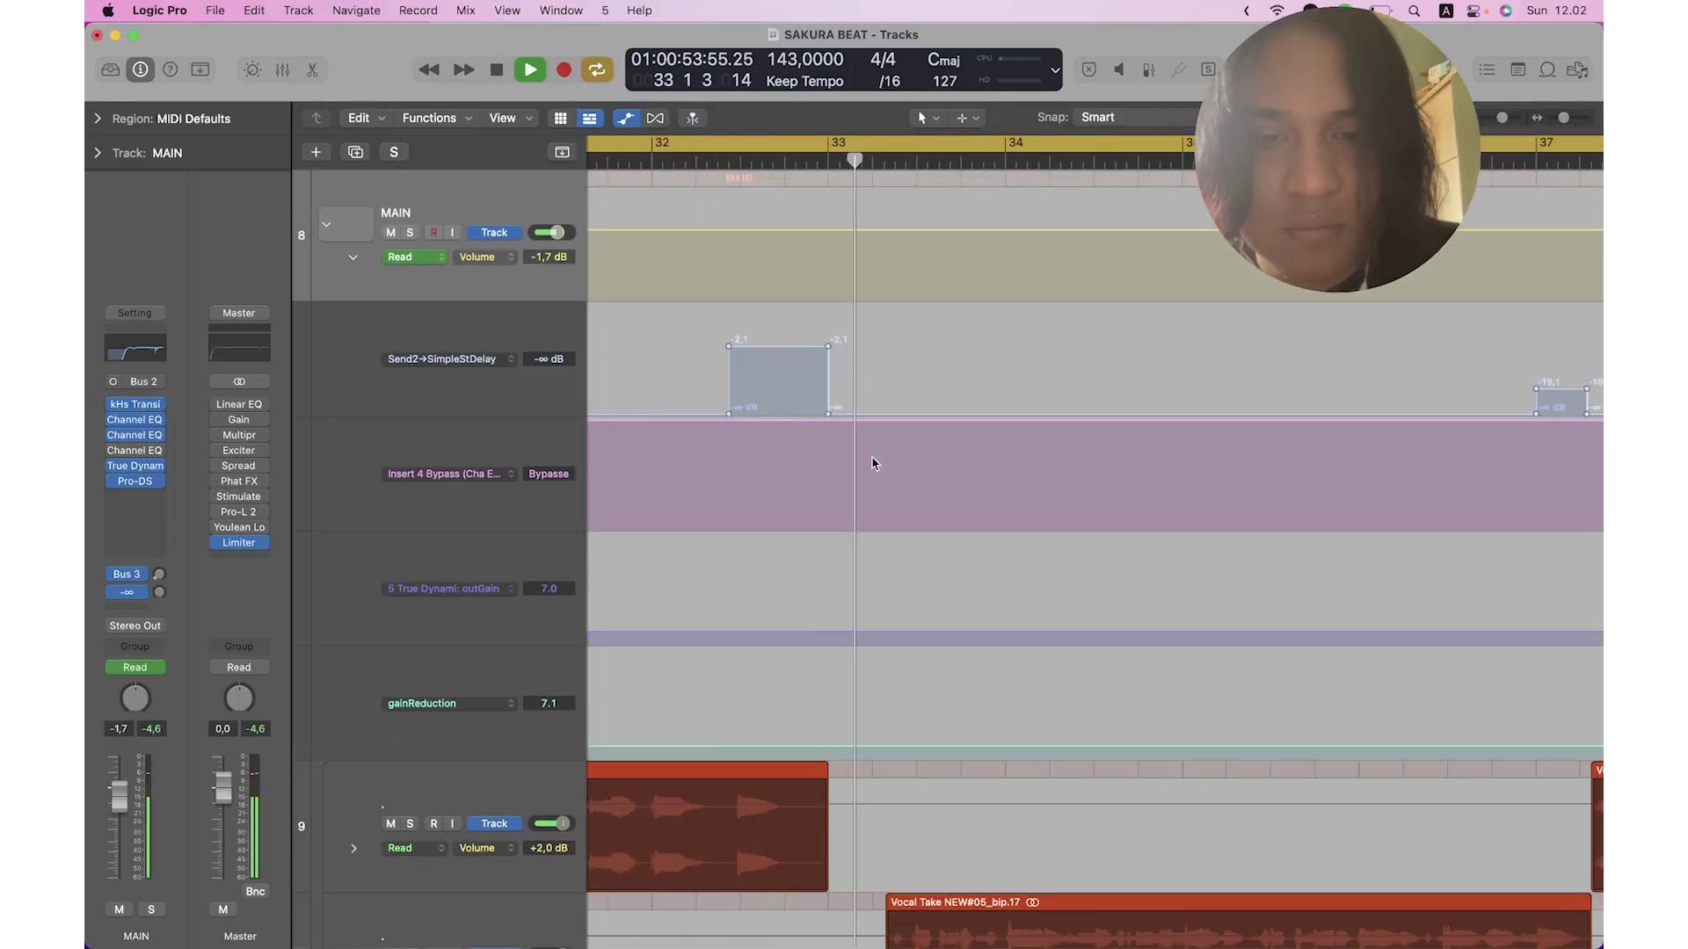
key(space)
Show the whole arrangement without automation lanes, and mute all vocal regions on tracks 9 to 11.
key(z)
click(327, 360)
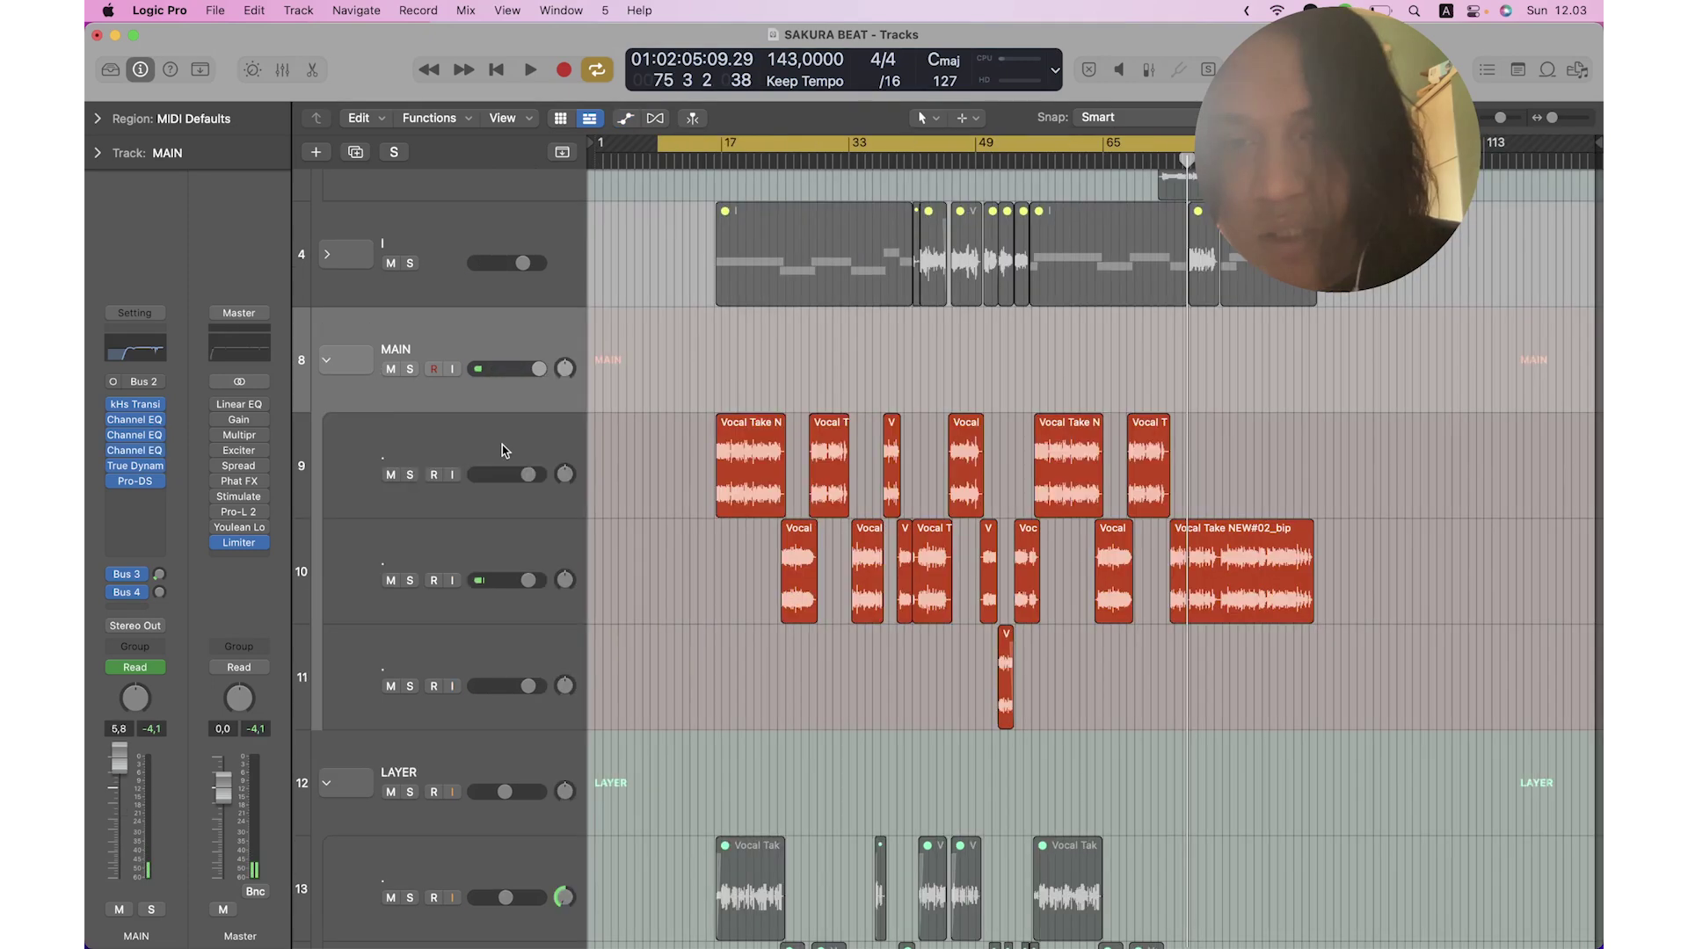
click(503, 444)
shift+click(507, 651)
key(ctrl+m)
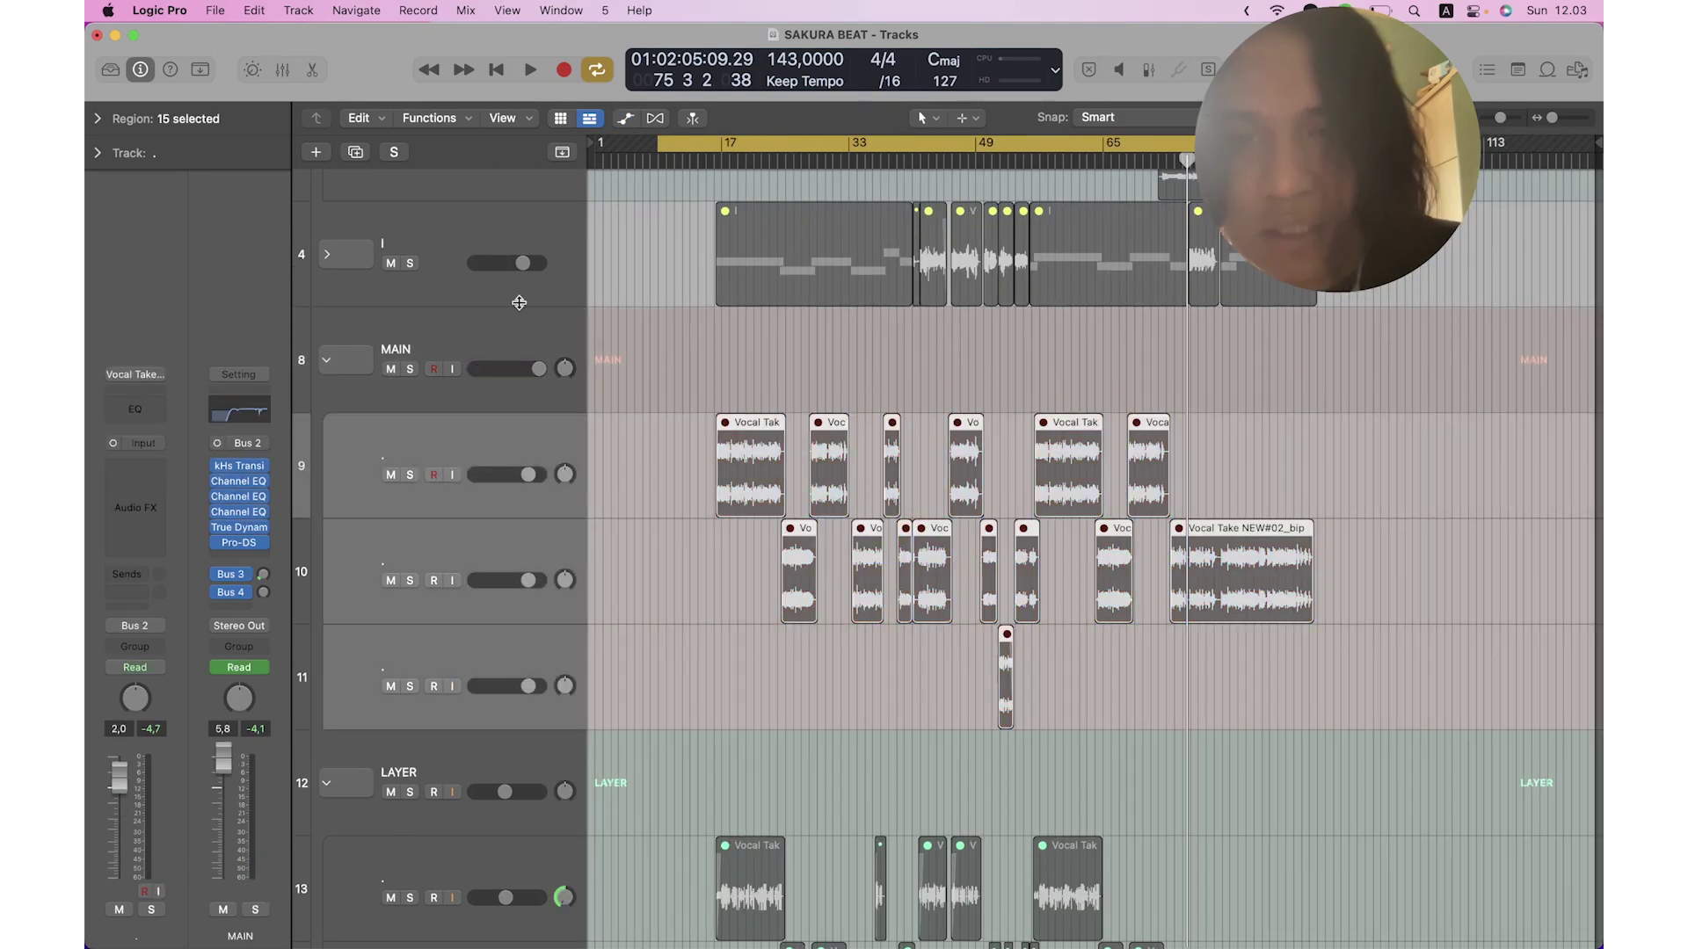
Collapse the MAIN stack, and select all vocal regions on tracks 13 to 18 of the LAYER stack.
click(327, 360)
scroll(879, 528, down, 3)
click(352, 347)
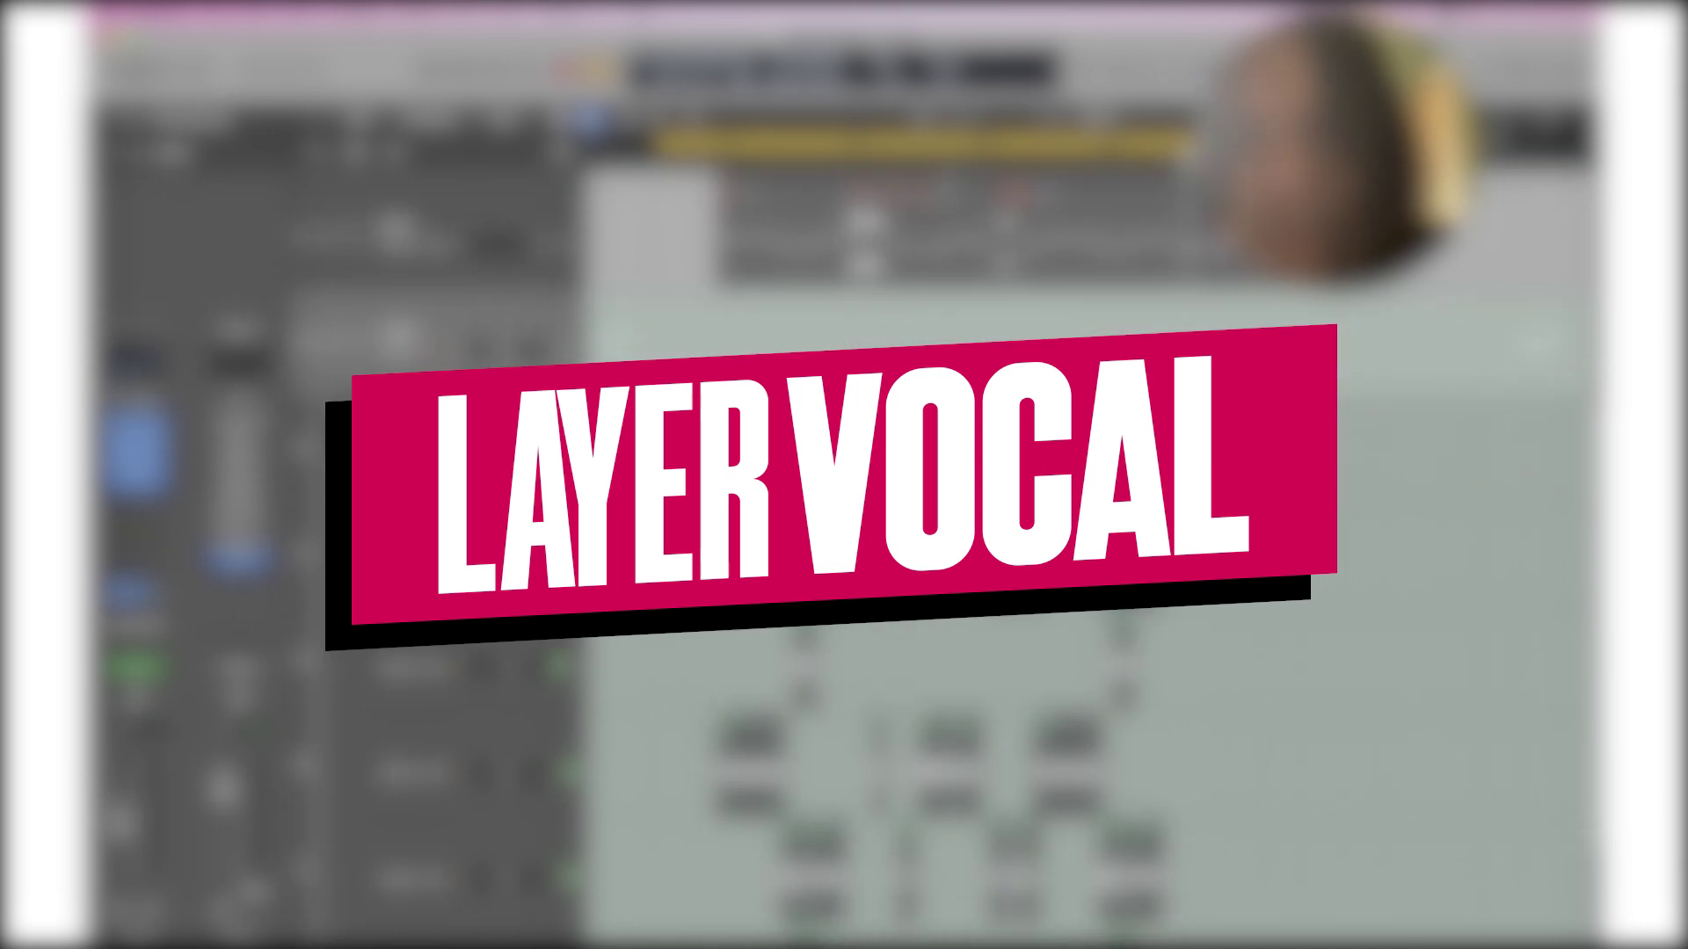
click(351, 453)
key(super+Up)
drag(666, 448, 895, 545)
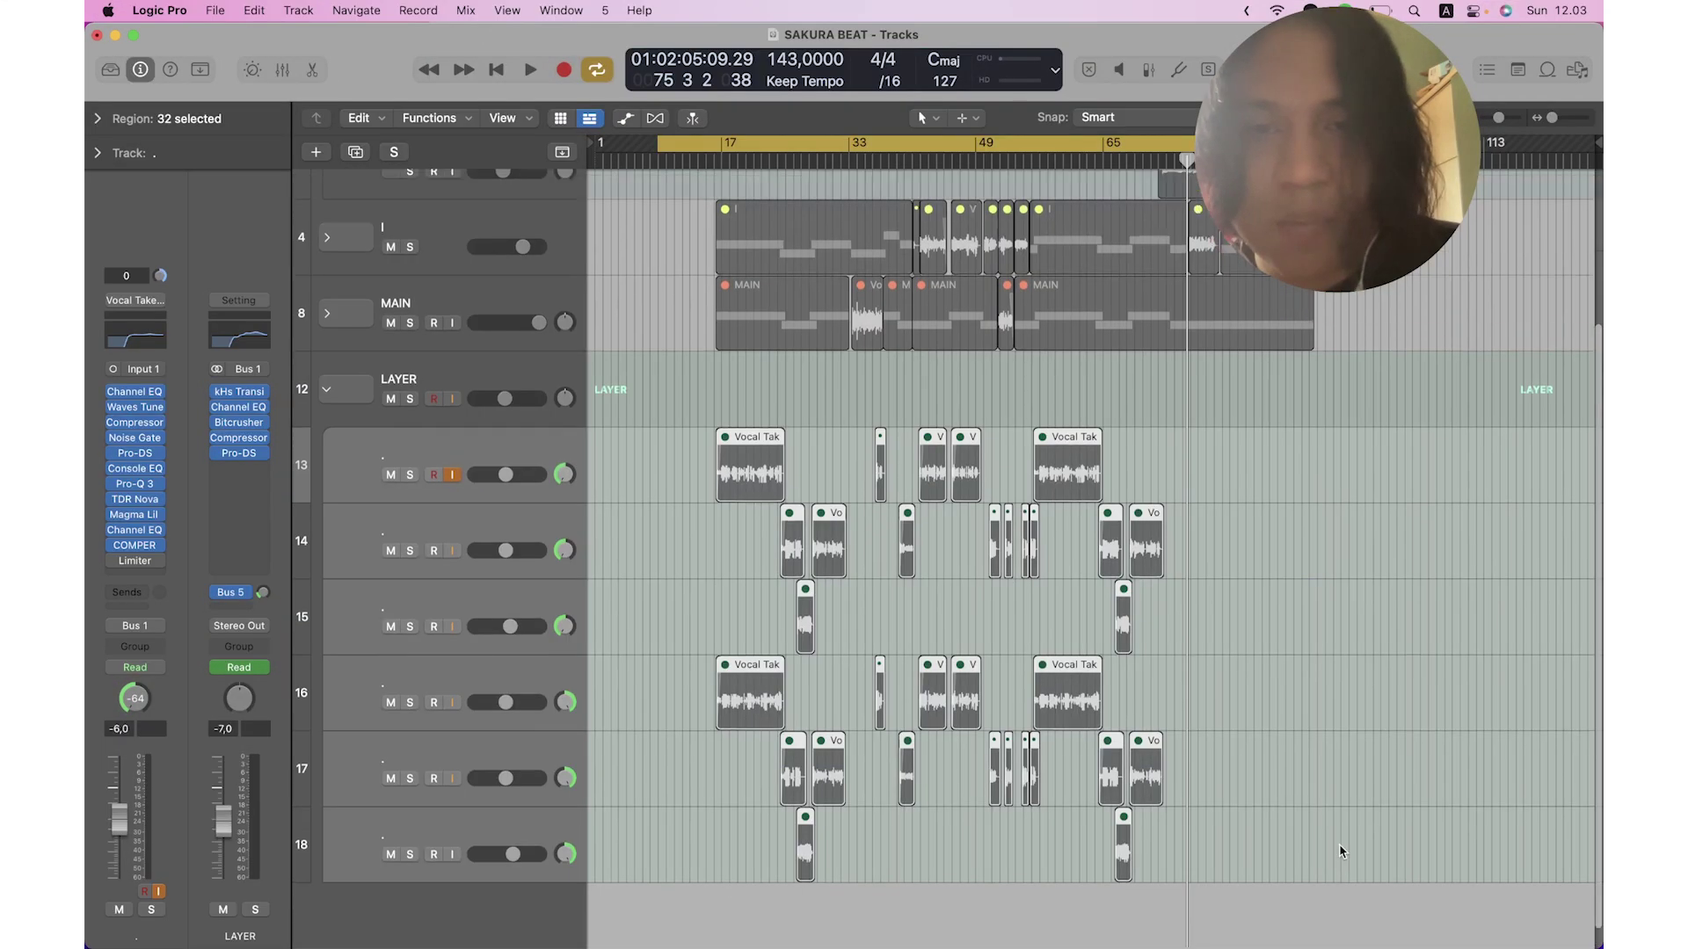
scroll(1338, 844, up, 5)
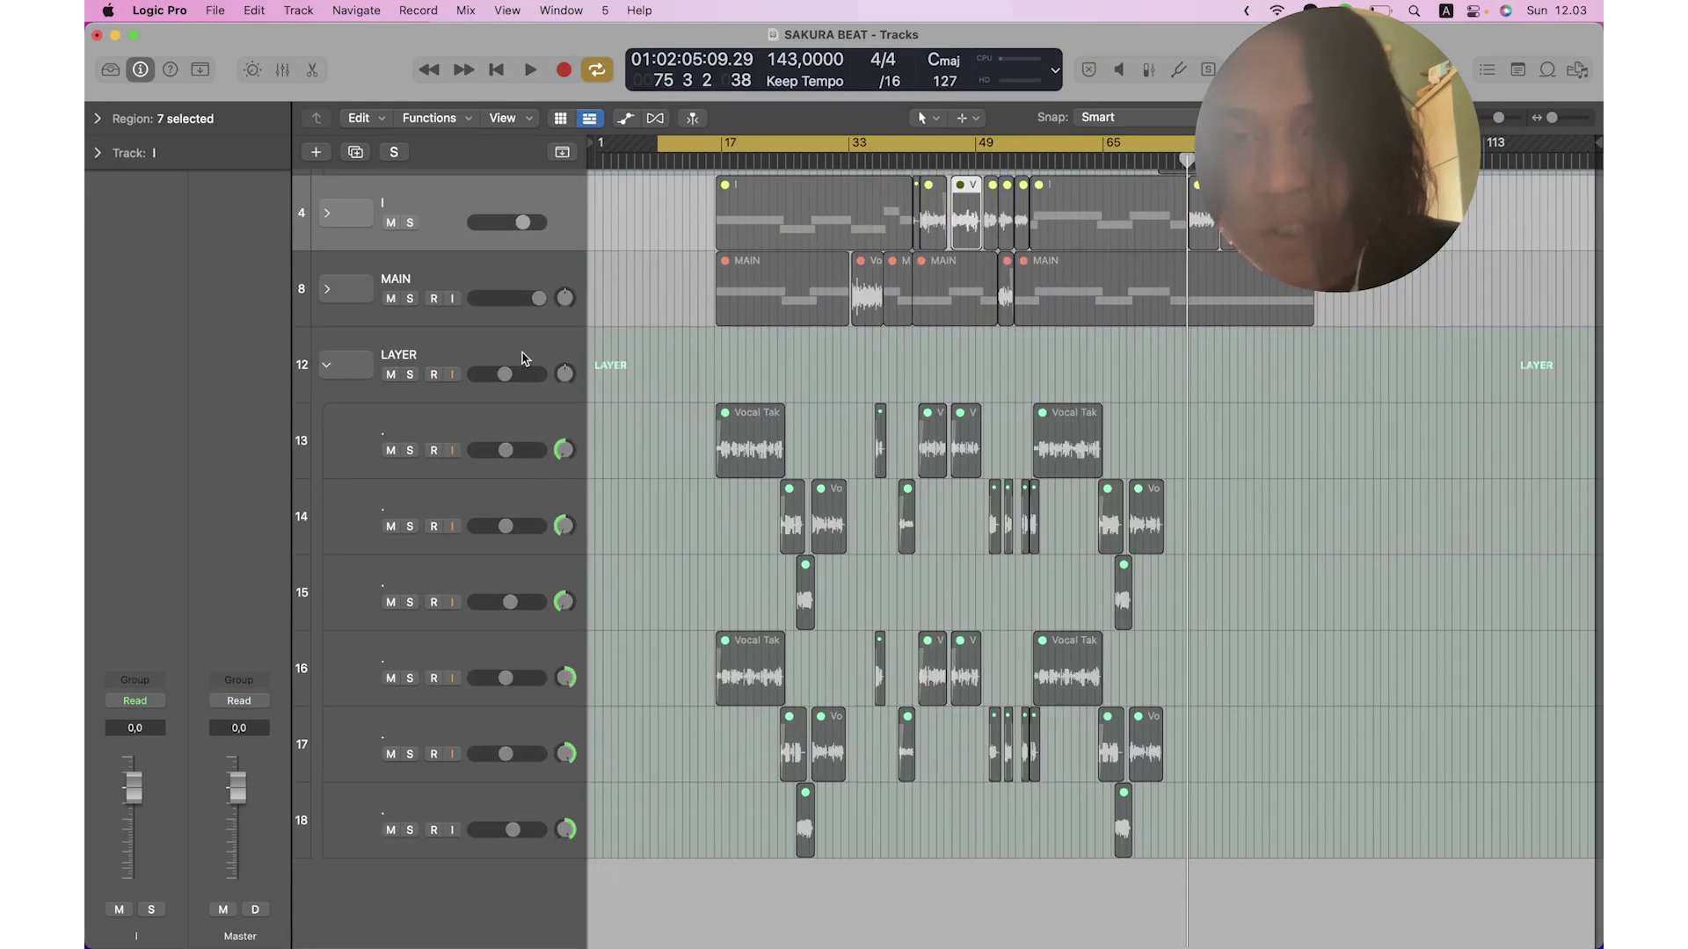
Select the LAYER stack, and place the playhead at bar 16, just before its first regions.
click(524, 357)
key(super+Up)
key(super+Right)
scroll(633, 277, left, 8)
click(763, 162)
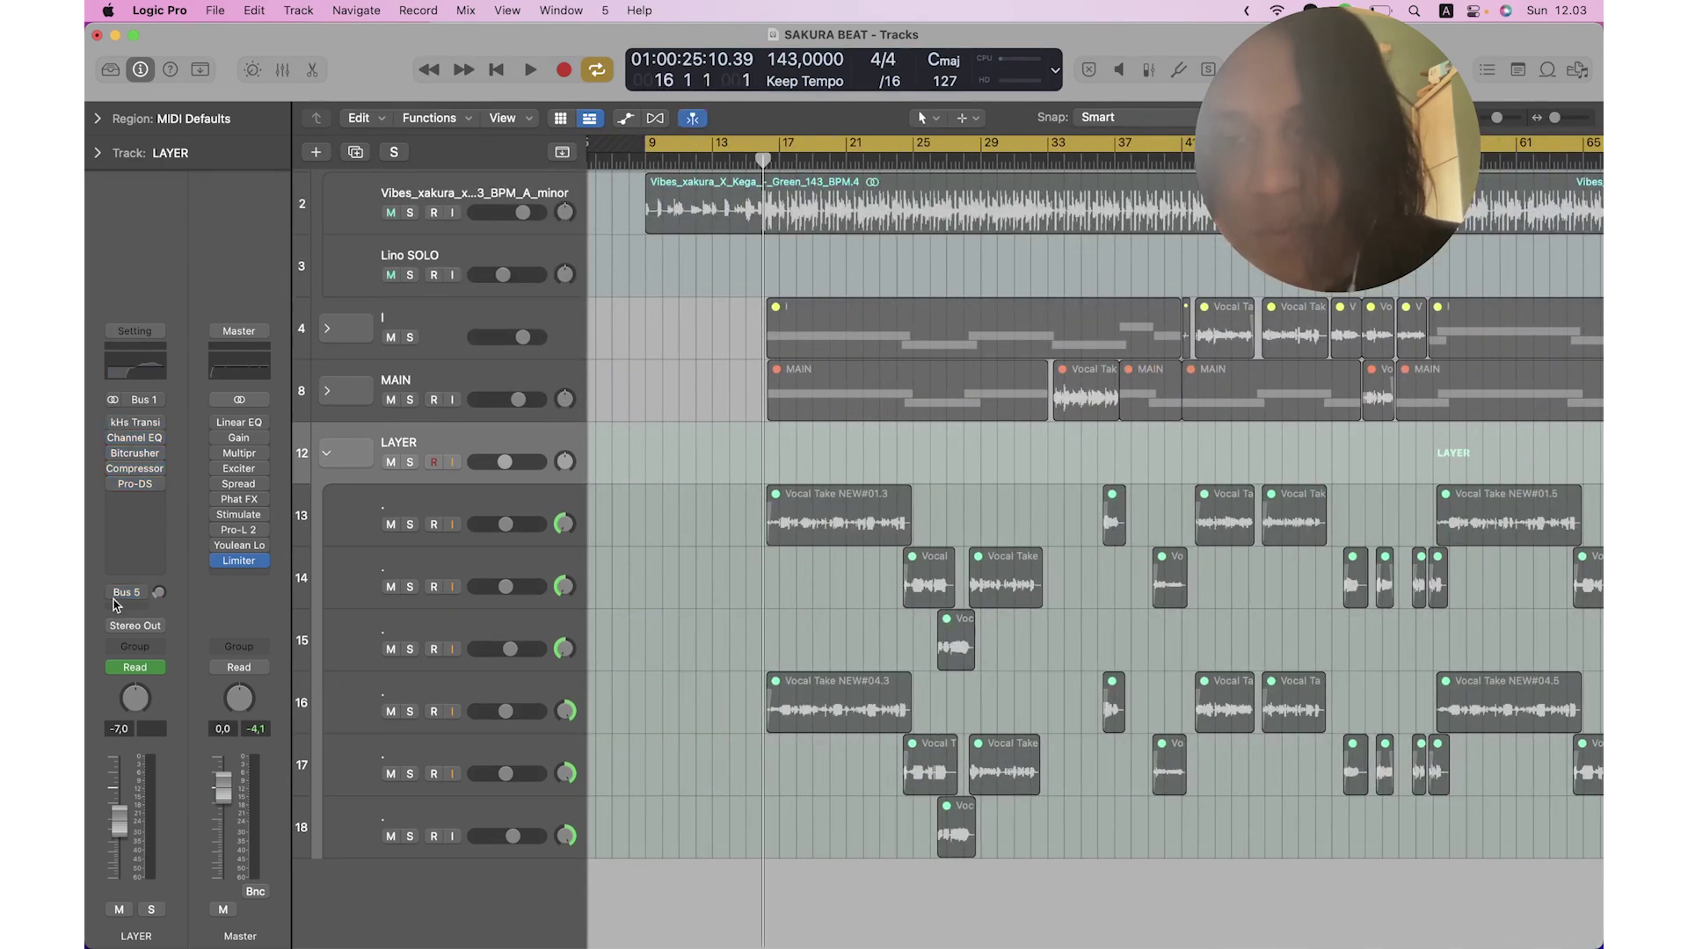
Enable kHs Transient and Channel EQ on the LAYER stack, and open the Channel EQ to review its curve.
click(114, 439)
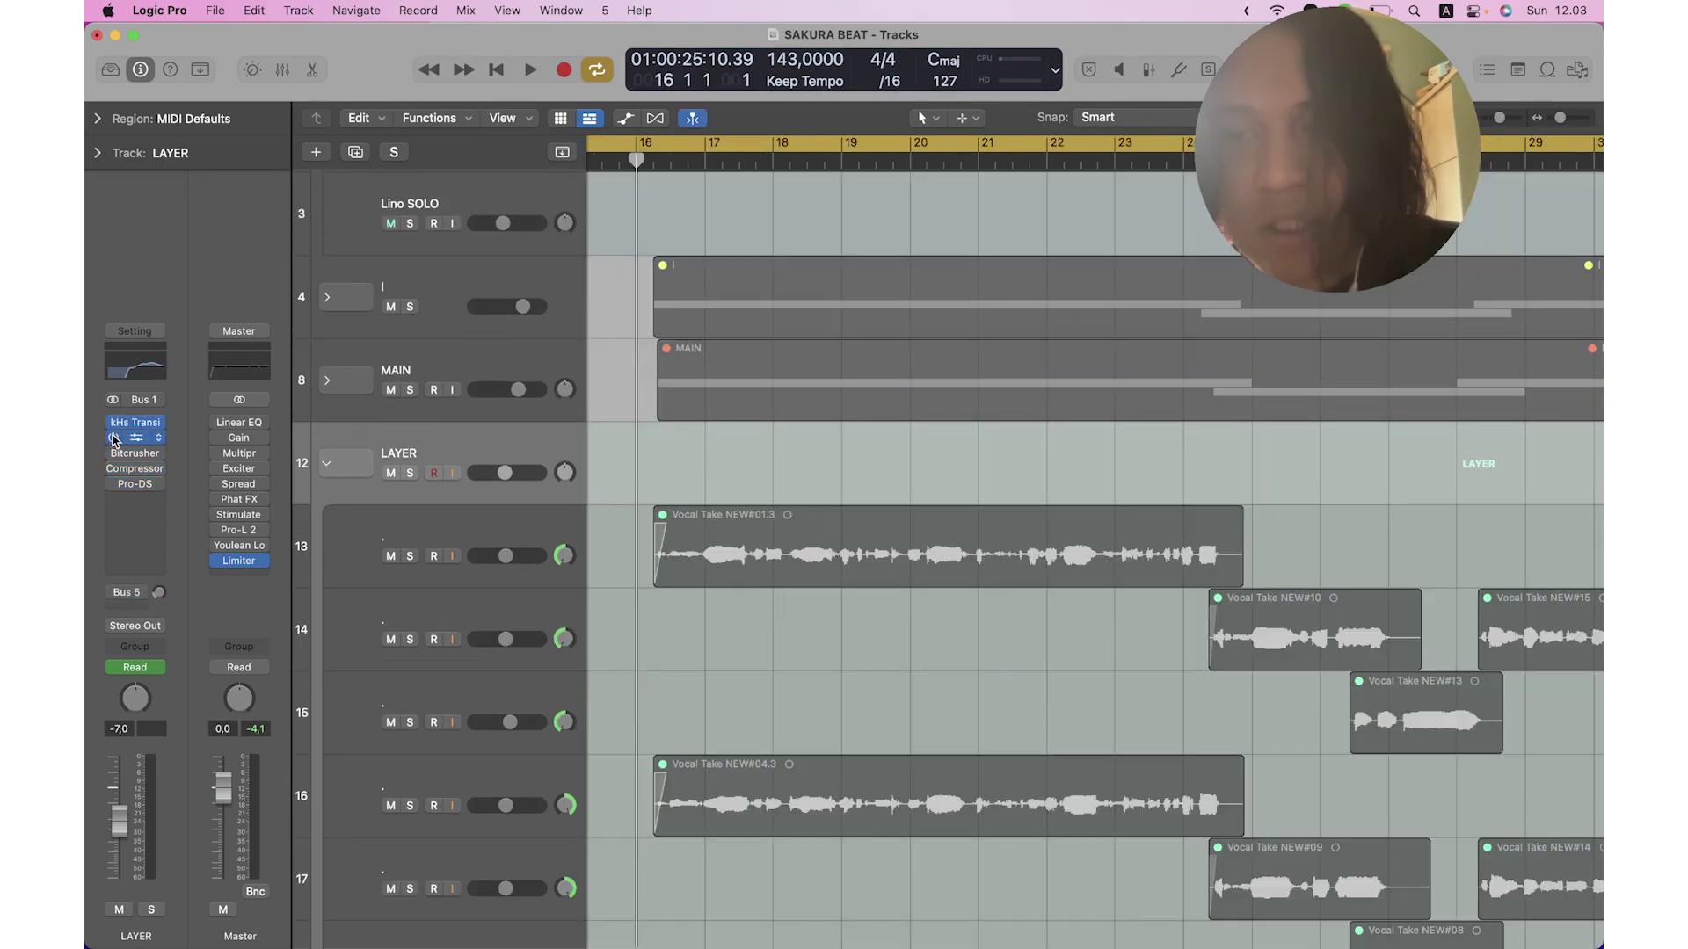
click(141, 438)
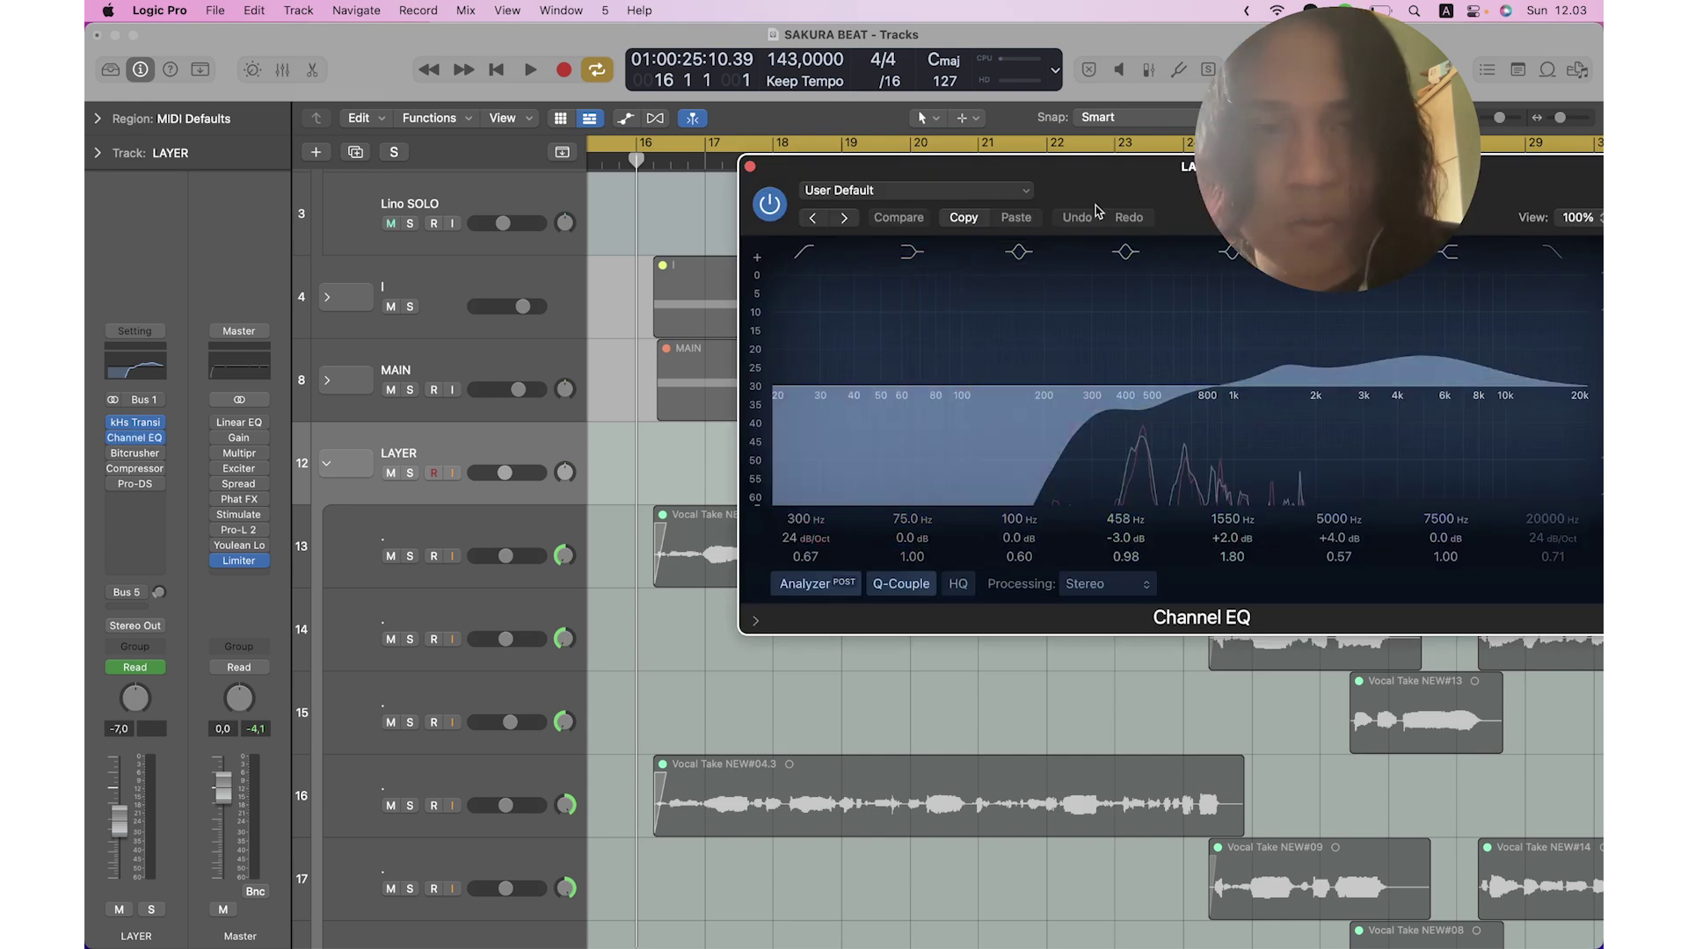
drag(1127, 182, 1113, 178)
Unmute the vocal regions on tracks 13 to 18, and move the playhead to 15 3 with the LAYER stack selected.
scroll(599, 471, down, 3)
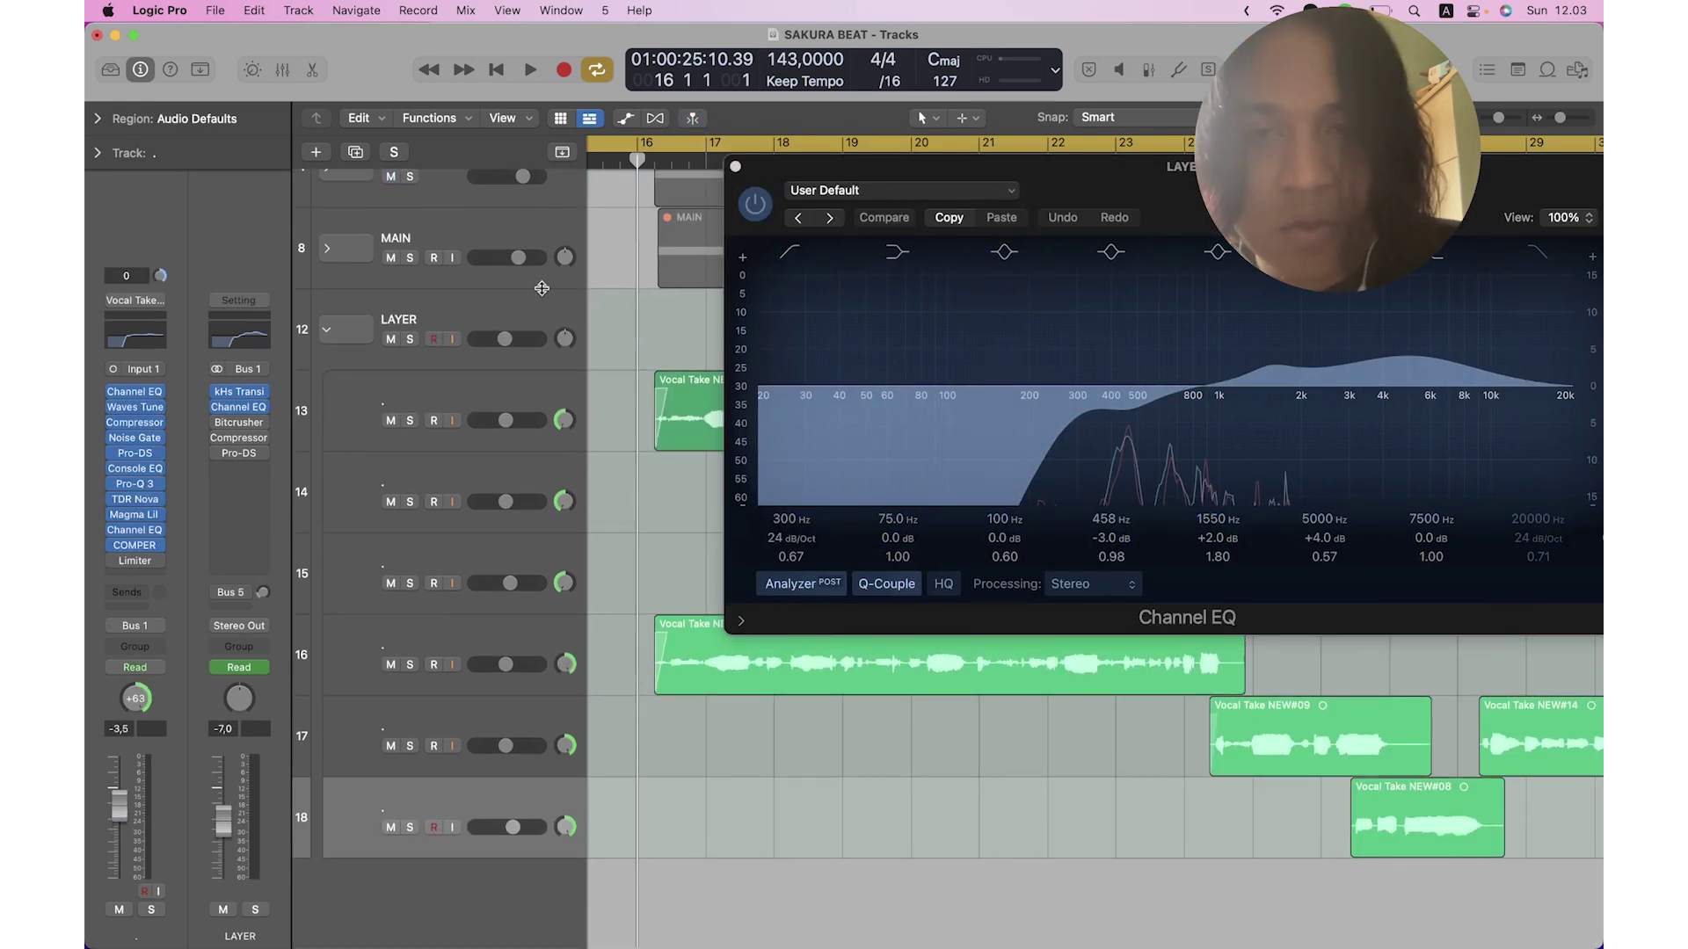
click(542, 322)
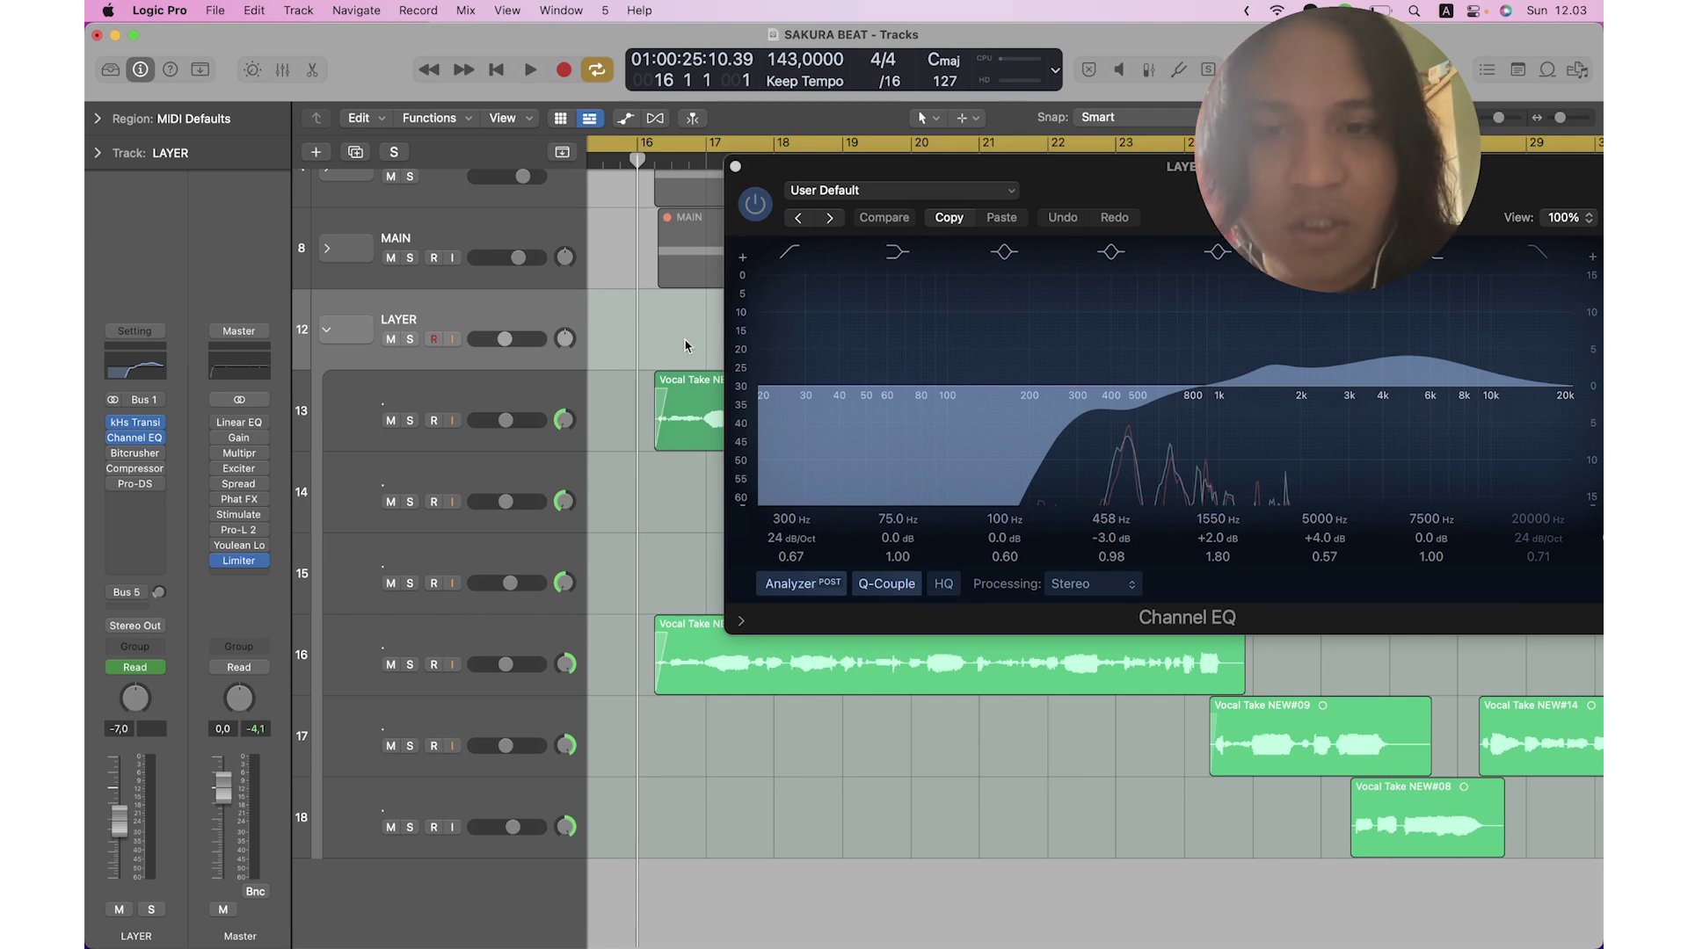
key(super+Up)
mouse_move(636, 160)
mouse_down()
mouse_move(591, 160)
mouse_move(634, 160)
mouse_up()
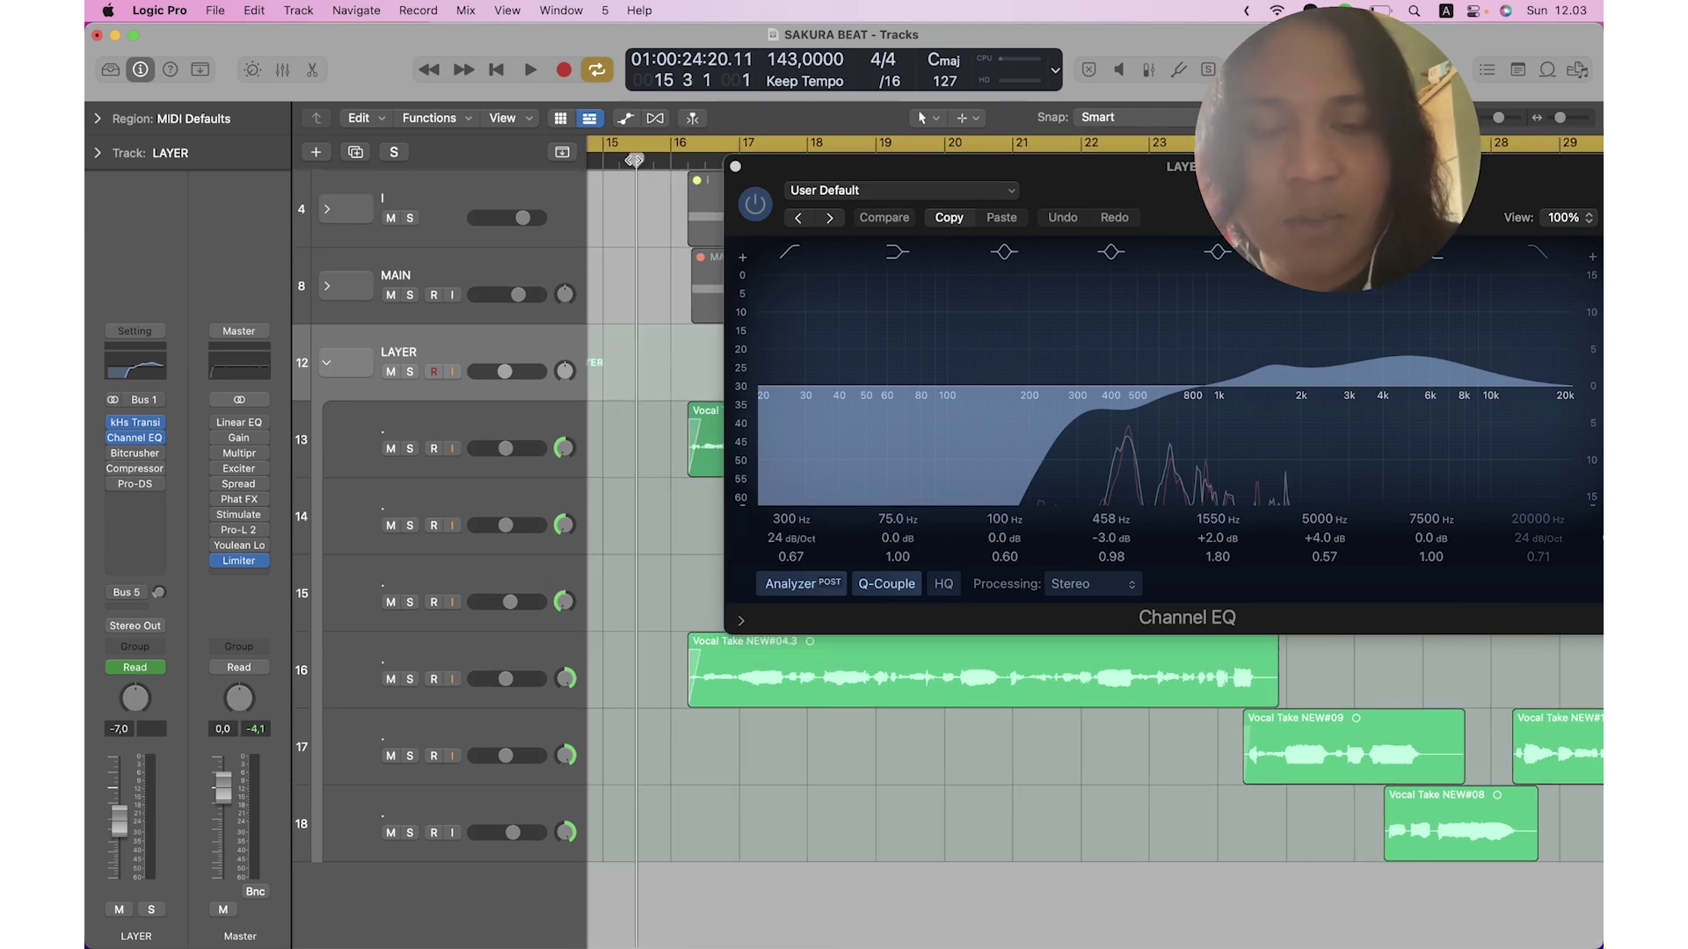
Expand the MAIN stack, and unmute the vocal regions on tracks 9 to 11.
scroll(652, 297, down, 2)
scroll(652, 298, right, 2)
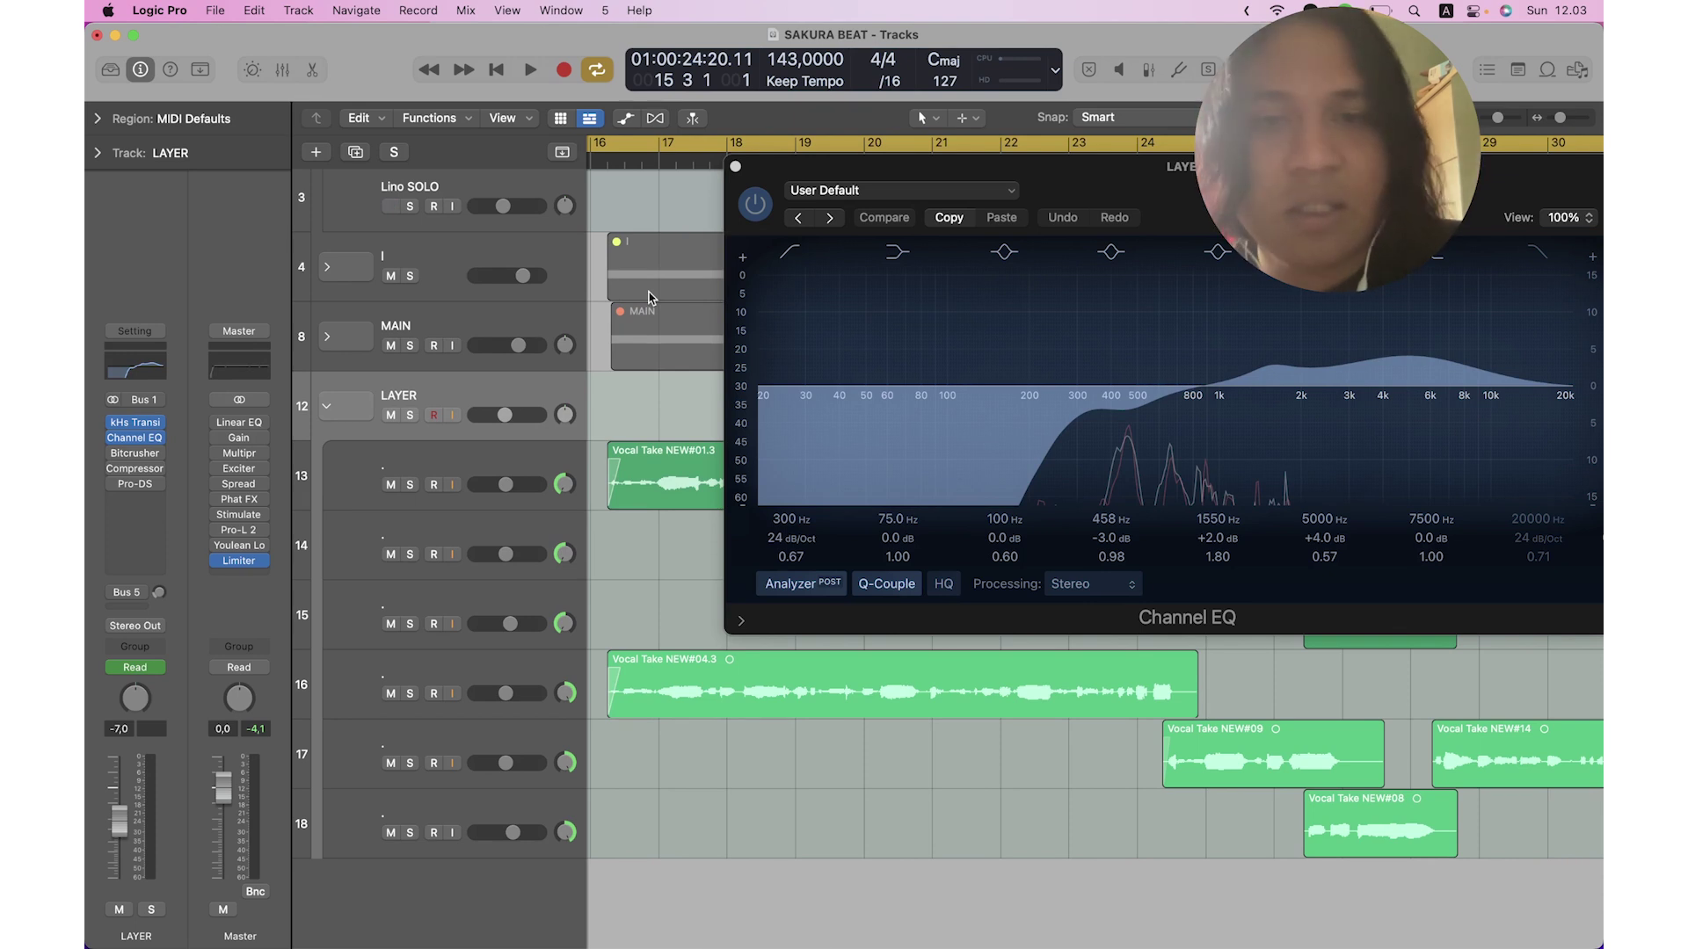
scroll(651, 297, up, 2)
scroll(651, 298, left, 2)
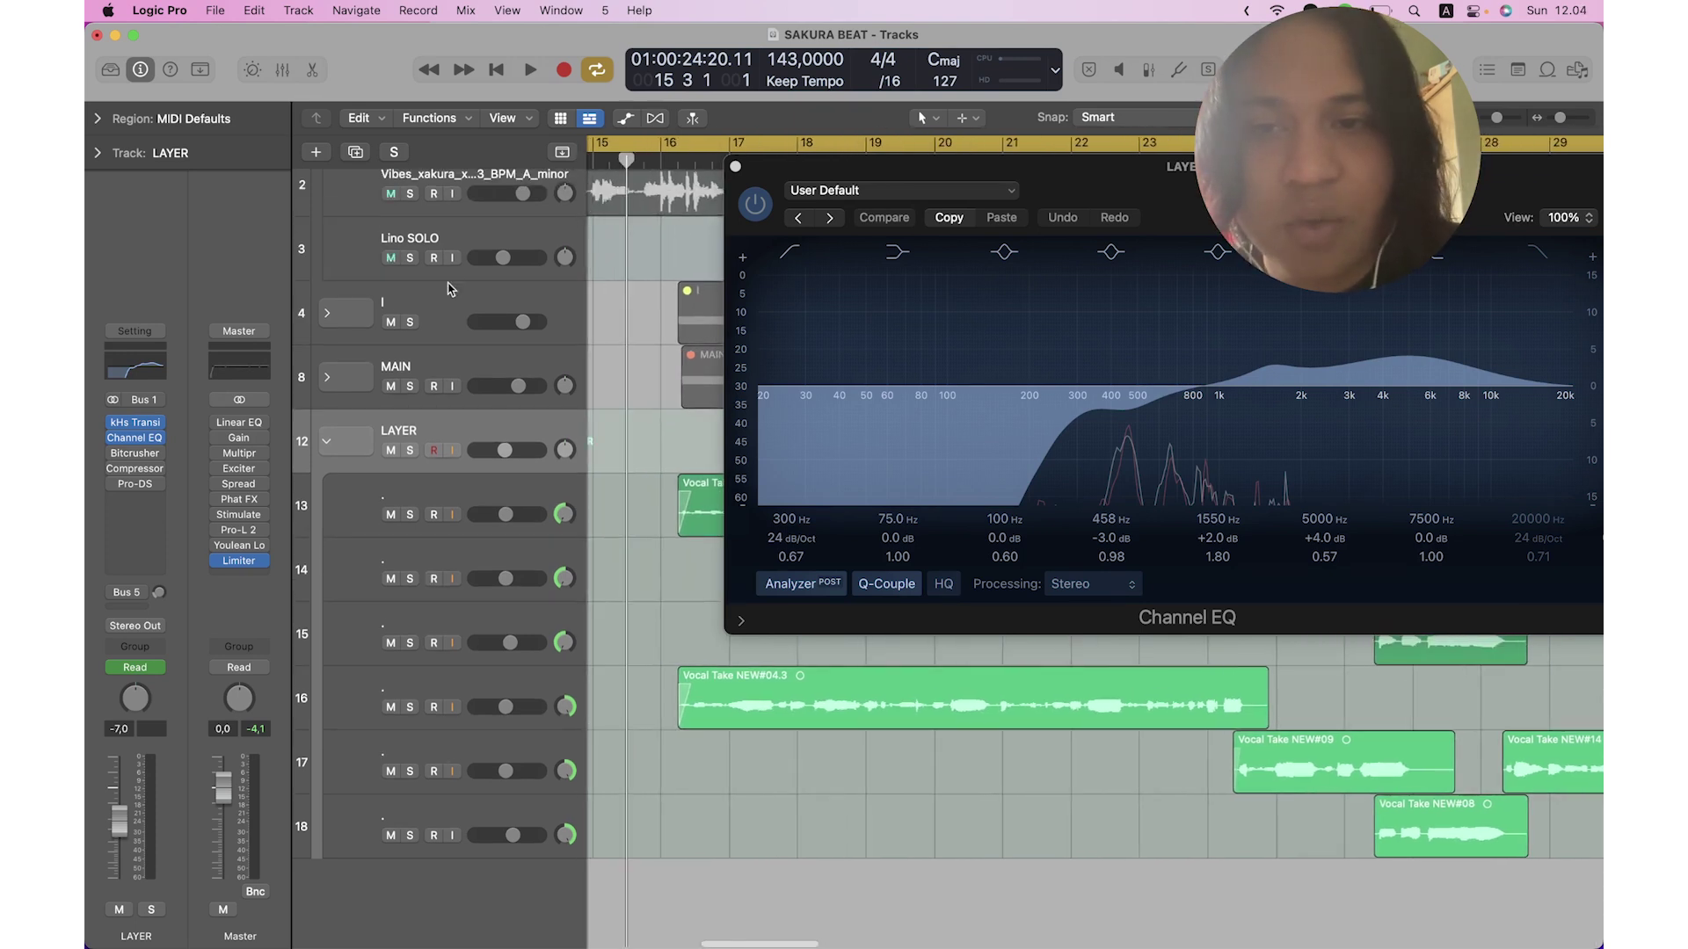
click(328, 378)
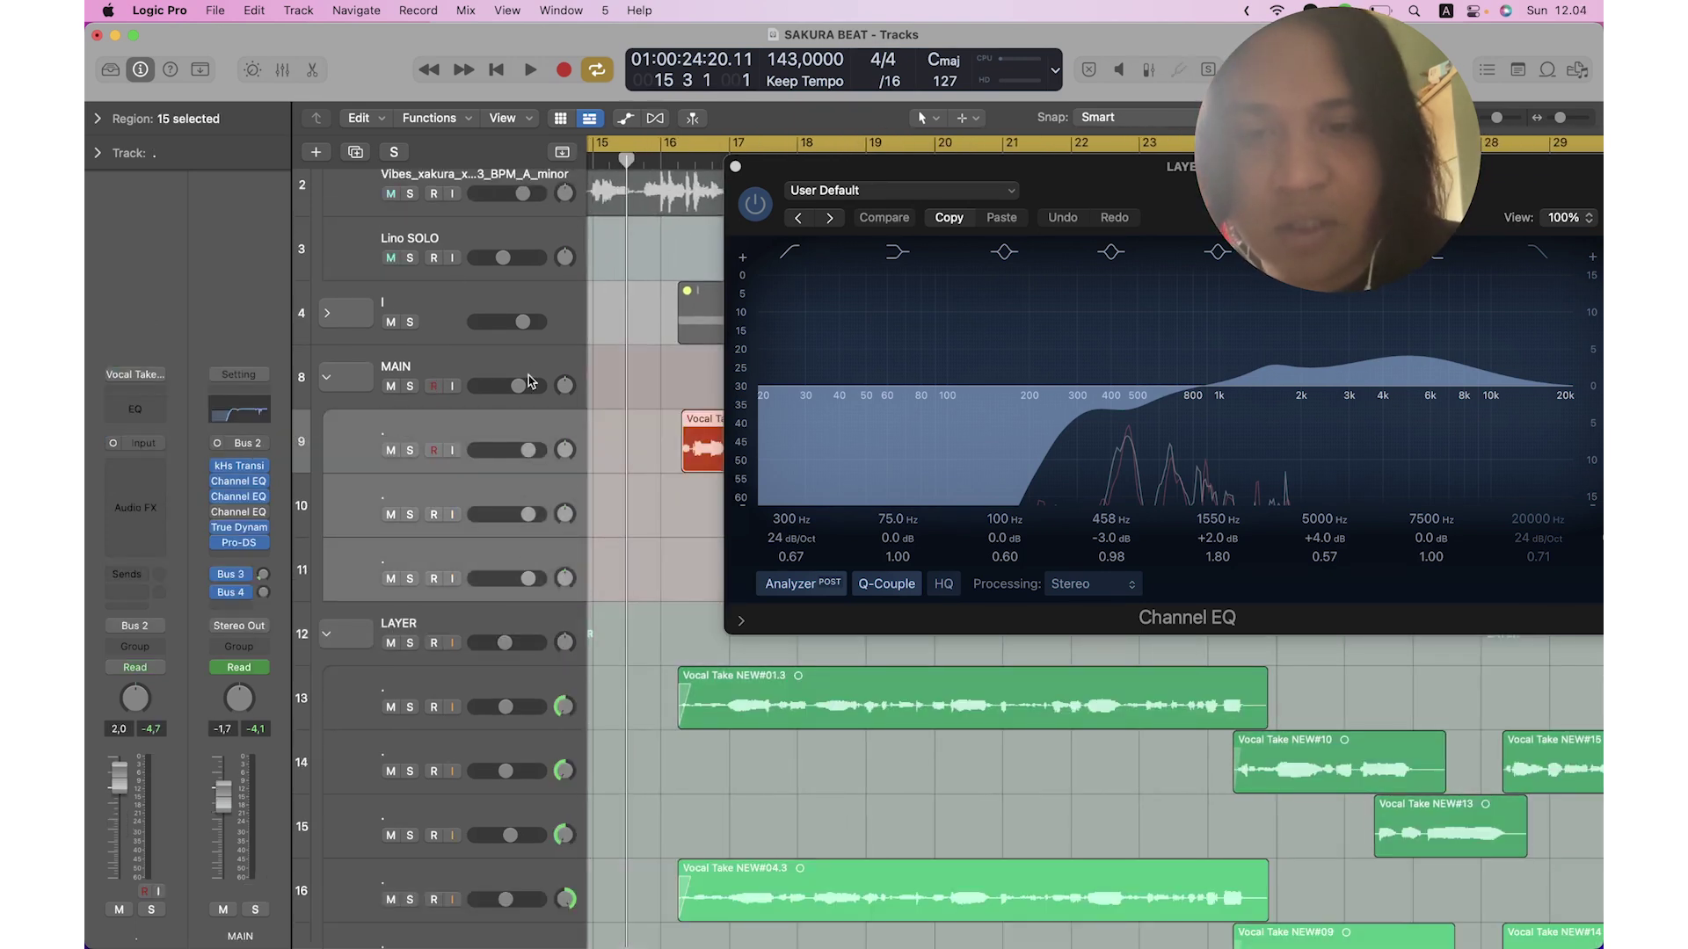
Lower the MAIN stack's volume to -12.1 dB, and play the main and layer vocals together.
key(a)
key(space)
key(a)
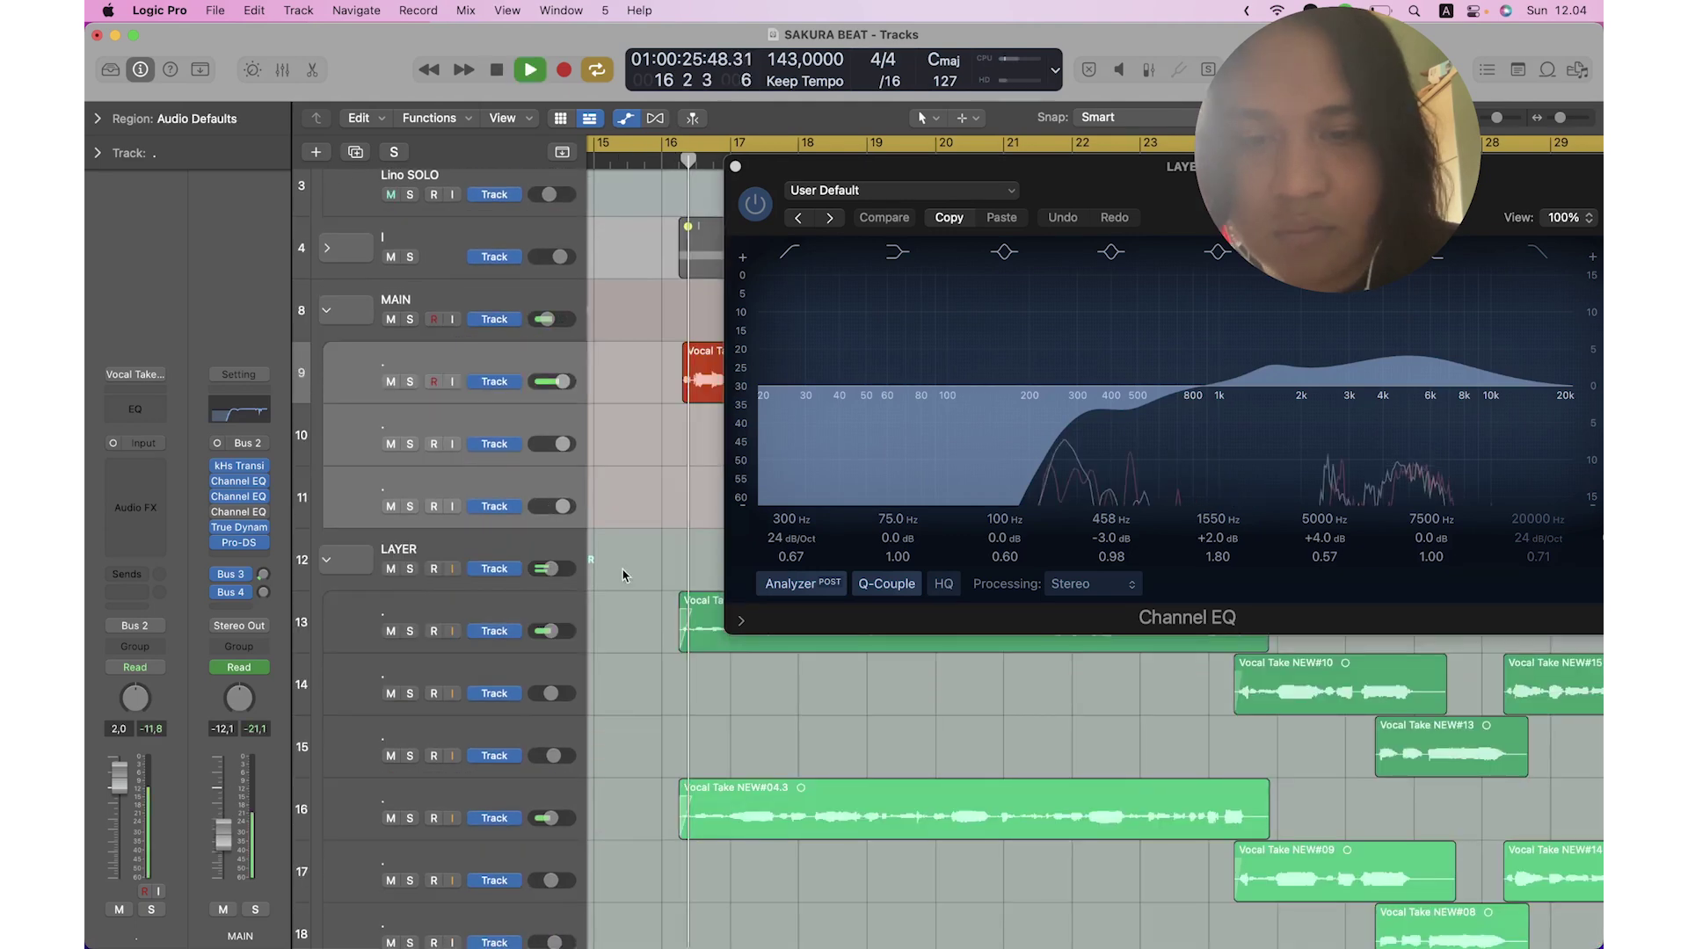
click(526, 302)
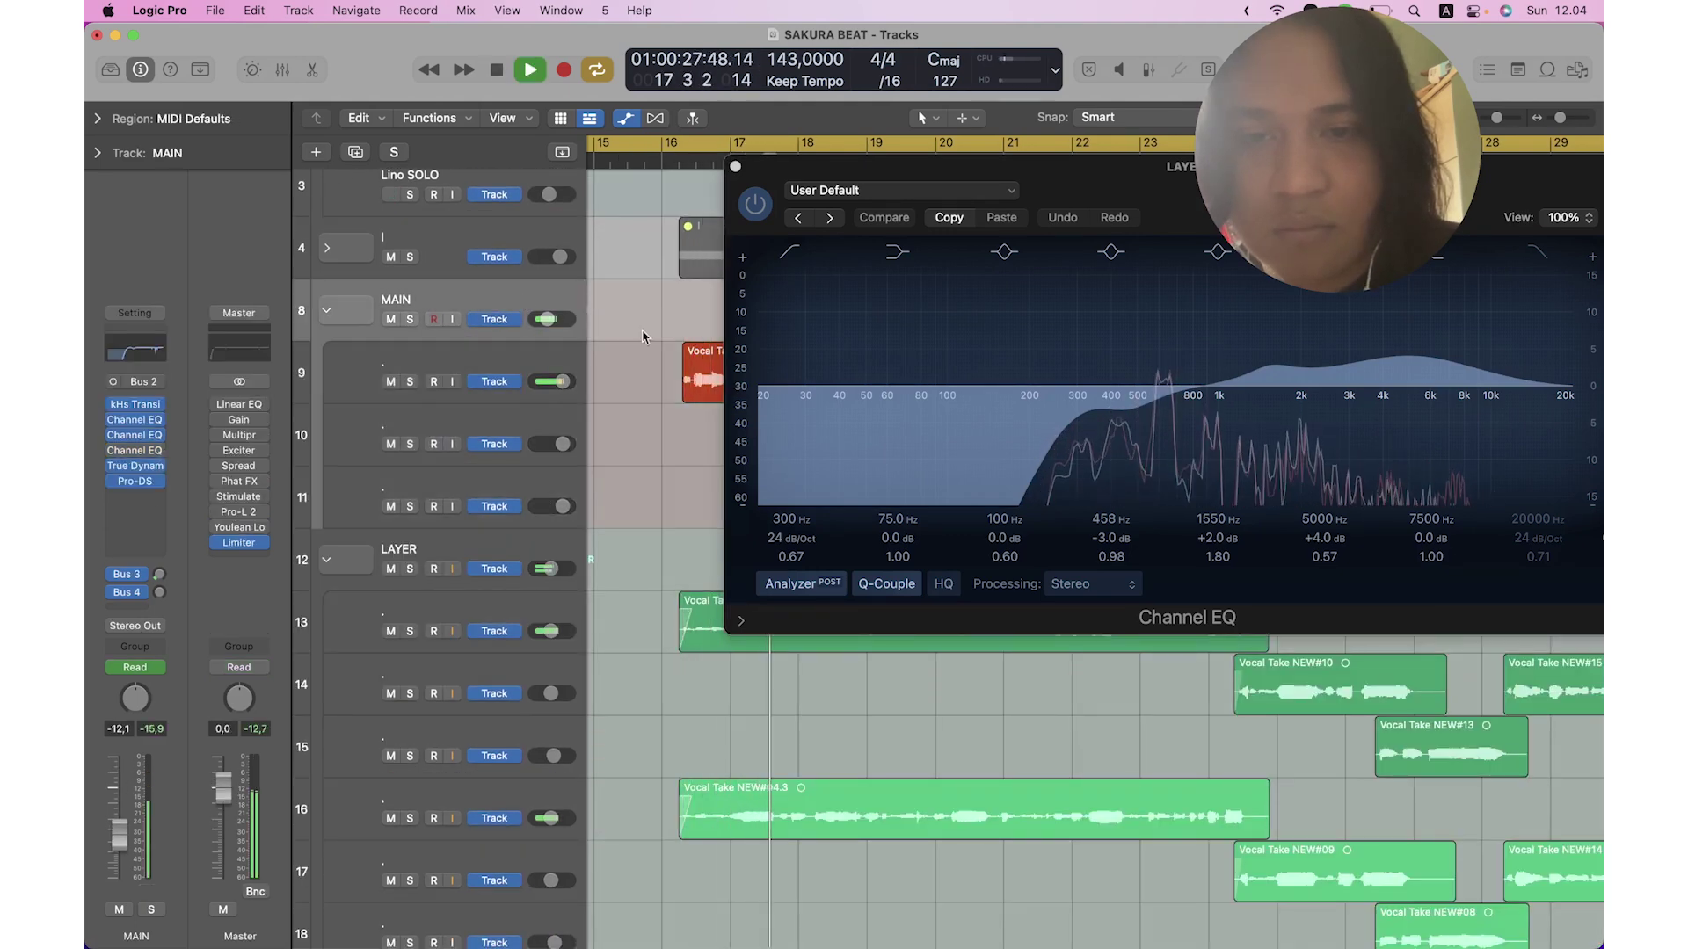
key(a)
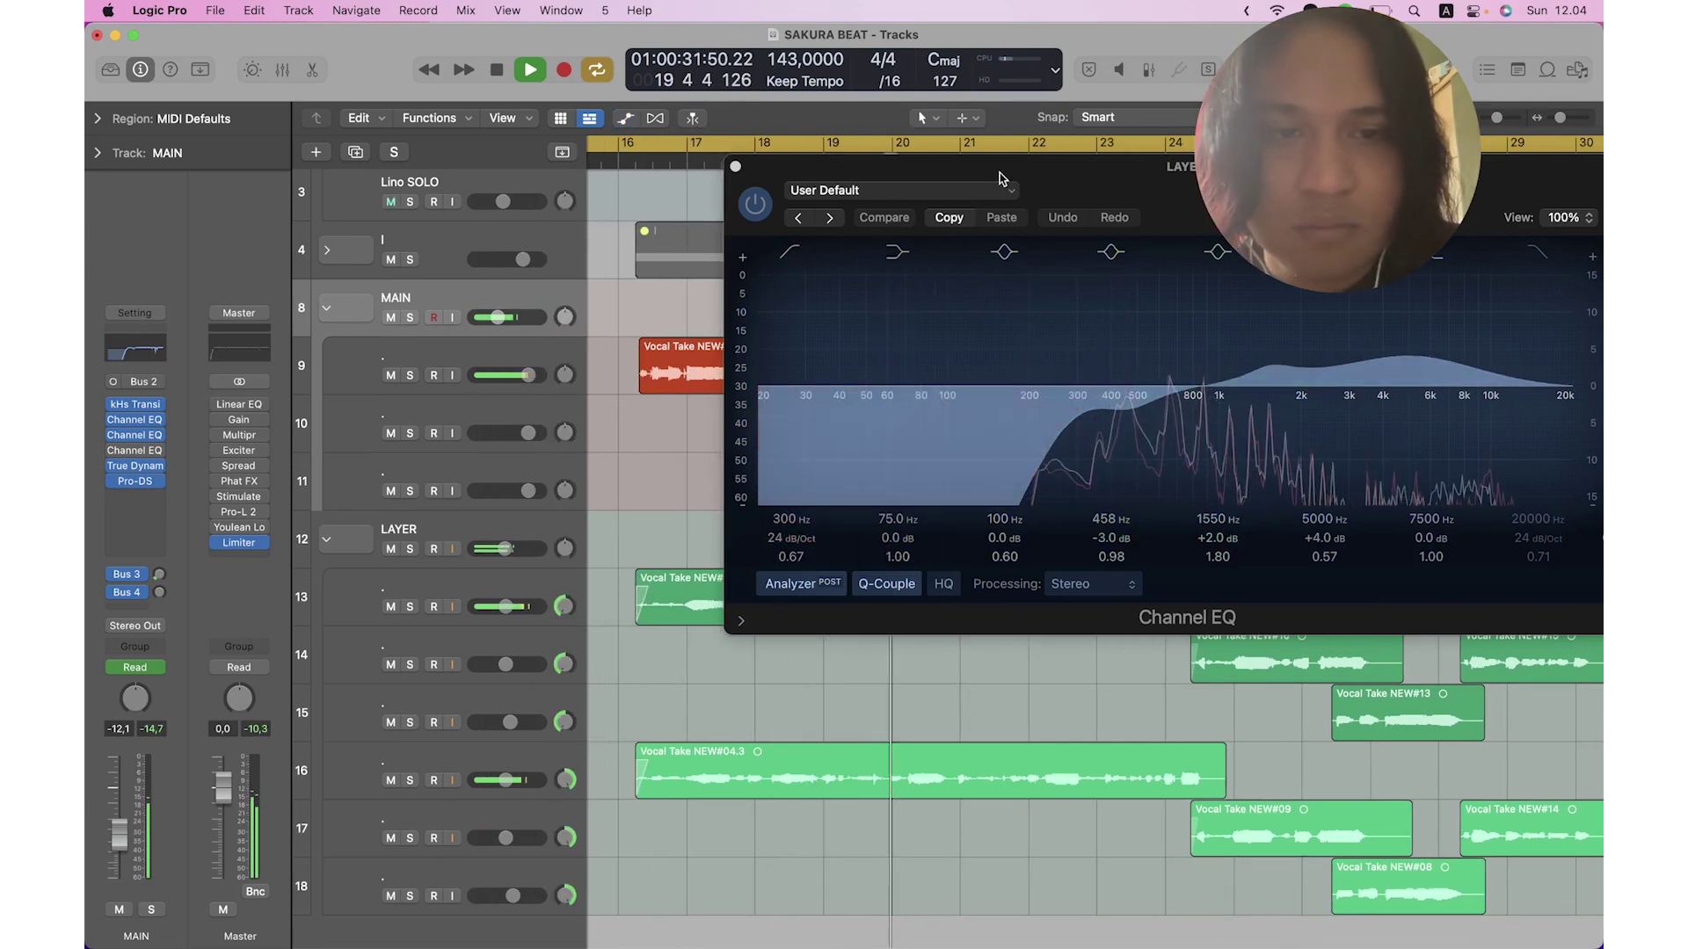
Close the Channel EQ, then enable the LAYER stack's Bitcrusher and review its settings.
drag(998, 169, 849, 189)
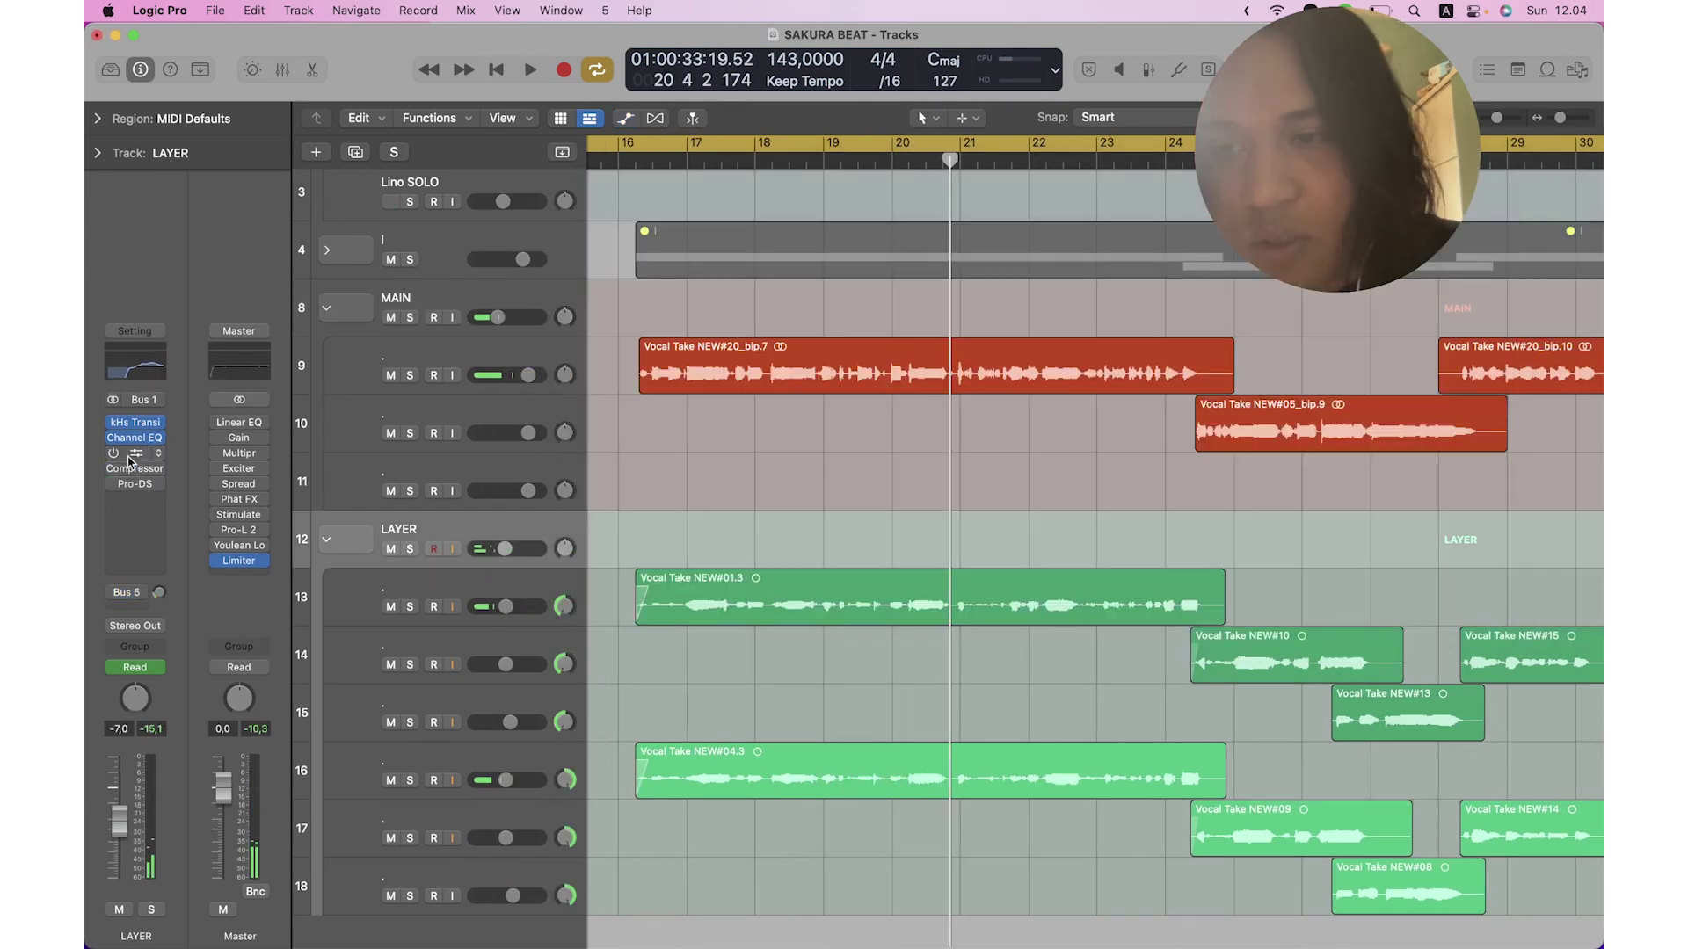
click(132, 454)
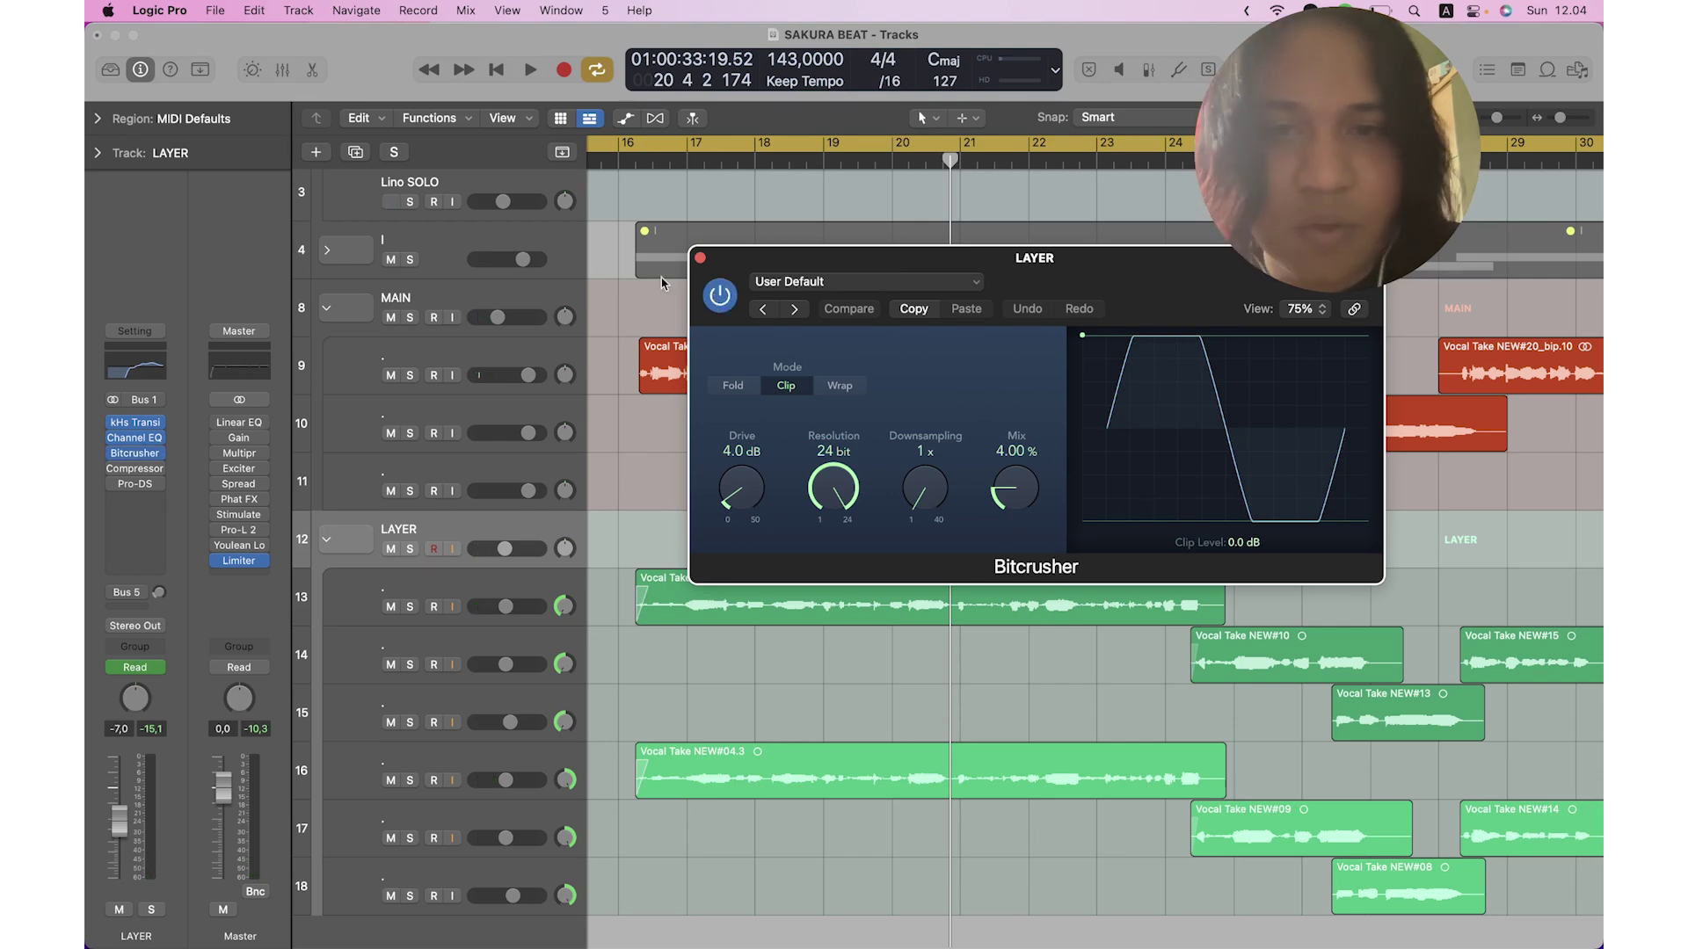
click(699, 259)
Enable the LAYER stack's Compressor, audition the vocals through it, and close its window.
click(134, 468)
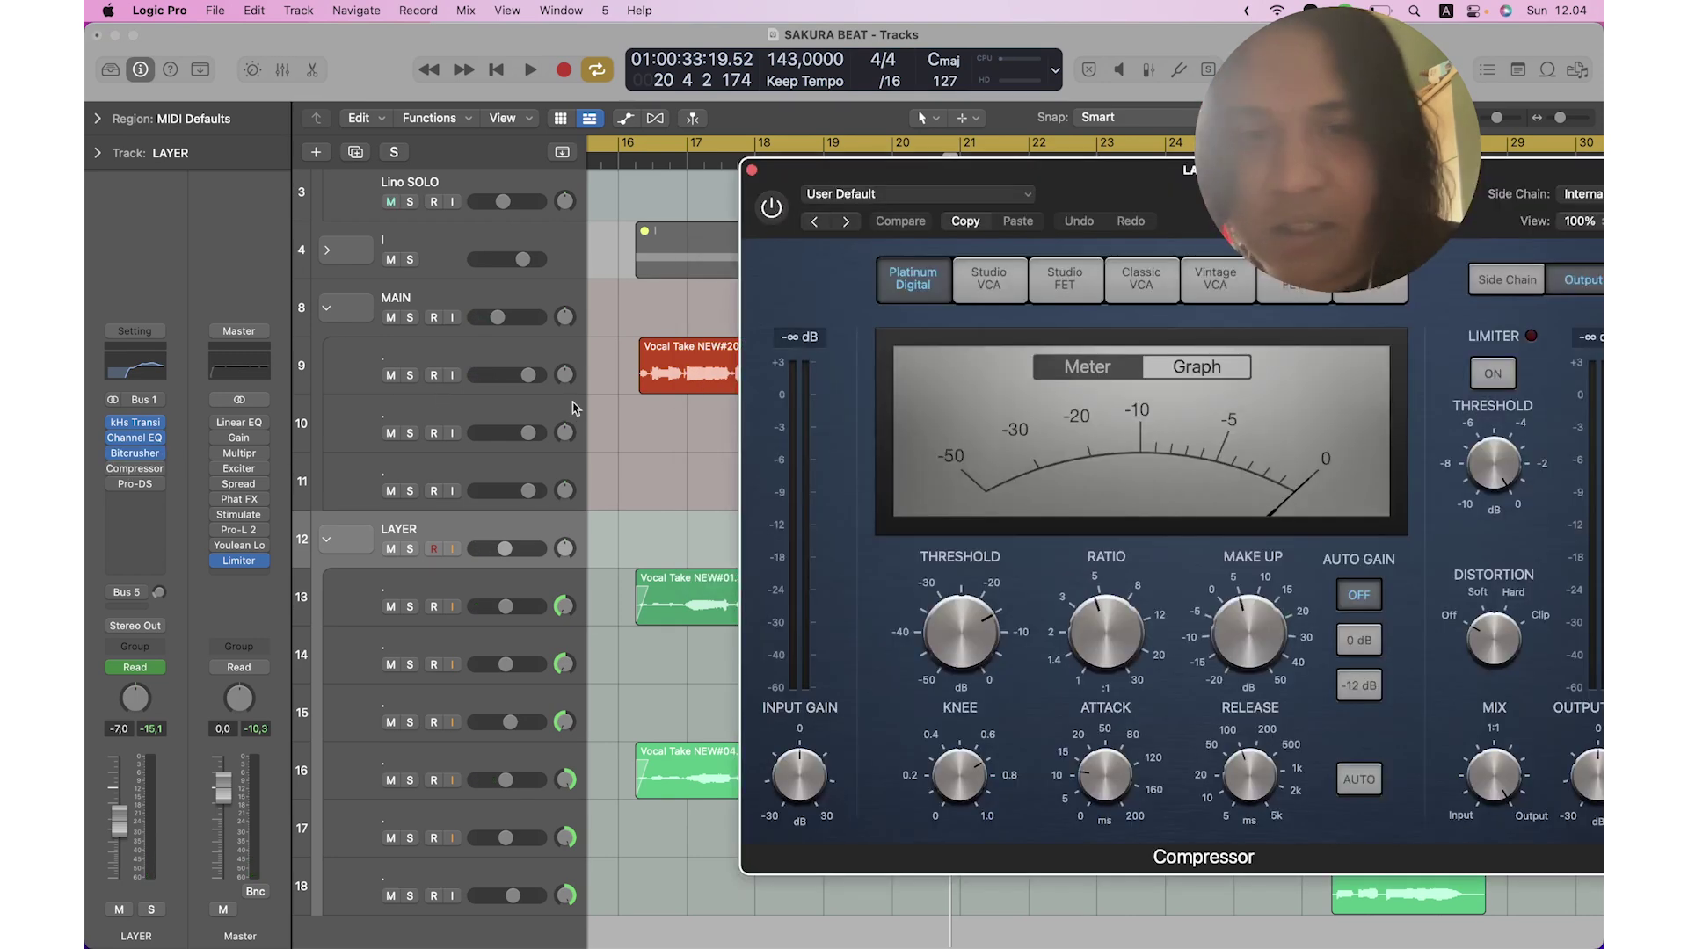
scroll(640, 426, down, 1)
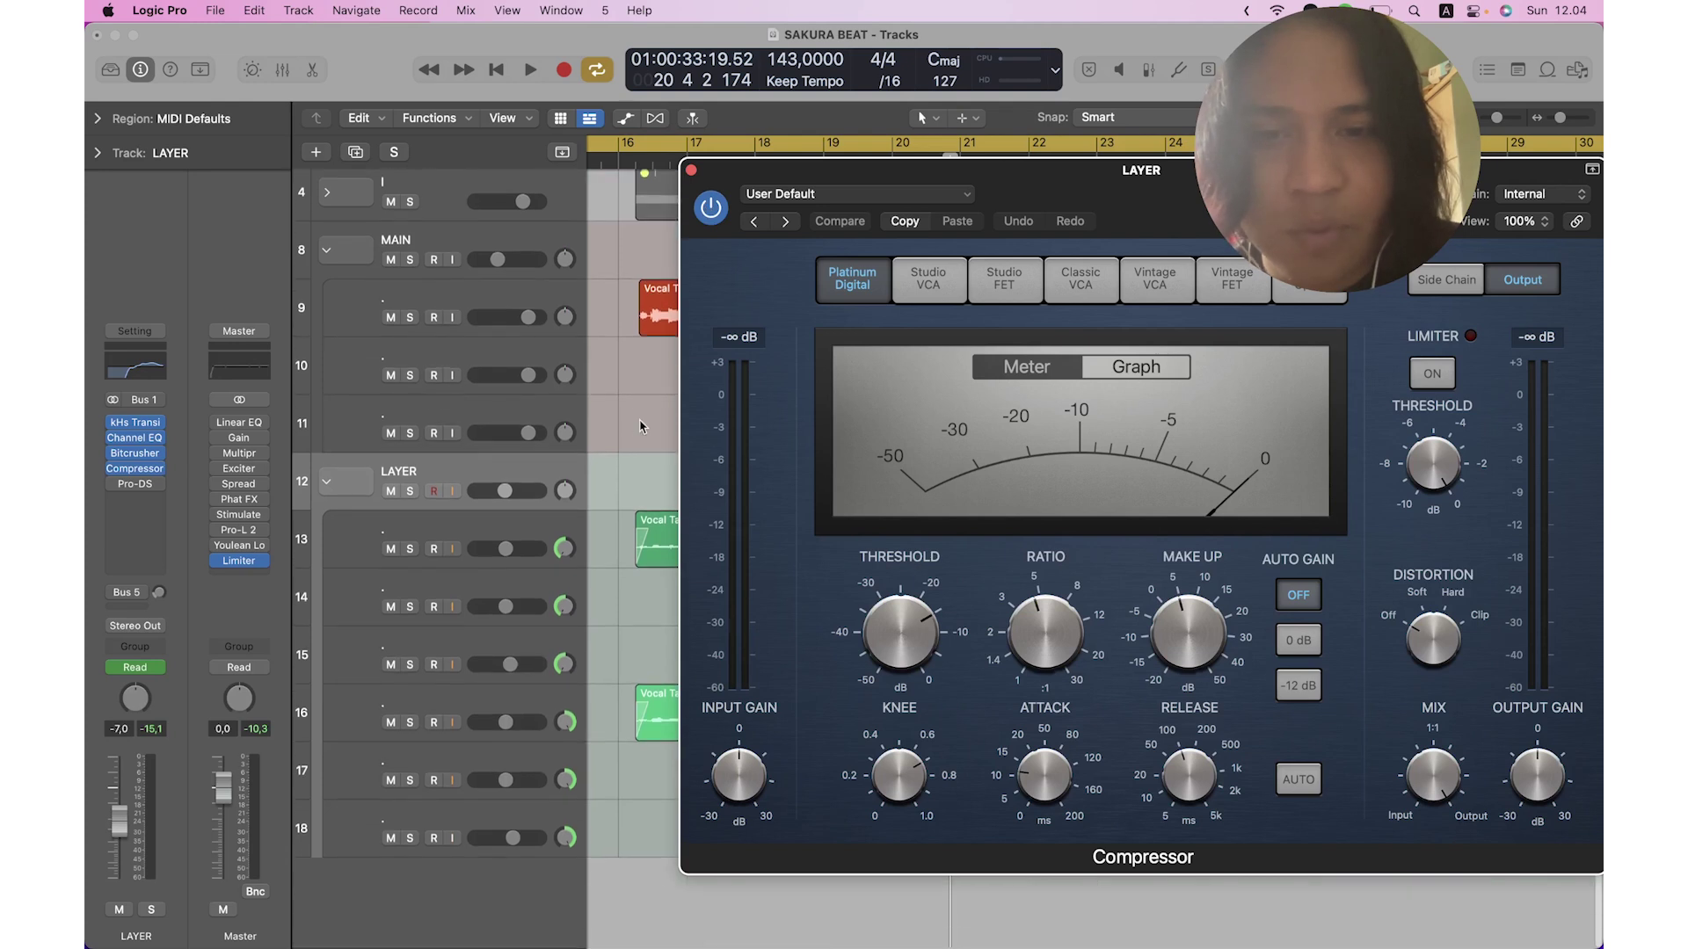
scroll(650, 466, right, 5)
key(space)
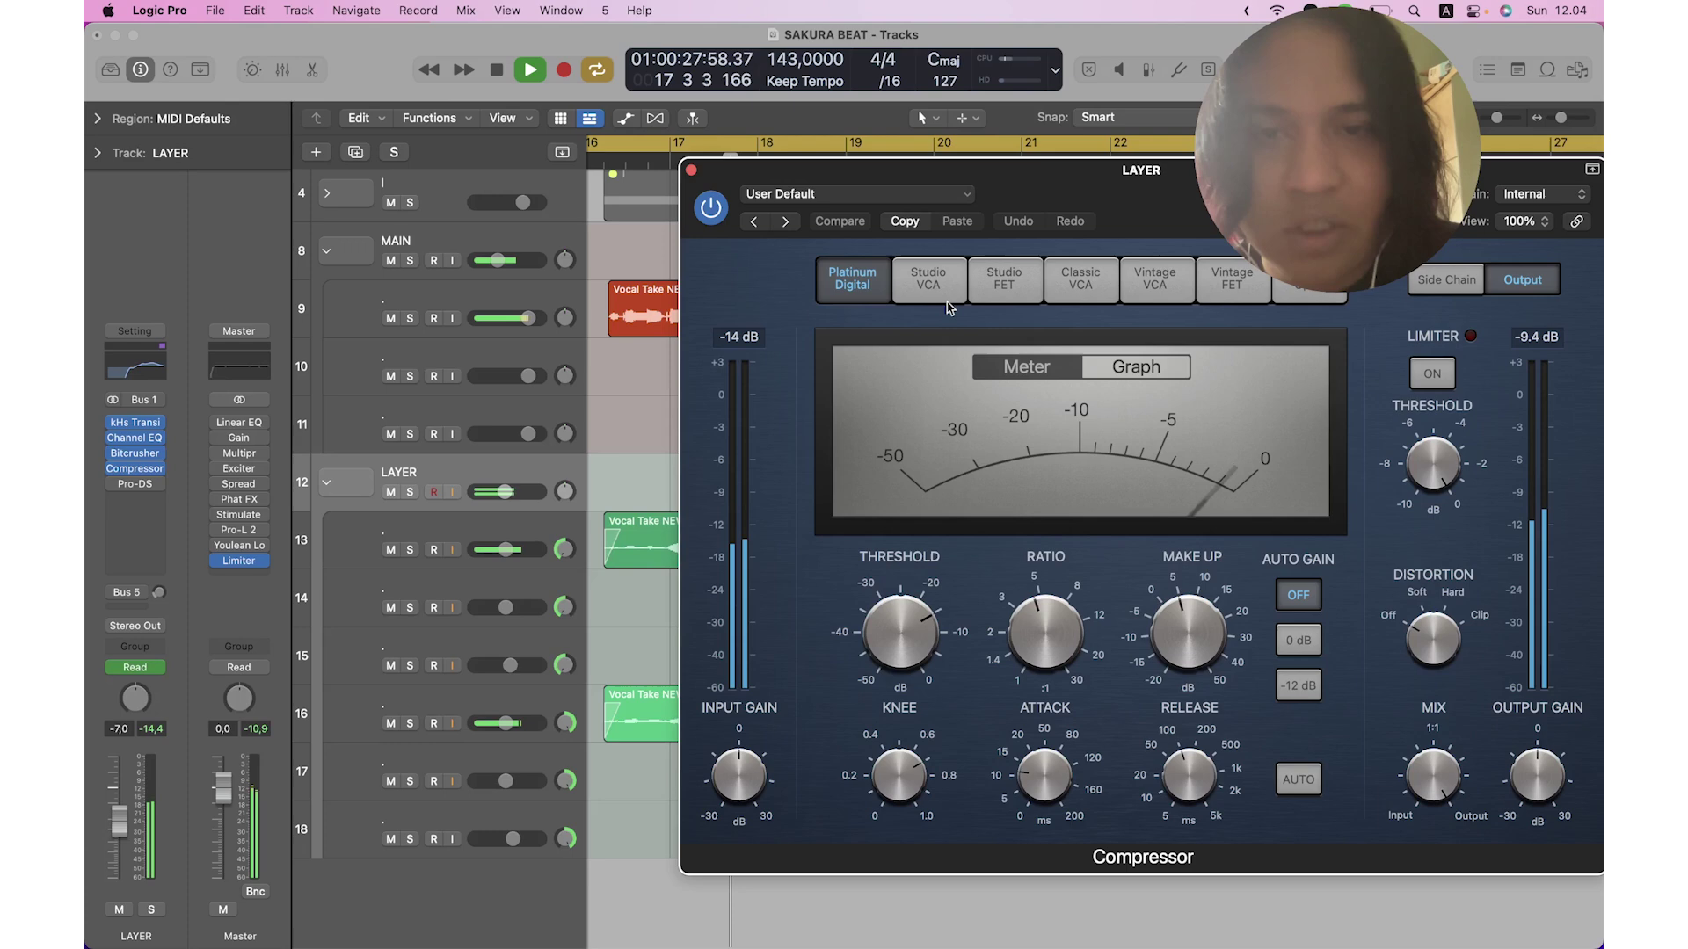
click(692, 171)
key(space)
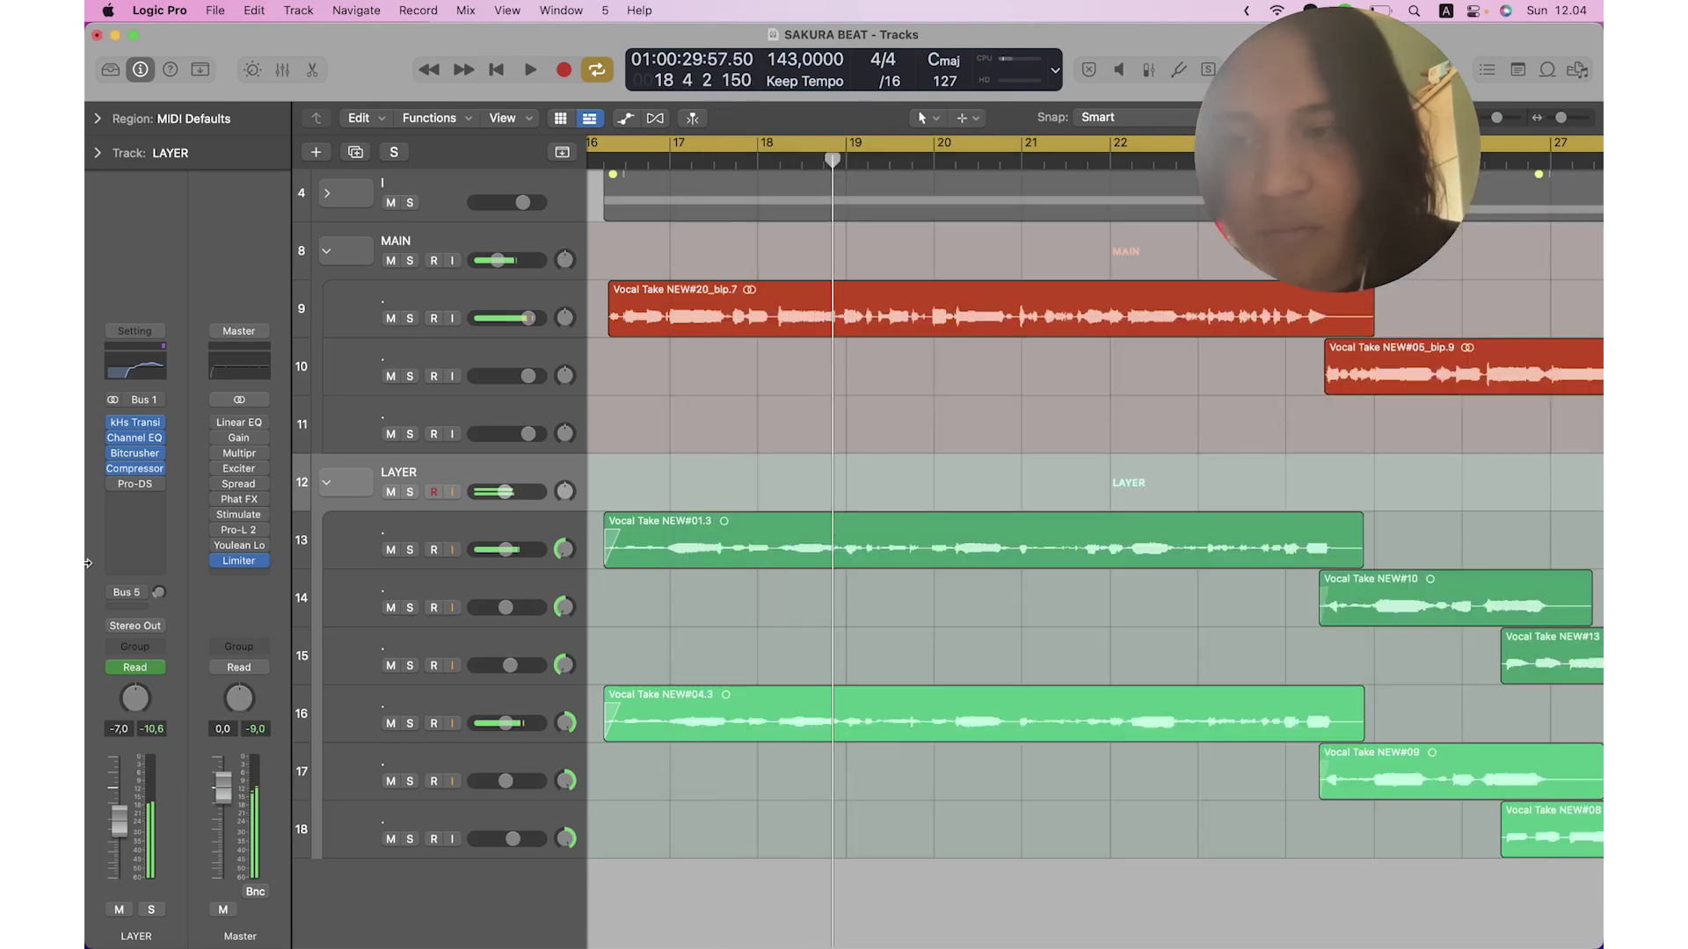
Enable Pro-DS and activate the Bus 5 send on the LAYER stack.
click(134, 485)
click(568, 259)
click(112, 594)
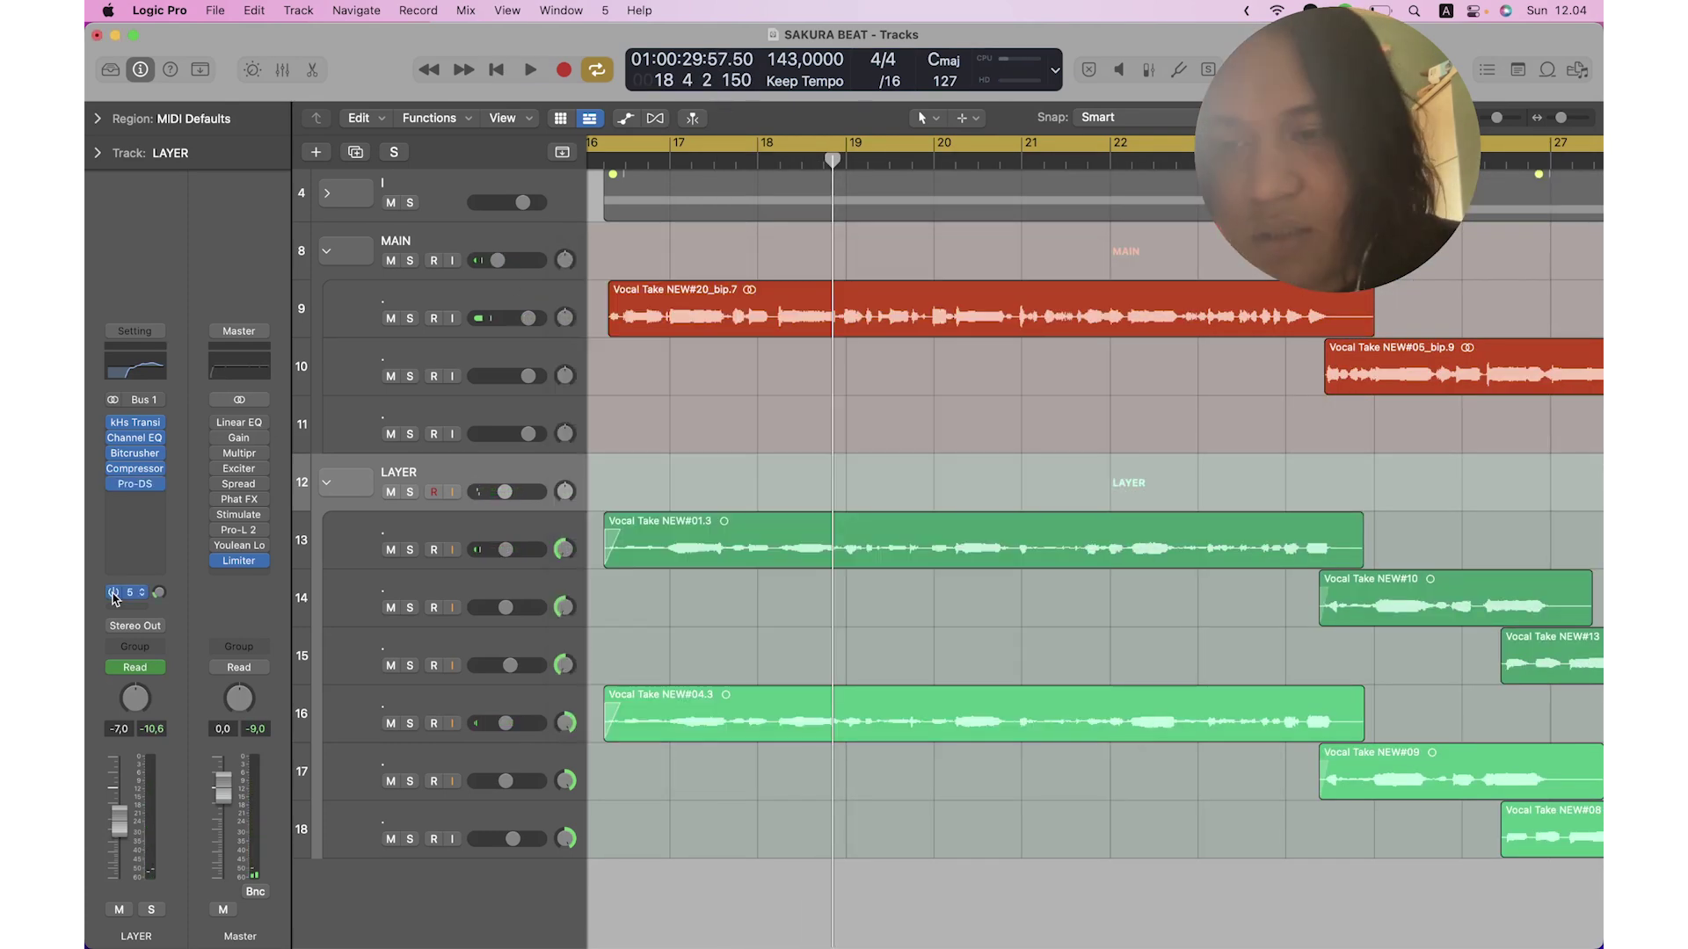
Select the MAIN stack to bring up its channel strip.
scroll(581, 434, up, 2)
scroll(580, 434, left, 2)
click(514, 212)
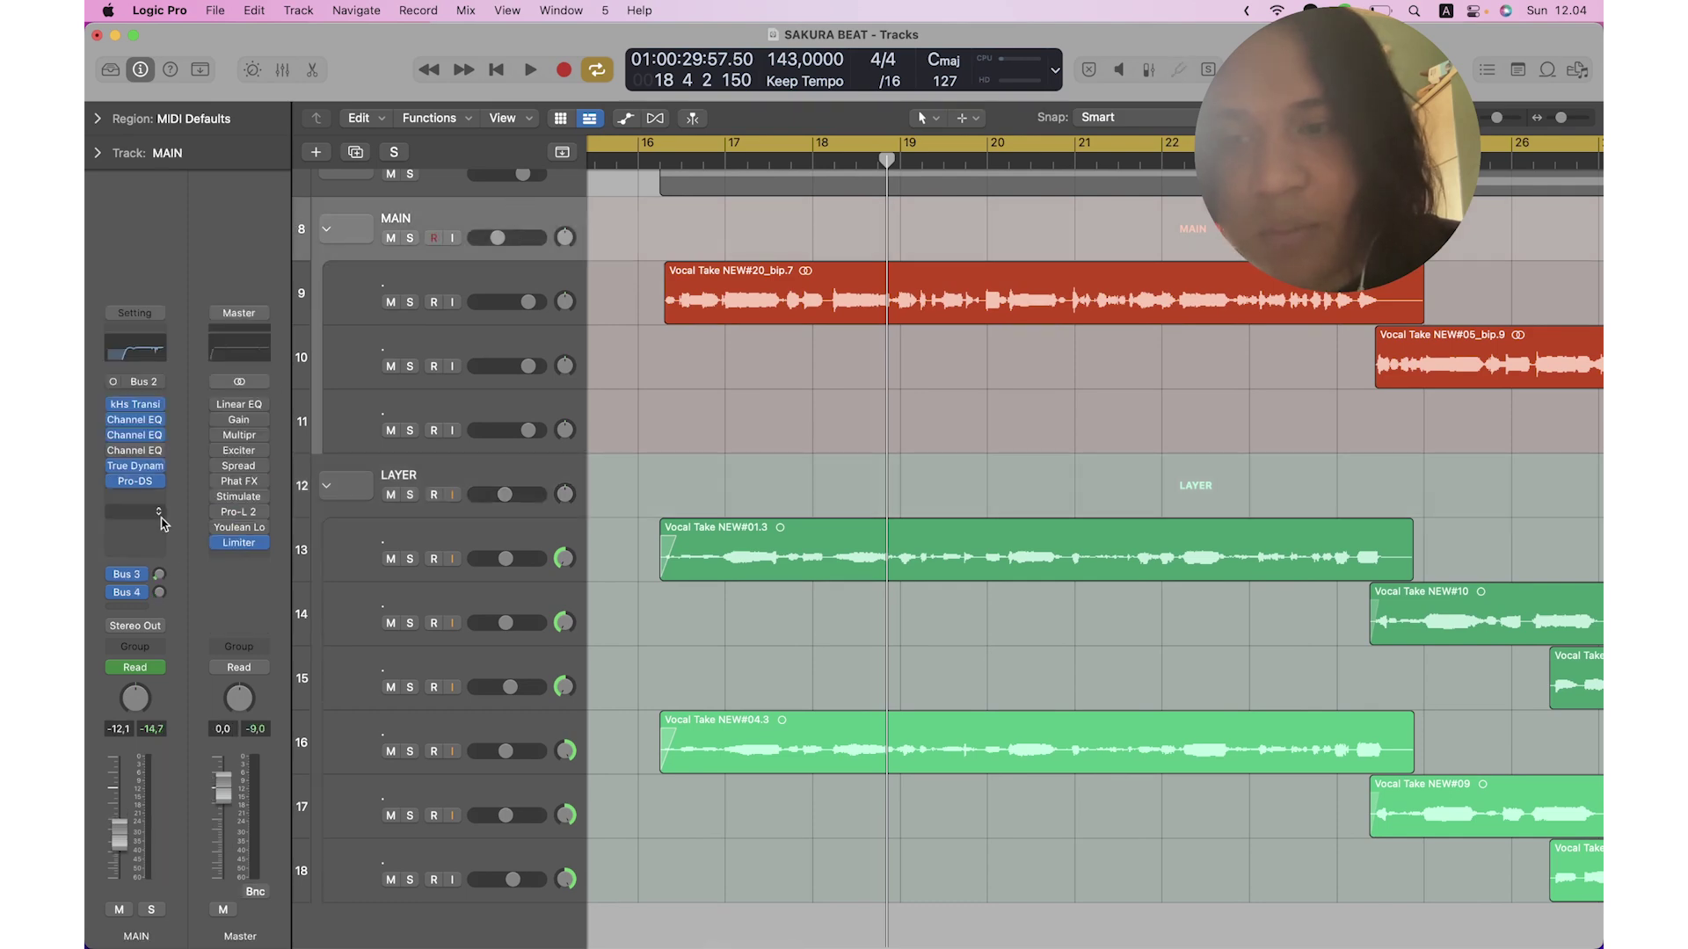
Select the LAYER stack and survey the MAIN and LAYER vocal regions across the whole arrangement.
click(504, 477)
key(z)
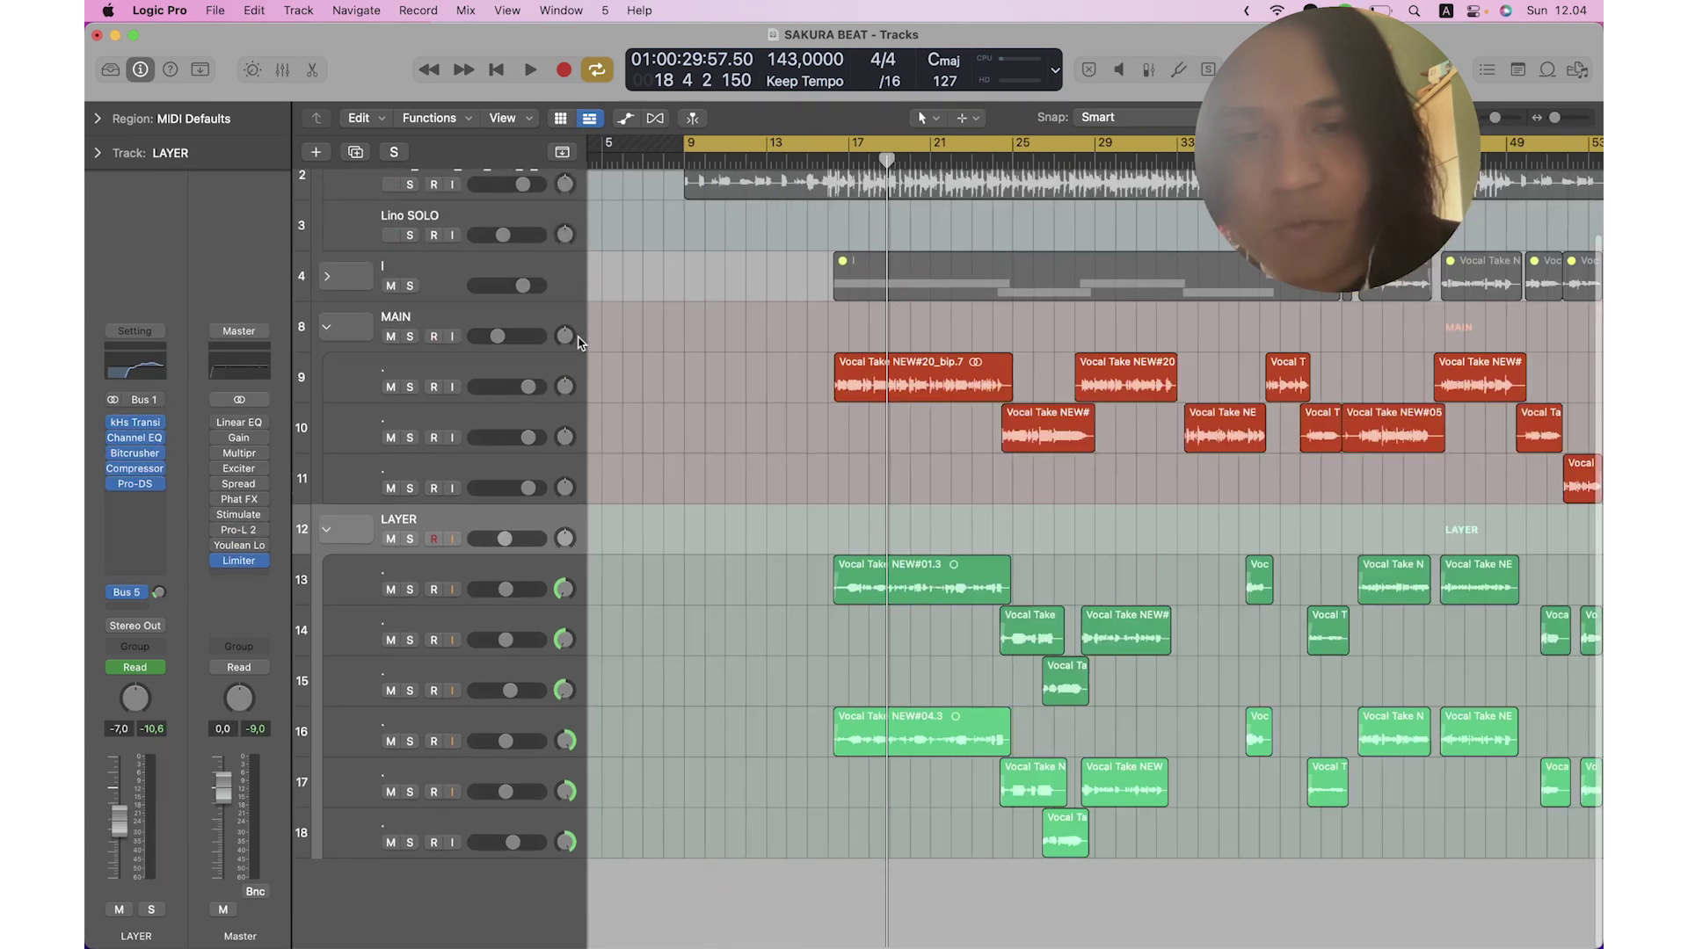
scroll(814, 390, down, 5)
drag(676, 347, 1331, 904)
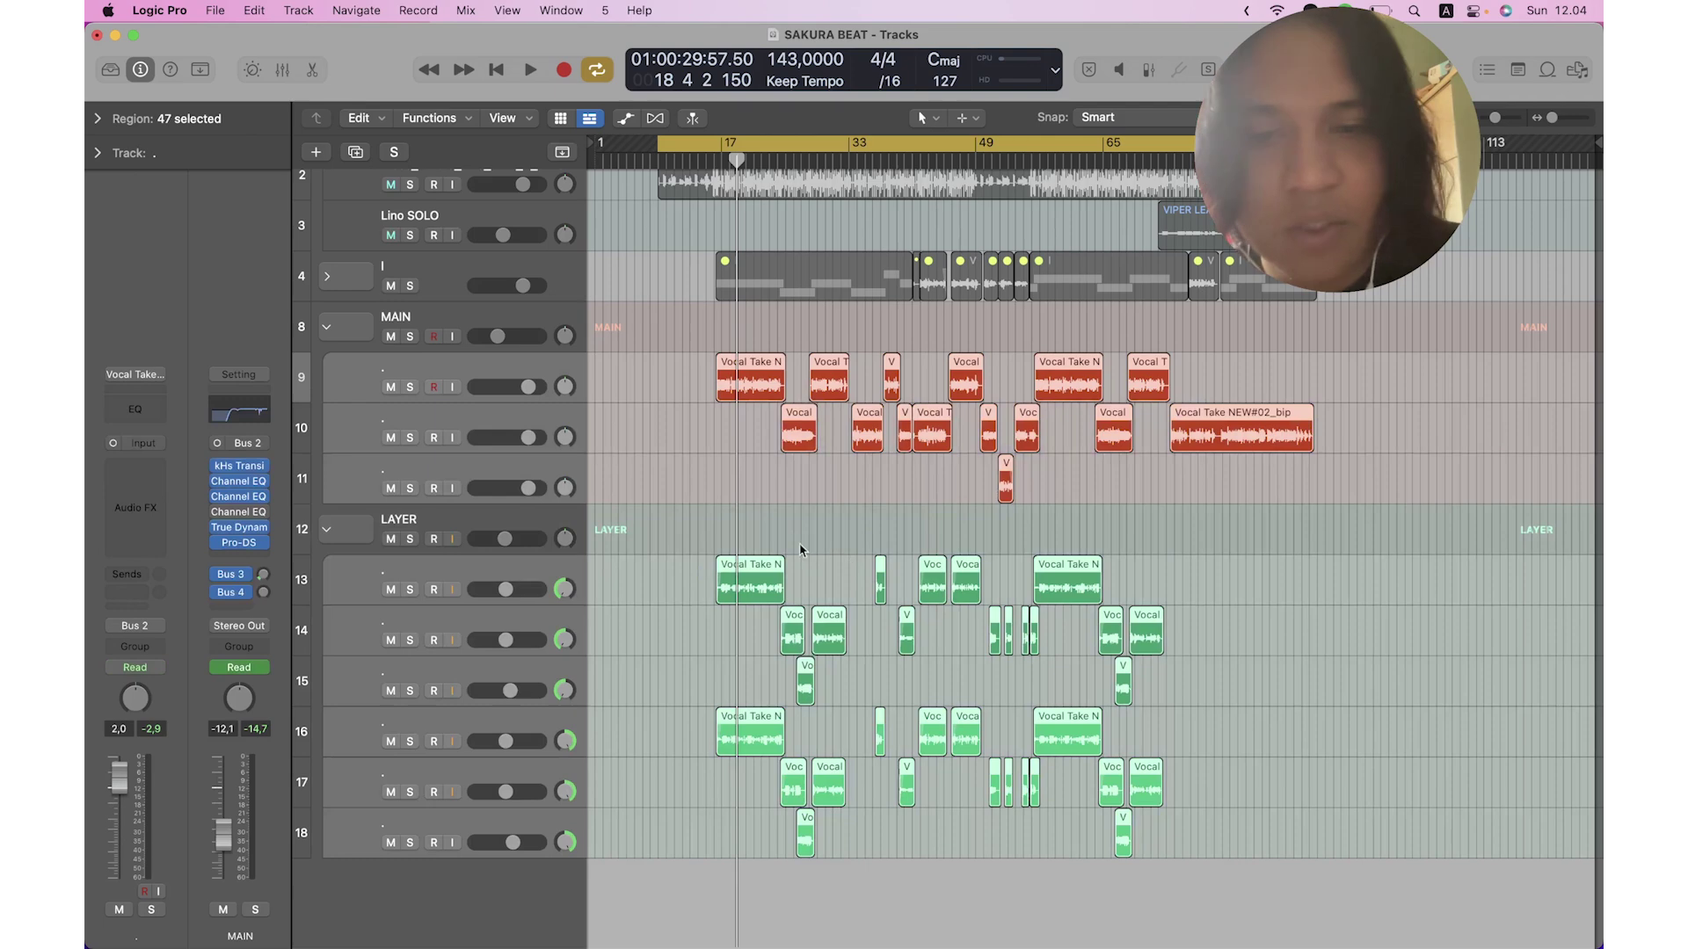
click(789, 530)
scroll(790, 530, up, 5)
click(790, 530)
scroll(789, 530, left, 5)
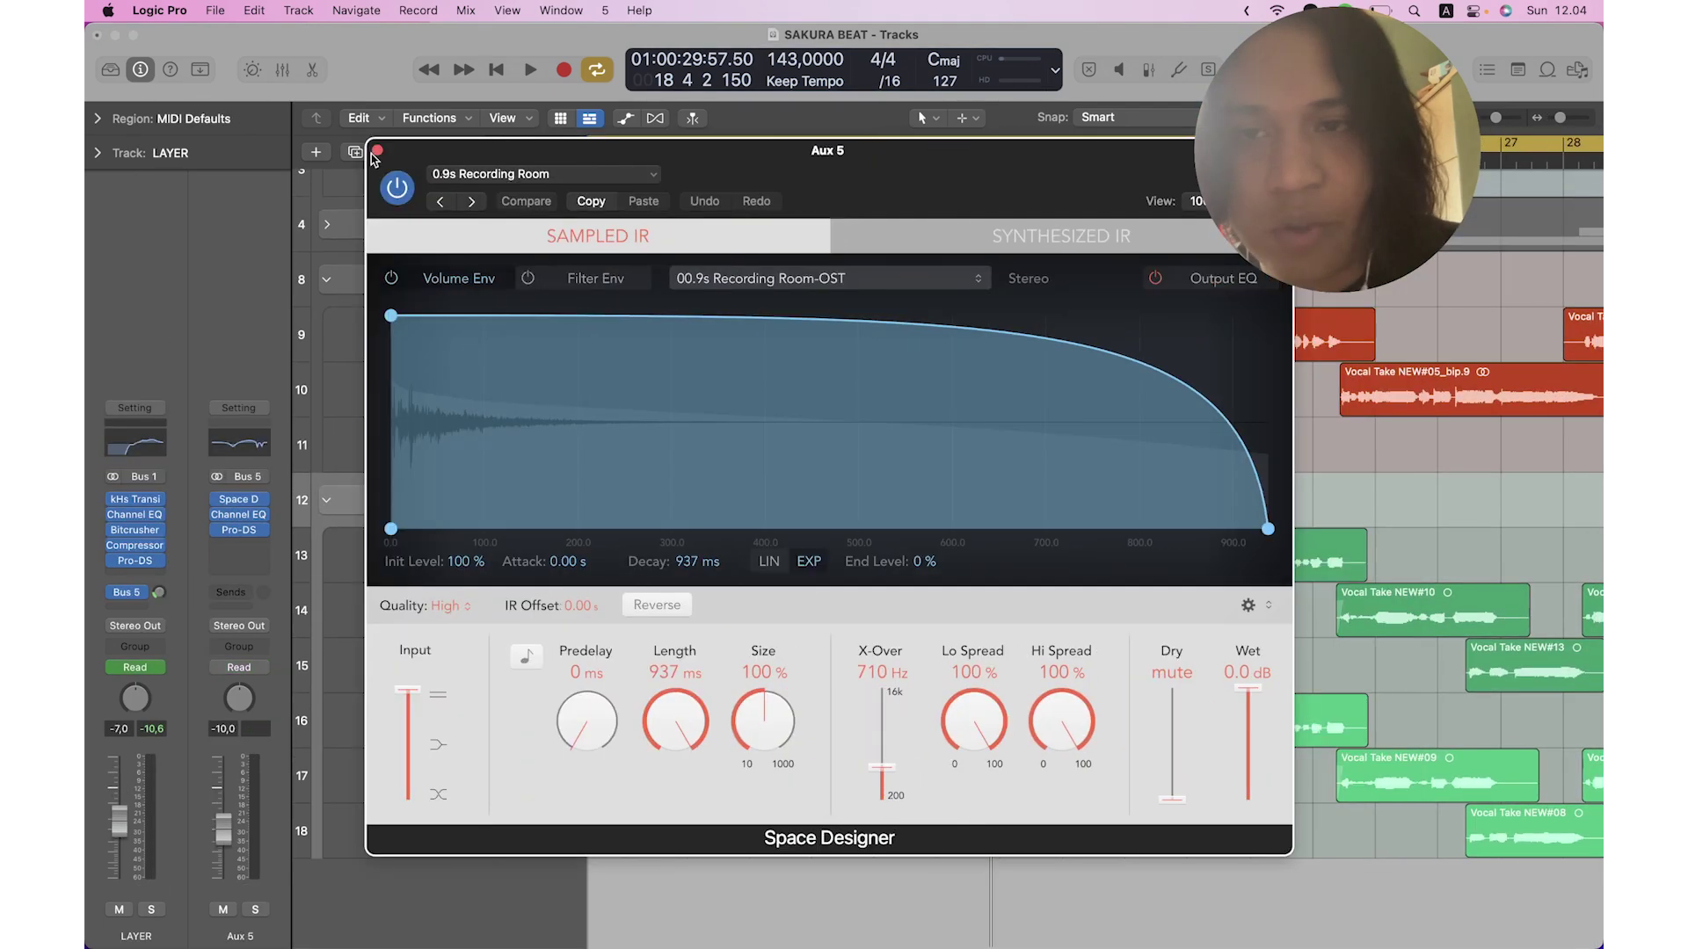
Close the Aux 5 Space Designer window and audition the LAYER vocals from bar 16.
click(373, 150)
click(809, 165)
scroll(795, 426, up, 3)
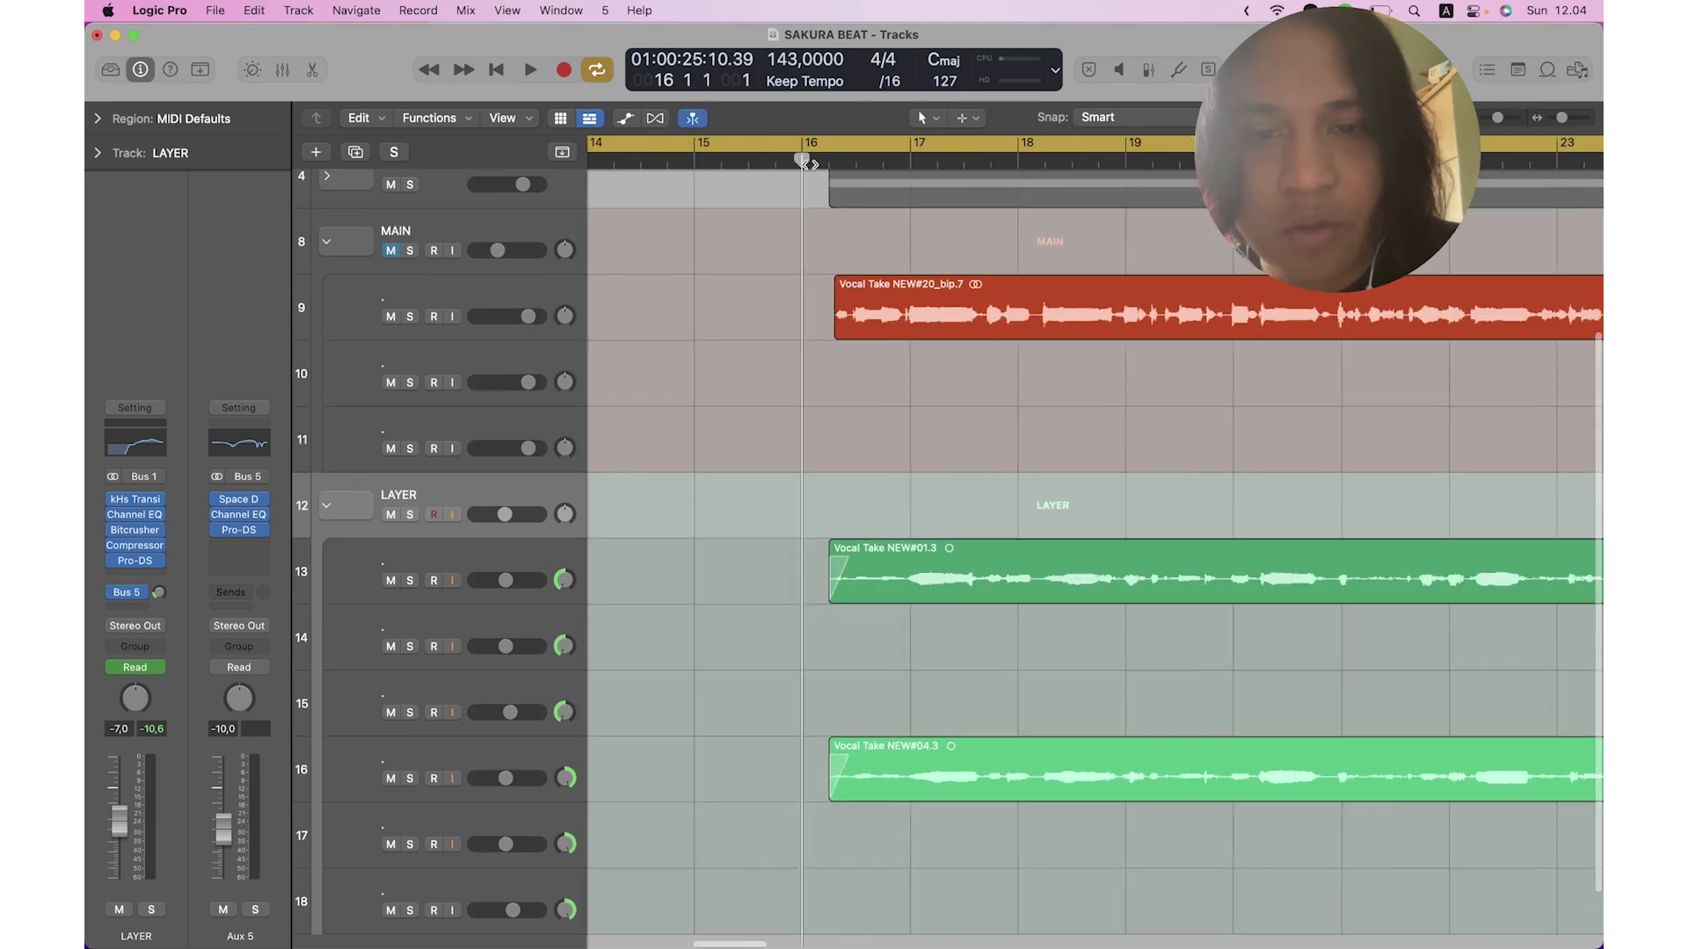
scroll(795, 425, right, 2)
key(space)
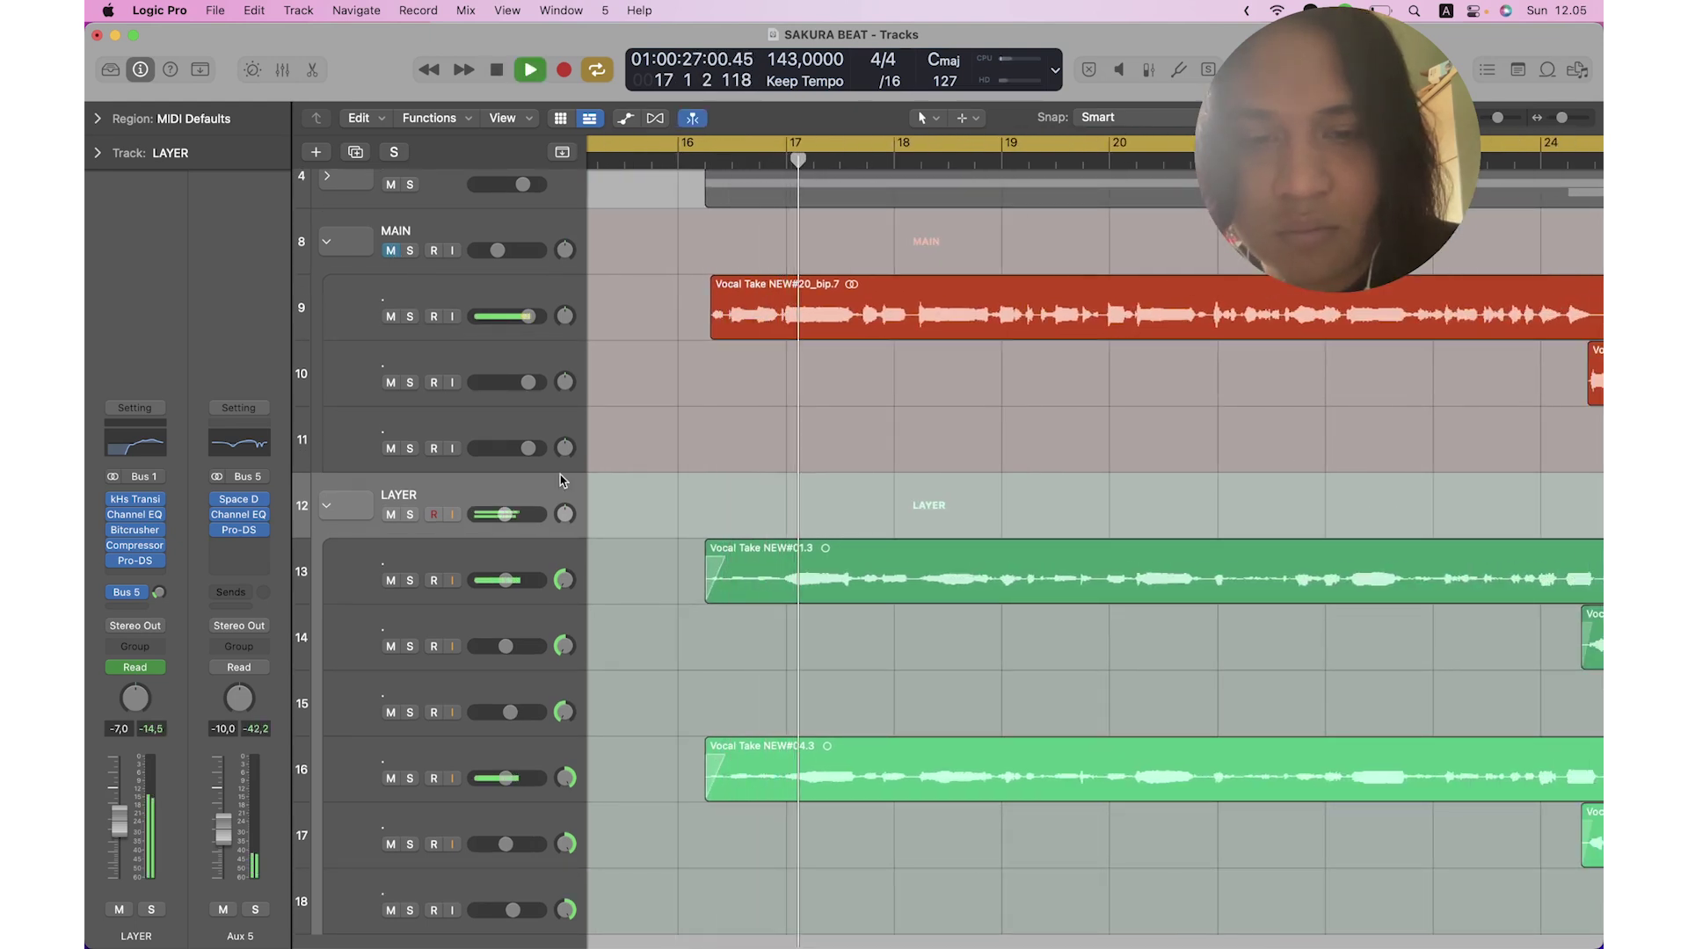
key(space)
Mute the BEAT stack and audition the MAIN and LAYER vocals together.
scroll(622, 415, down, 2)
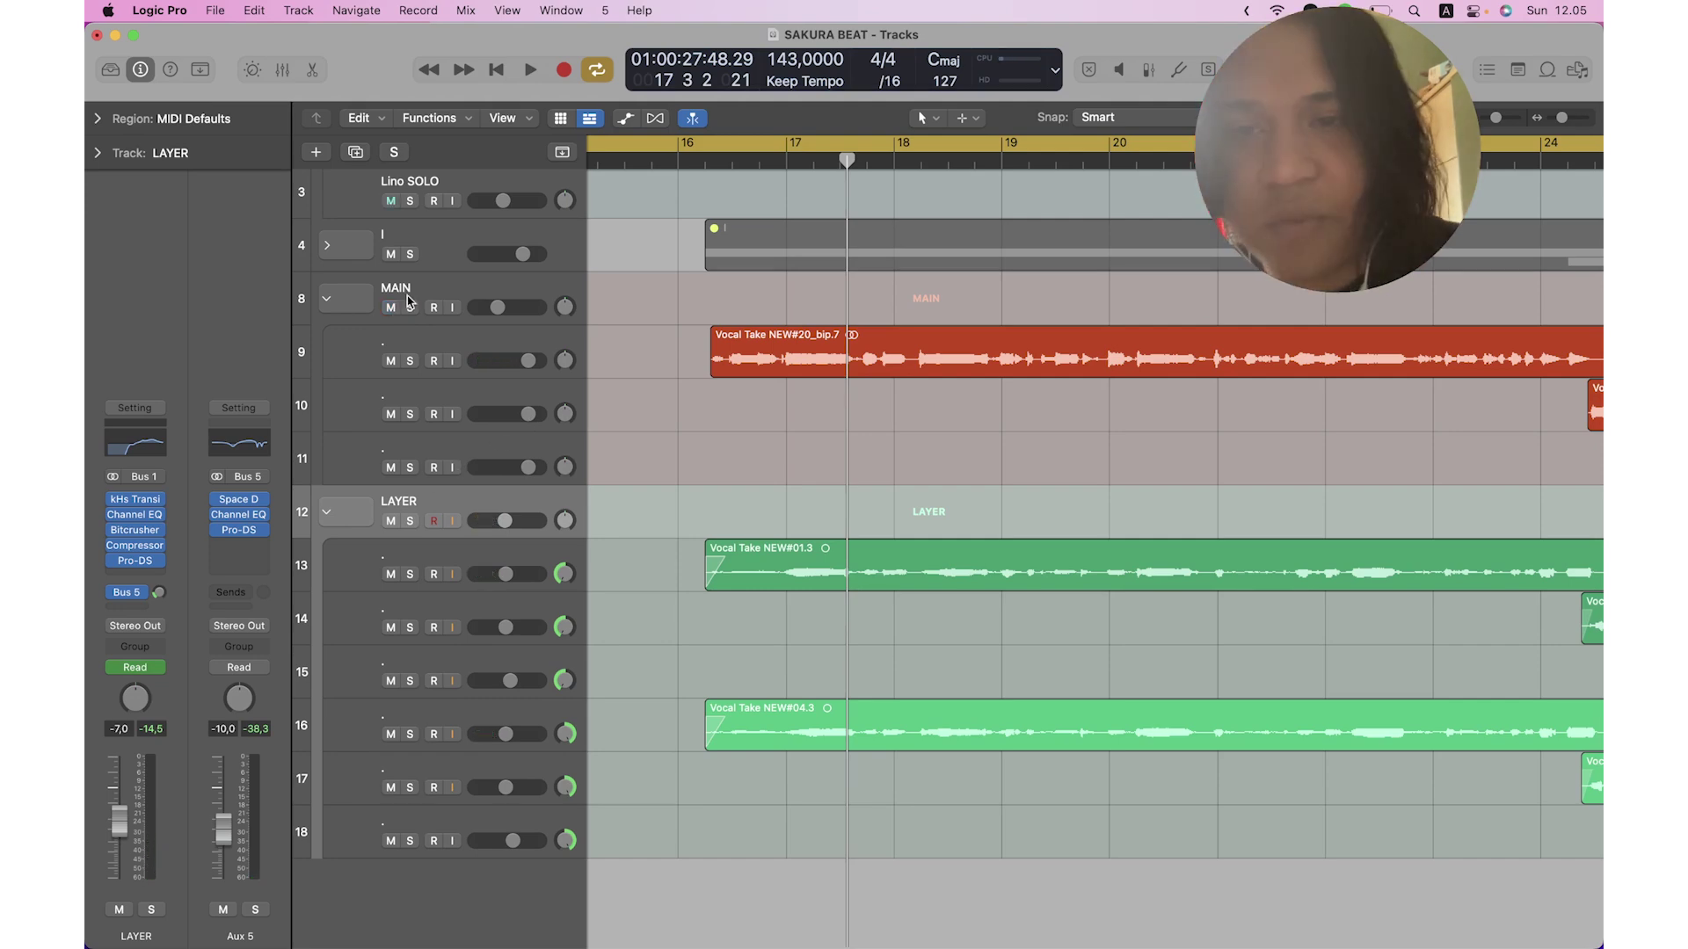
click(460, 285)
click(391, 202)
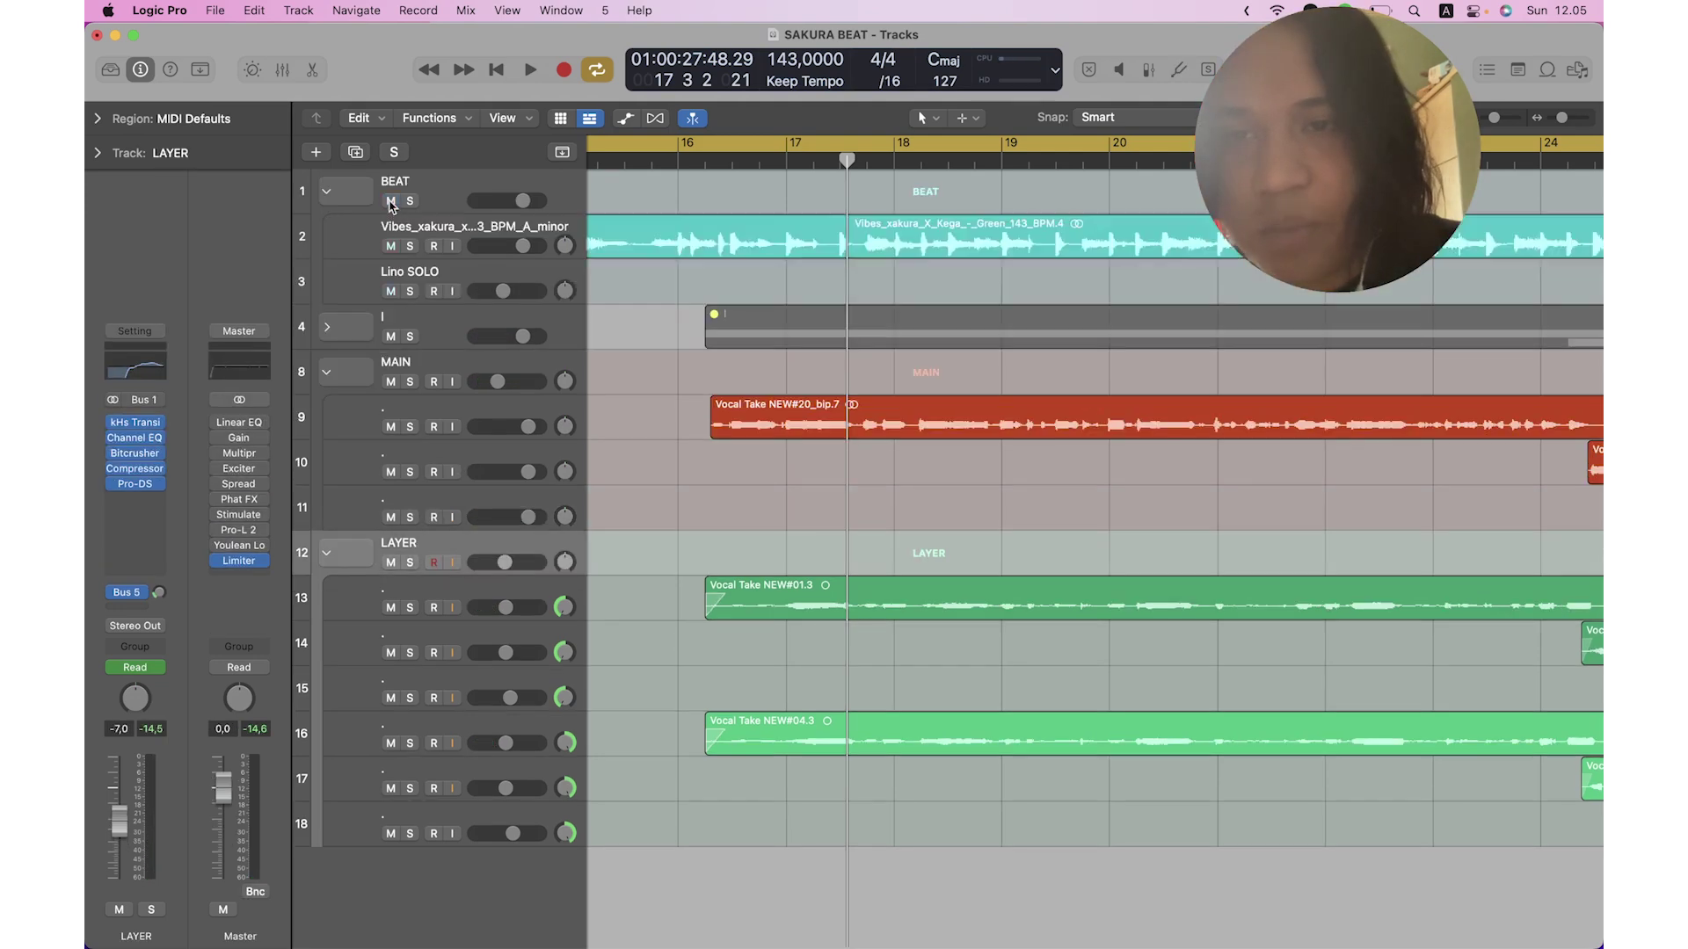
key(a)
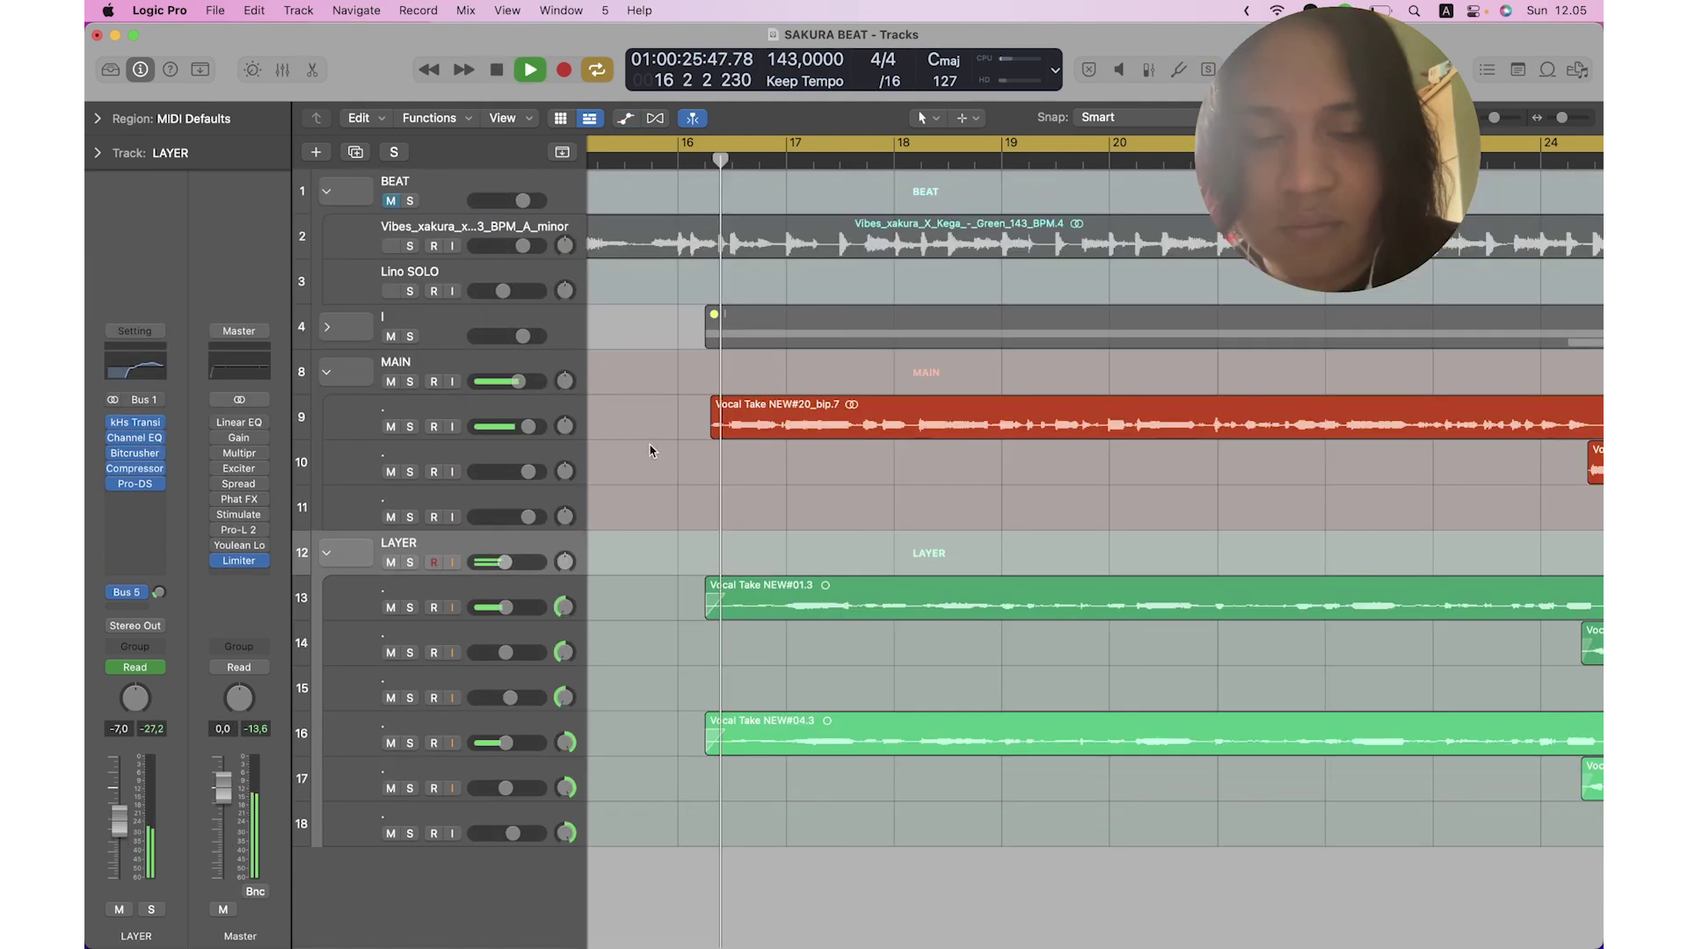
scroll(649, 448, down, 5)
scroll(649, 448, up, 2)
scroll(649, 449, right, 1)
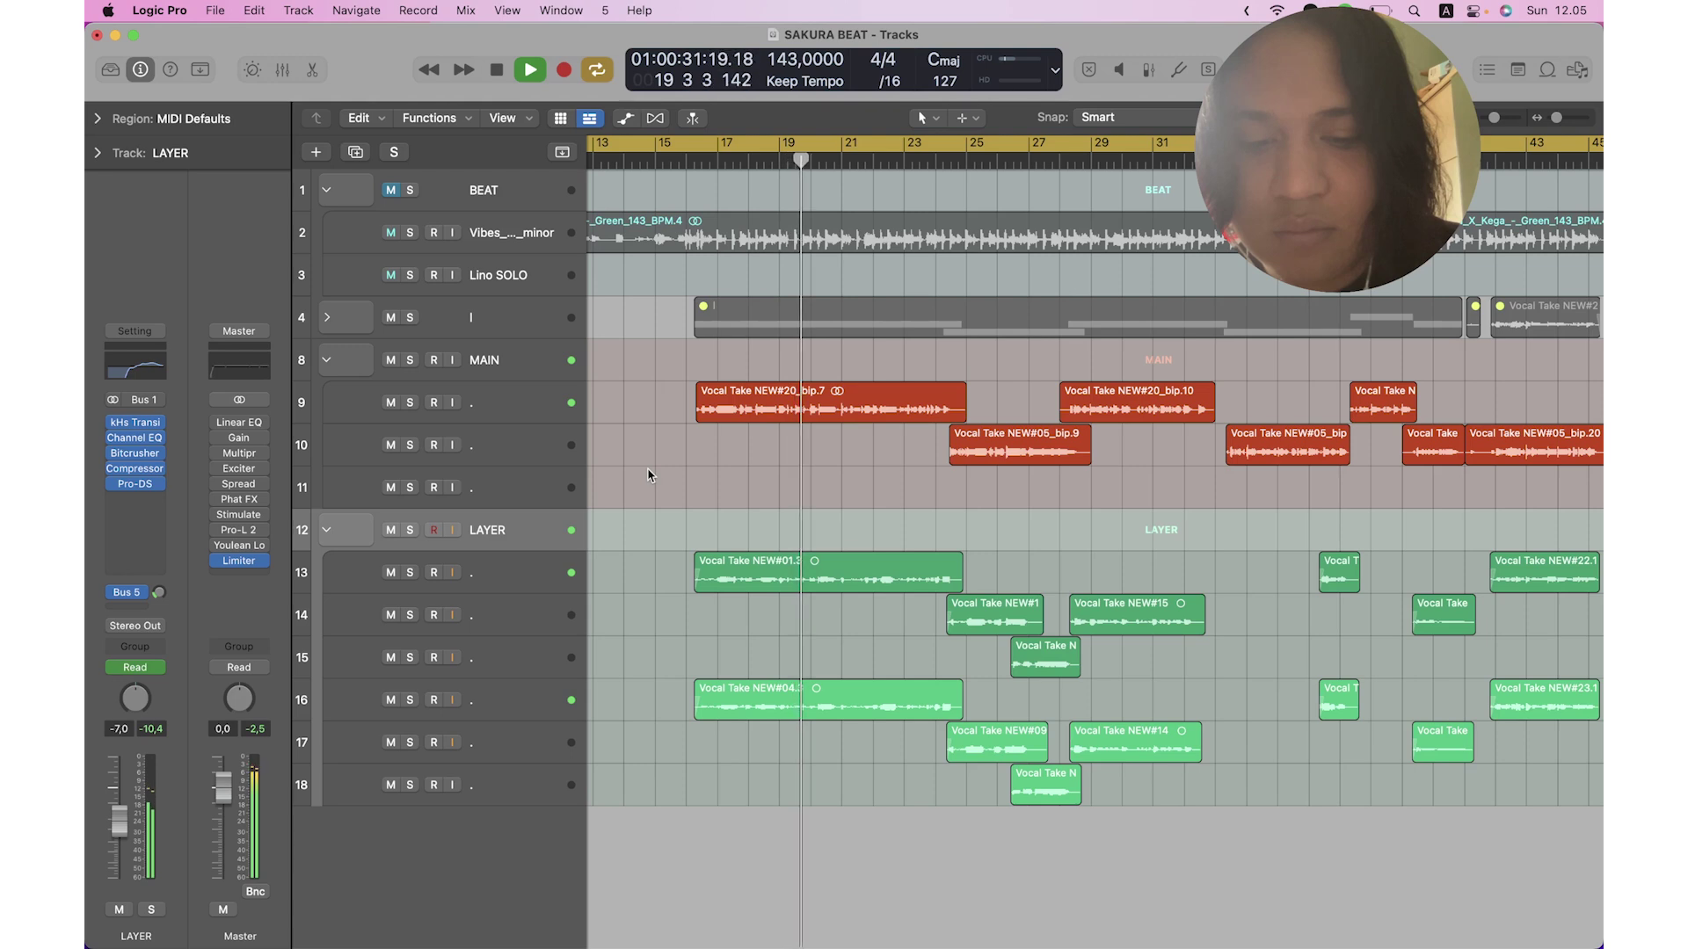
key(space)
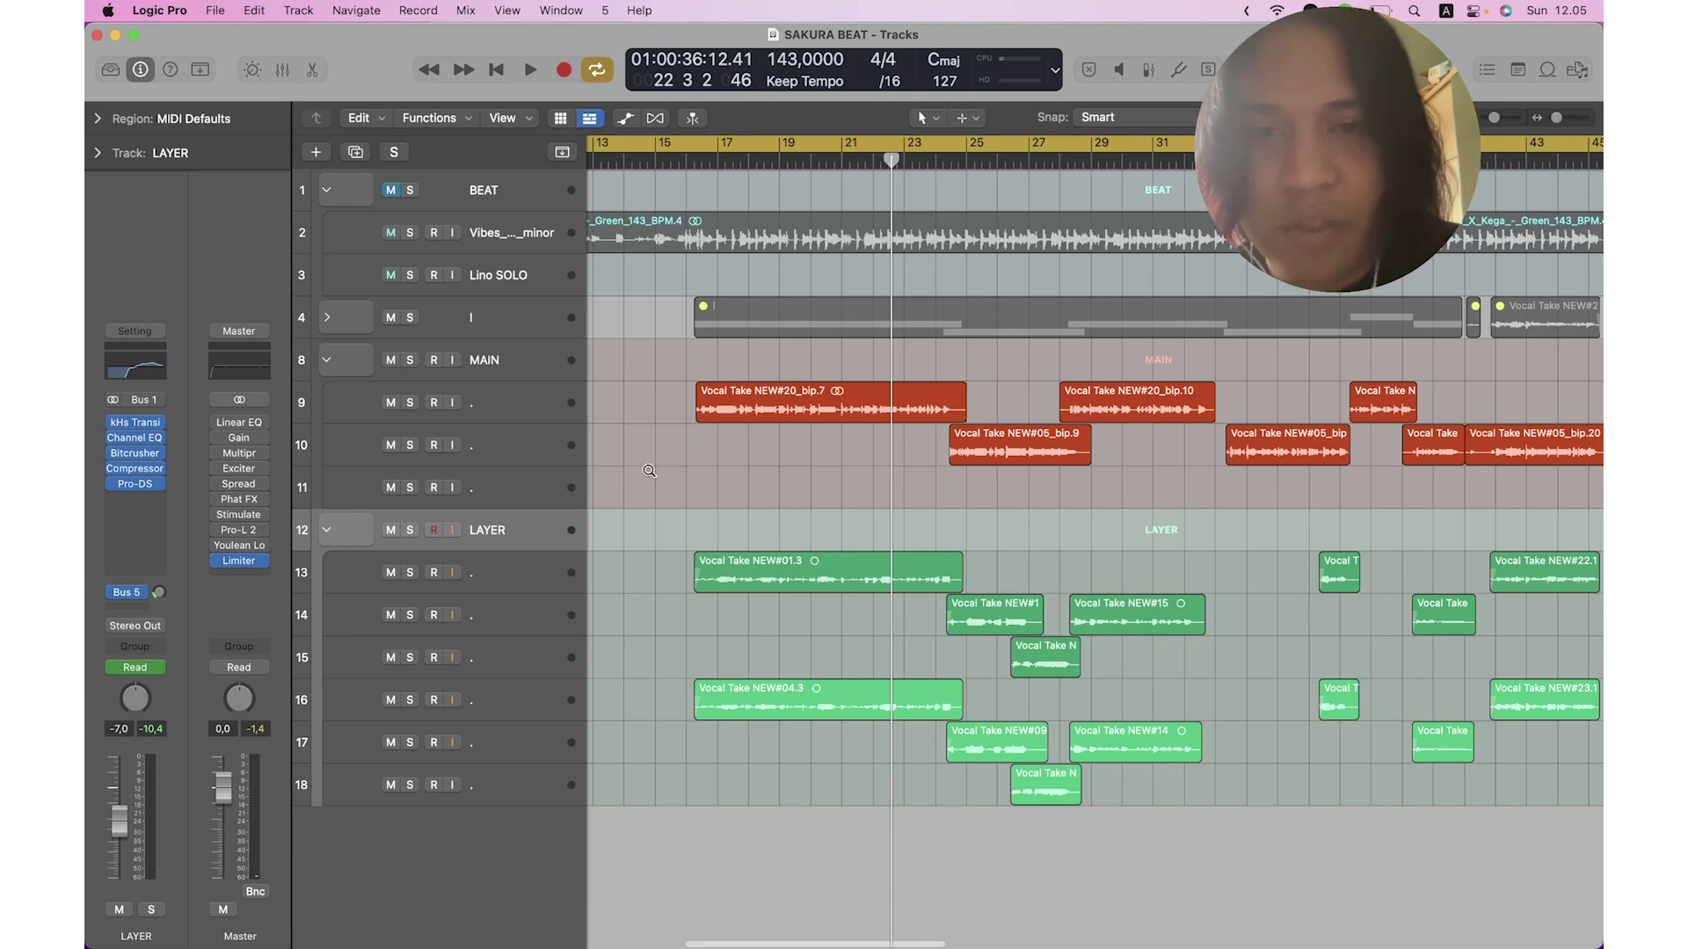
Unmute the BEAT stack and play the full mix from bar 16.
scroll(649, 470, down, 1)
click(390, 190)
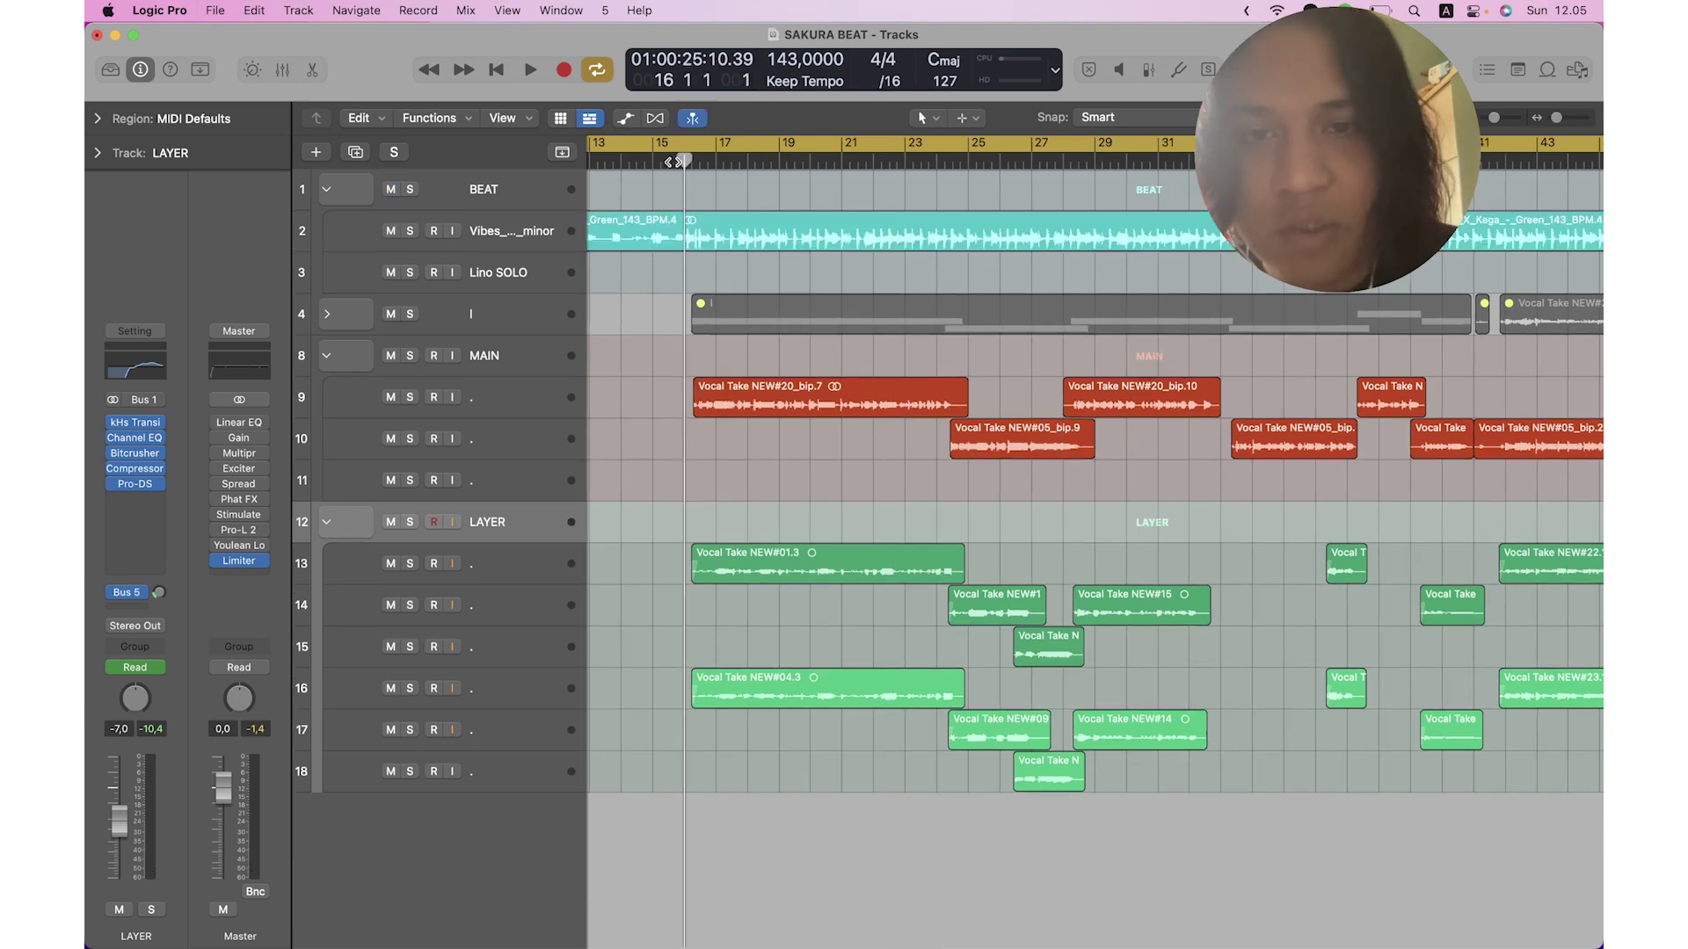
key(space)
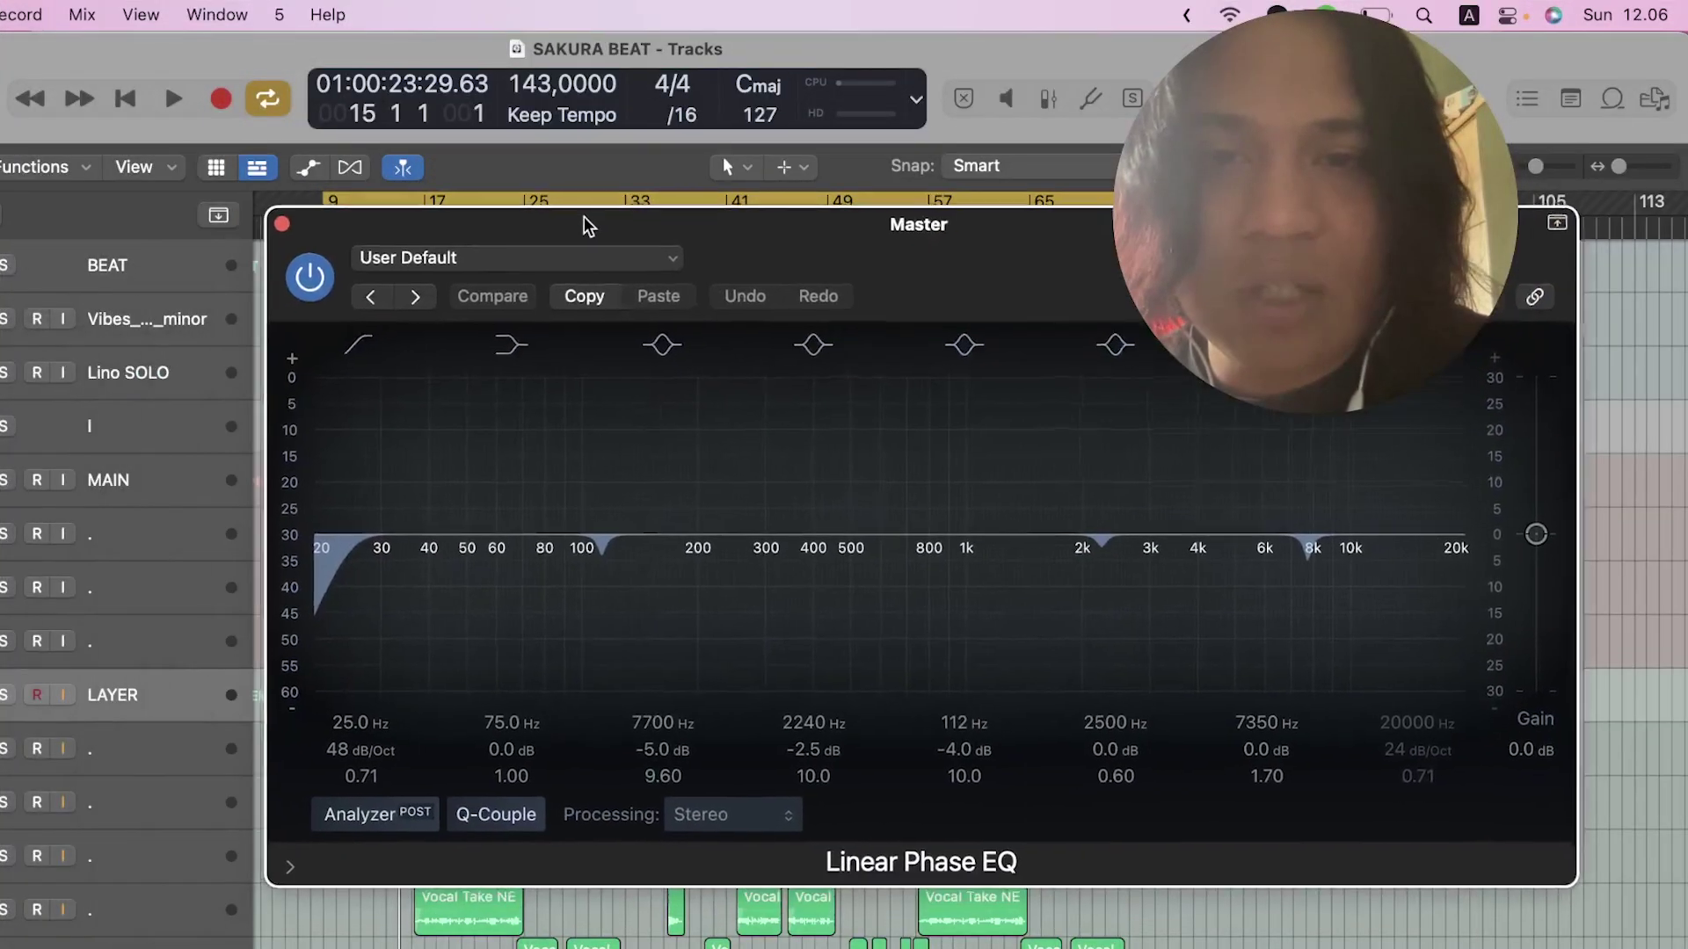
Review the Master's Linear Phase EQ and audition the full mix through the Linear EQ and Gain.
mouse_move(584, 217)
mouse_down()
mouse_move(604, 249)
mouse_move(582, 225)
mouse_up()
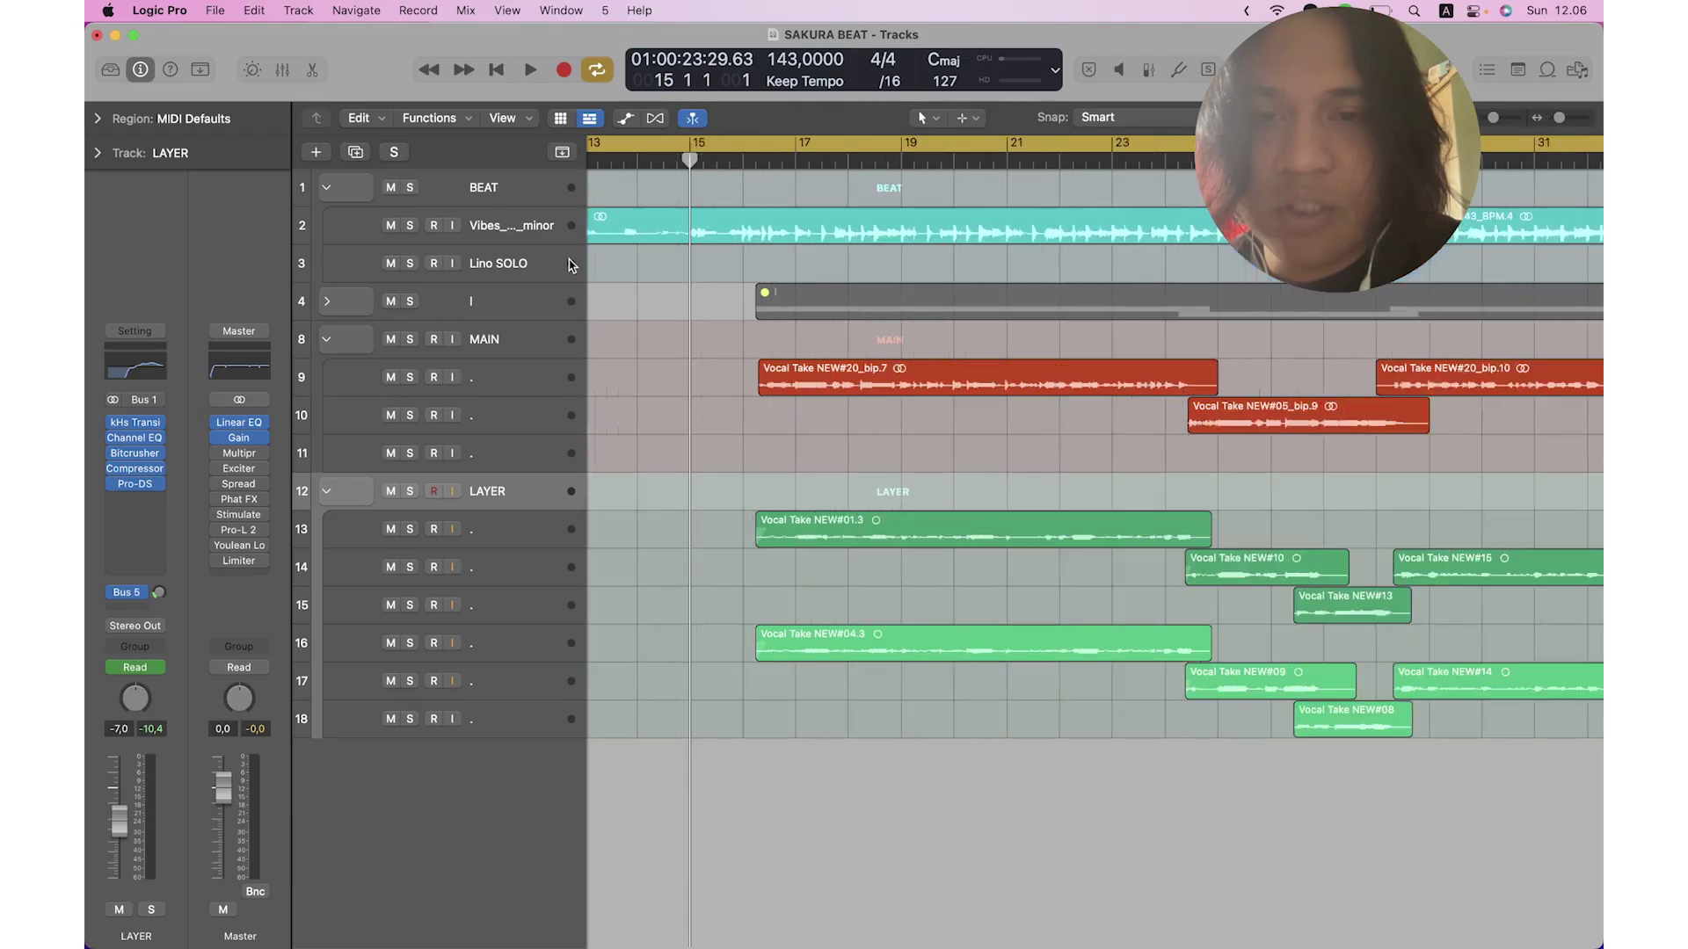
key(space)
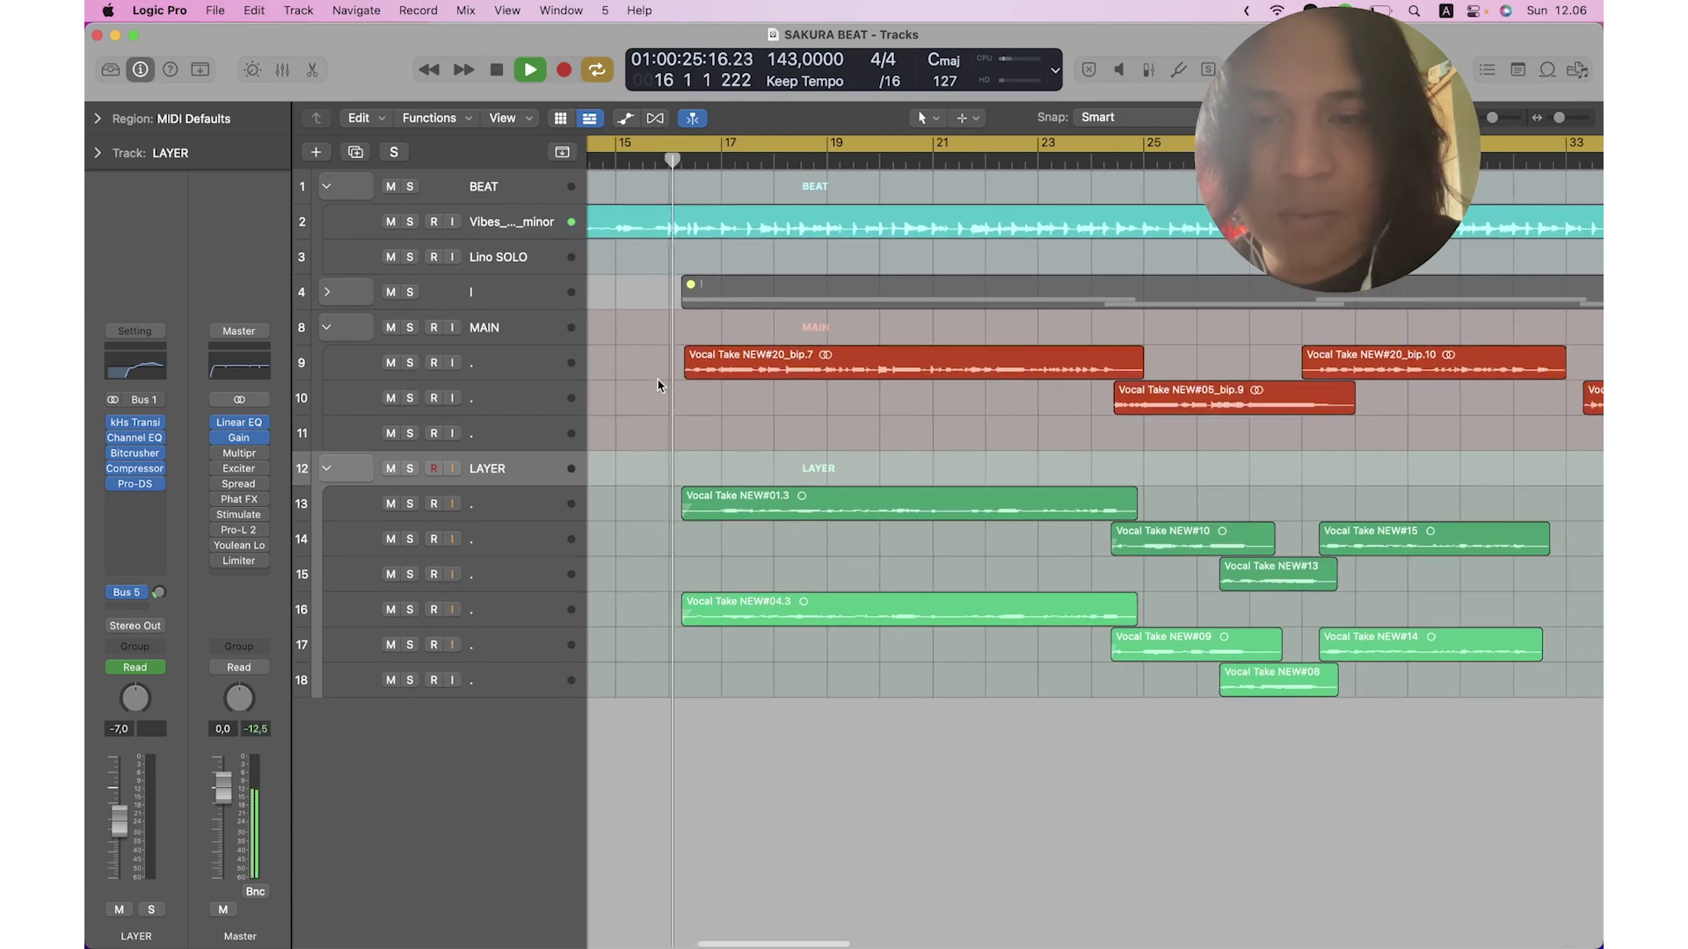
scroll(661, 386, down, 5)
scroll(661, 386, right, 2)
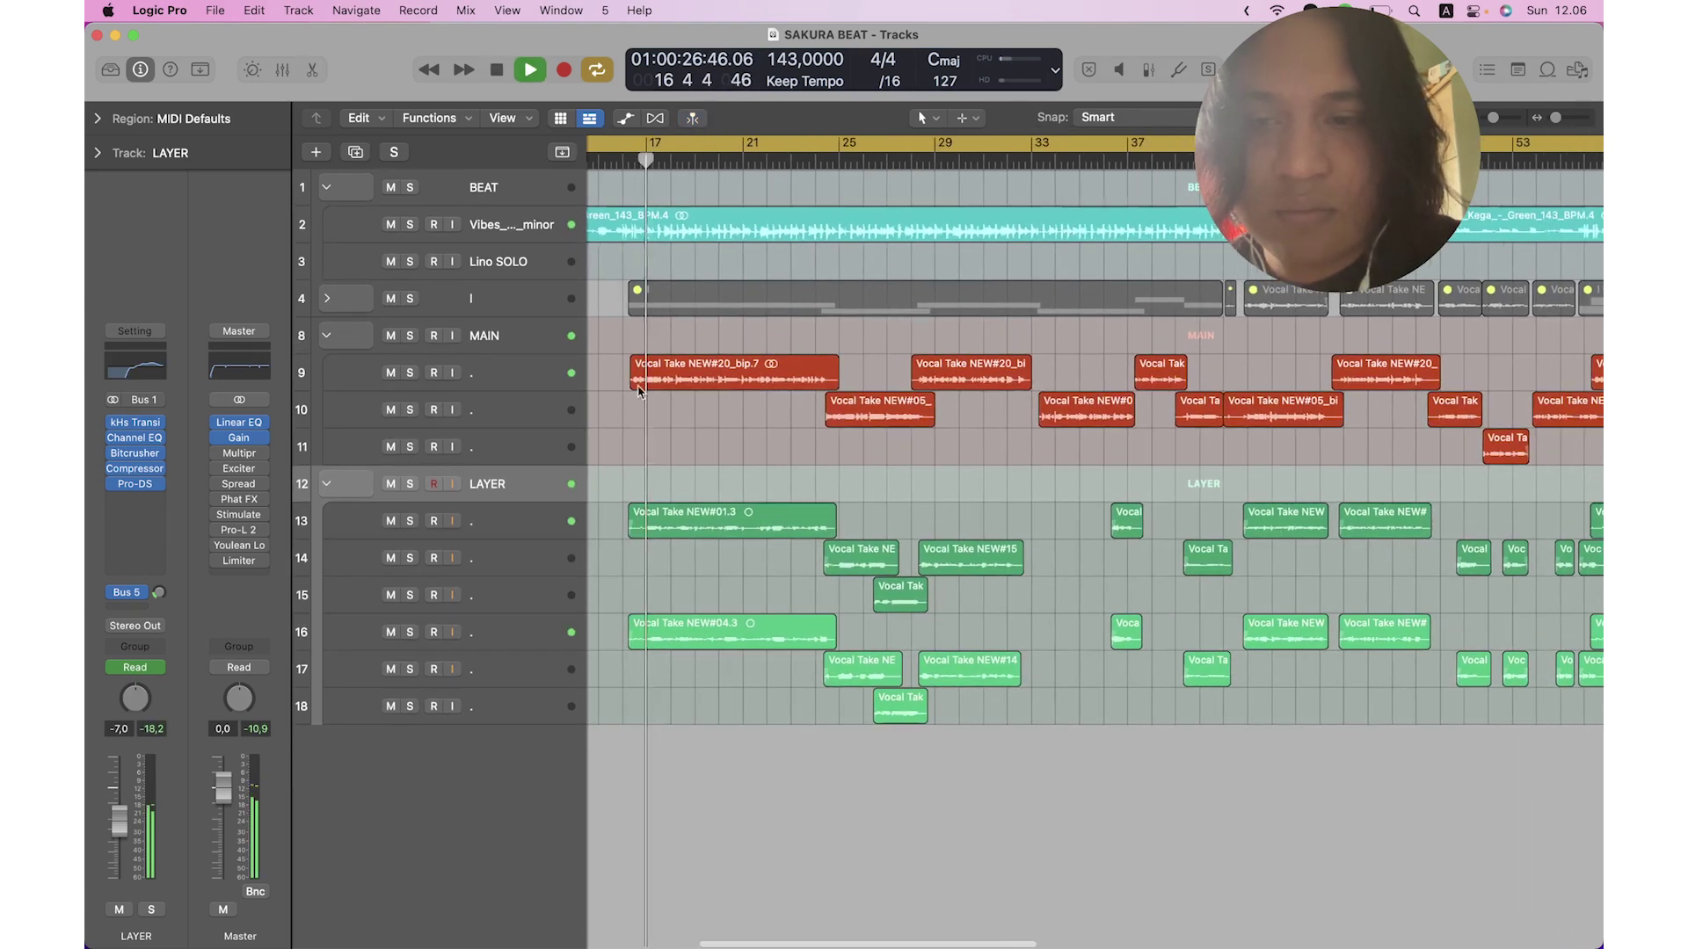
Open and enable the Multipressor on the Master, audition the mix through it, and close its window.
click(240, 454)
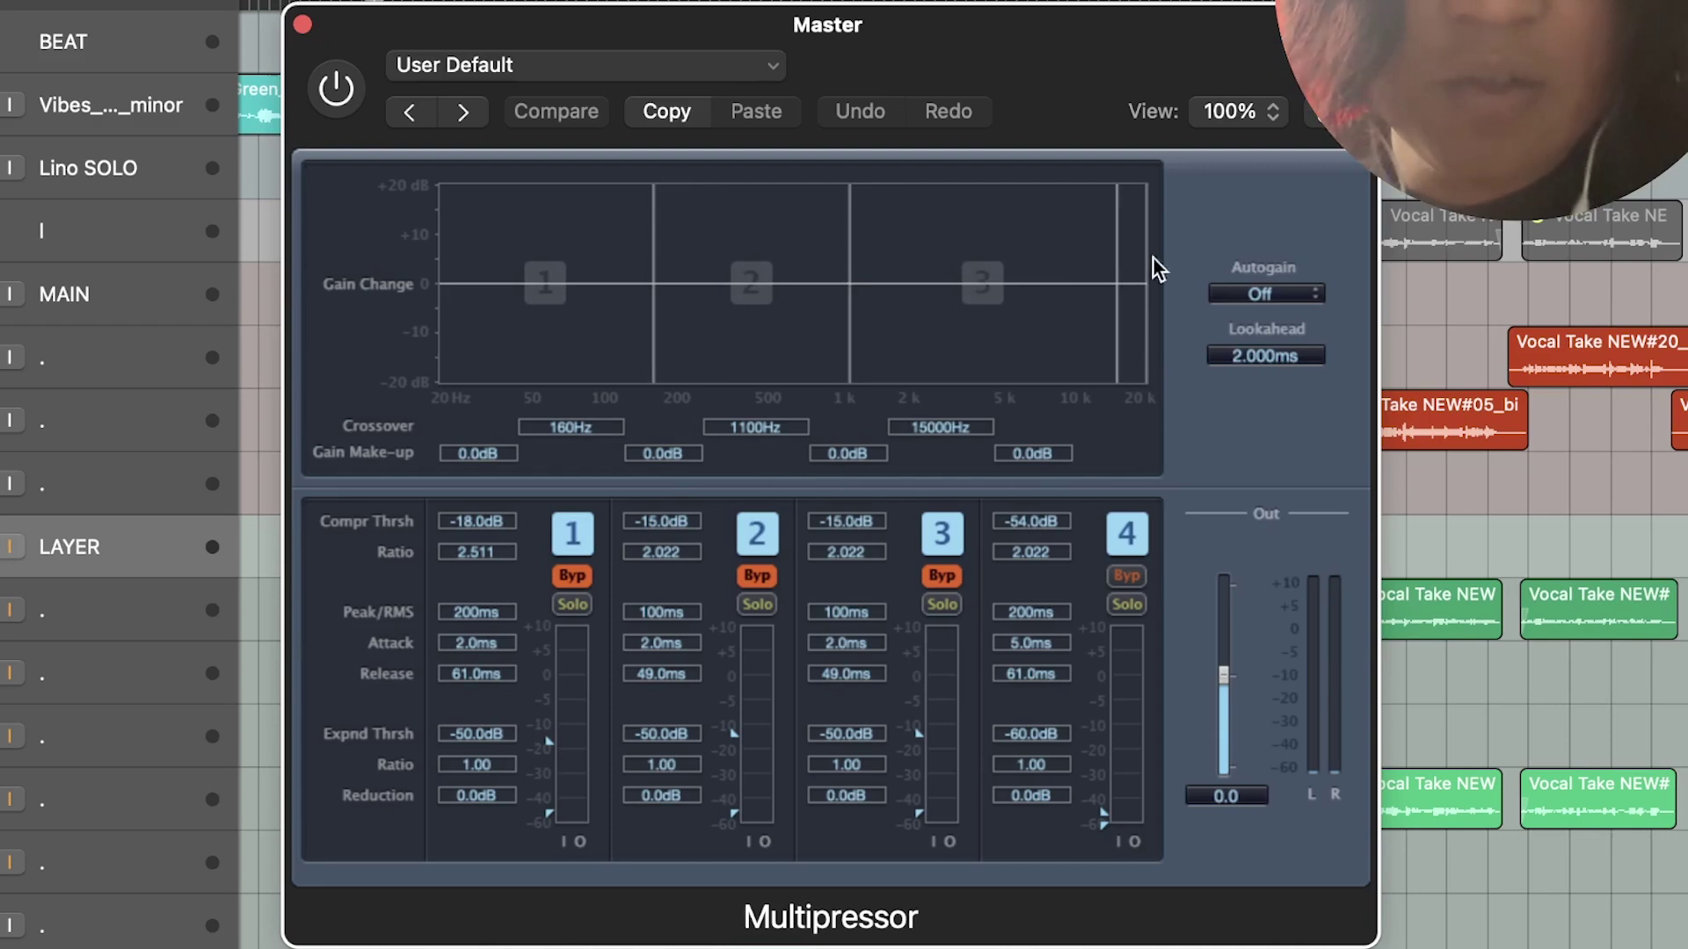
click(336, 89)
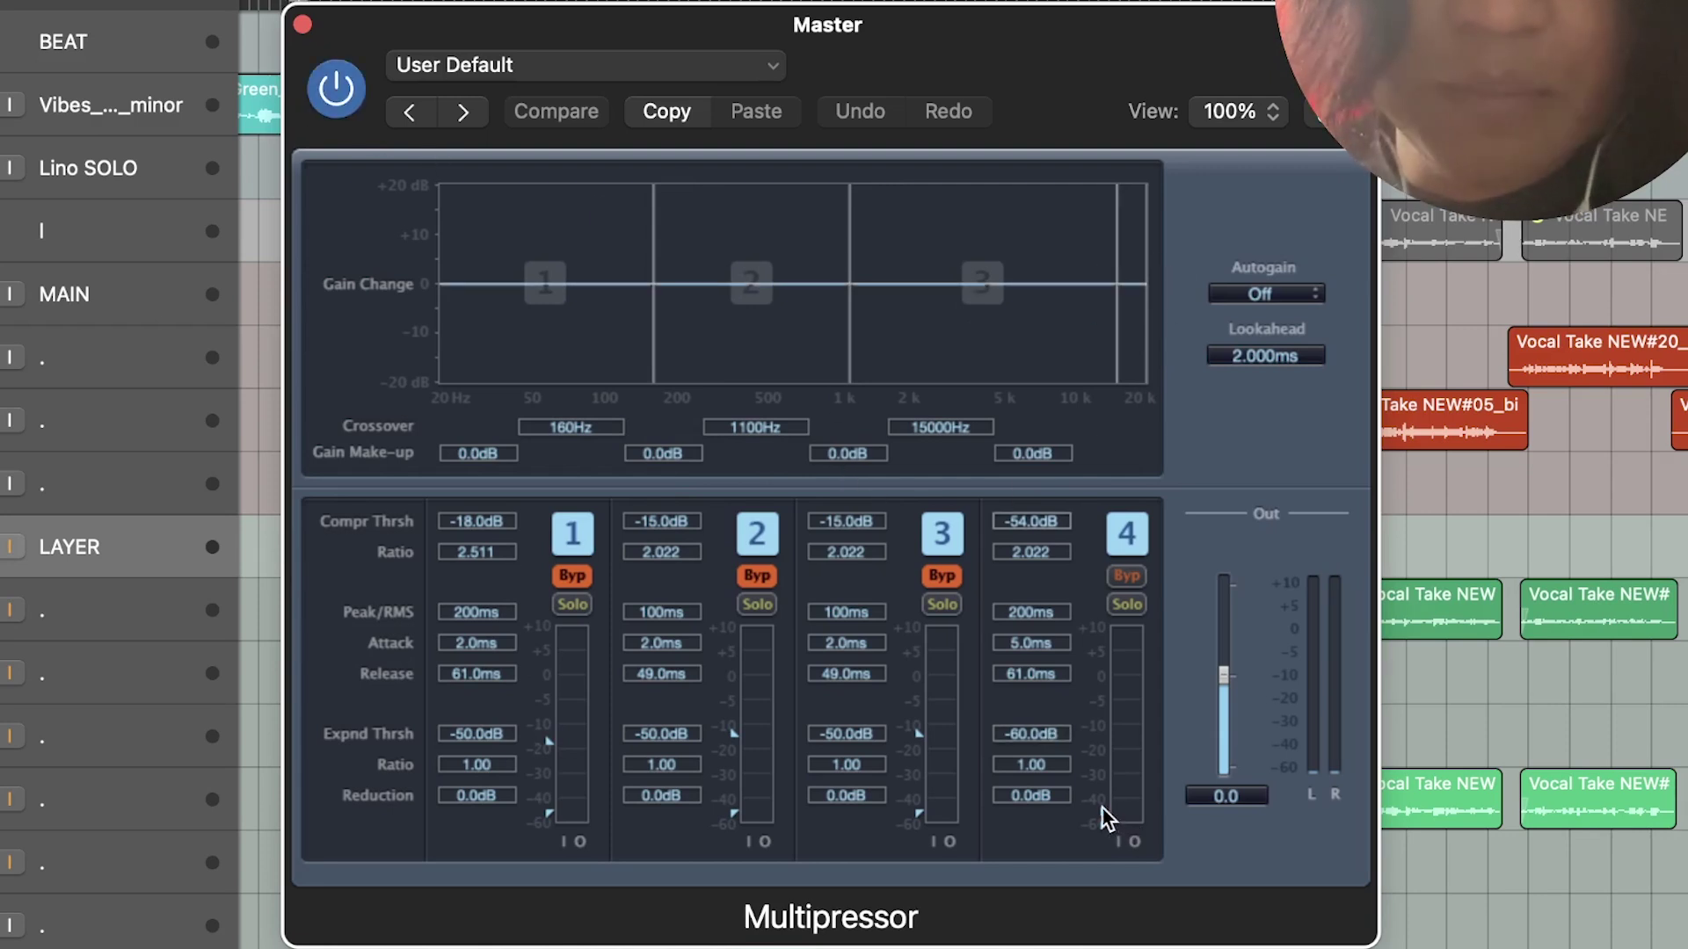
key(space)
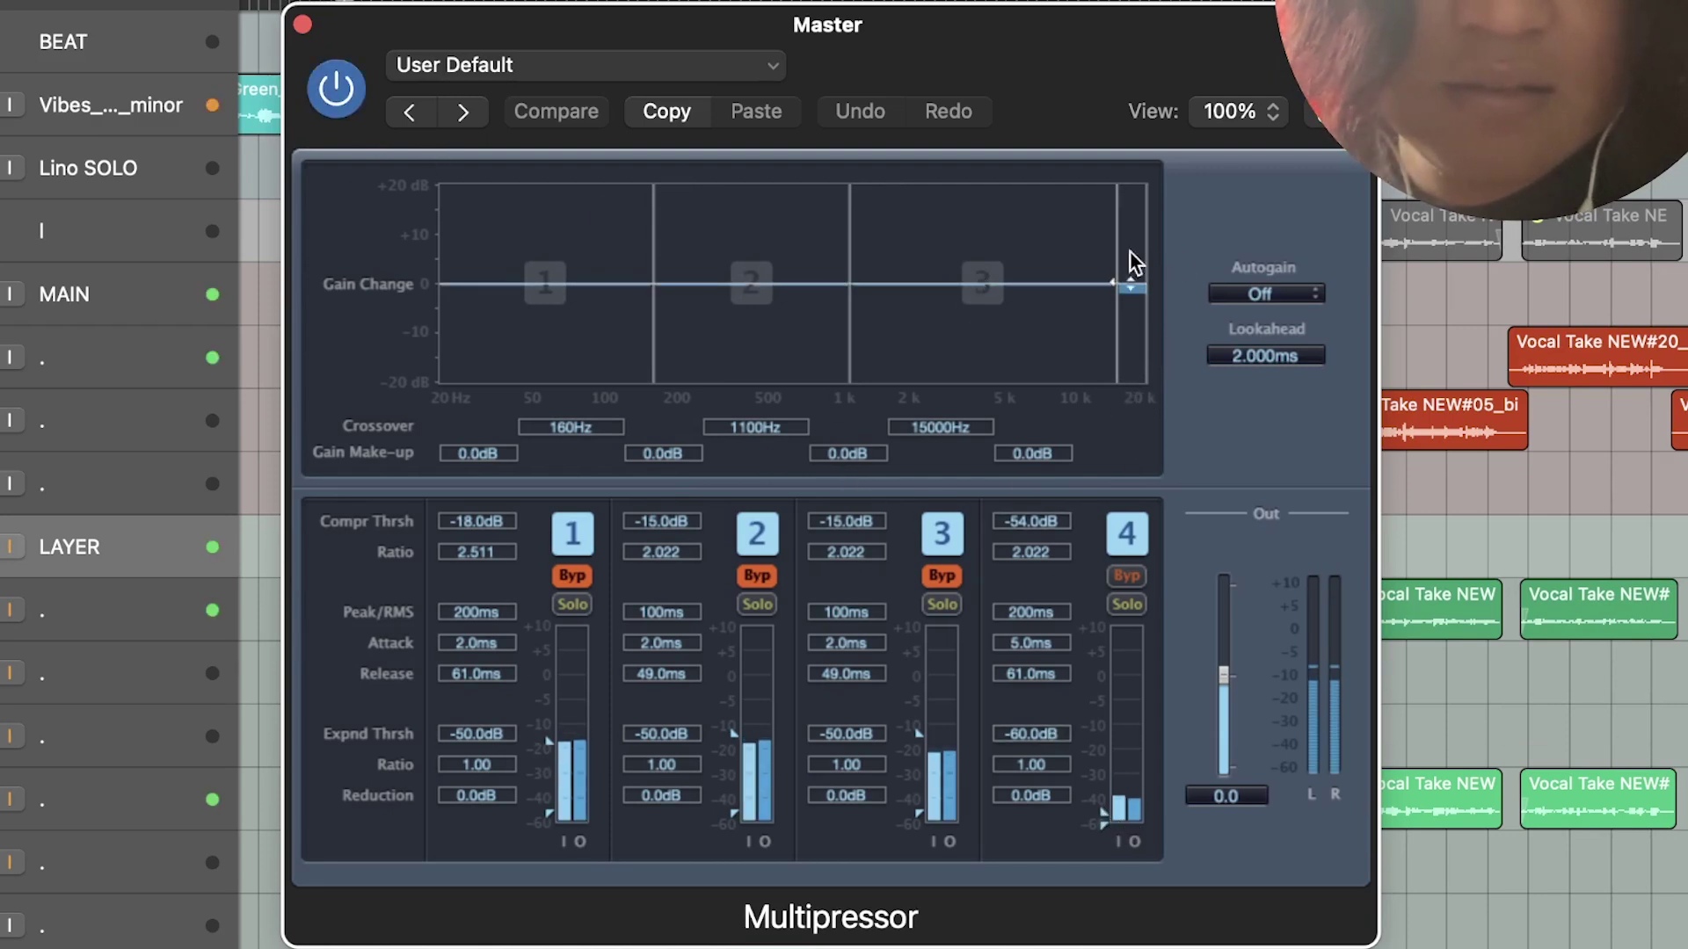
click(302, 24)
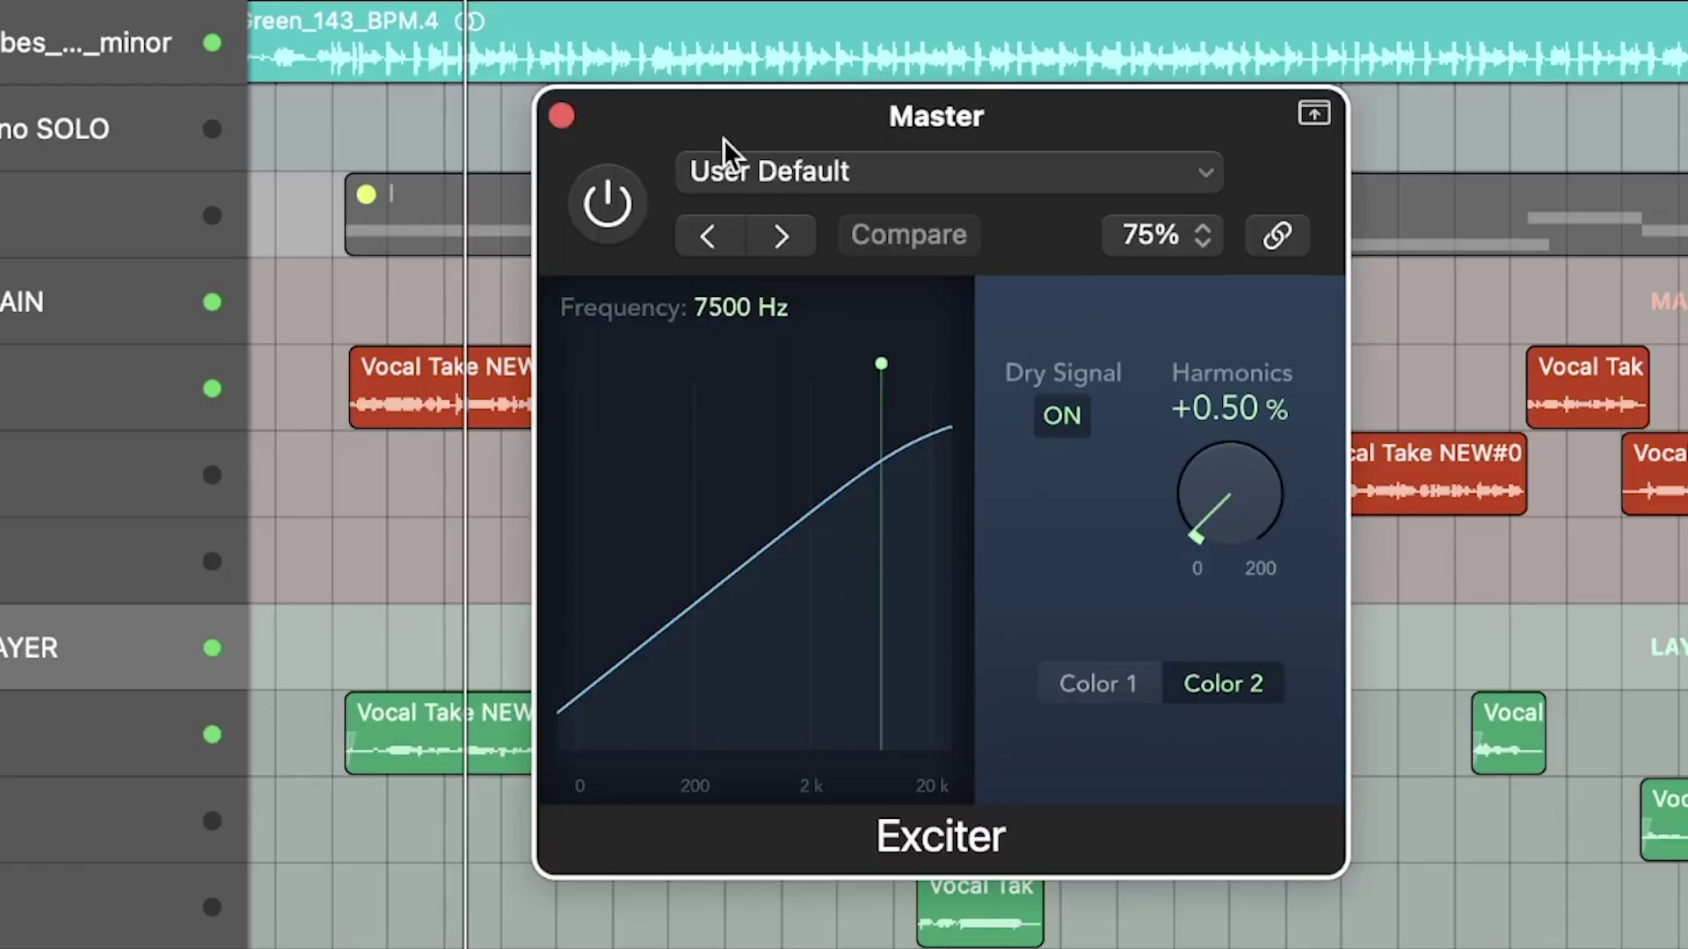
Enable the Exciter and Stereo Spread on the Master, and audition the mix through them.
click(510, 222)
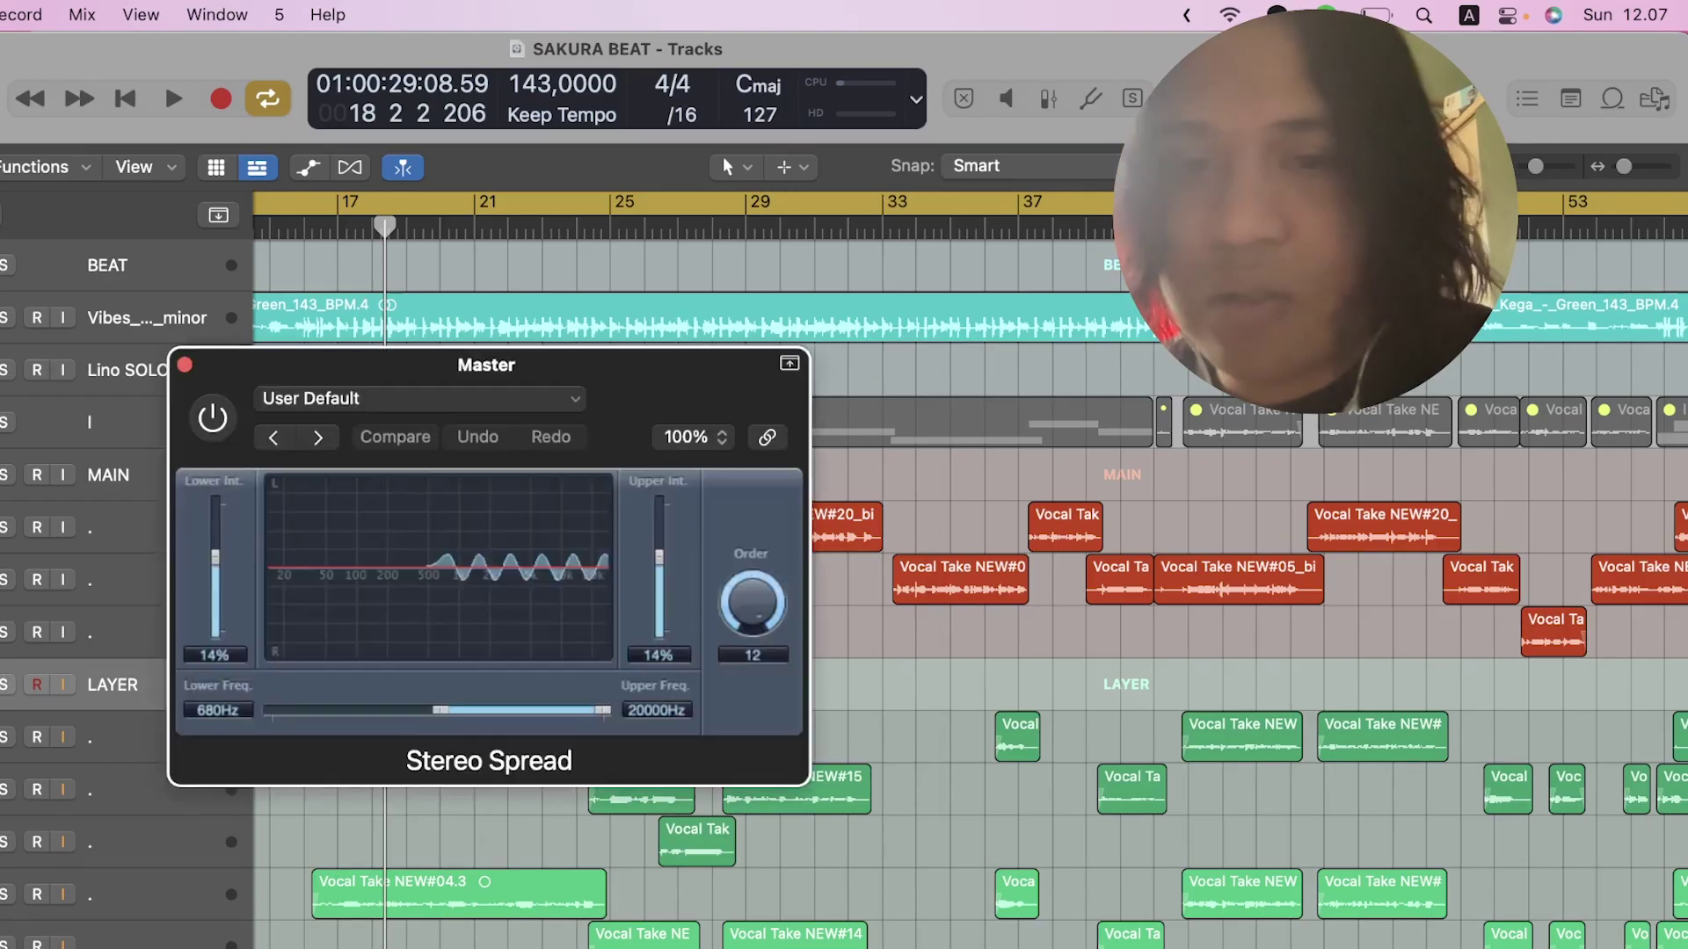
click(215, 424)
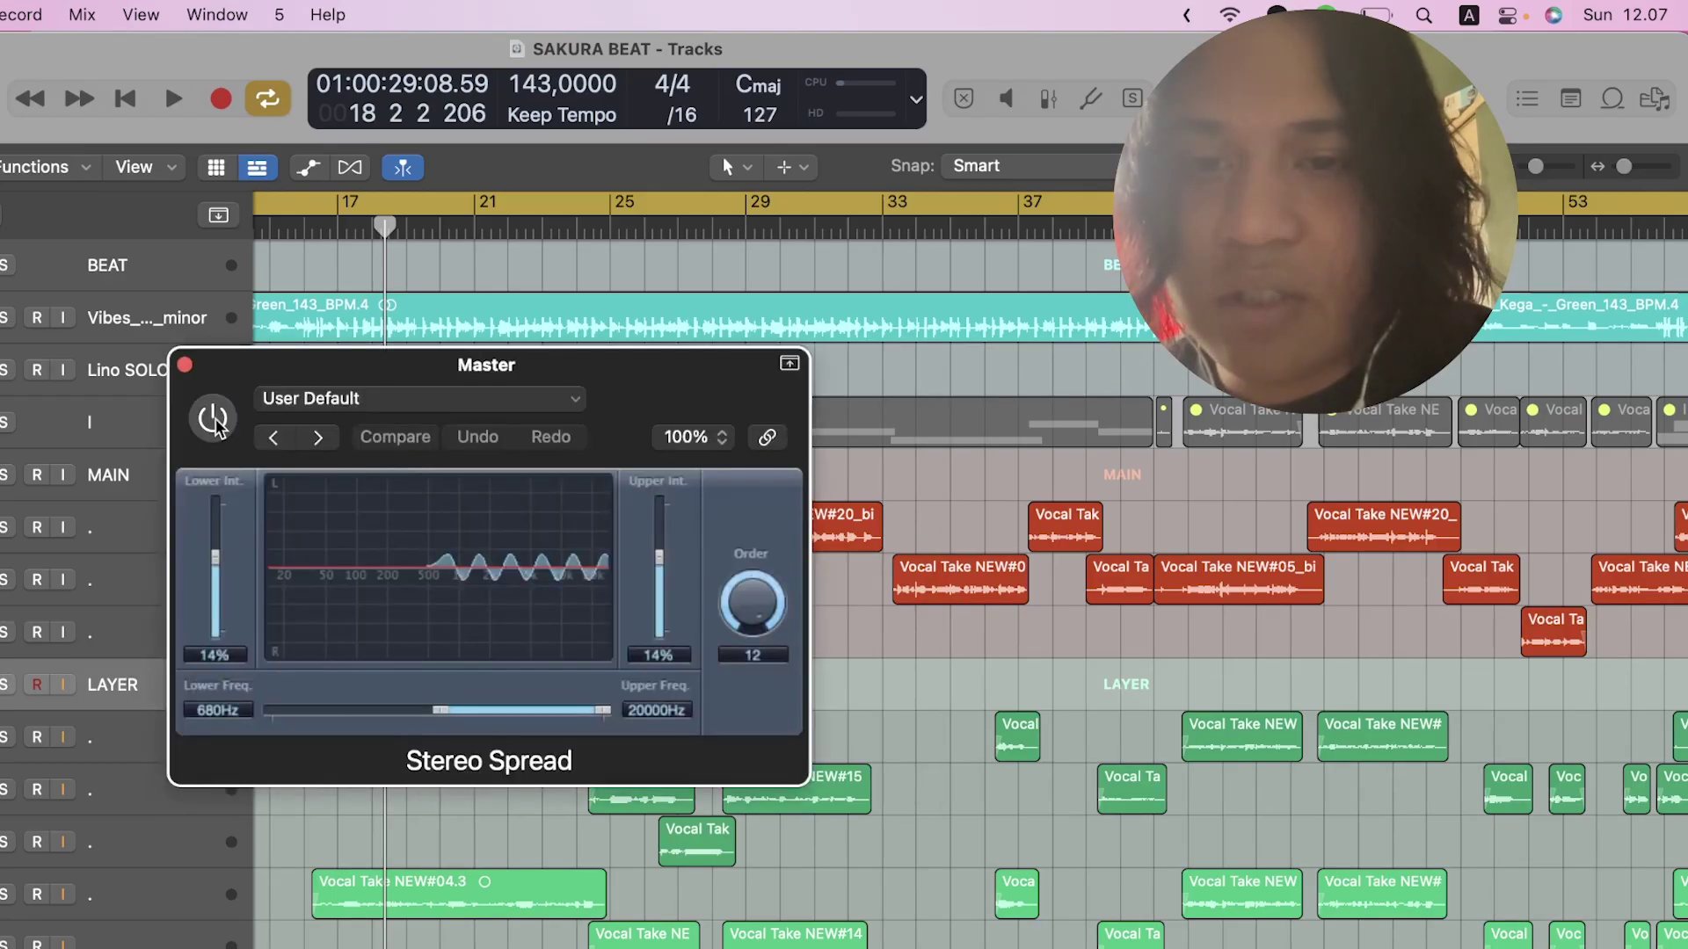
key(space)
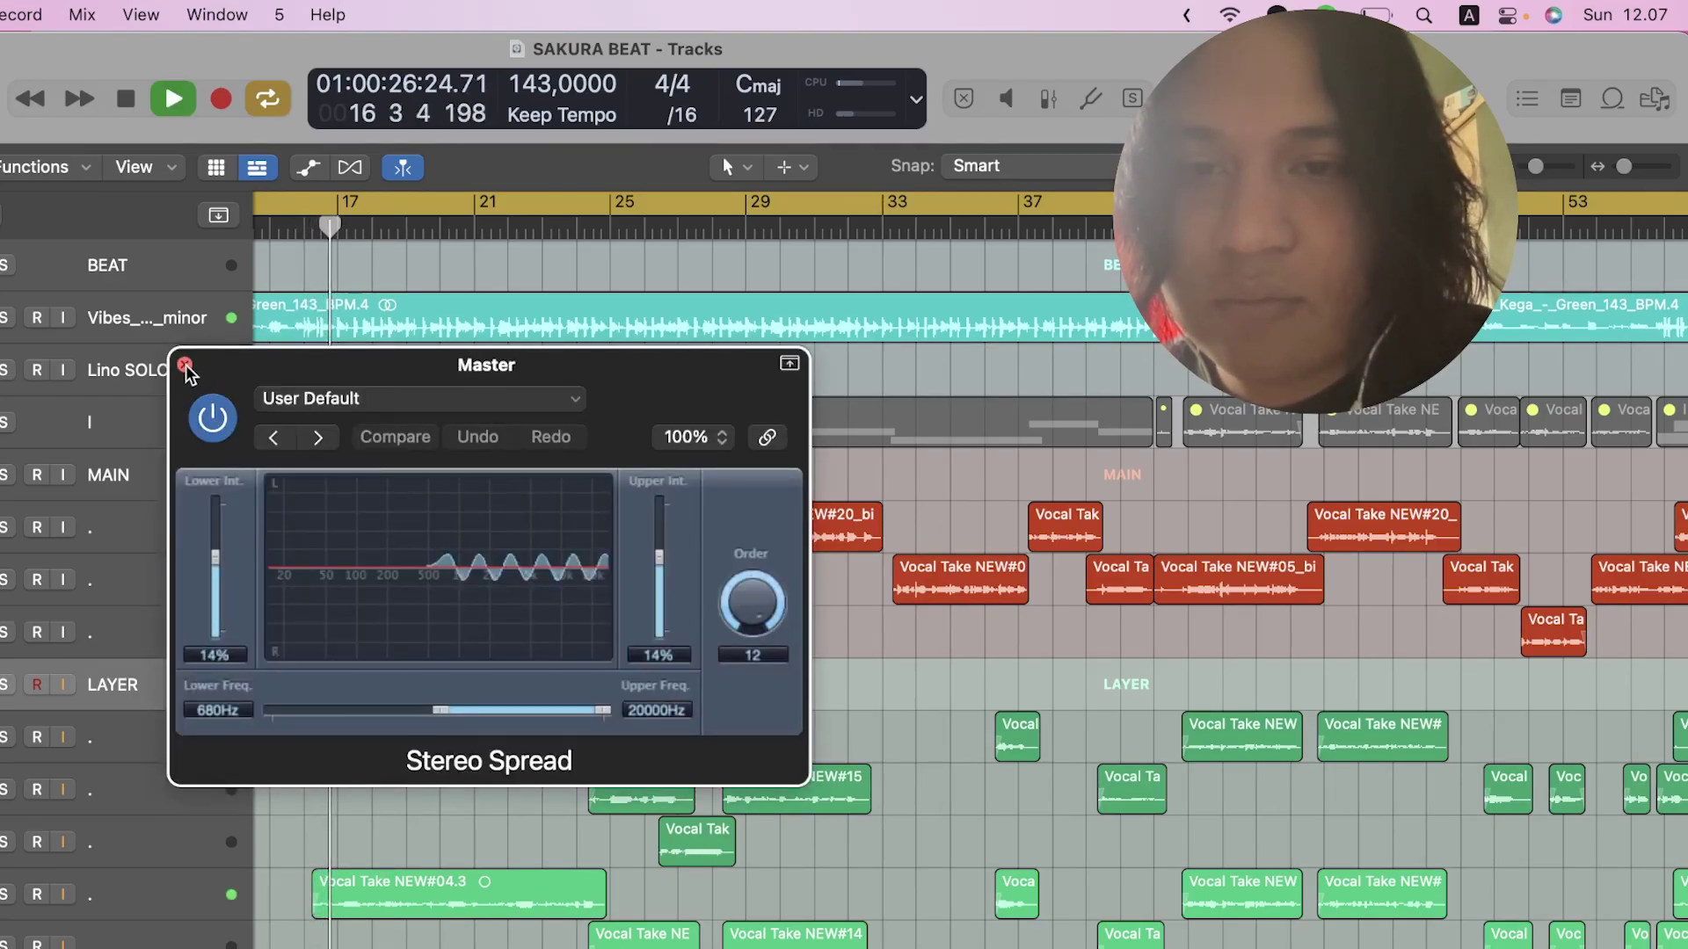
click(185, 364)
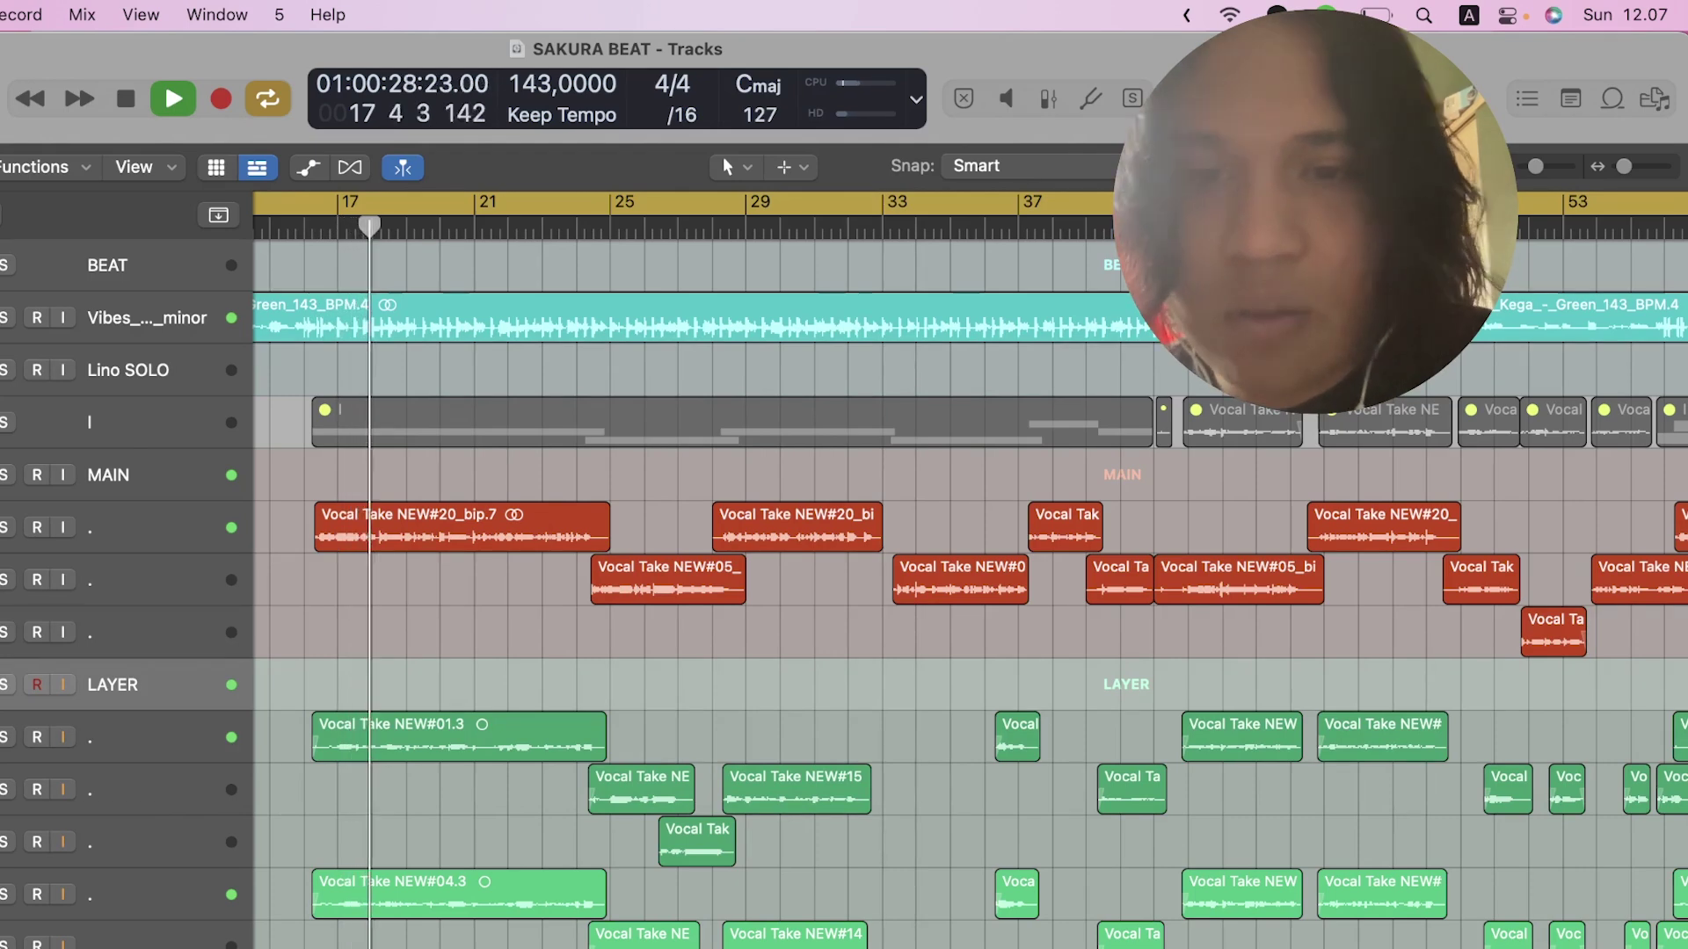
key(space)
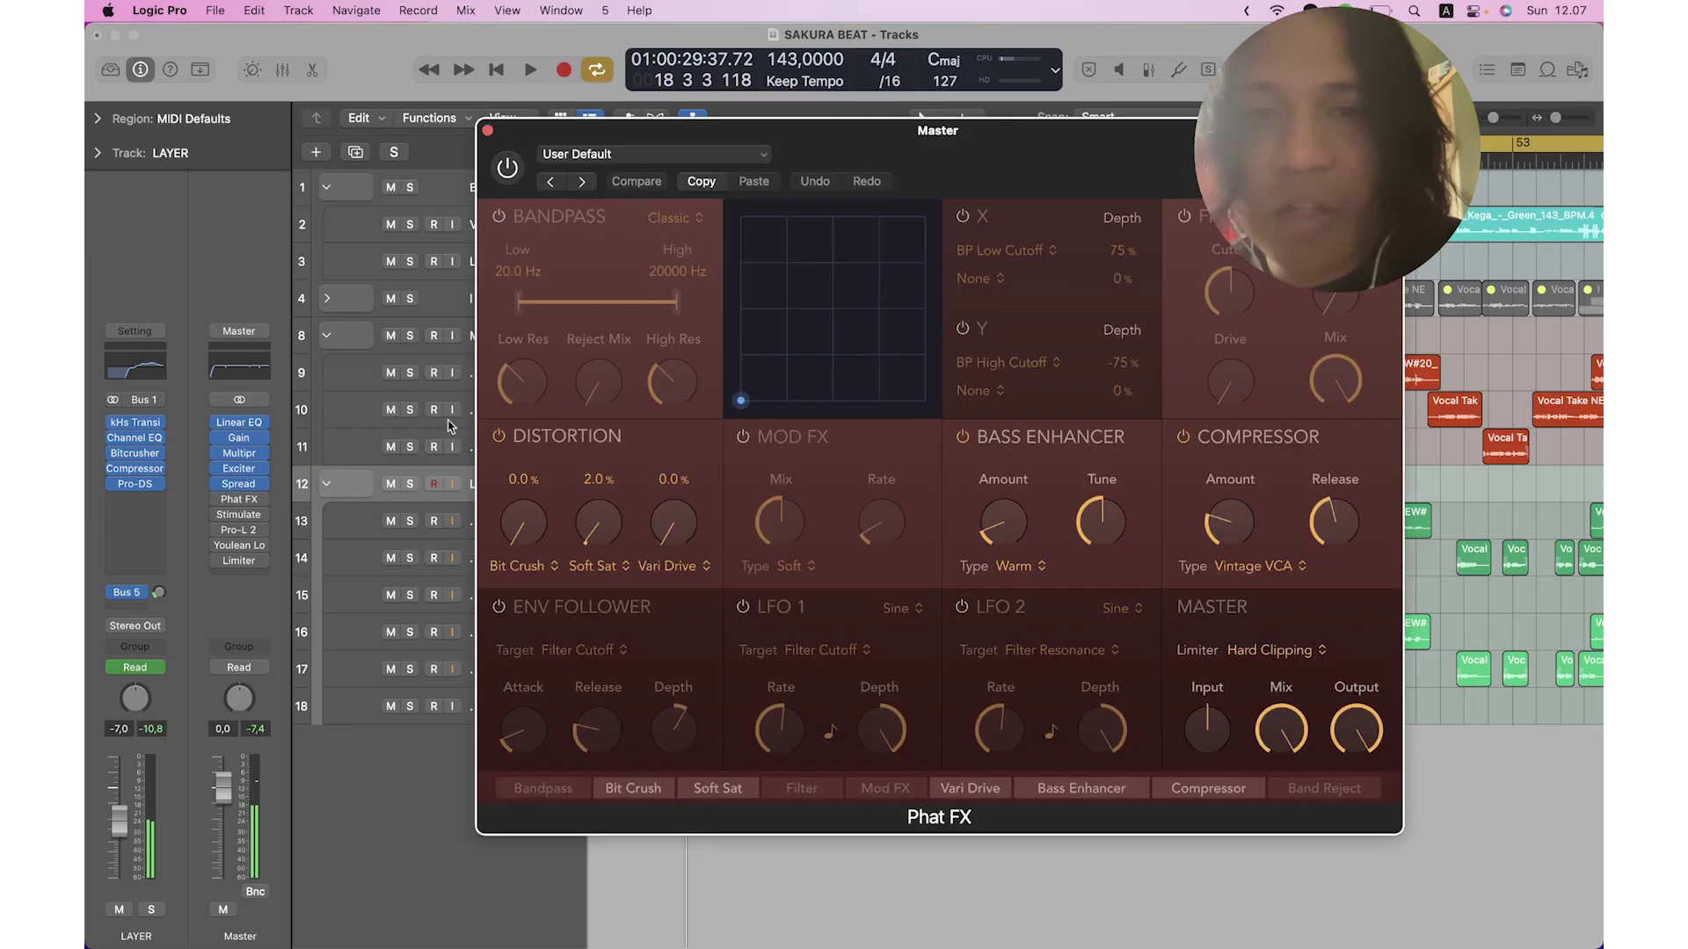
Enable Phat FX on the Master and audition the mix through it.
click(509, 168)
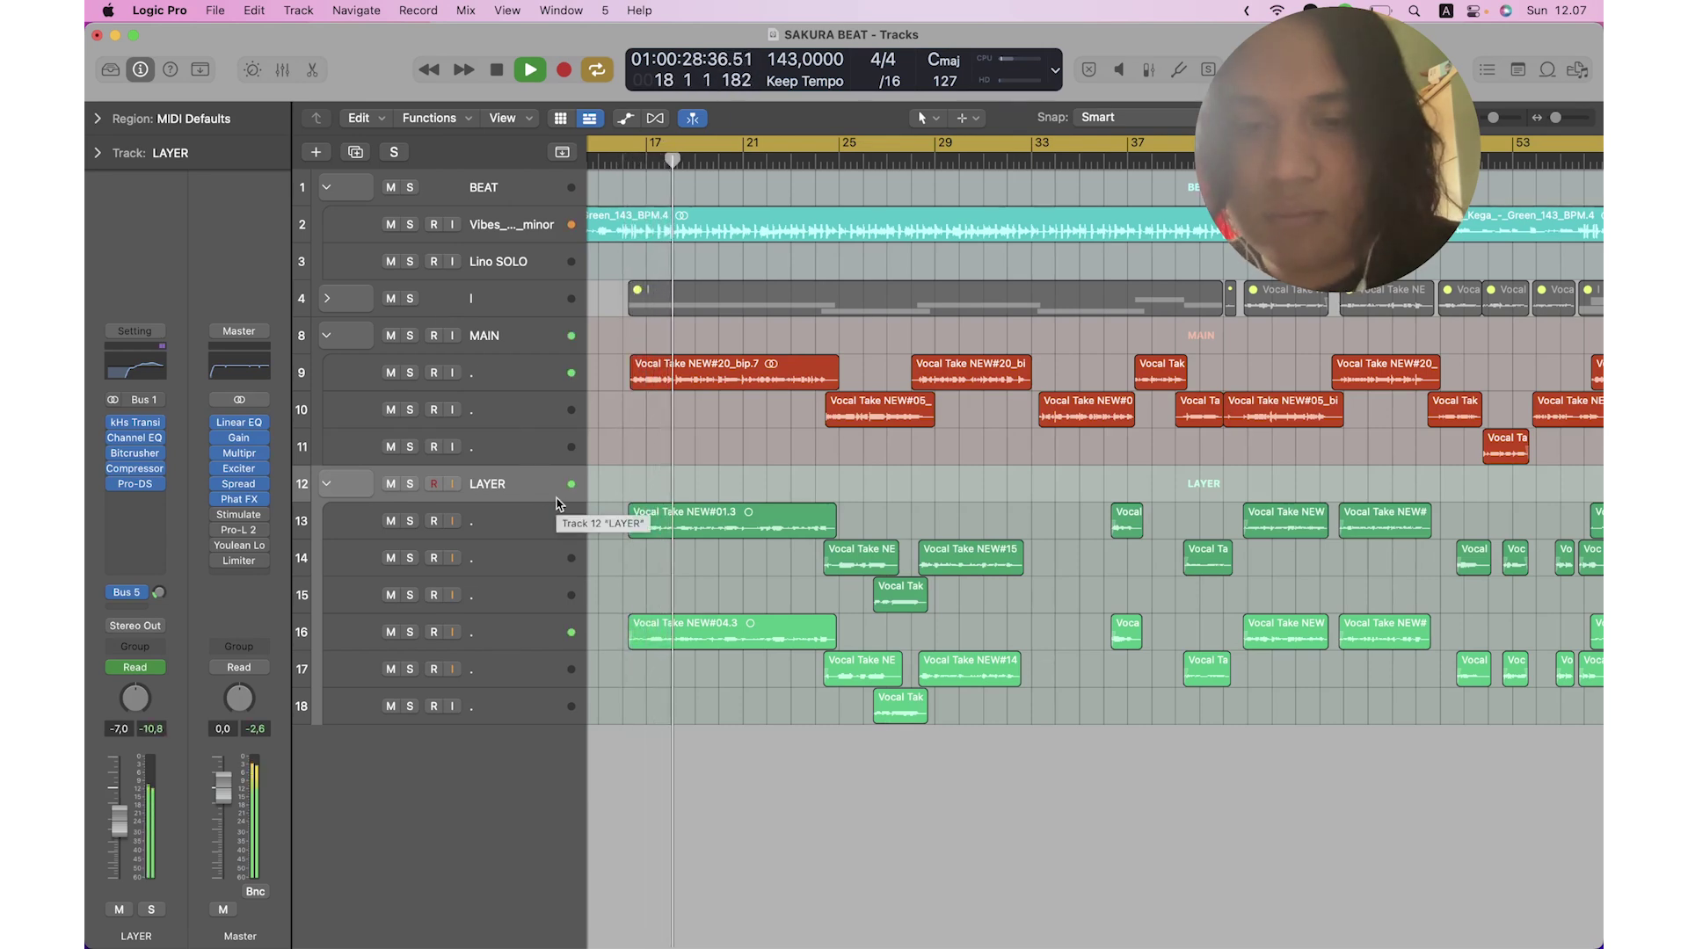
key(space)
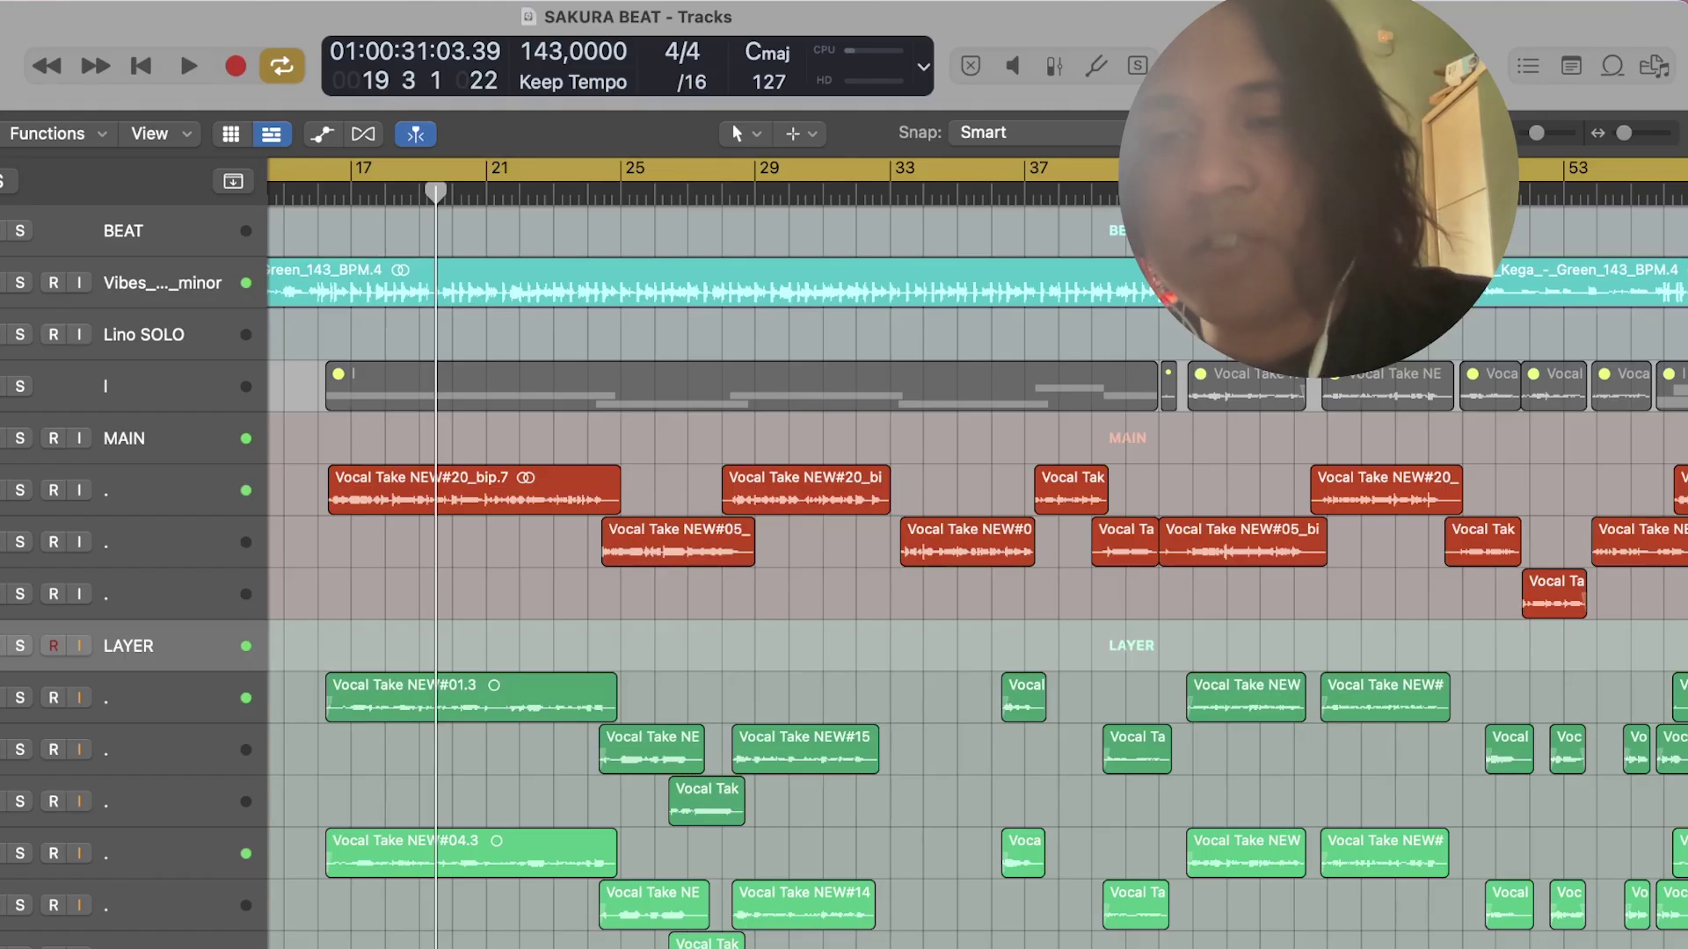
Enable Stimulate on the Master, review its settings, audition the mix from bar 15, and close its window.
click(239, 515)
drag(739, 250, 685, 243)
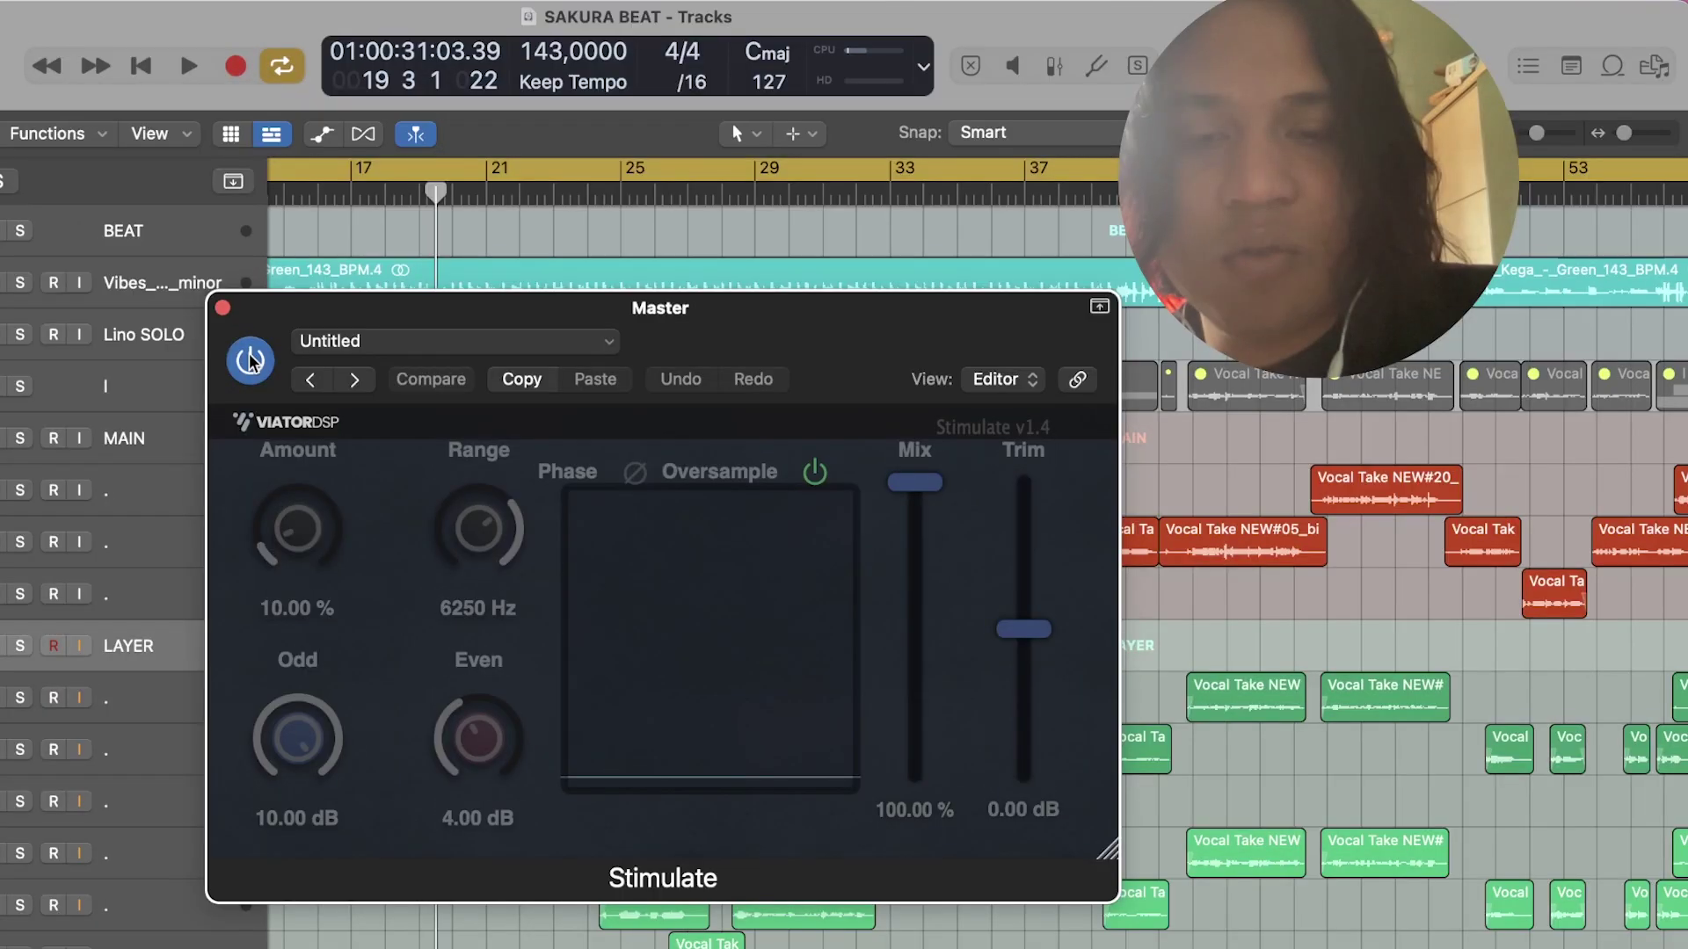
drag(338, 318, 478, 231)
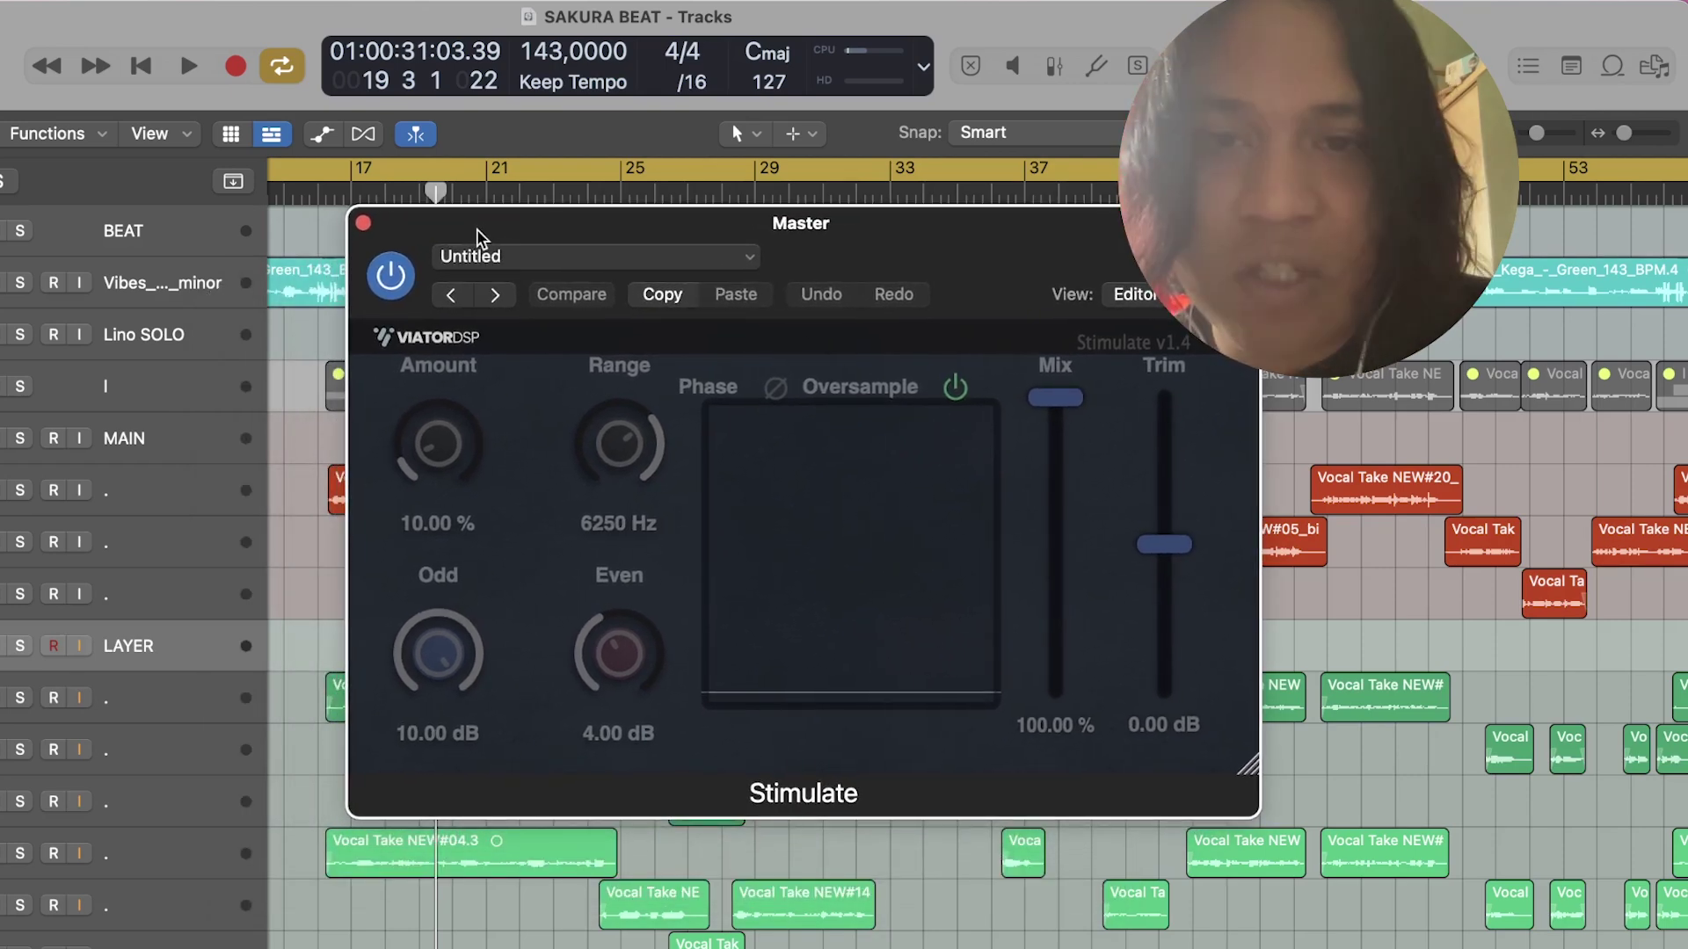
drag(315, 200, 283, 195)
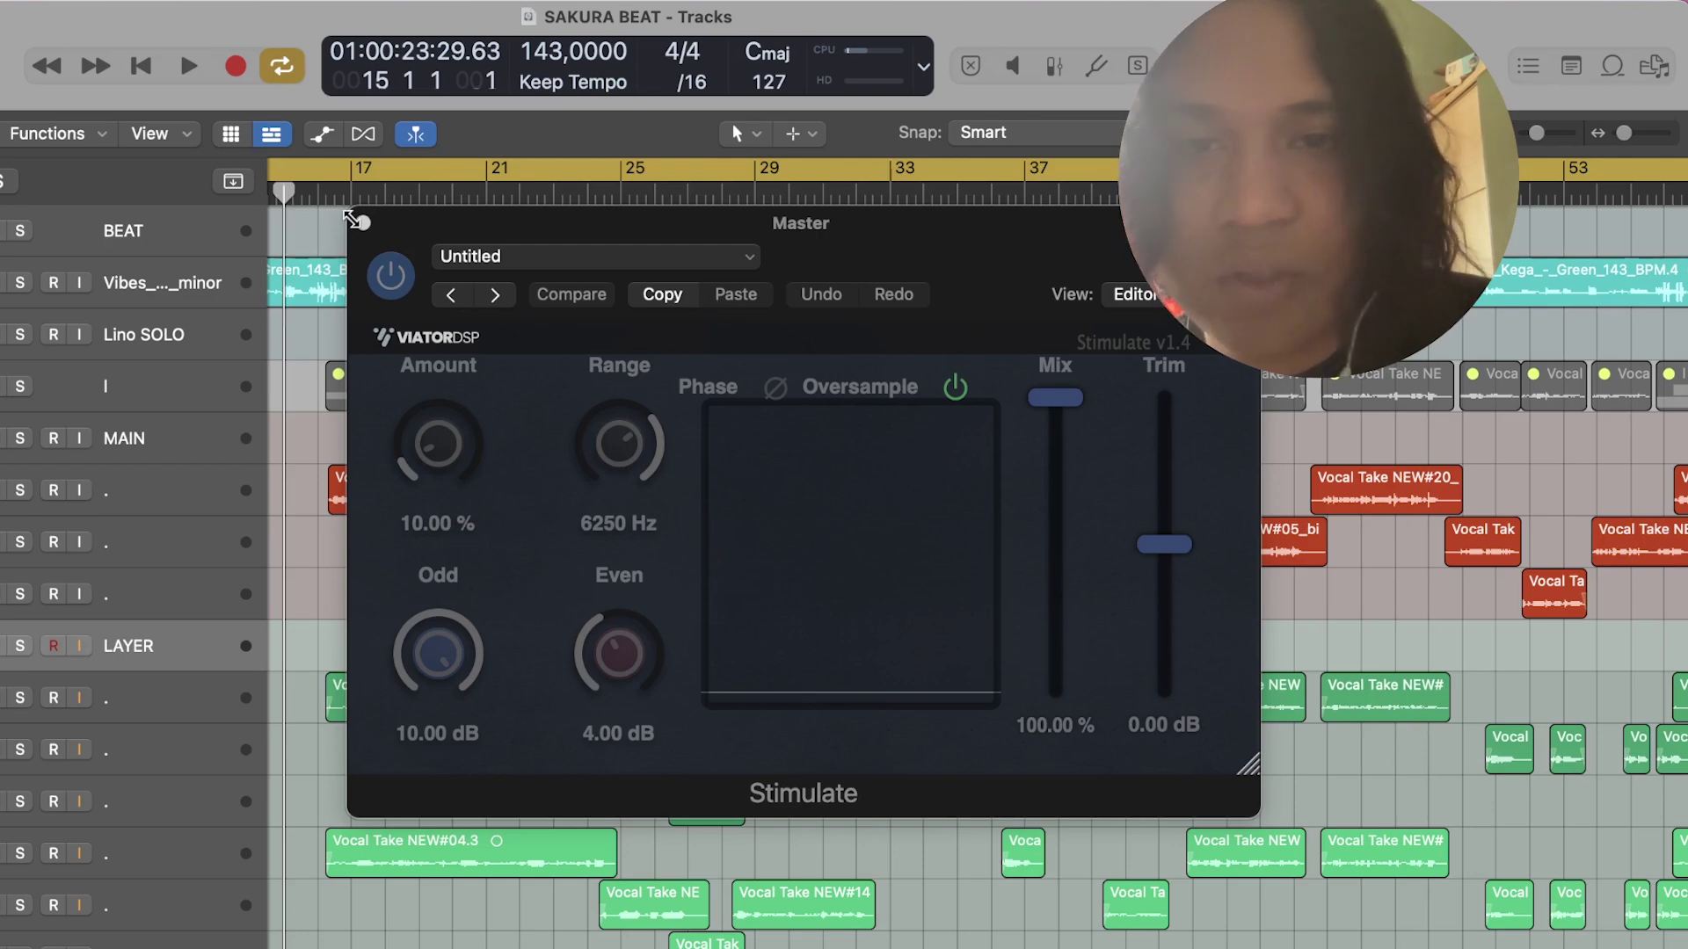
key(space)
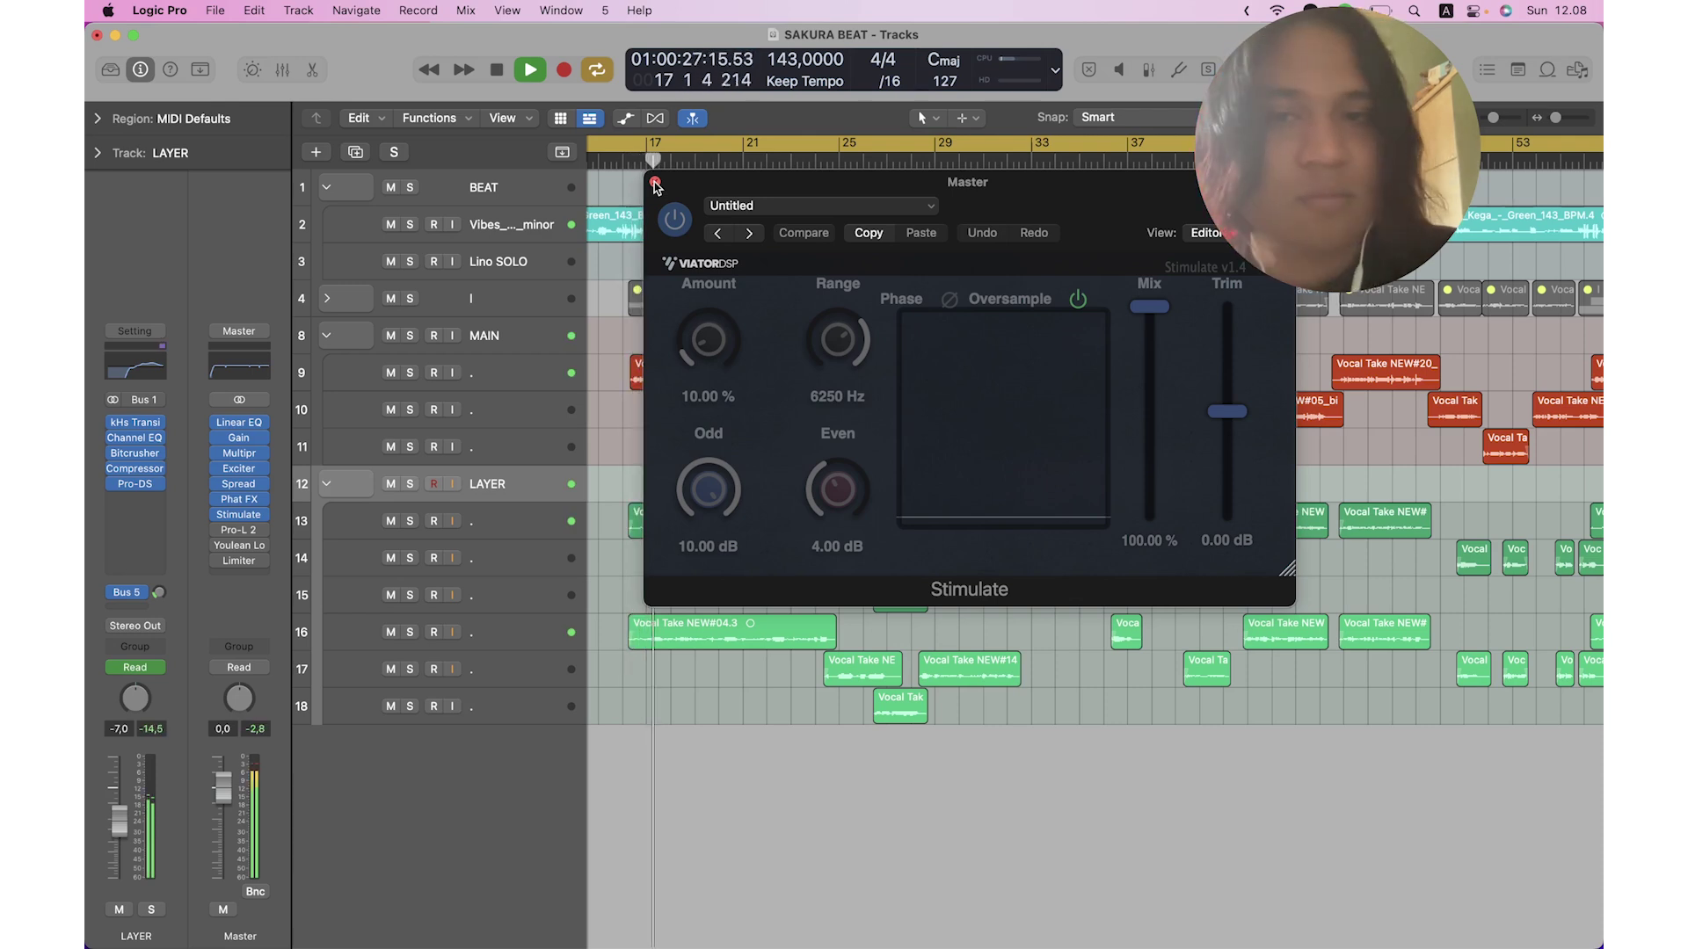
click(655, 184)
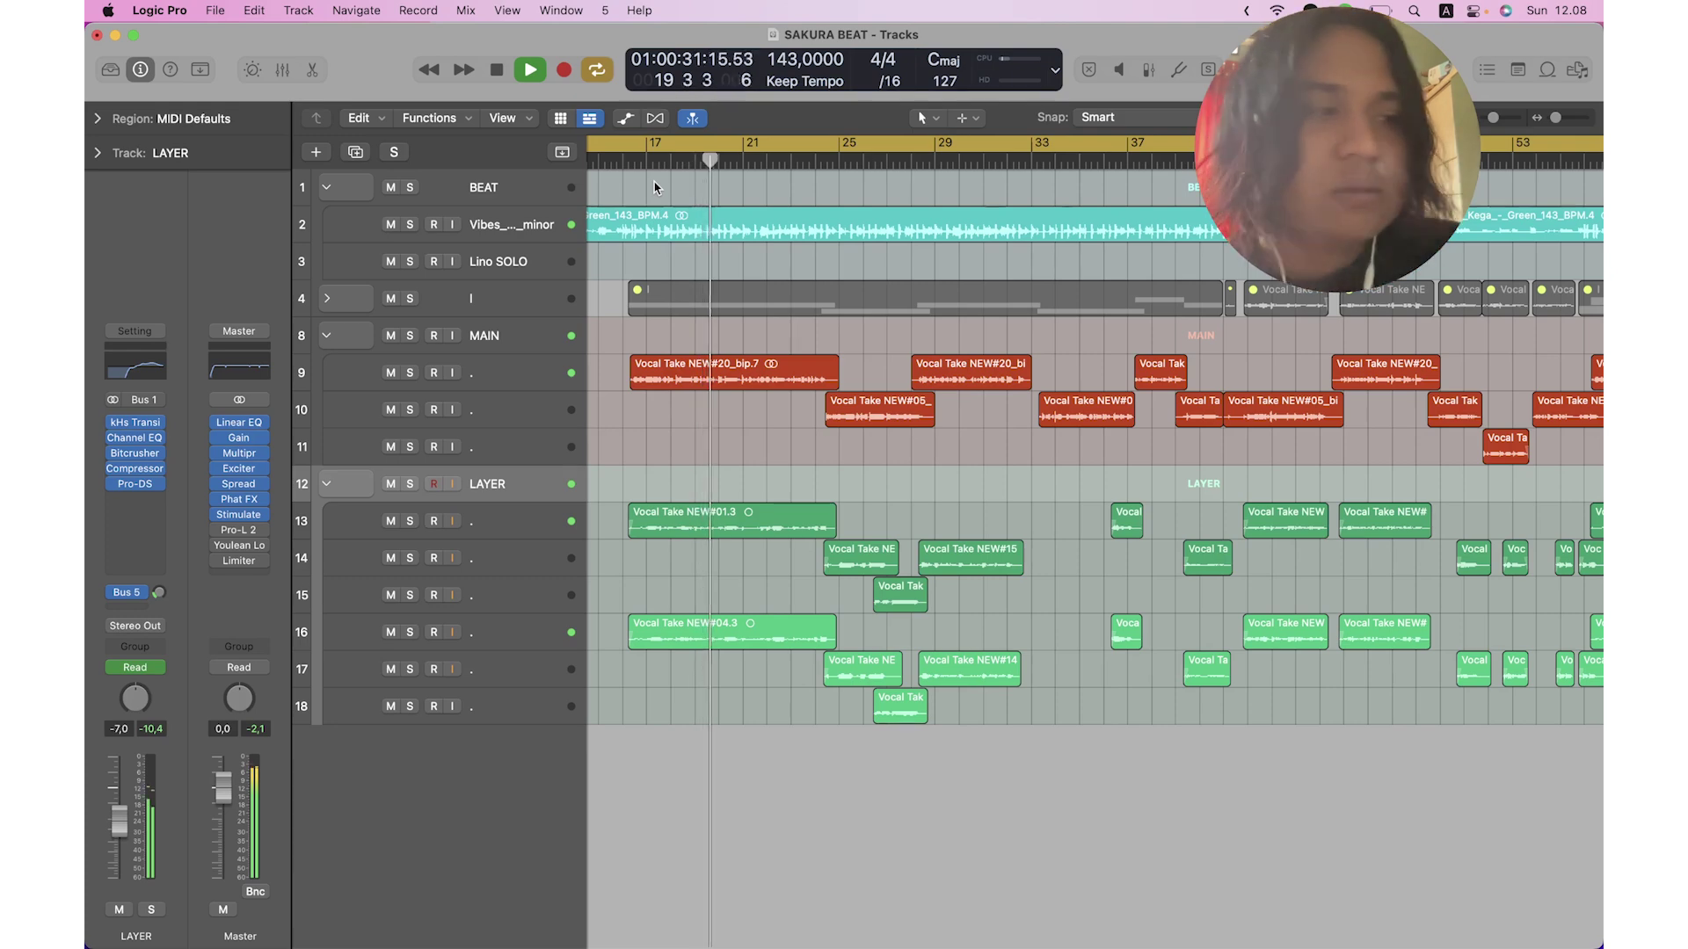
key(space)
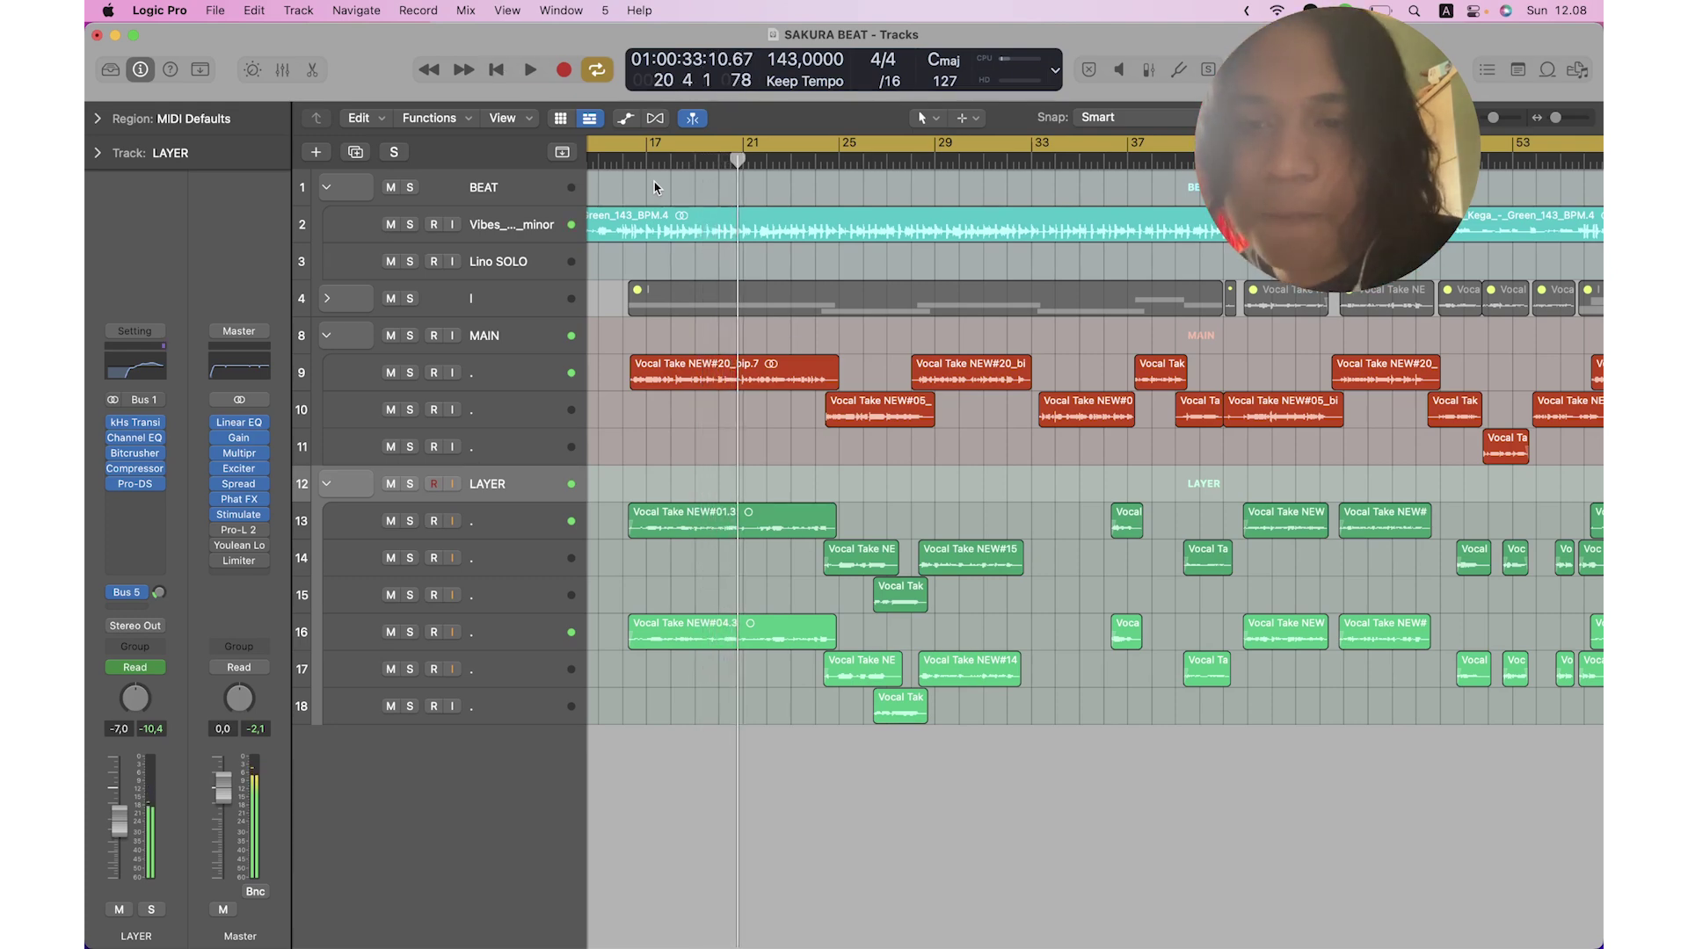
Open Pro-L 2 on the Master and examine its gain and output level settings.
click(239, 533)
drag(505, 197, 903, 191)
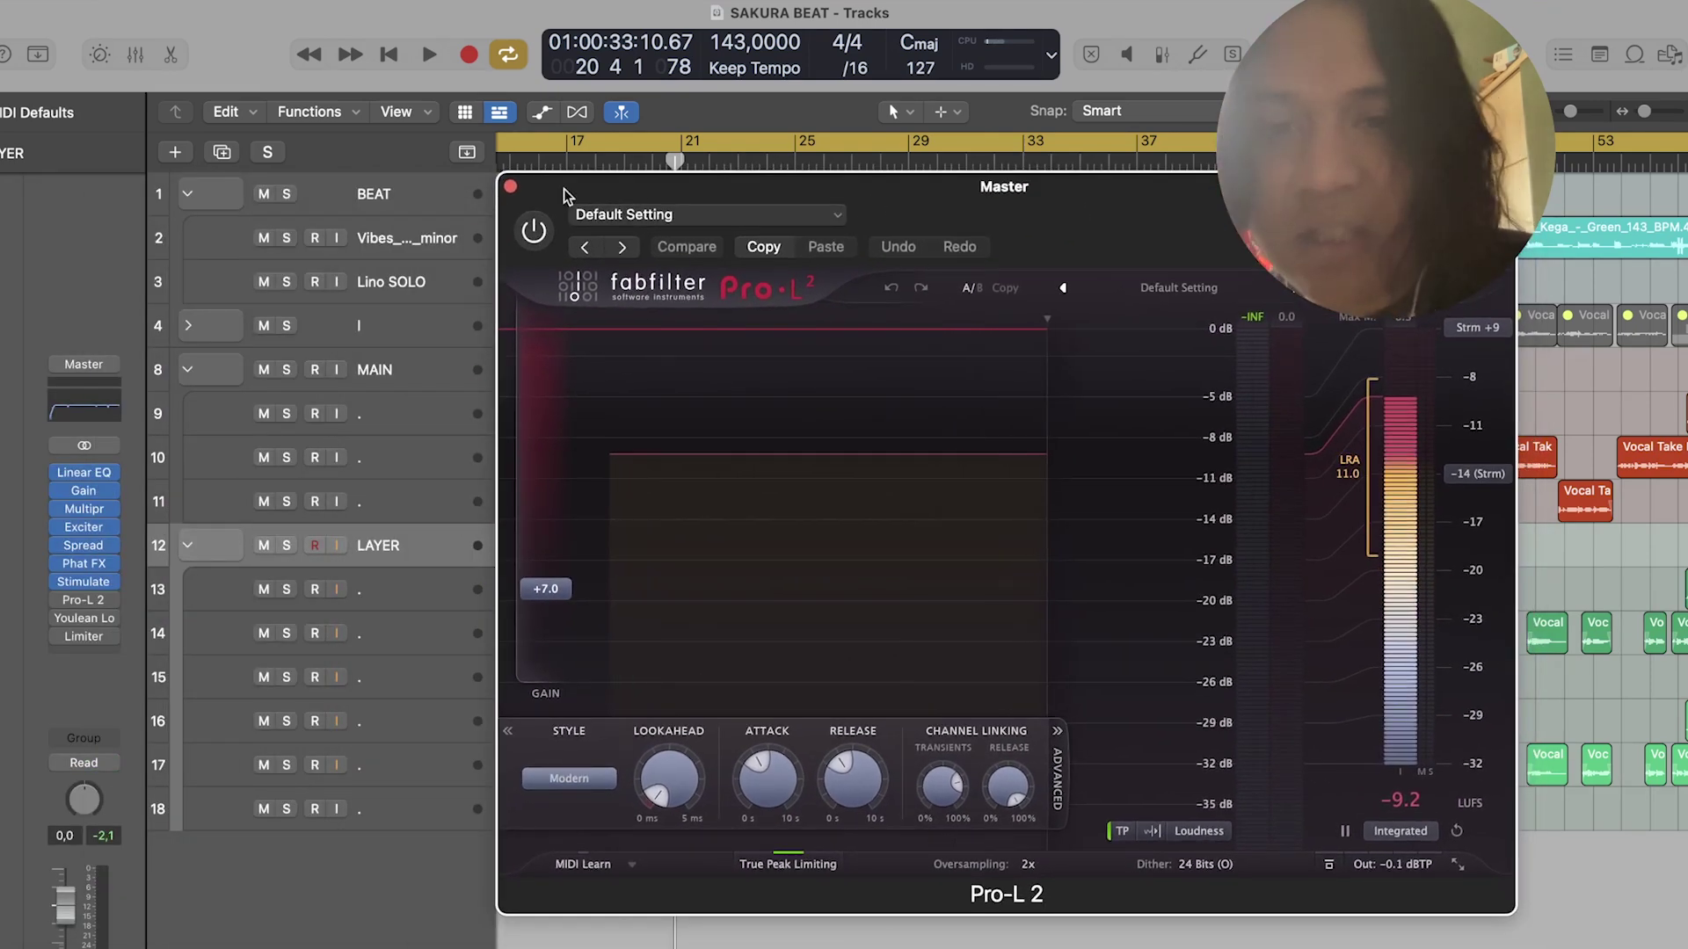
drag(563, 188, 727, 188)
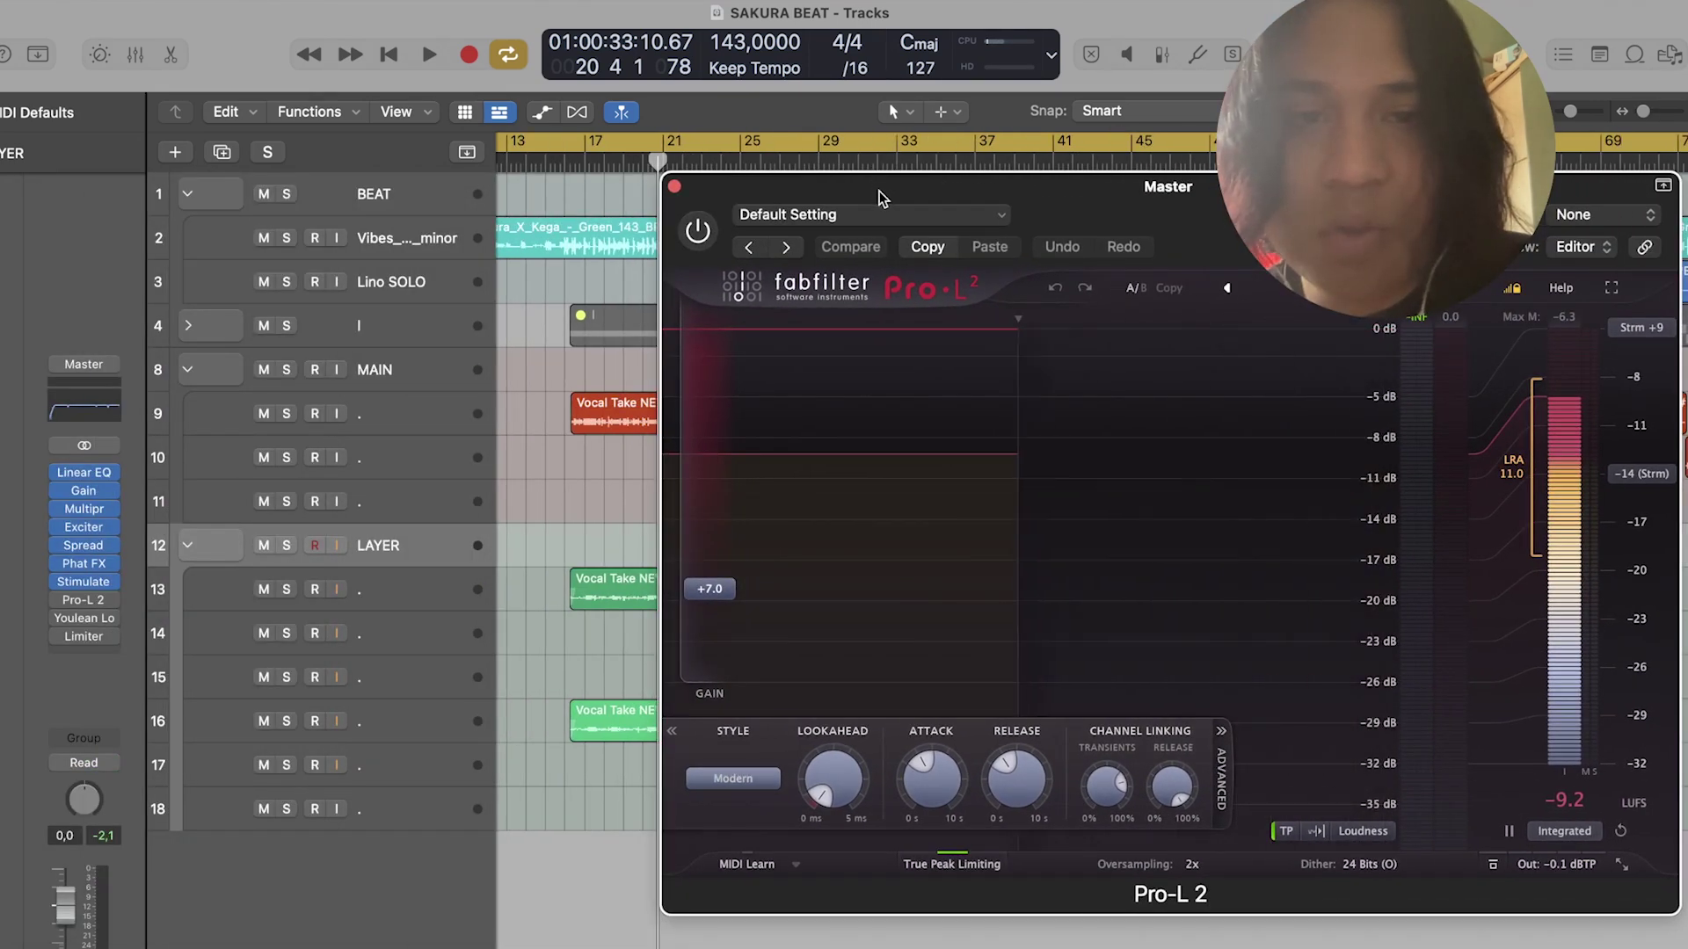
drag(879, 191, 651, 185)
mouse_move(482, 584)
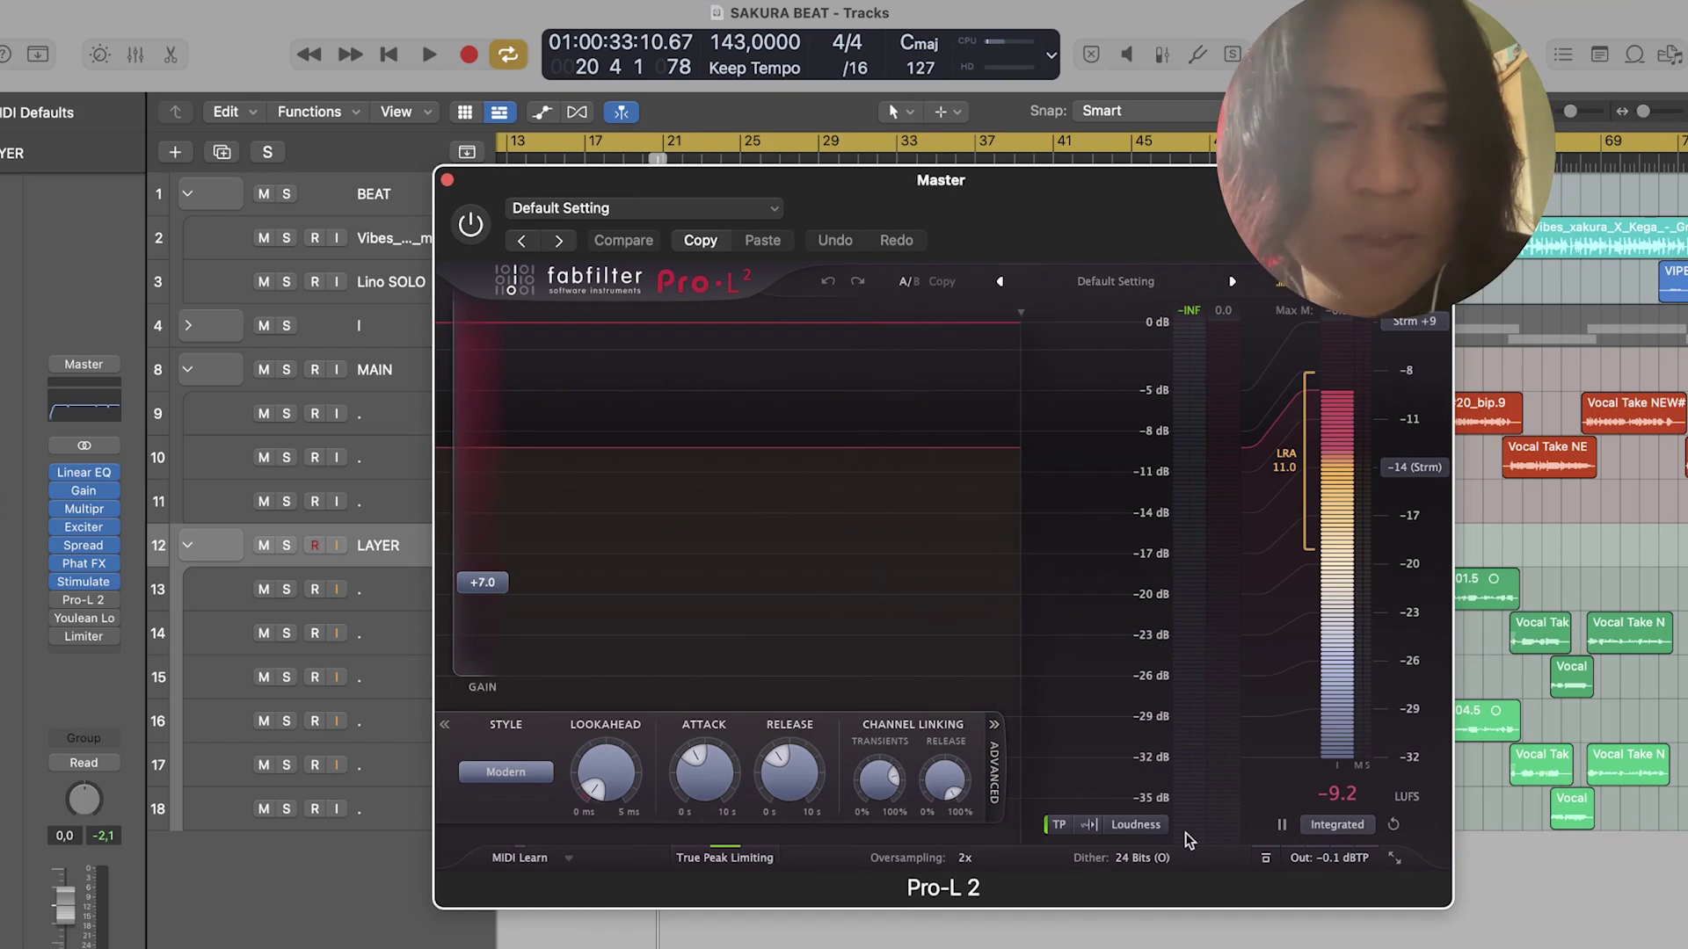
mouse_move(1336, 873)
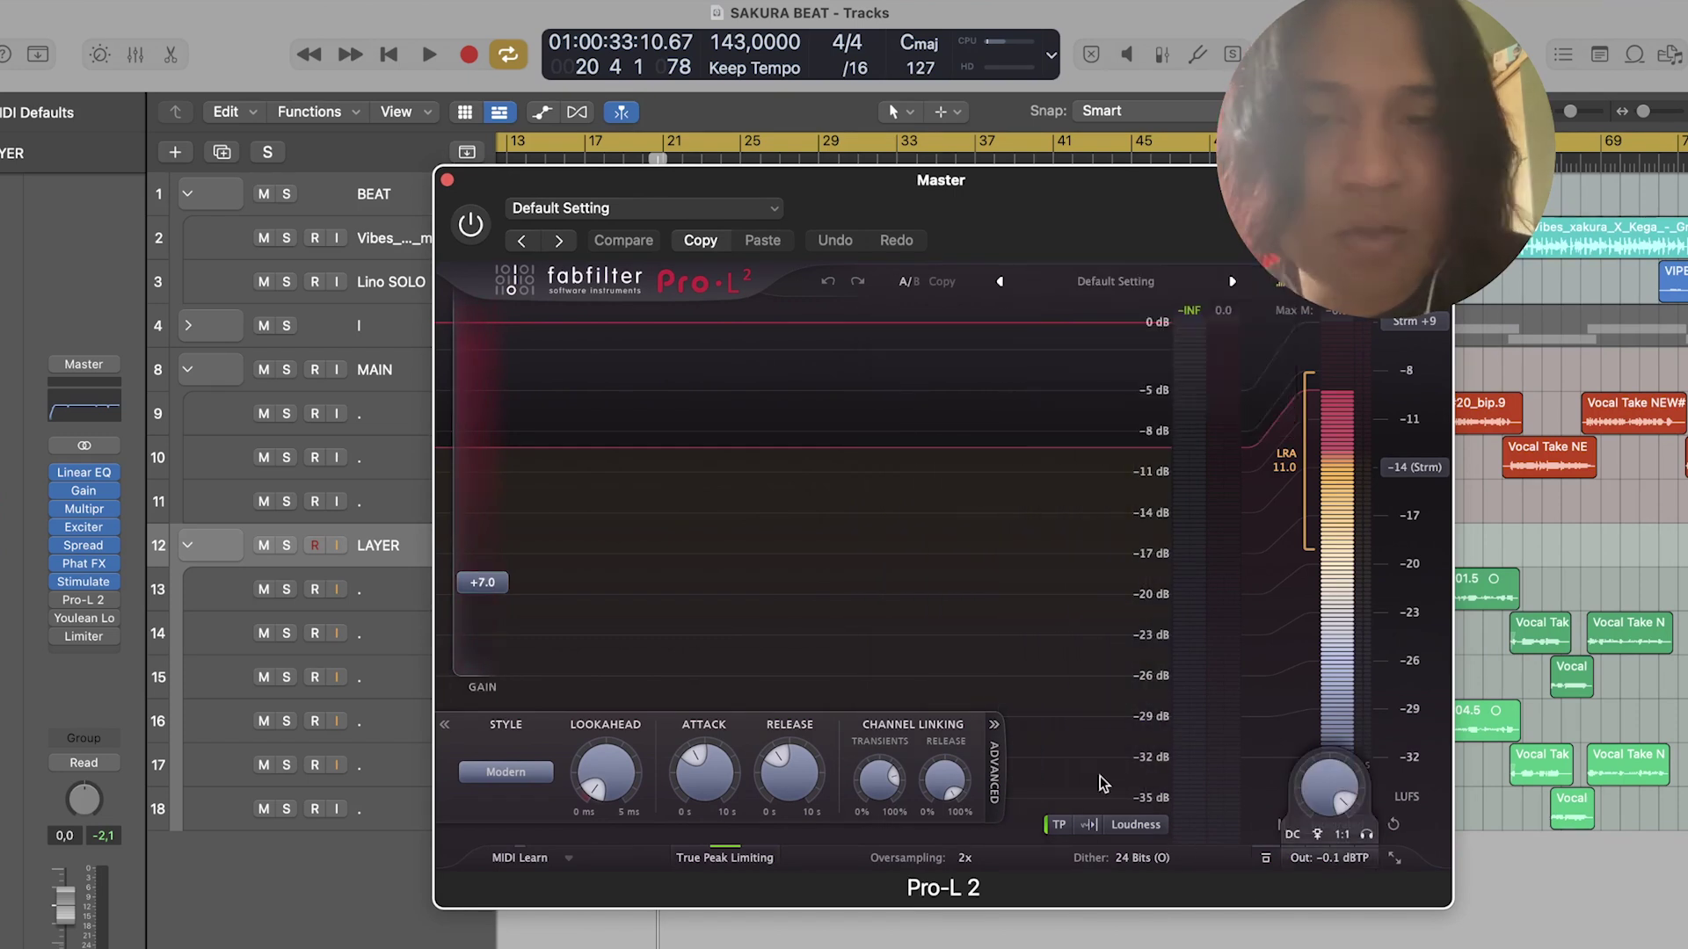
scroll(550, 162, left, 5)
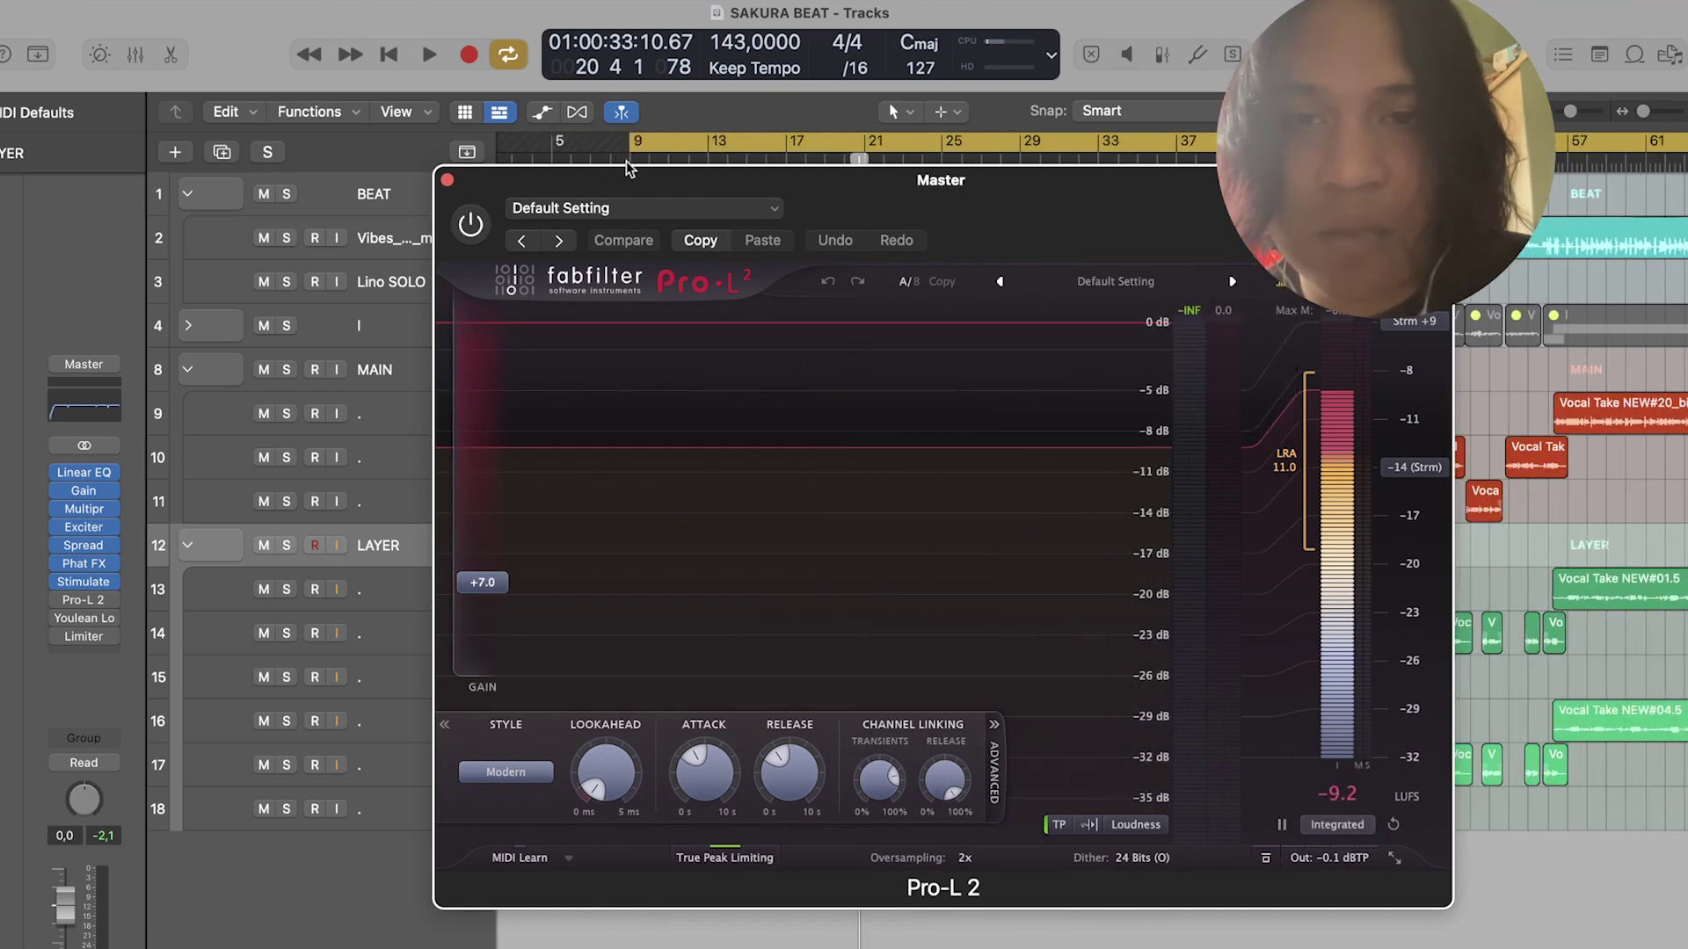